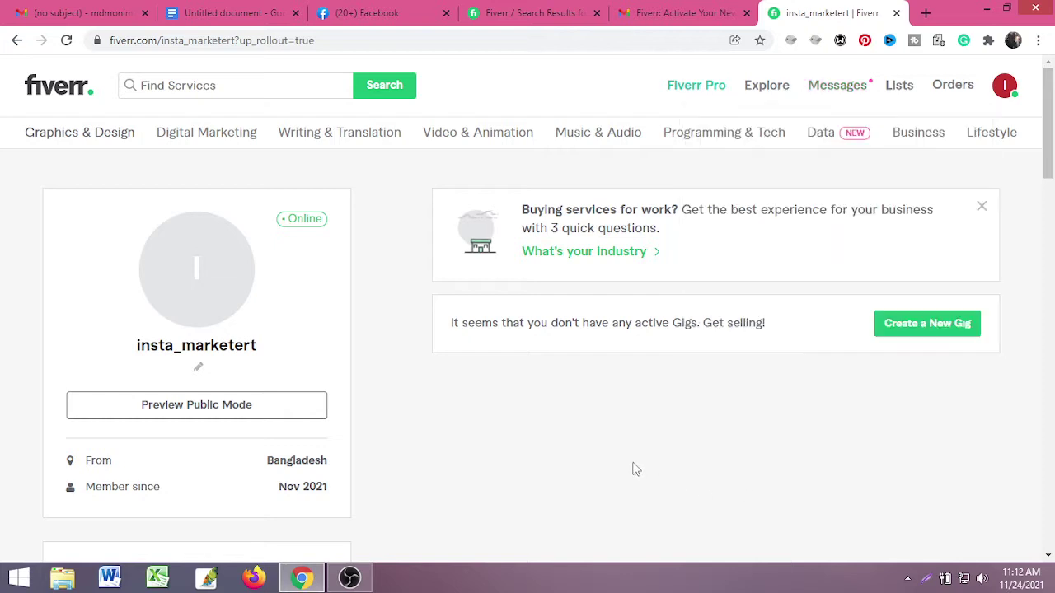
Open Fiverr's My lists page and scroll through it, confirming no lists are saved
click(910, 95)
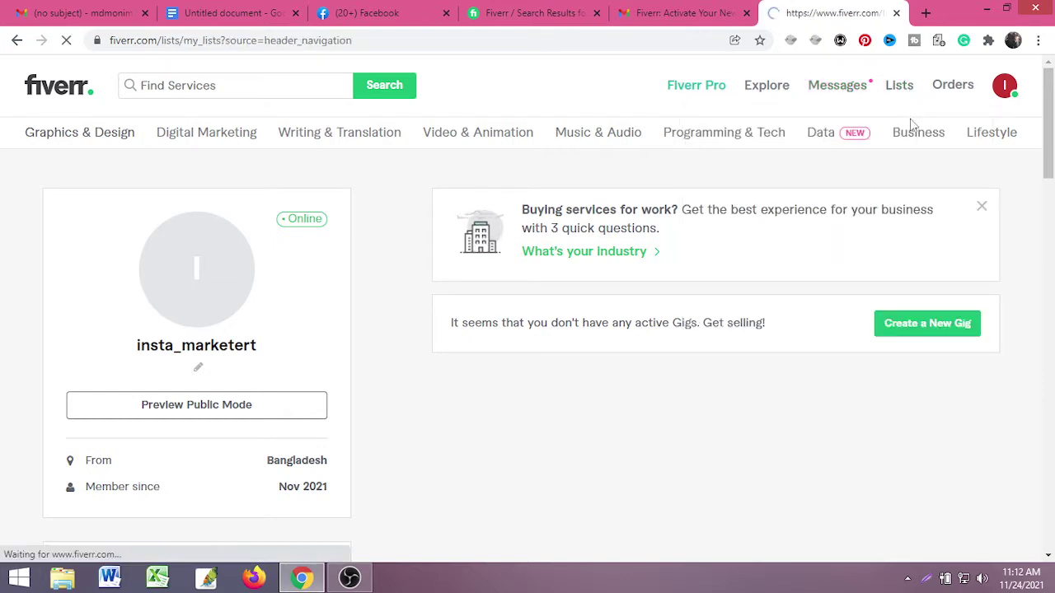
scroll(226, 386, down, 3)
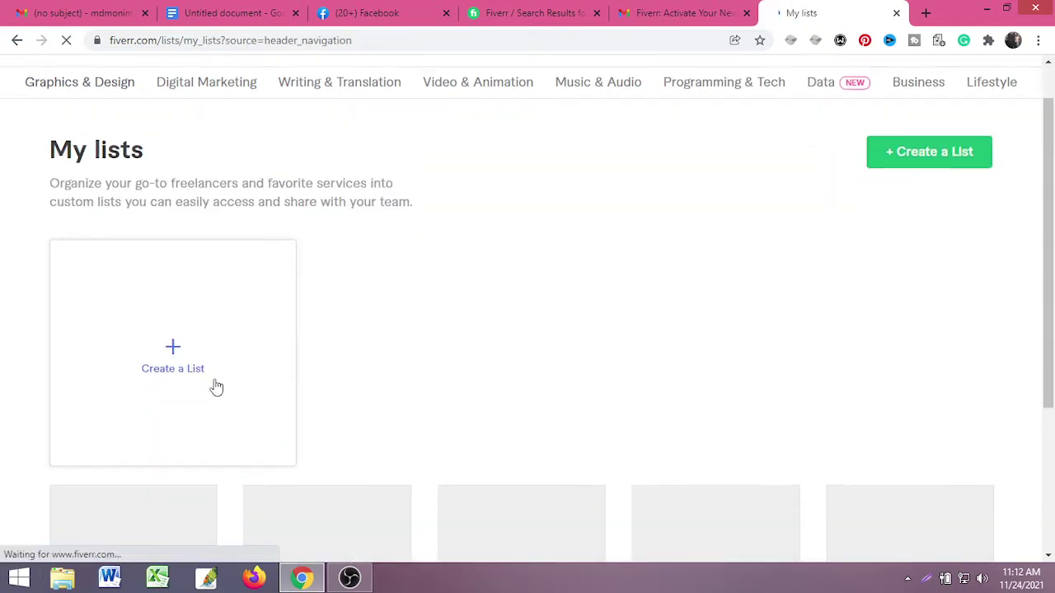
scroll(728, 294, up, 3)
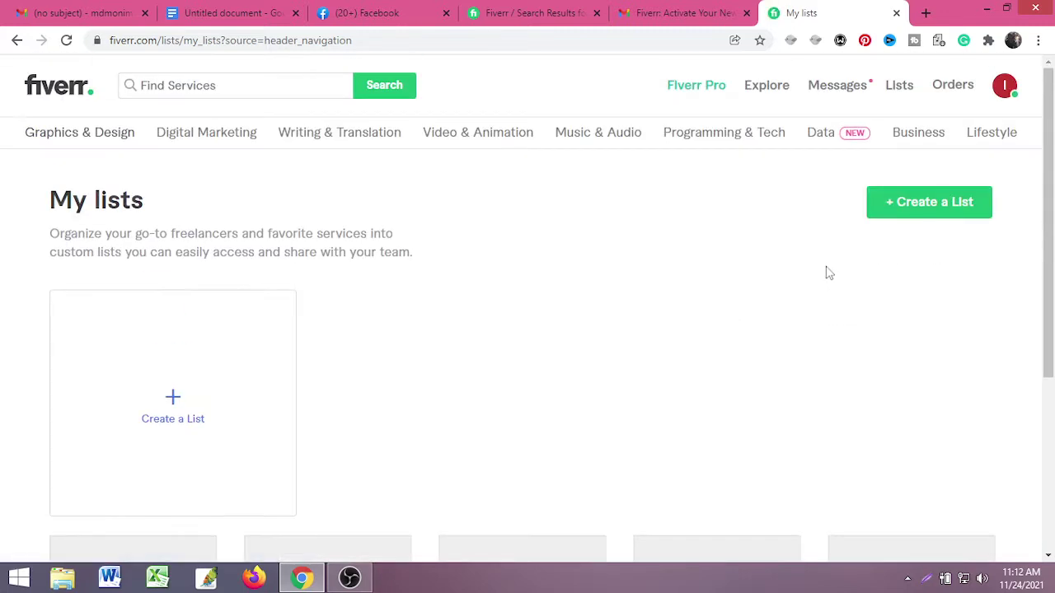
scroll(423, 337, down, 6)
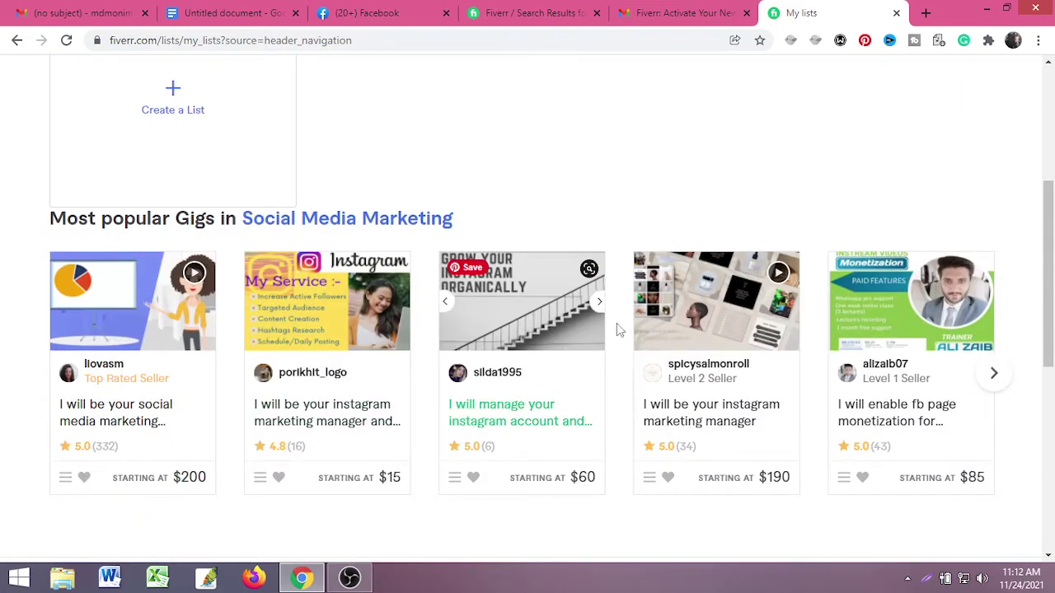
scroll(598, 338, up, 3)
scroll(597, 338, up, 3)
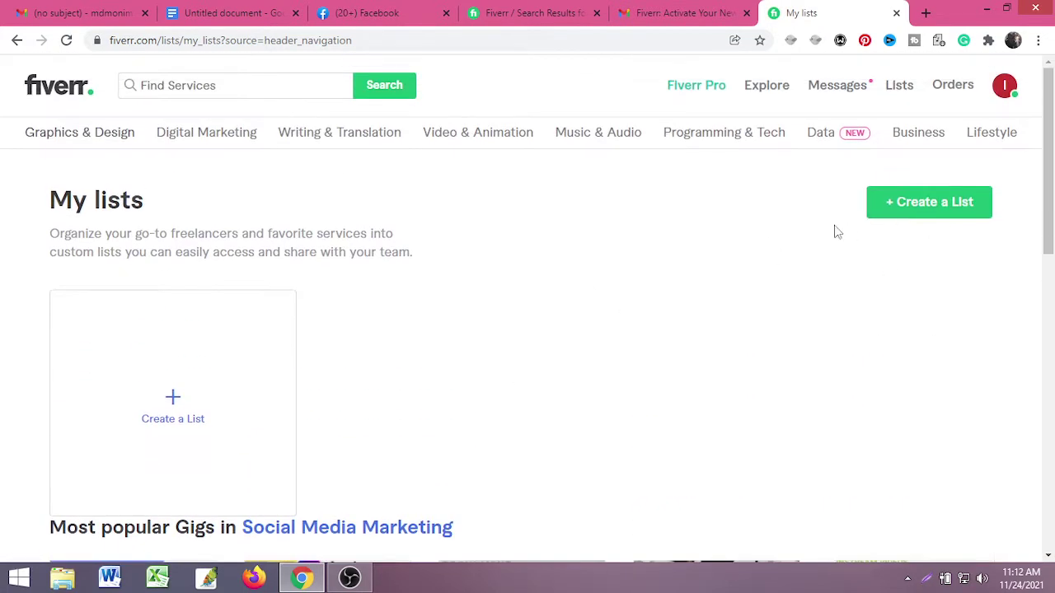
Check the empty Orders preview and open the account menu
mouse_move(966, 92)
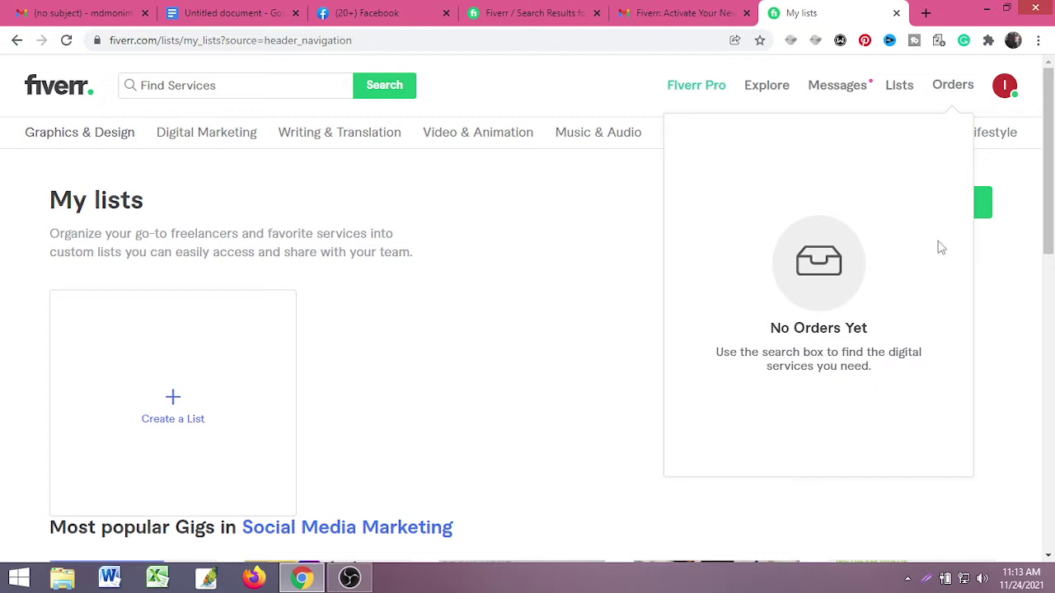
click(959, 90)
scroll(415, 383, down, 2)
scroll(489, 377, up, 2)
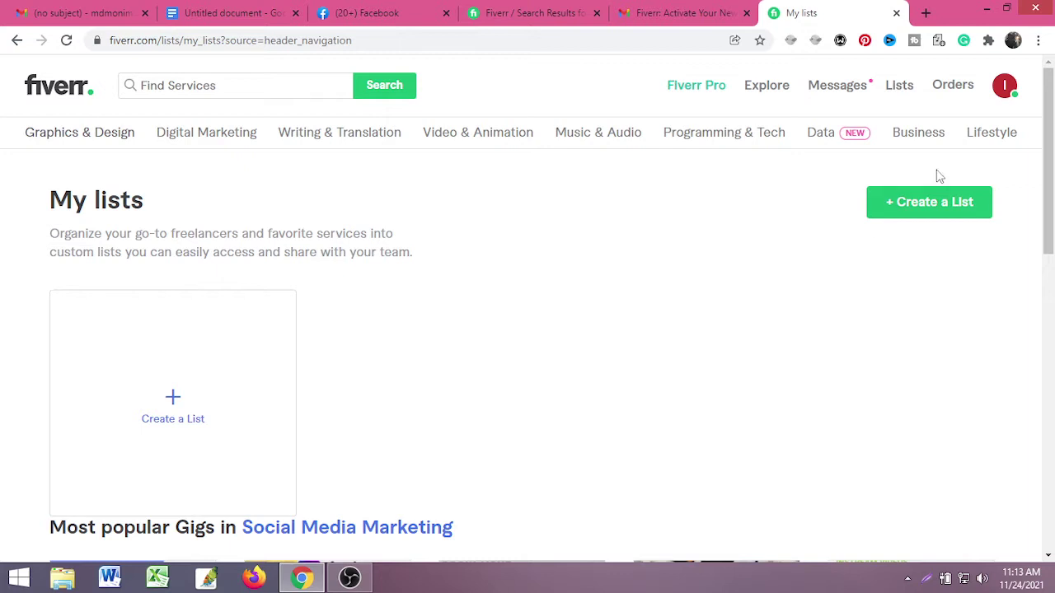
click(1009, 89)
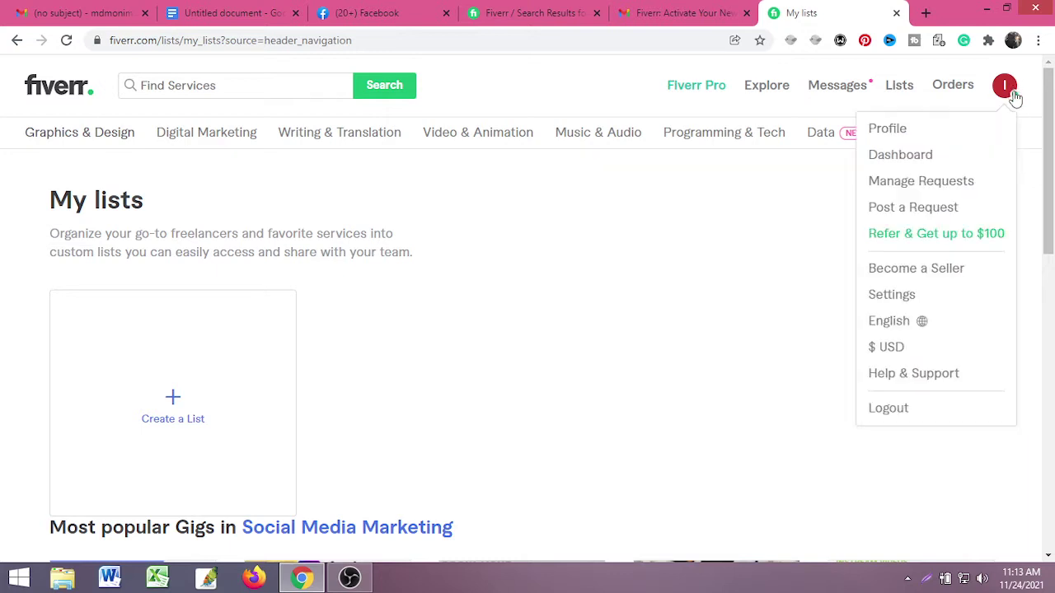
Go to the dashboard's Notifications list and open the latest notification
click(909, 157)
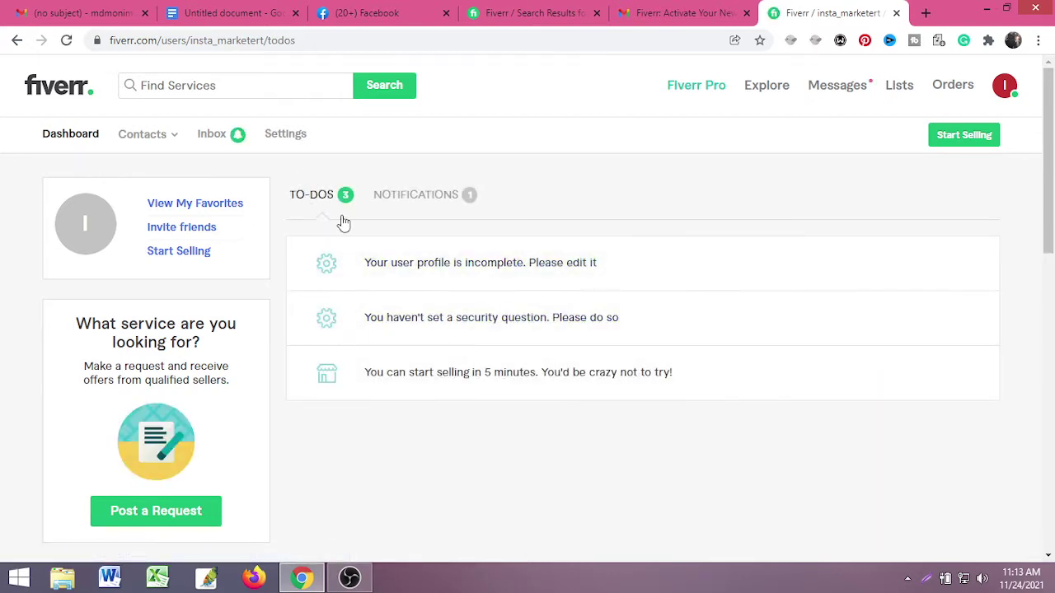
click(425, 199)
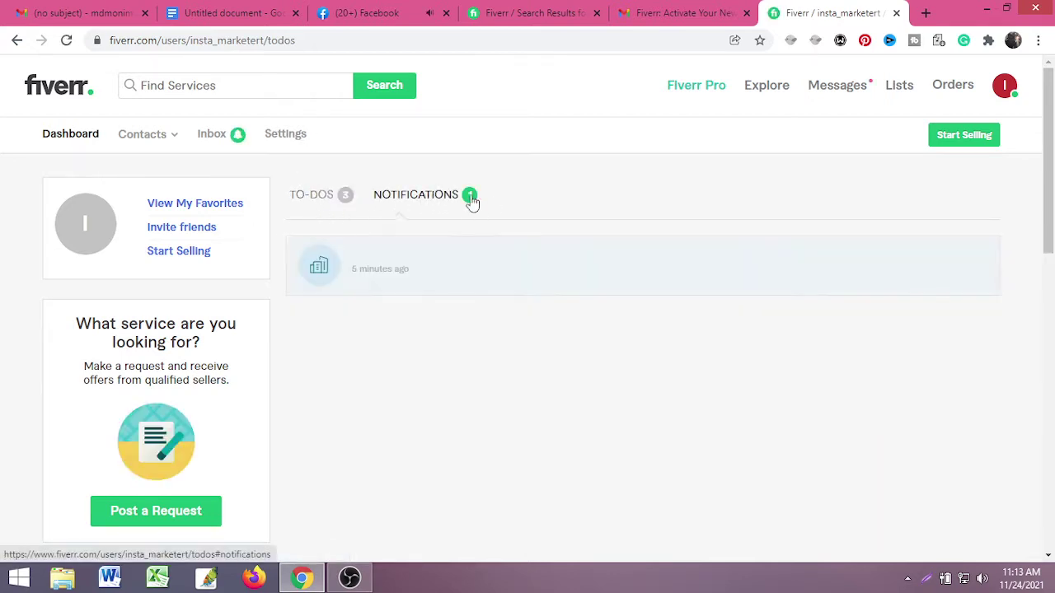
click(392, 278)
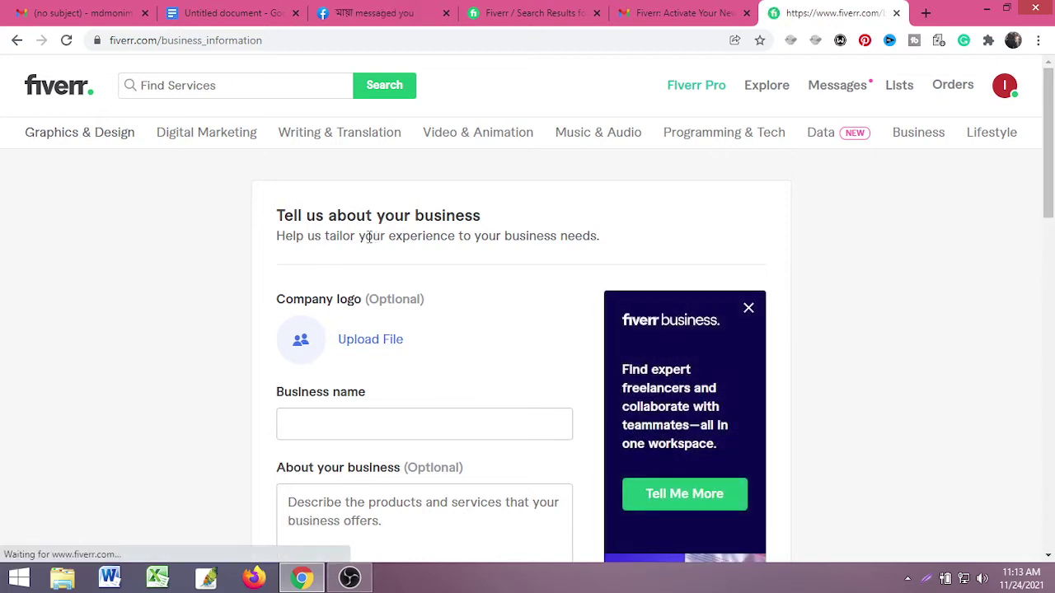
Scroll the 'Tell us about your business' form and view the Business stage choices, leaving it blank
scroll(466, 322, down, 1)
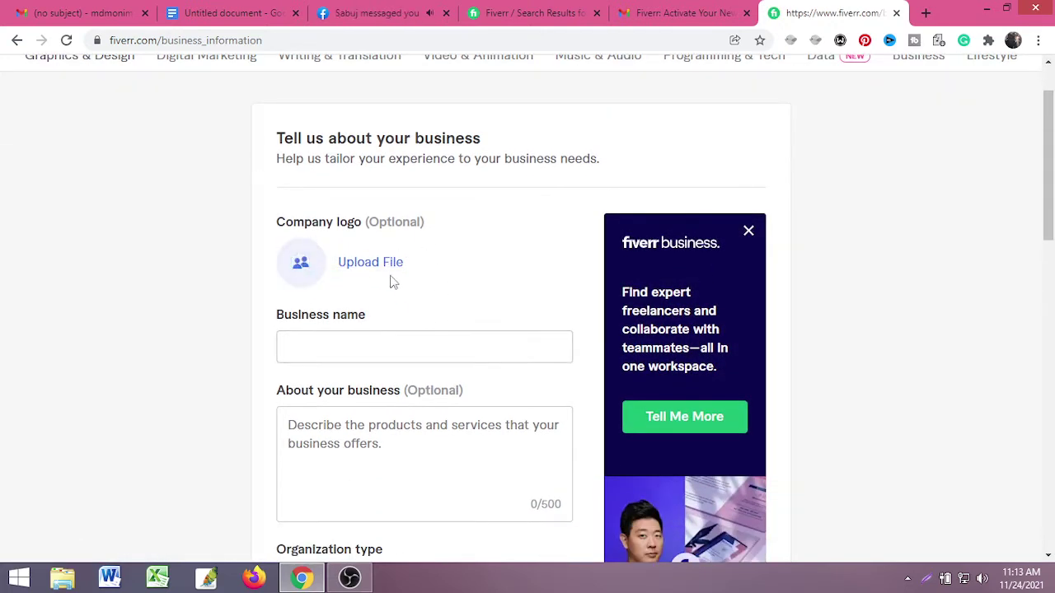
scroll(388, 316, down, 2)
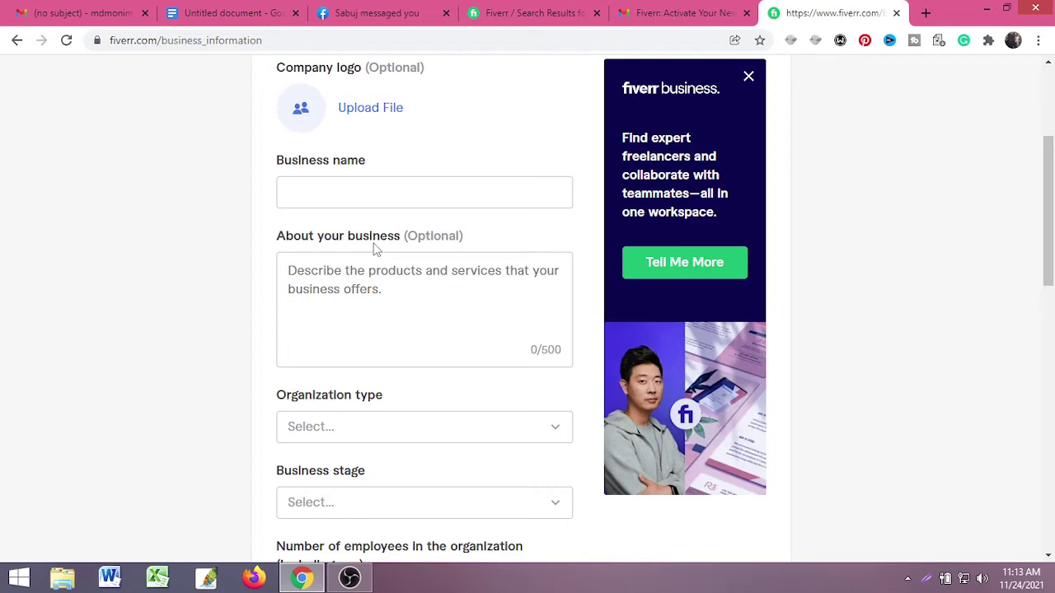
scroll(387, 291, up, 1)
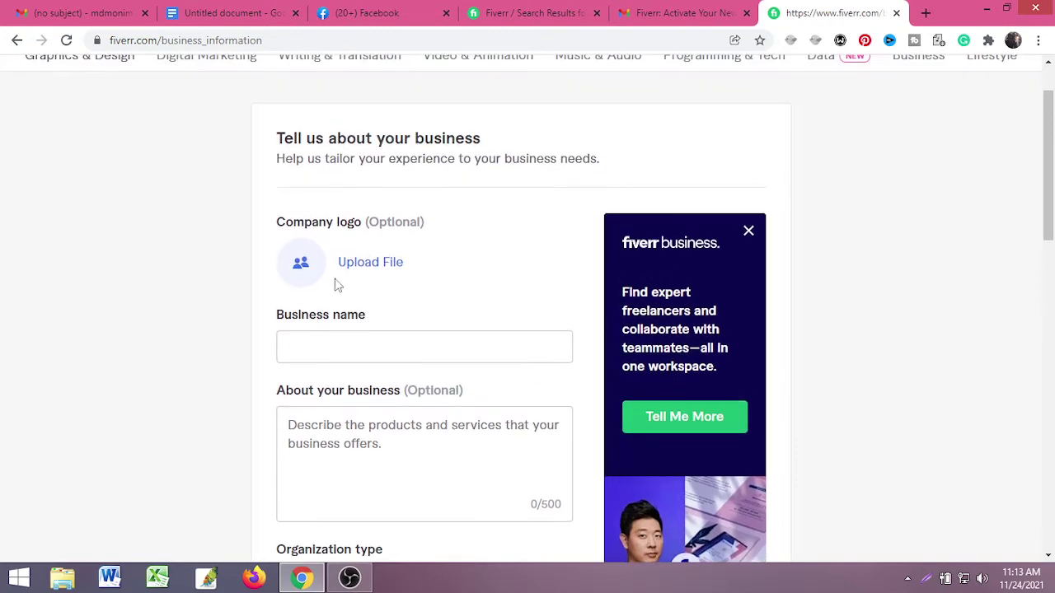
scroll(289, 279, down, 3)
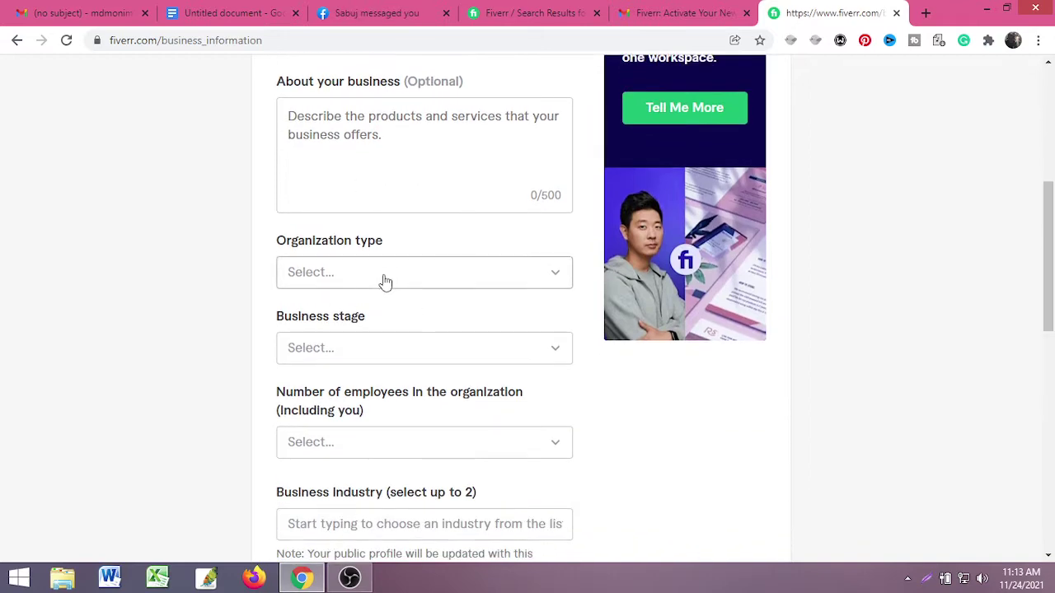
scroll(347, 239, down, 3)
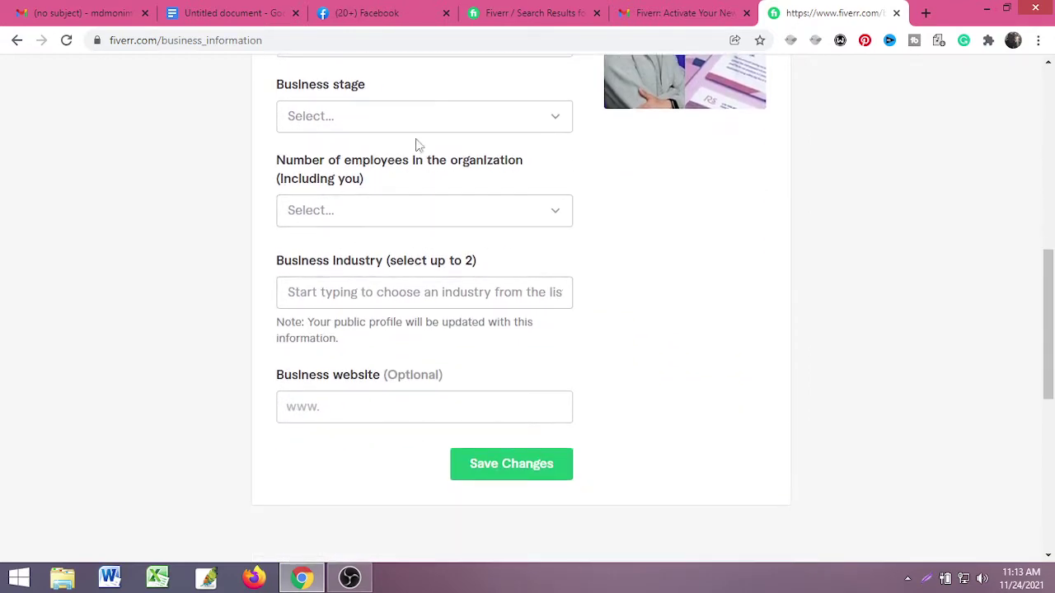
click(489, 129)
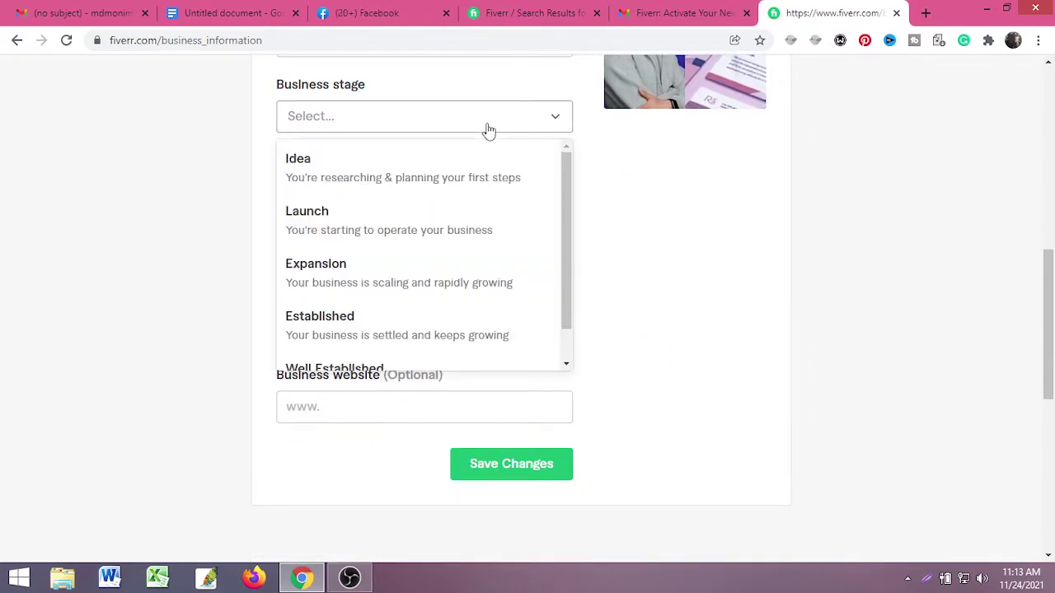
click(489, 130)
scroll(421, 360, down, 3)
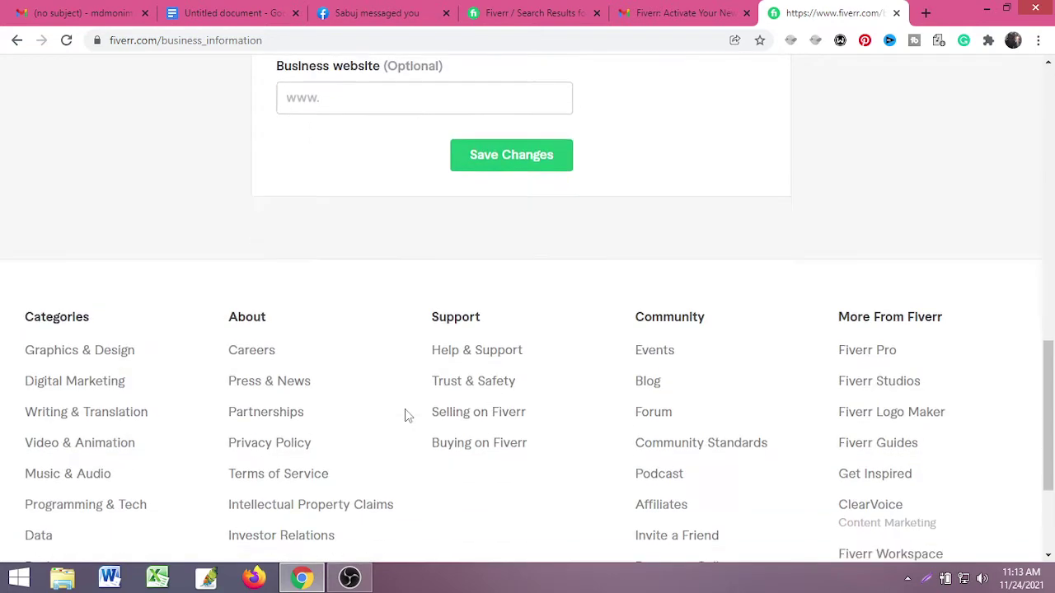
scroll(405, 415, up, 10)
Open Manage Requests from the account menu and scroll its empty requests page
click(1012, 93)
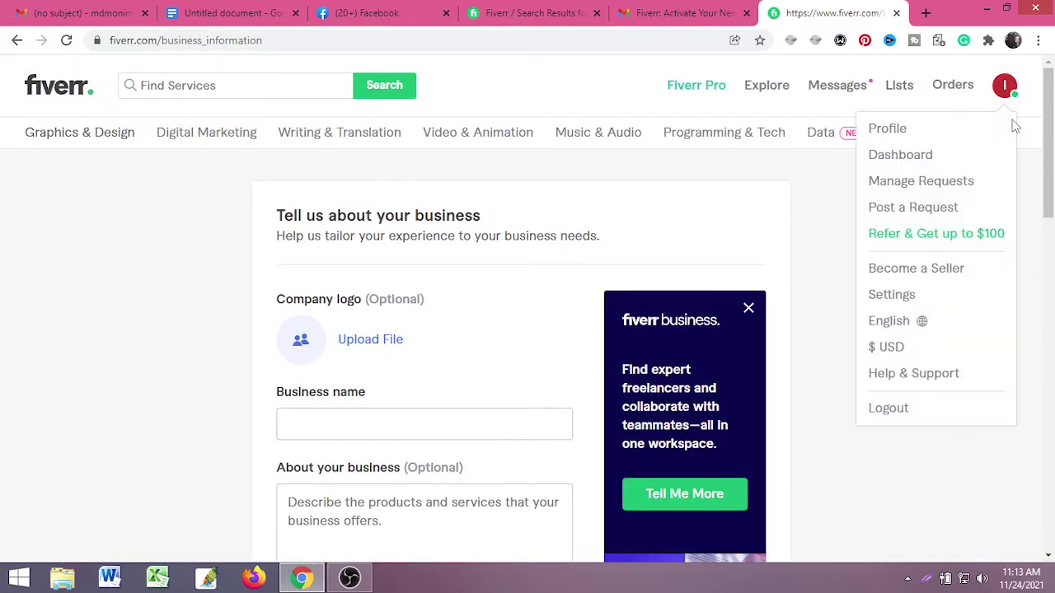
click(944, 186)
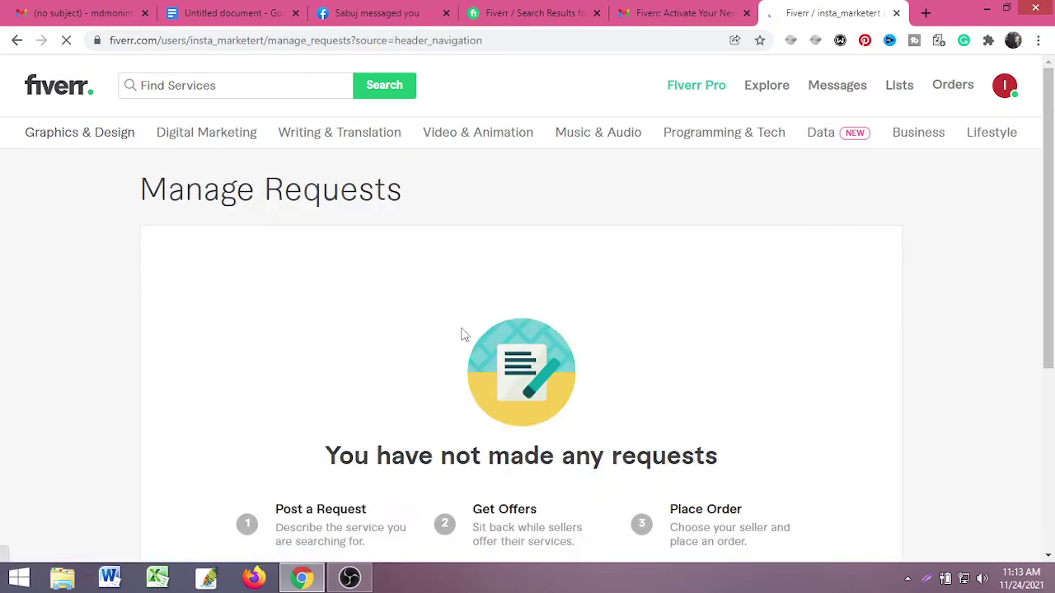
scroll(501, 320, down, 3)
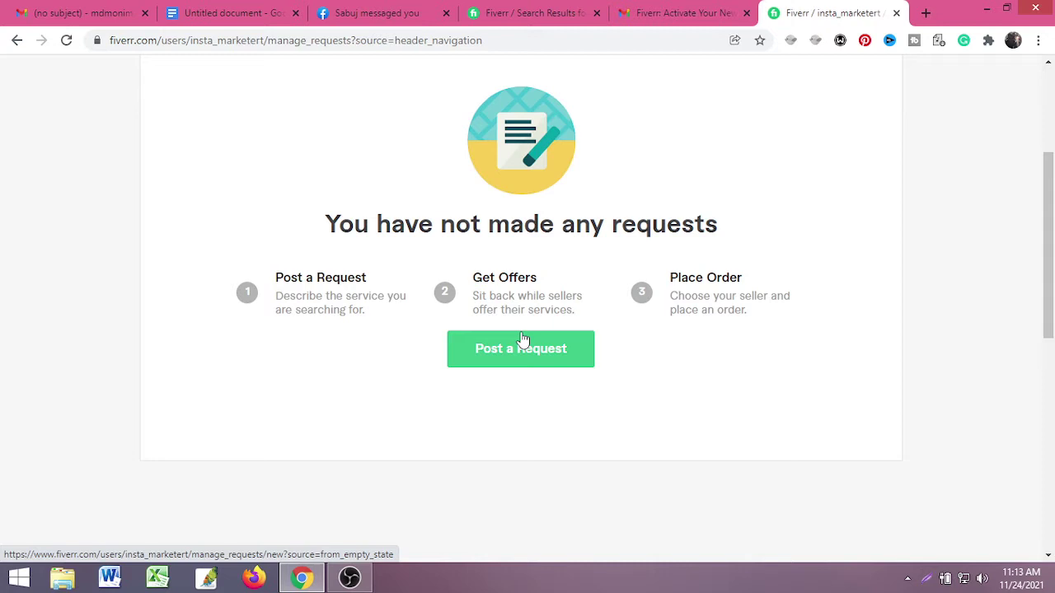
scroll(521, 338, up, 3)
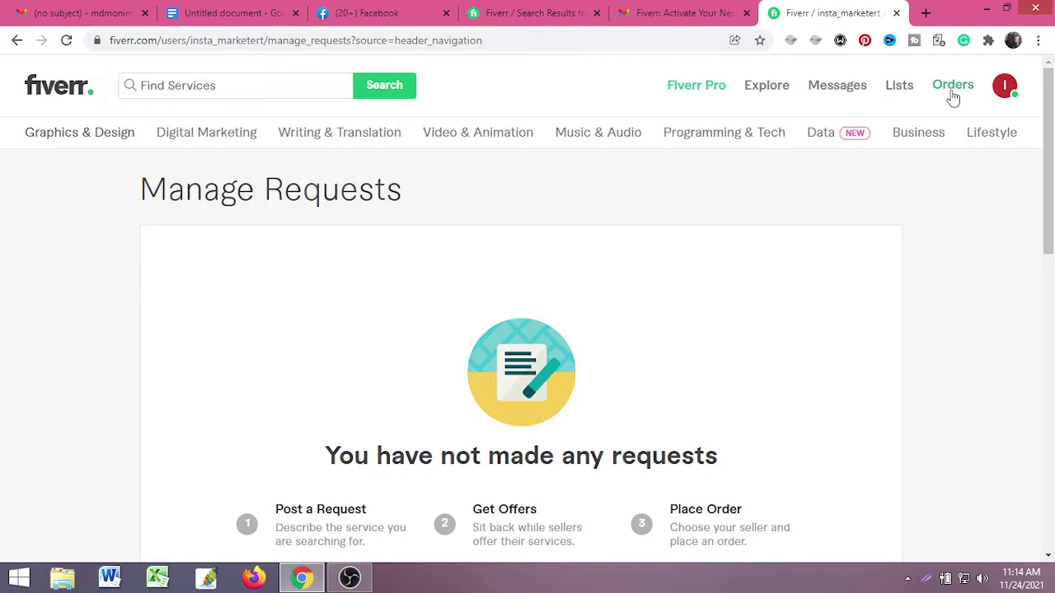
mouse_move(952, 92)
scroll(440, 337, down, 1)
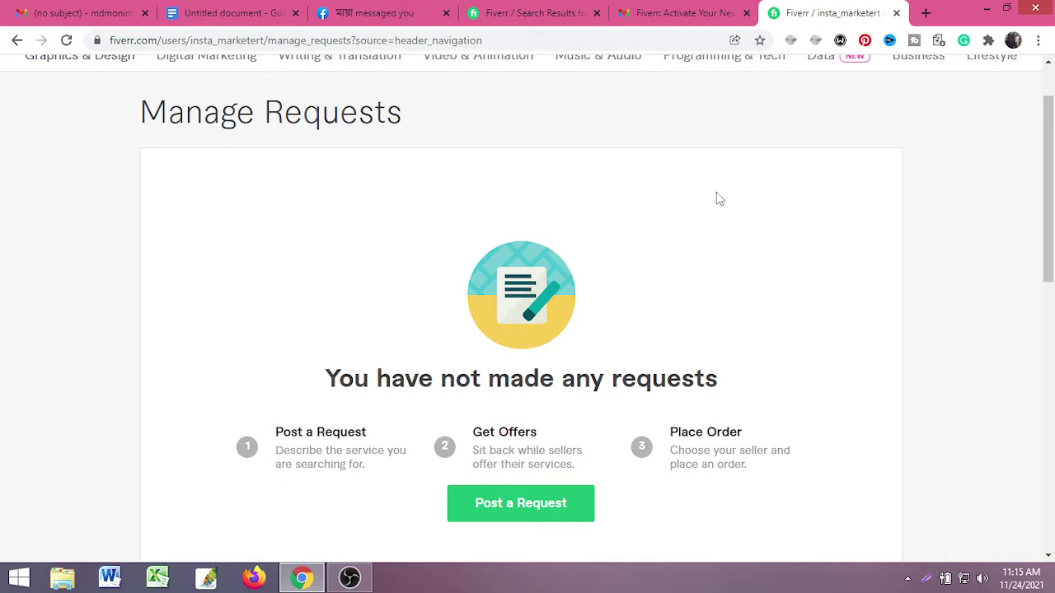
scroll(719, 198, up, 1)
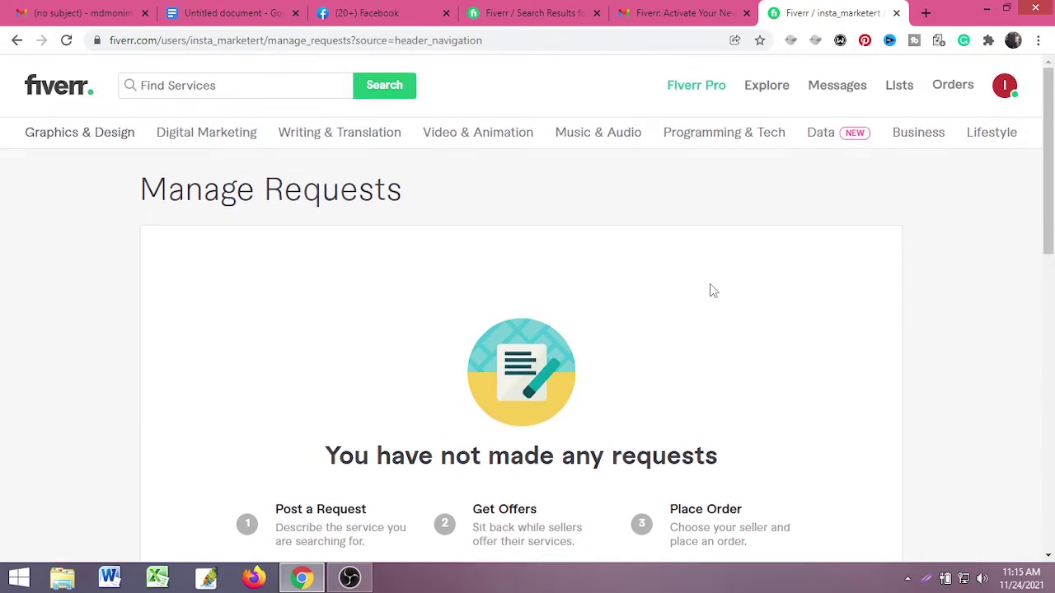
Choose Become a Seller from the account menu
click(1008, 90)
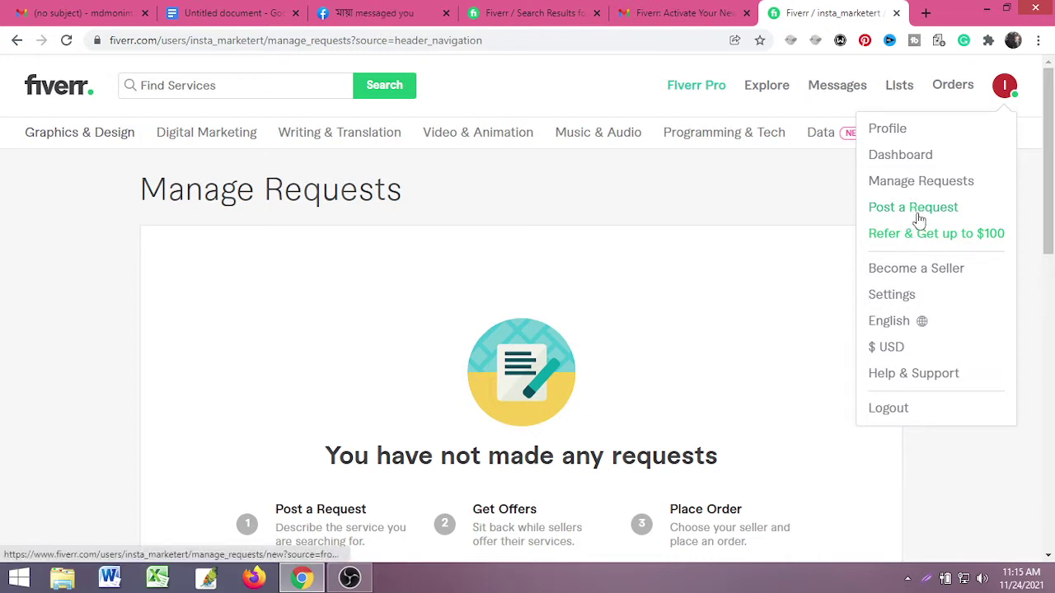
click(832, 219)
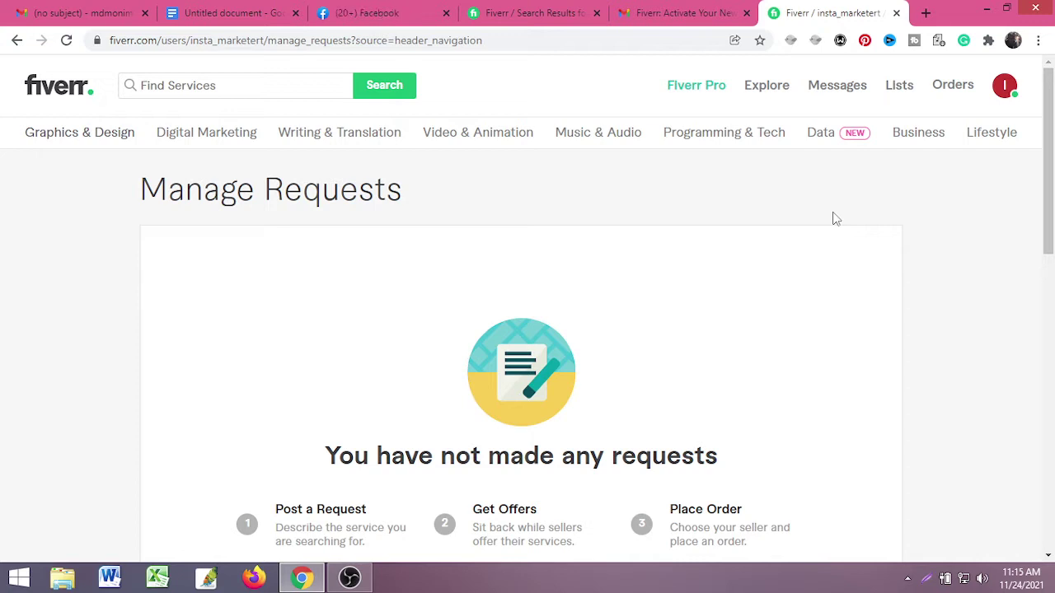
click(1007, 95)
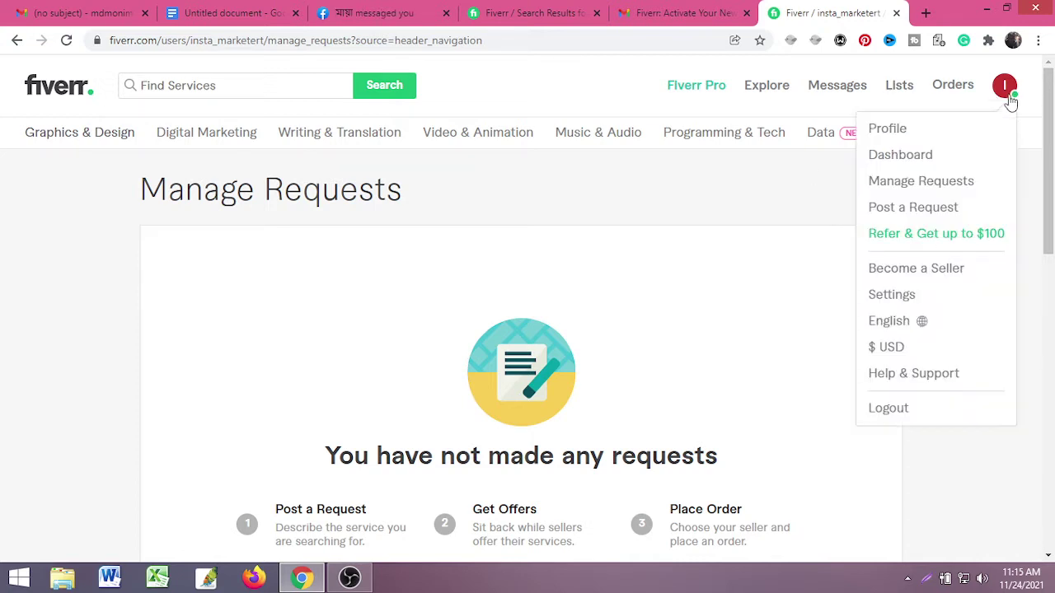
click(929, 275)
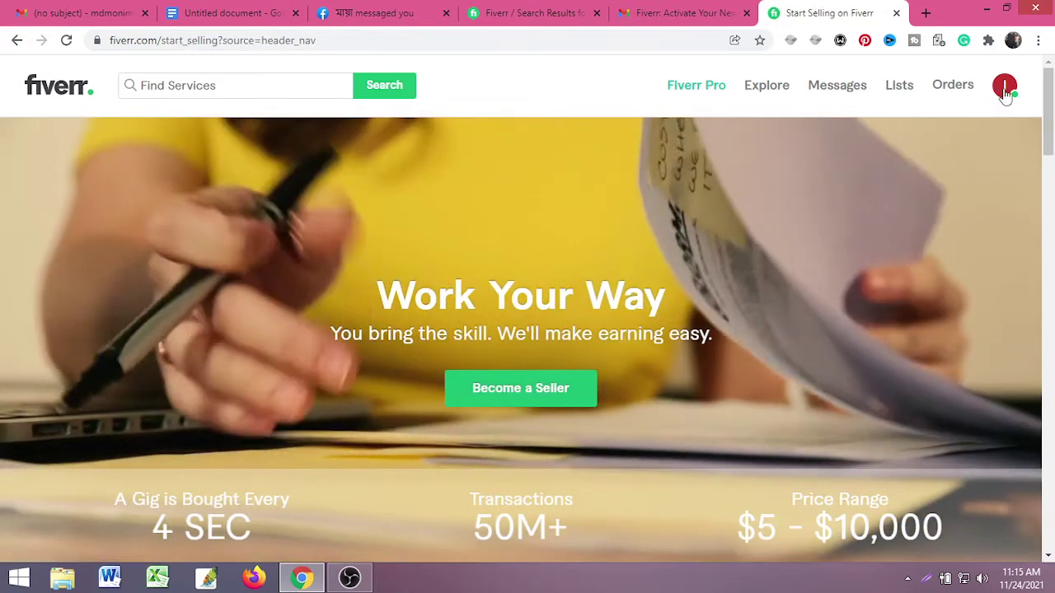
Go to the Fiverr profile page via the avatar menu, then reopen the account dropdown
click(1004, 87)
click(914, 134)
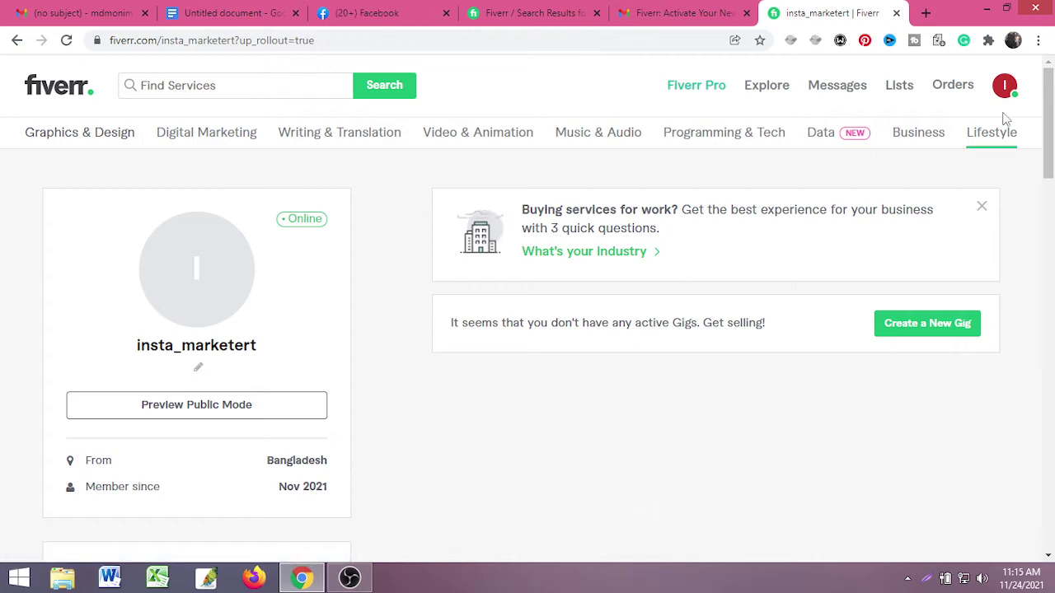
click(1004, 86)
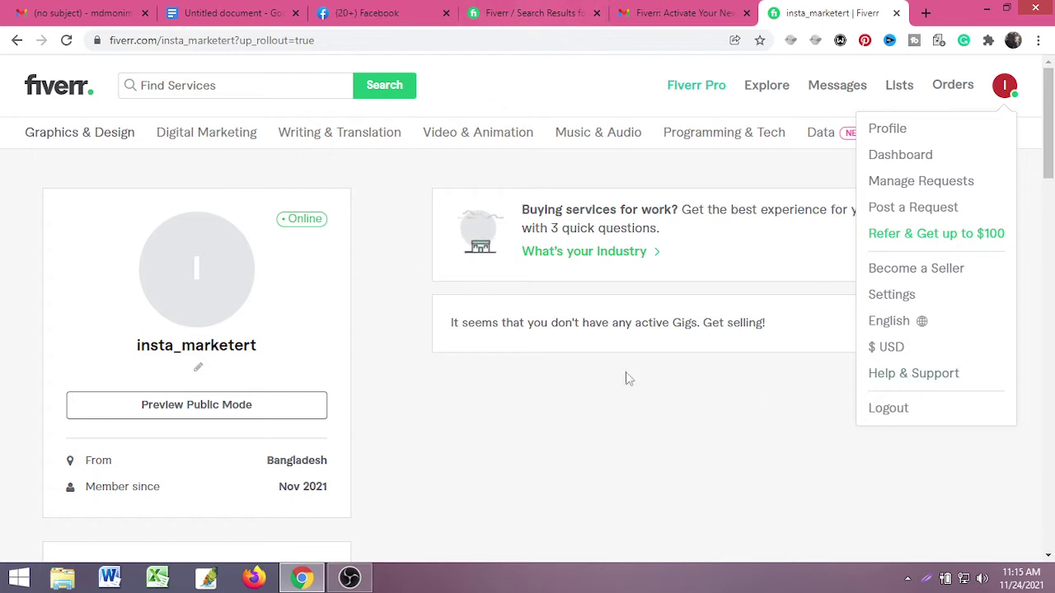
Open account Settings and browse the Security, Notifications and Business Information sections
click(886, 298)
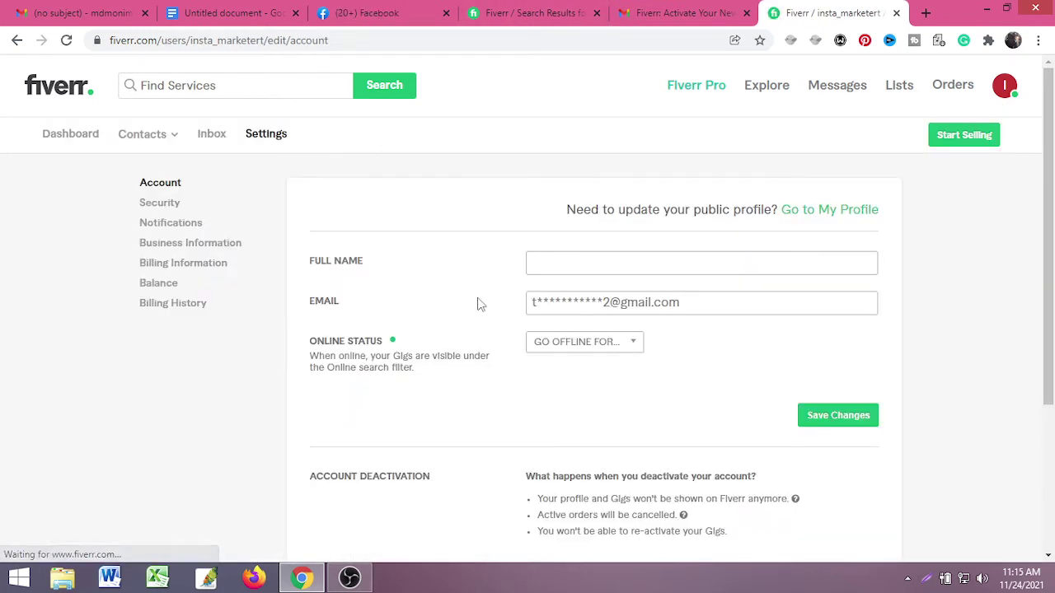
click(635, 262)
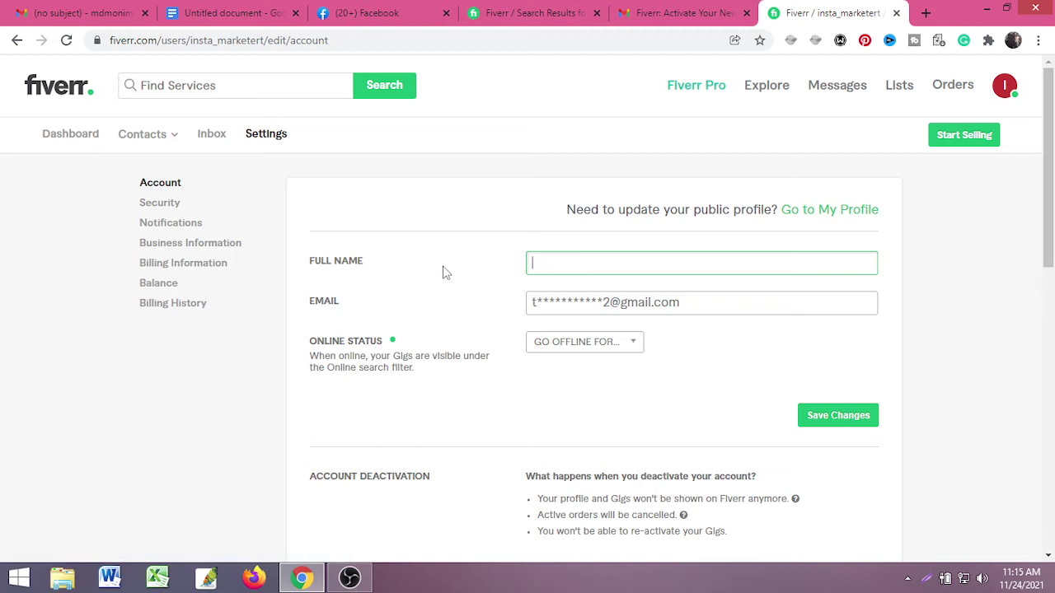
click(190, 231)
click(190, 223)
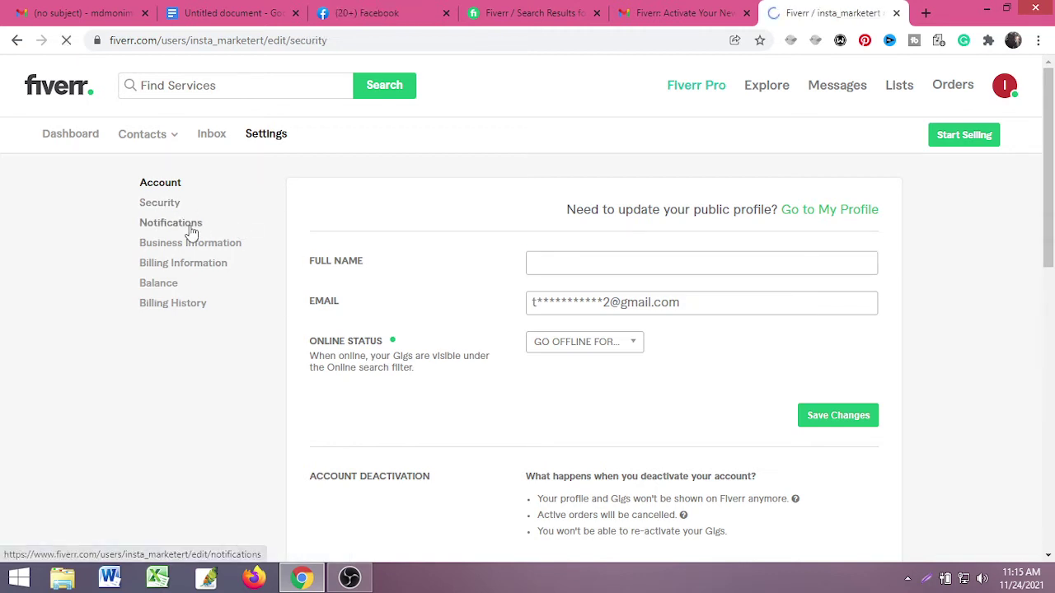
click(207, 244)
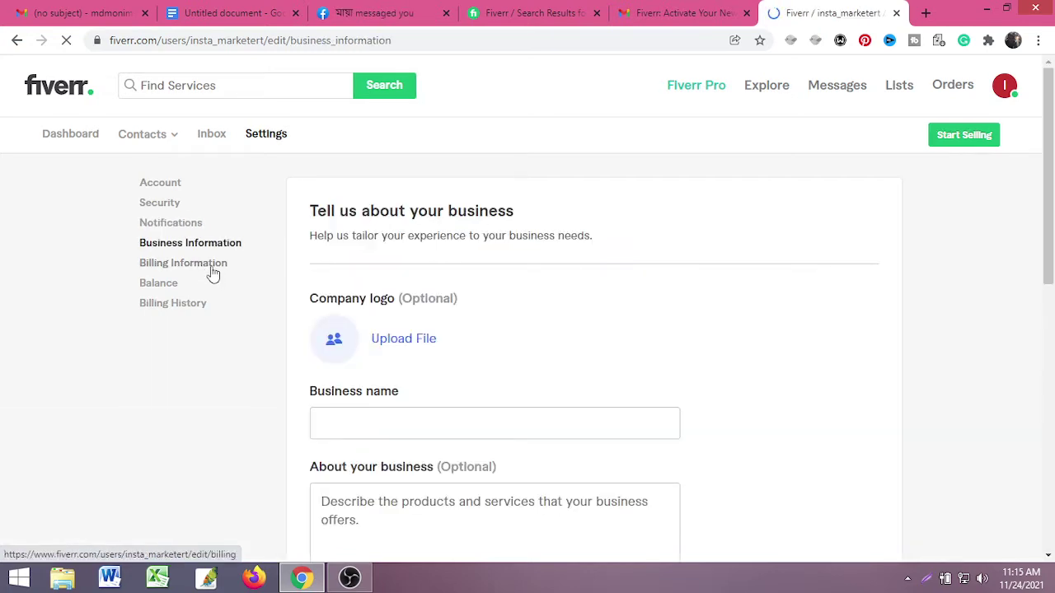
Review the Billing Information page's name, company and country fields
click(210, 272)
scroll(437, 302, down, 7)
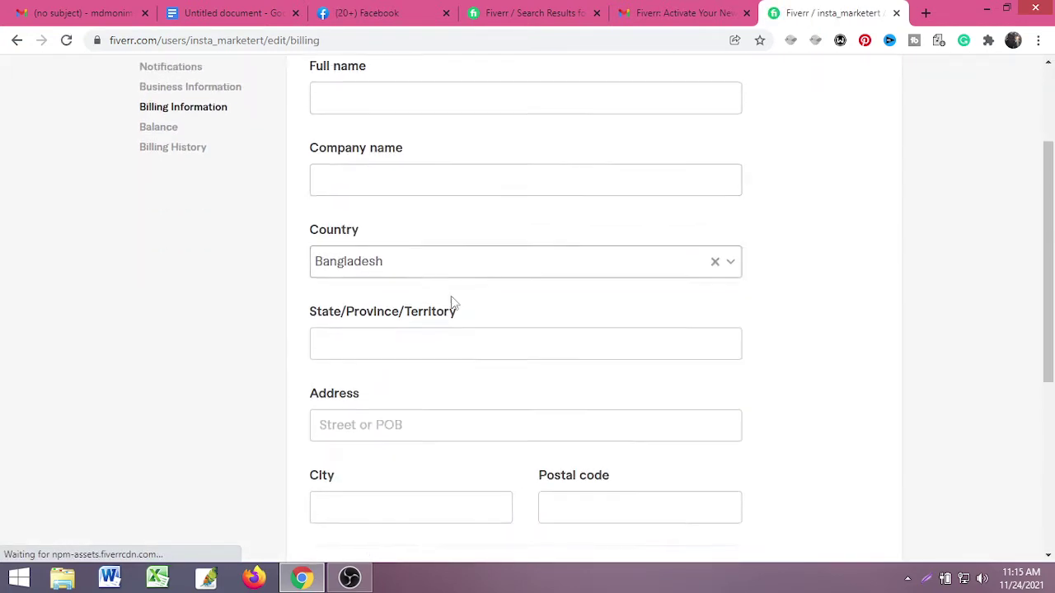
scroll(454, 306, up, 2)
scroll(406, 311, up, 5)
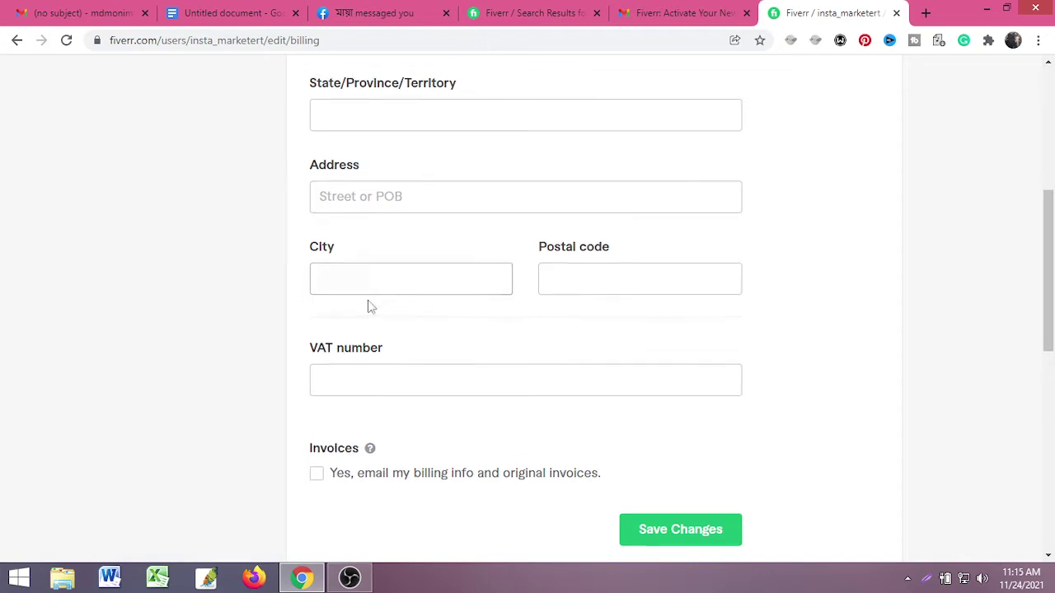
click(169, 285)
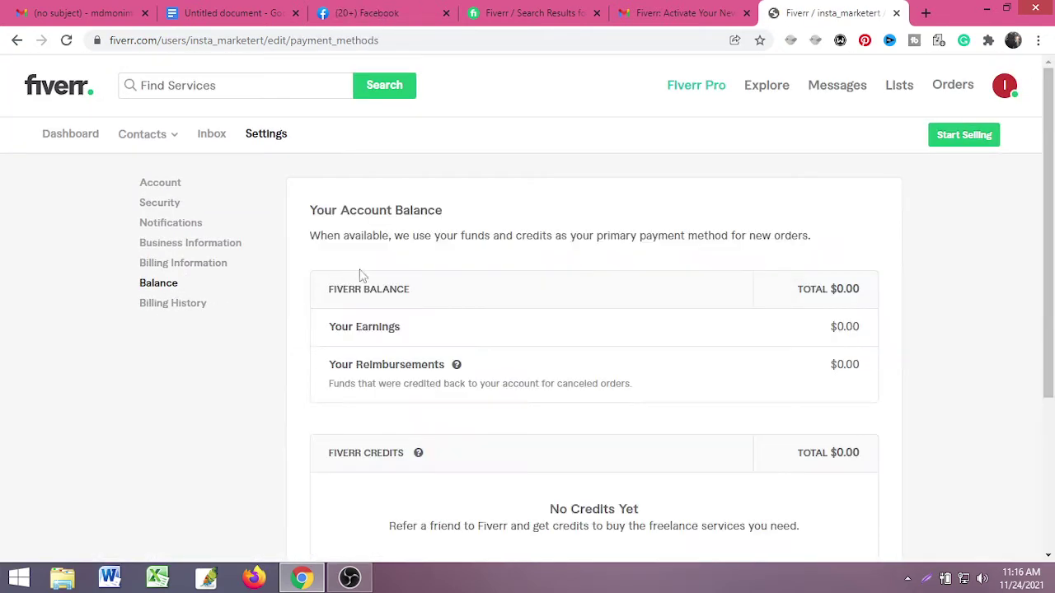
Review the $0.00 Fiverr Balance and $0.00 Fiverr Credits sections on the Balance page
scroll(788, 321, down, 1)
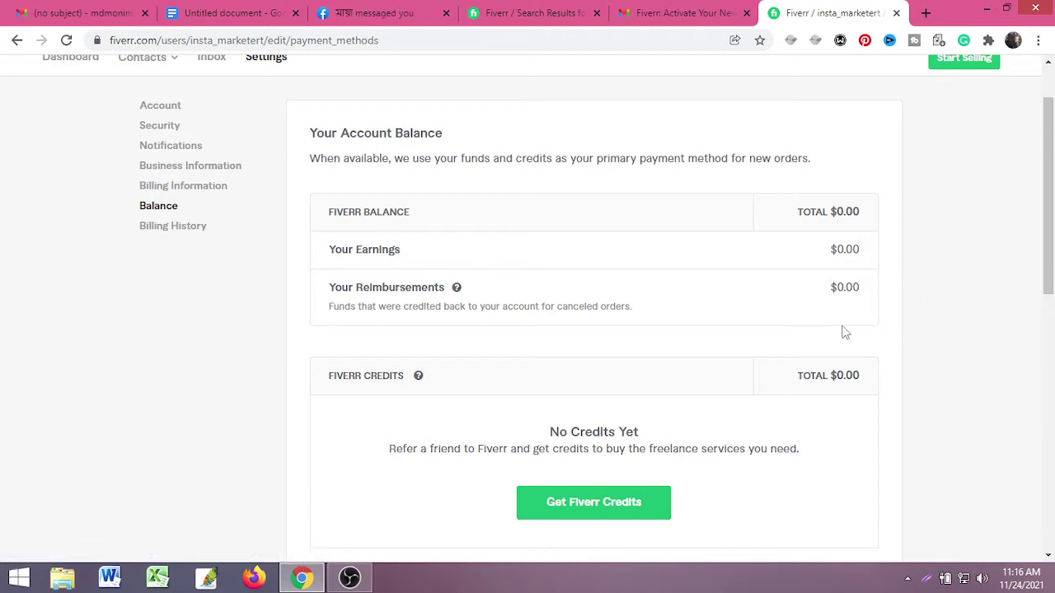
scroll(784, 386, up, 2)
drag(839, 212, 902, 363)
click(862, 335)
click(818, 255)
click(861, 329)
scroll(879, 363, up, 1)
scroll(878, 362, down, 1)
scroll(720, 308, up, 1)
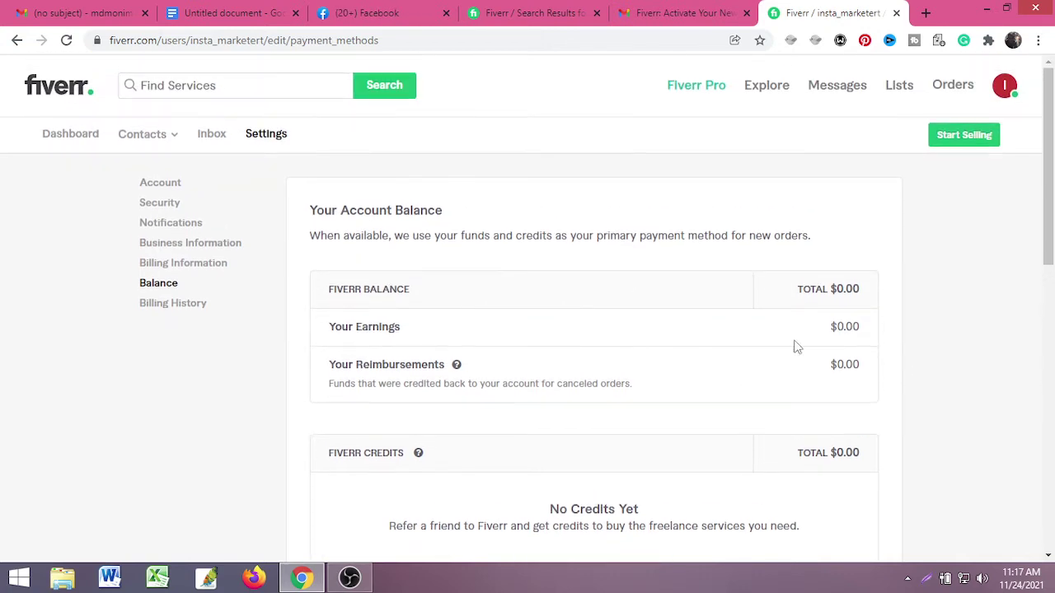
scroll(660, 346, down, 2)
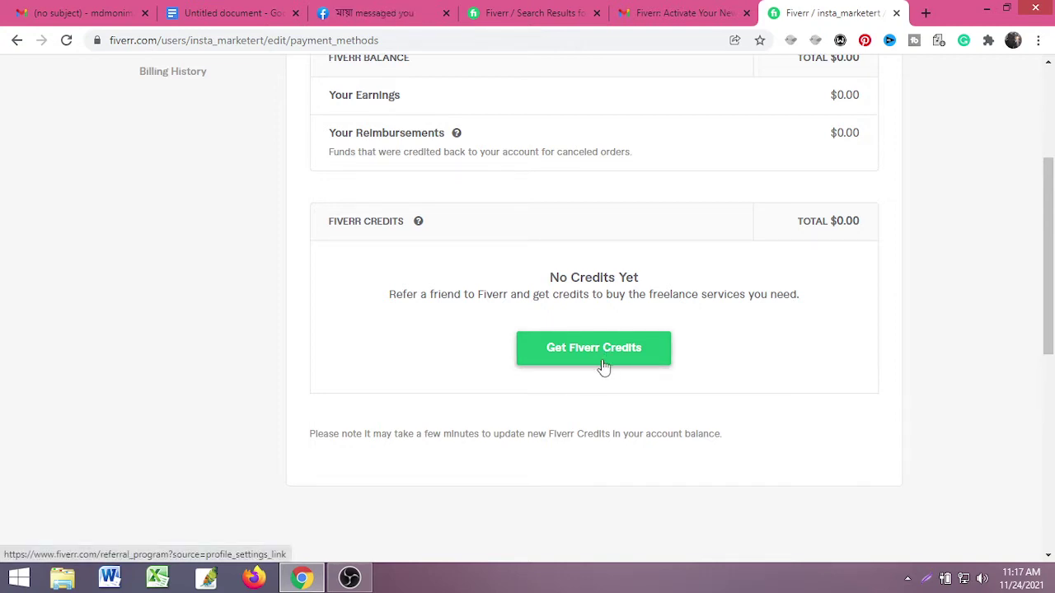
scroll(599, 381, up, 2)
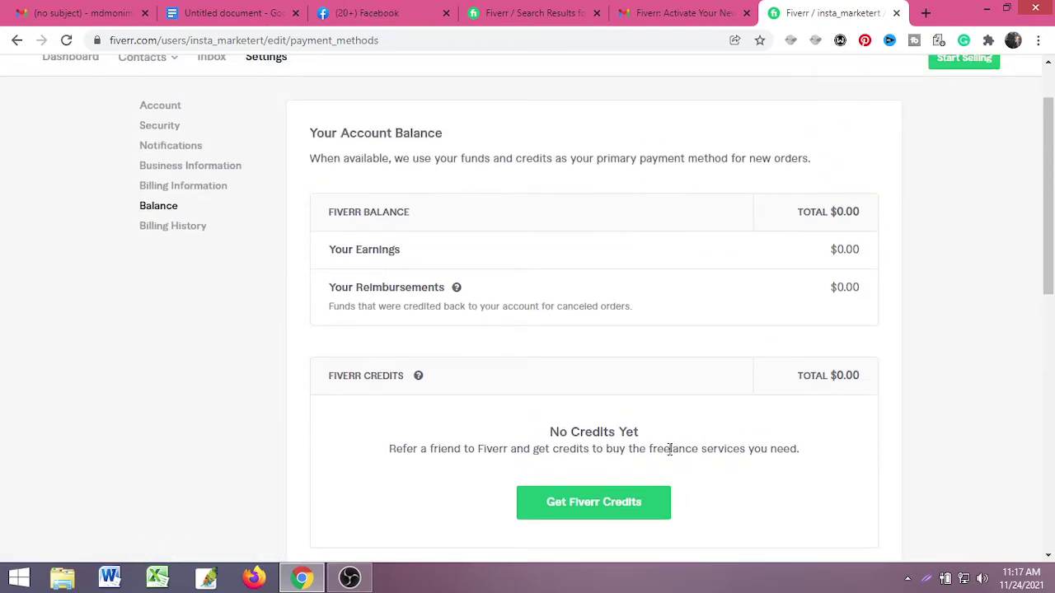
scroll(691, 446, up, 1)
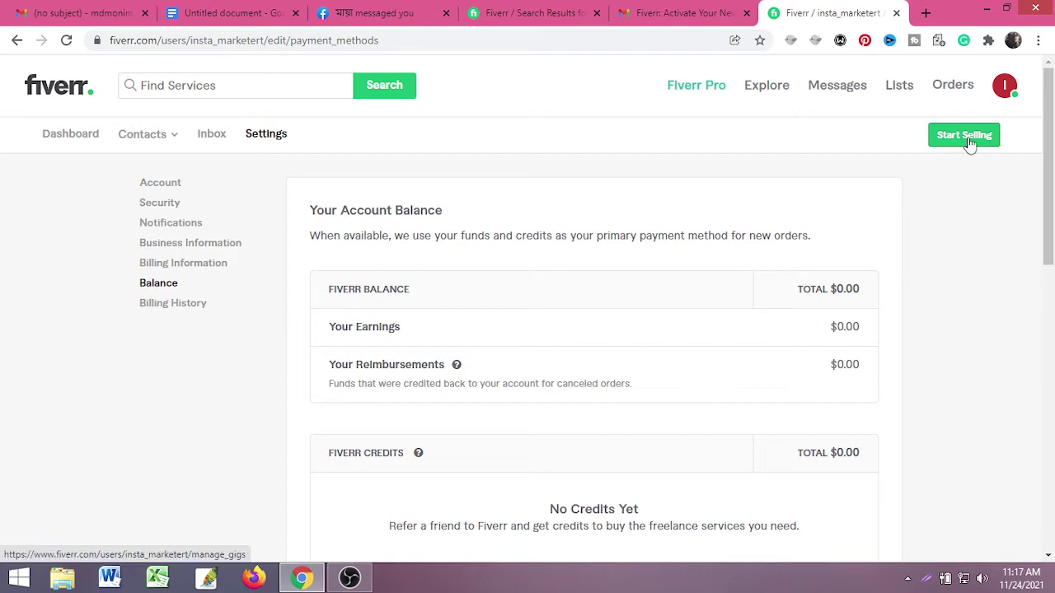
Open Billing History, which shows 0 results and no invoices
click(198, 305)
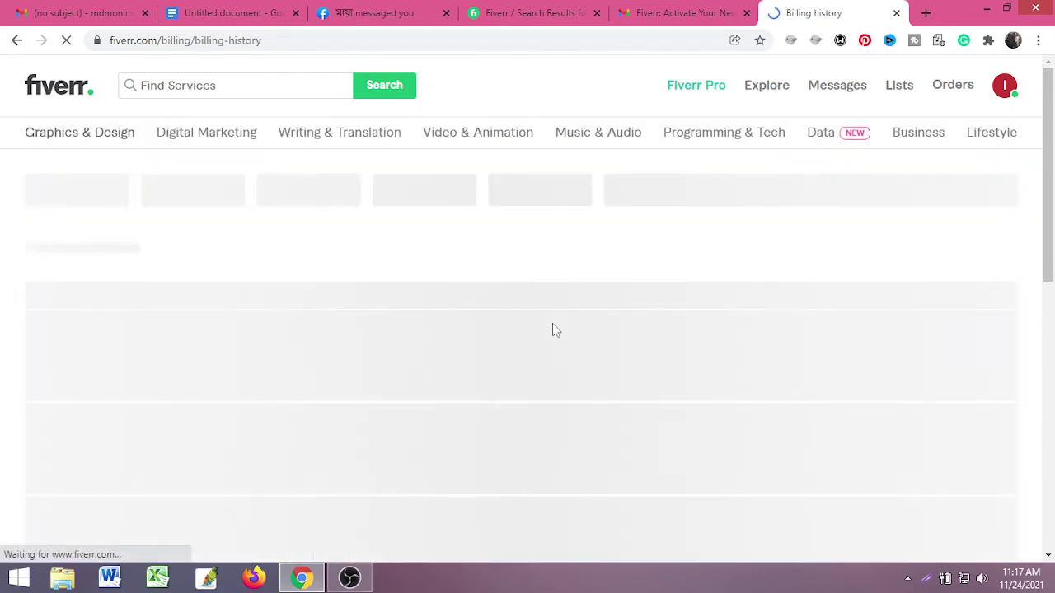
scroll(483, 346, down, 4)
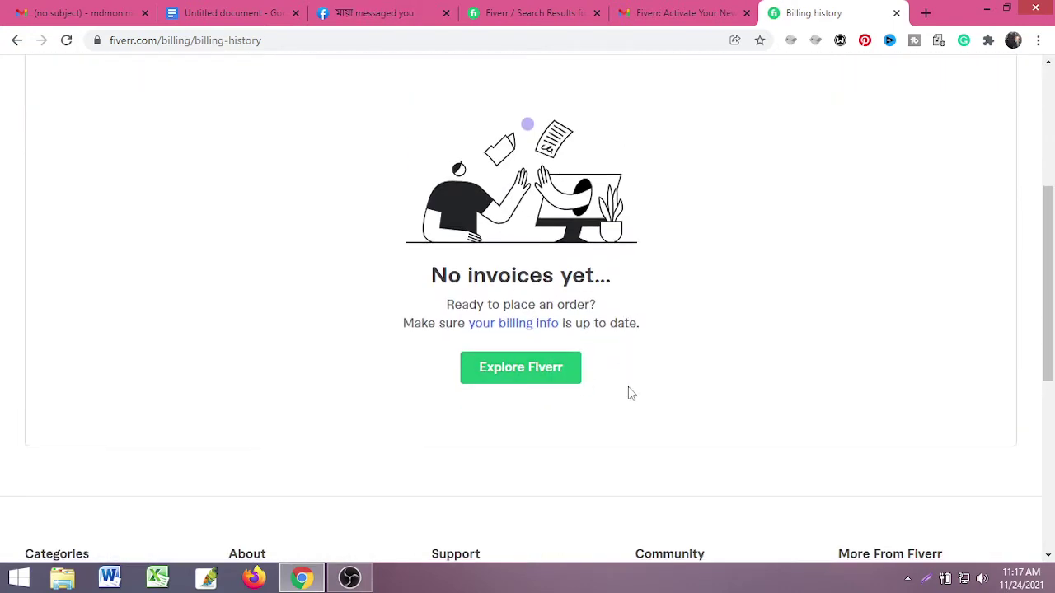
scroll(628, 387, up, 2)
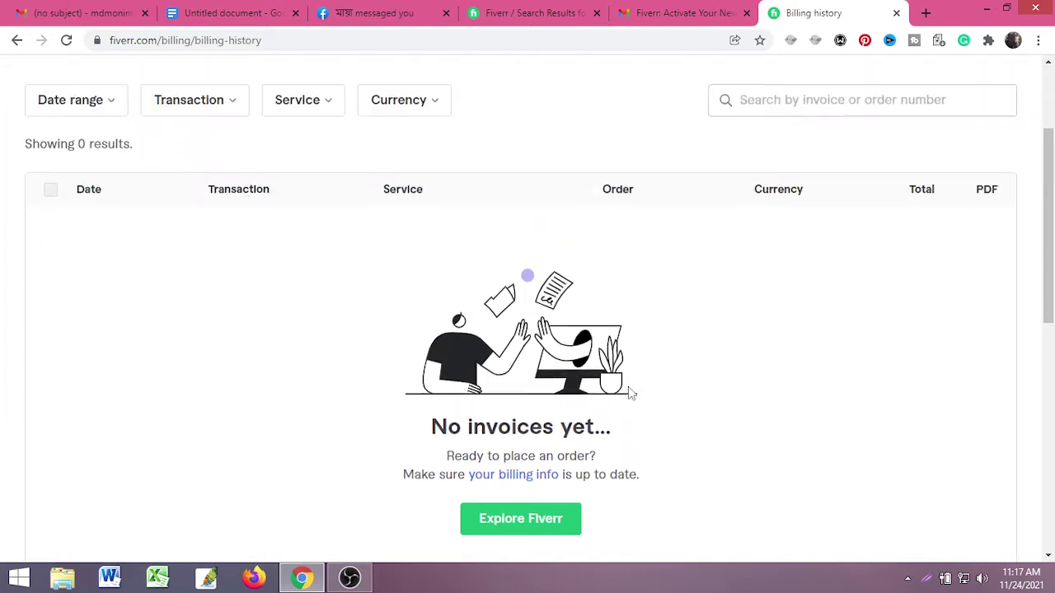
scroll(248, 379, up, 1)
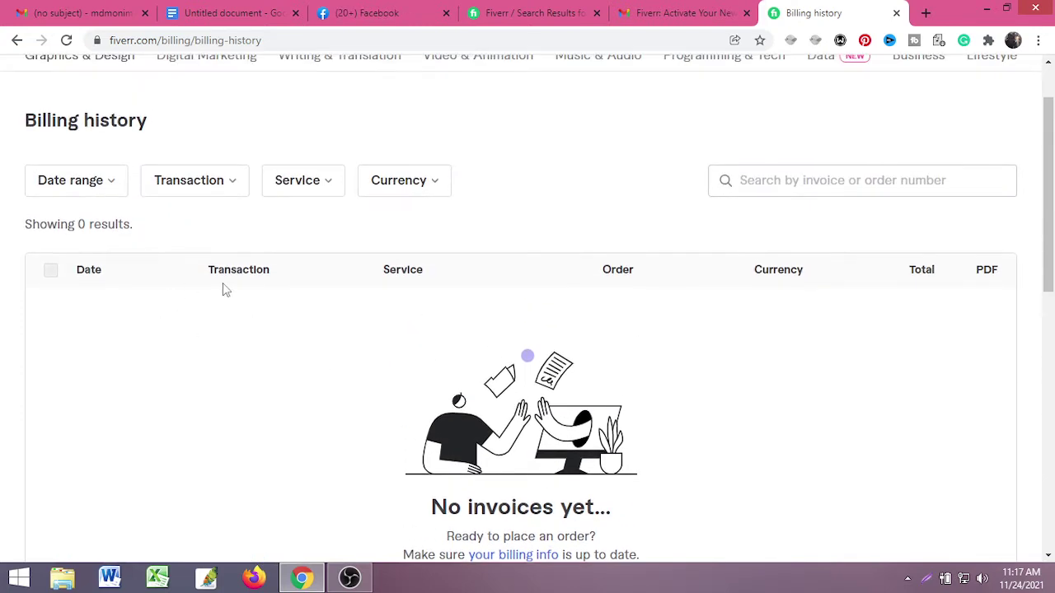
Check the Date range, Transaction, Service and Currency filter options
click(117, 187)
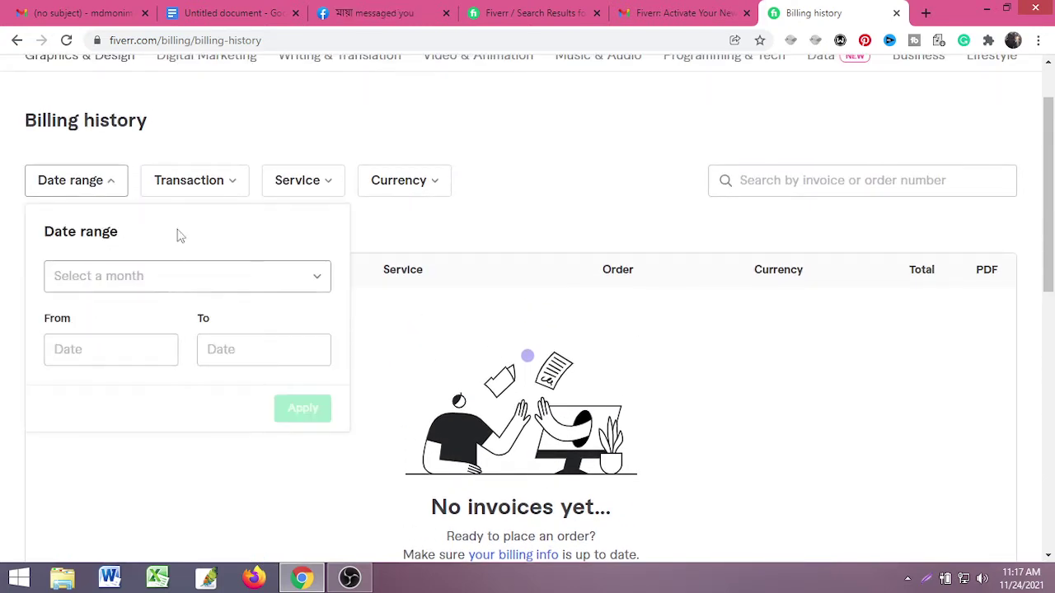
click(228, 187)
click(338, 184)
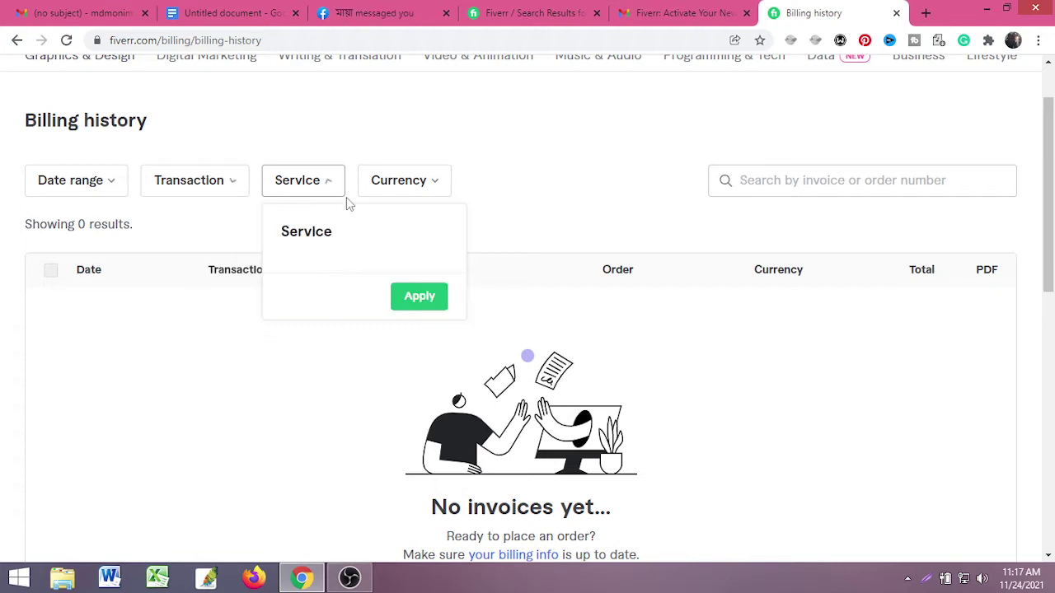
click(423, 194)
click(654, 198)
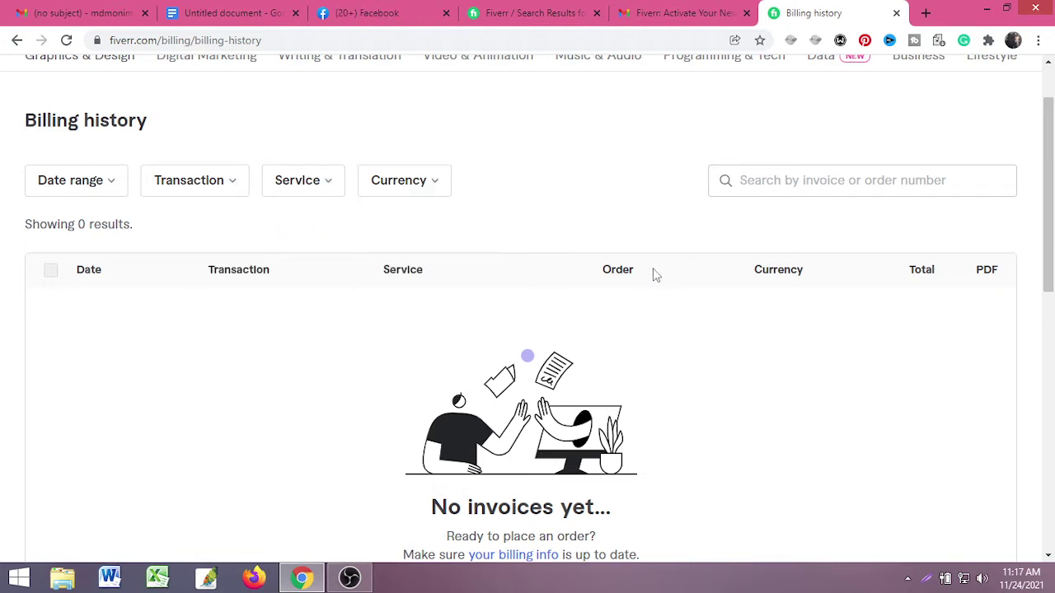
scroll(651, 317, up, 1)
scroll(649, 319, up, 1)
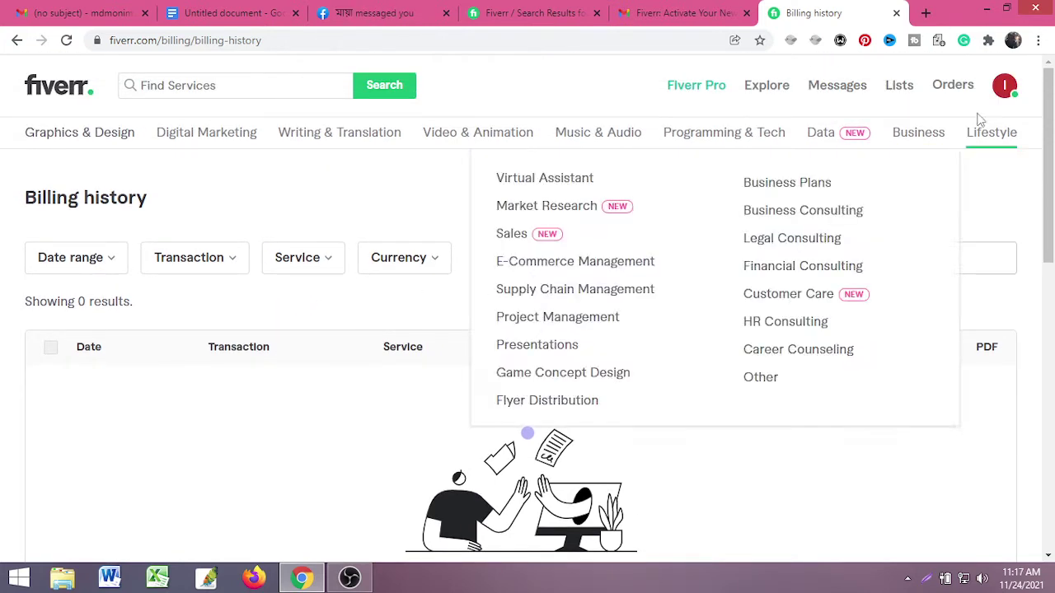
Return to the Fiverr profile page without a photo, then switch to the Gmail tab
click(918, 134)
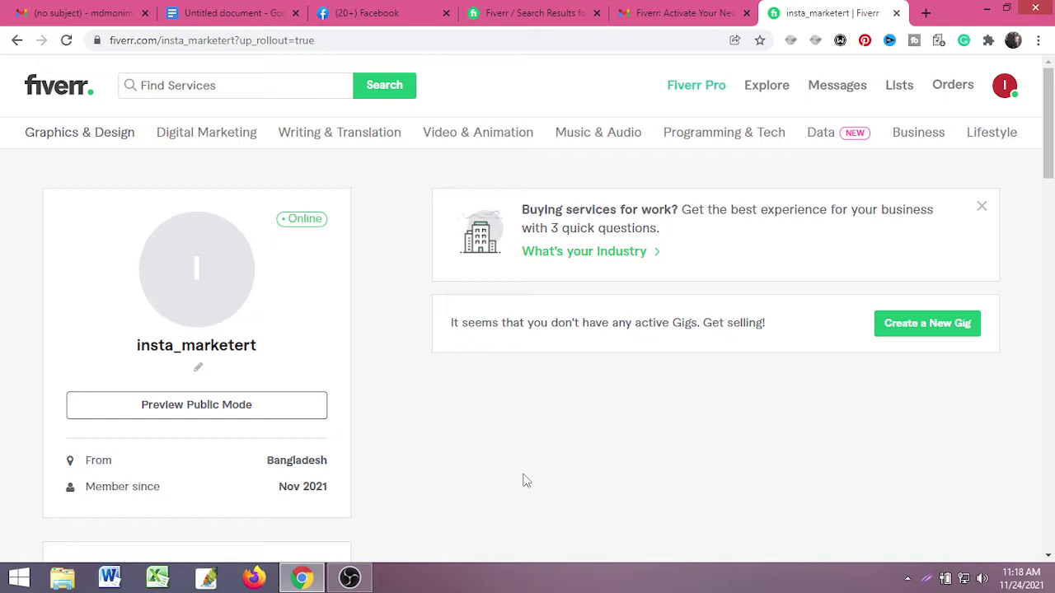
mouse_move(207, 280)
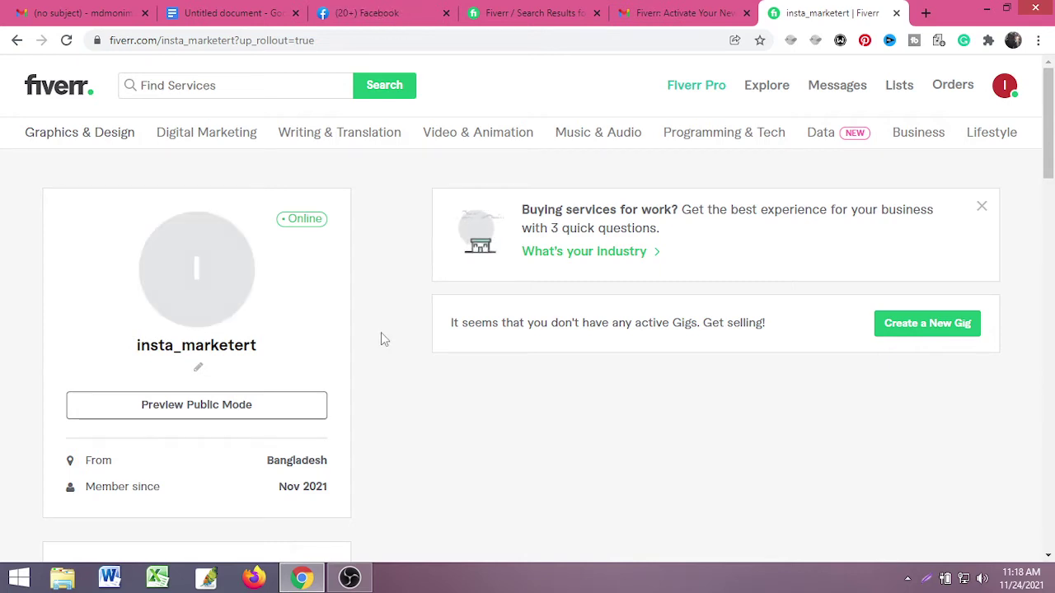
click(649, 13)
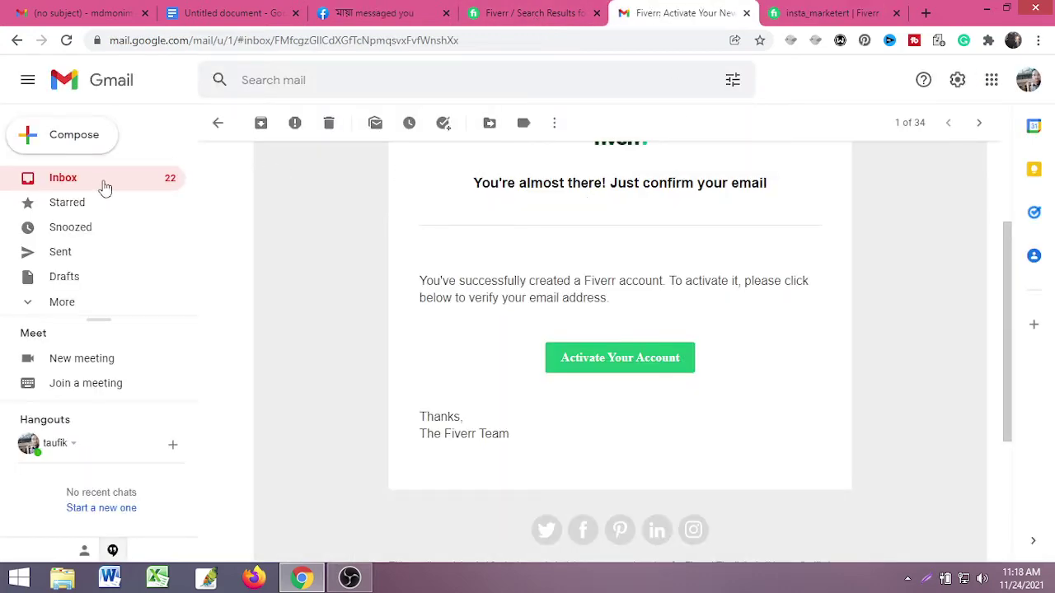
Open the sent message with no subject in Gmail and preview its attached photo
click(99, 185)
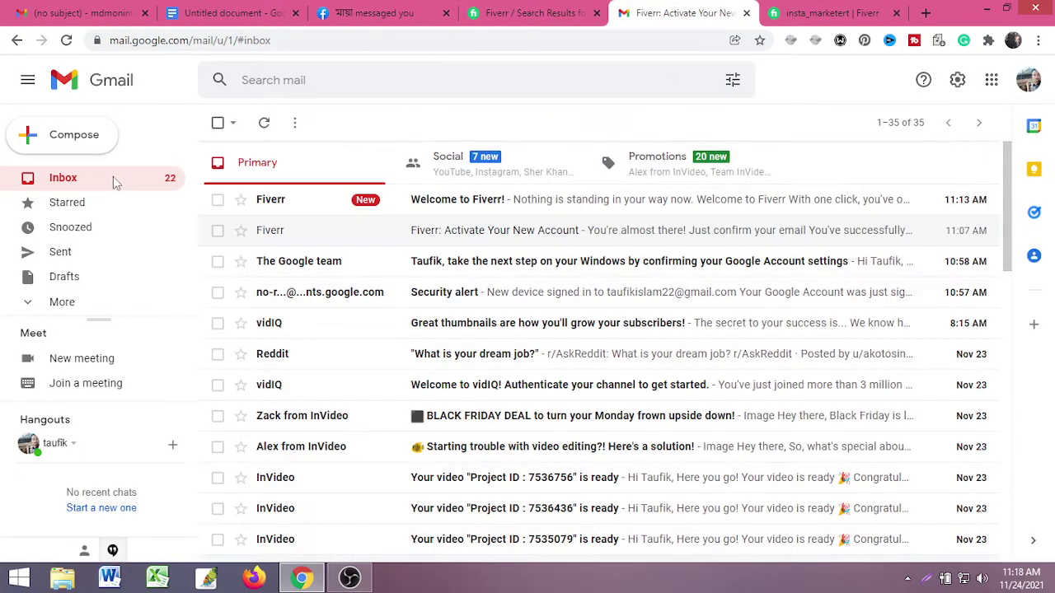
click(28, 80)
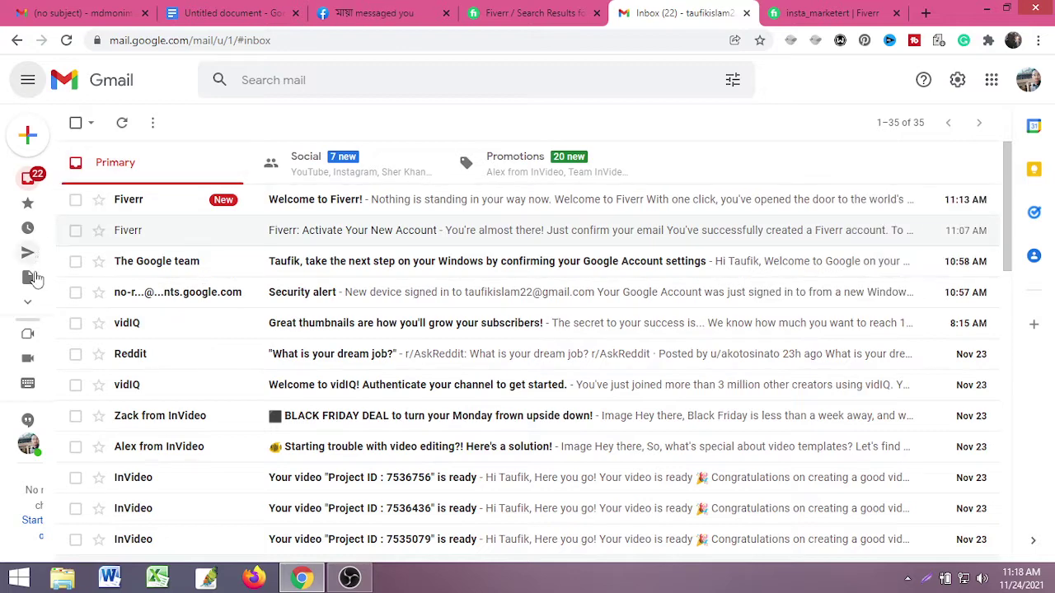
mouse_move(40, 203)
click(67, 257)
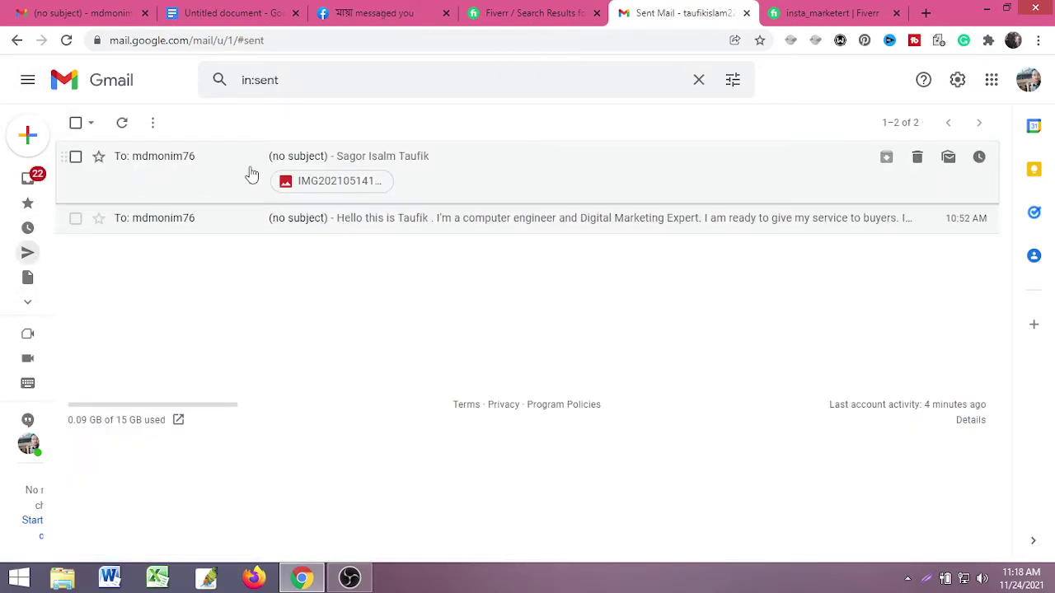
click(252, 170)
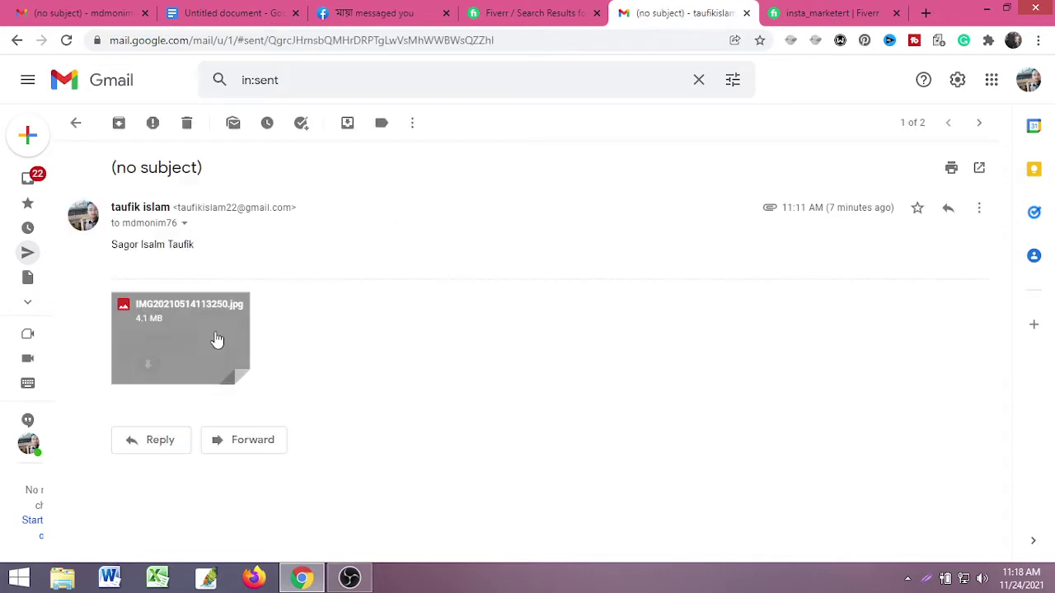
click(214, 333)
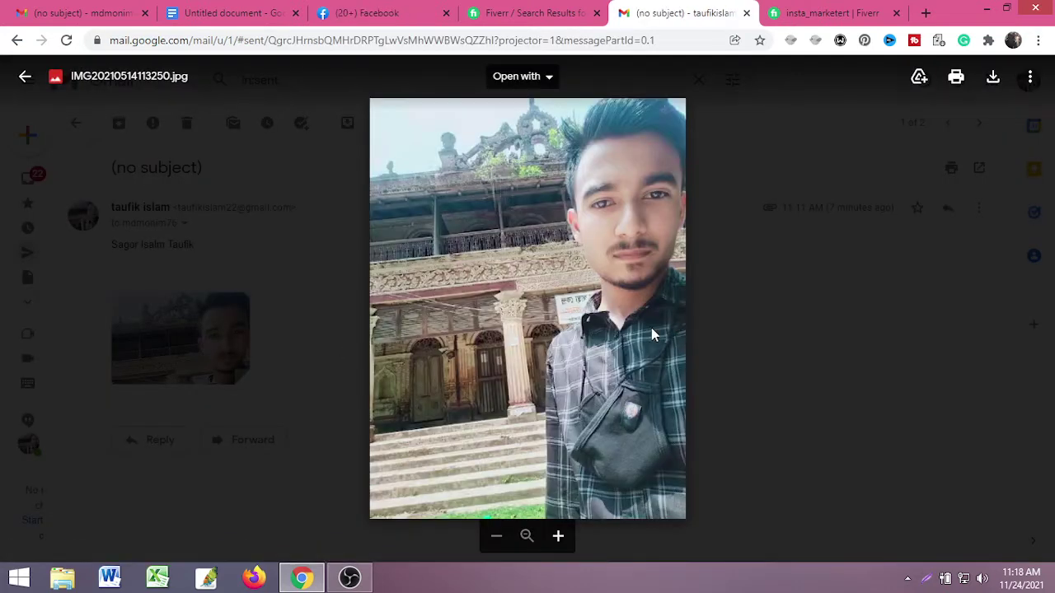
Close the photo preview and the Gmail message tab
click(25, 75)
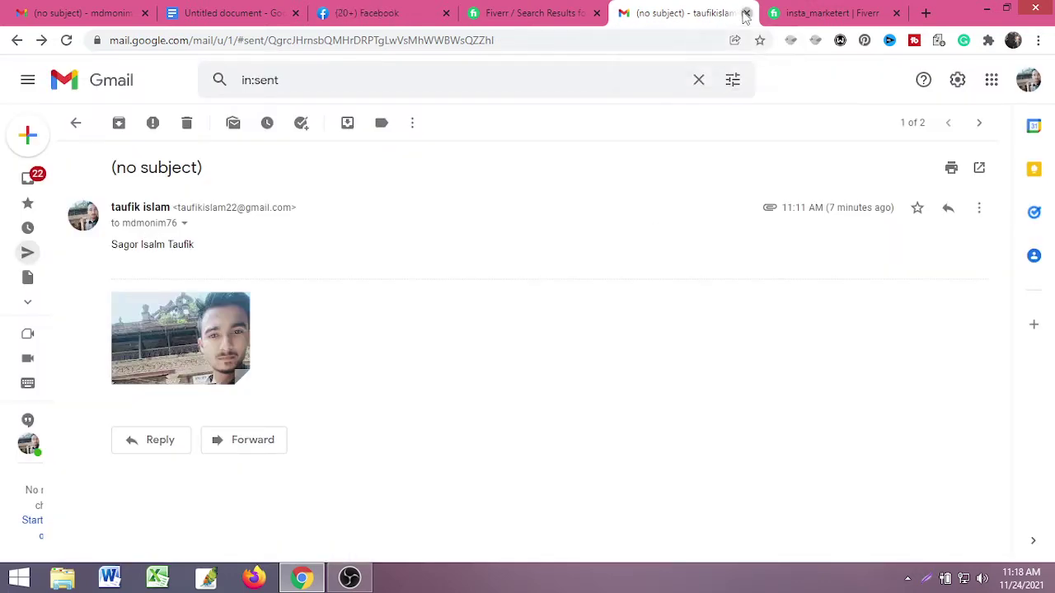
click(745, 14)
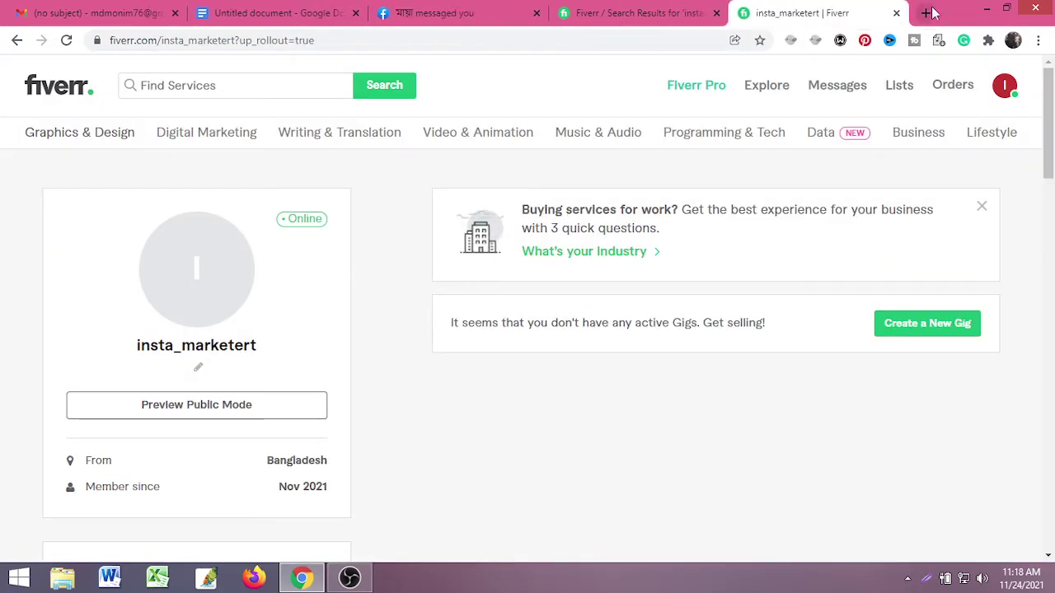
click(925, 13)
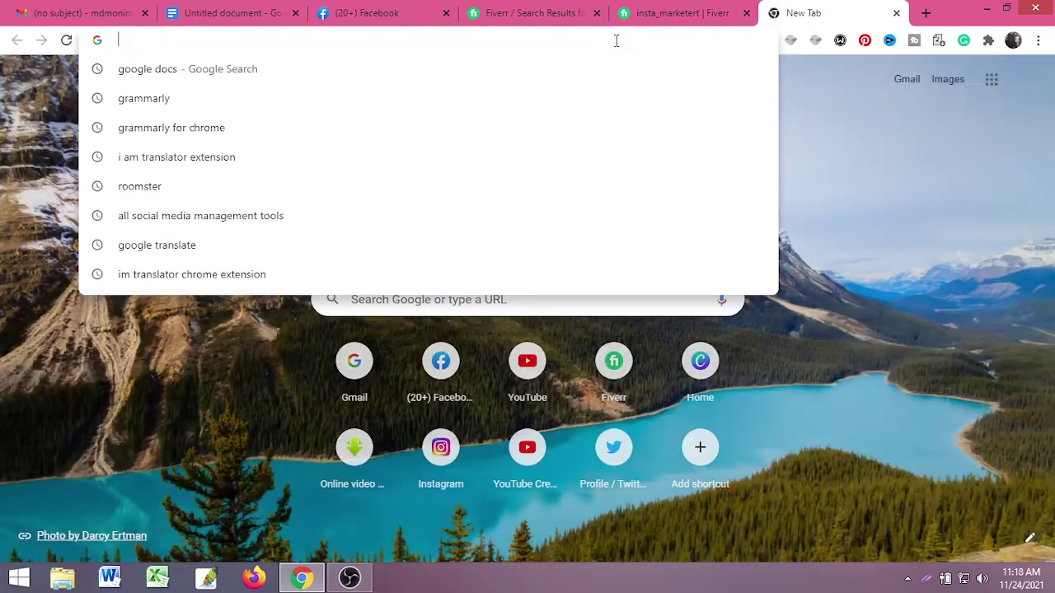
Go to canva.com, search design types for 'fiverr profile', and choose Custom size
text(canva.com)
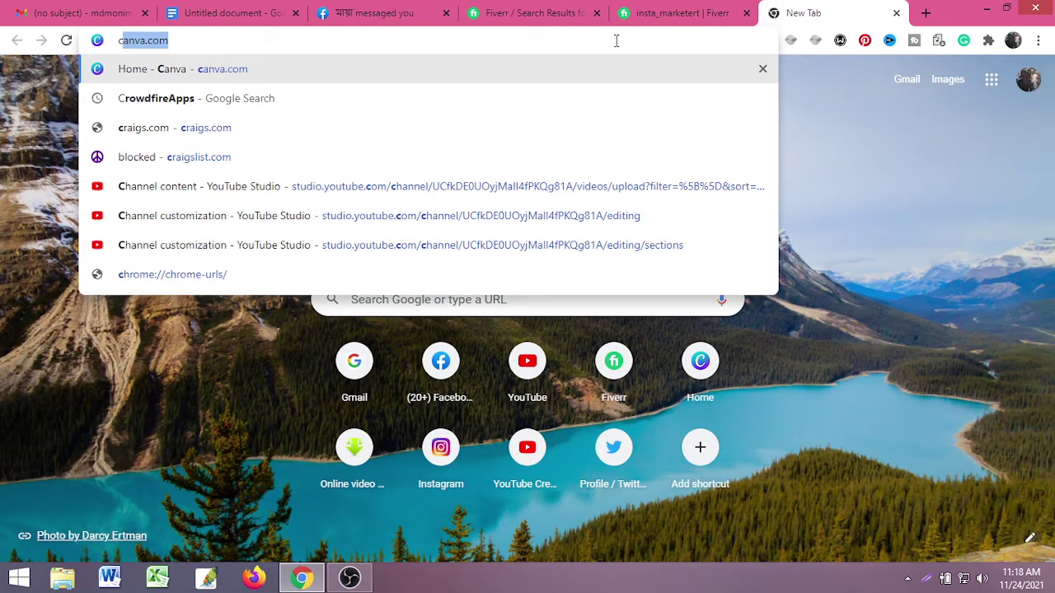
key(Return)
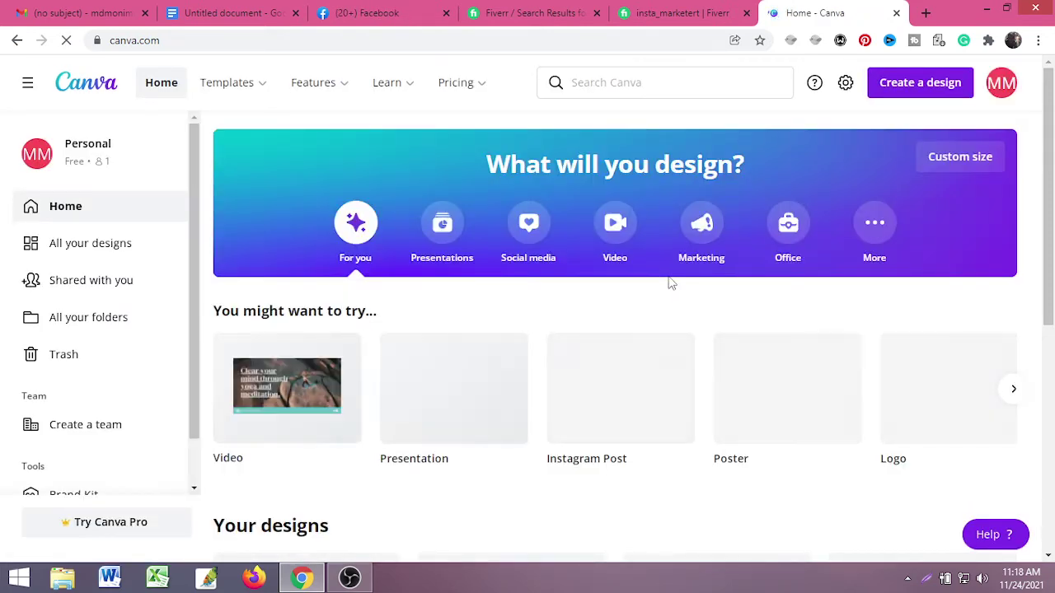
click(936, 93)
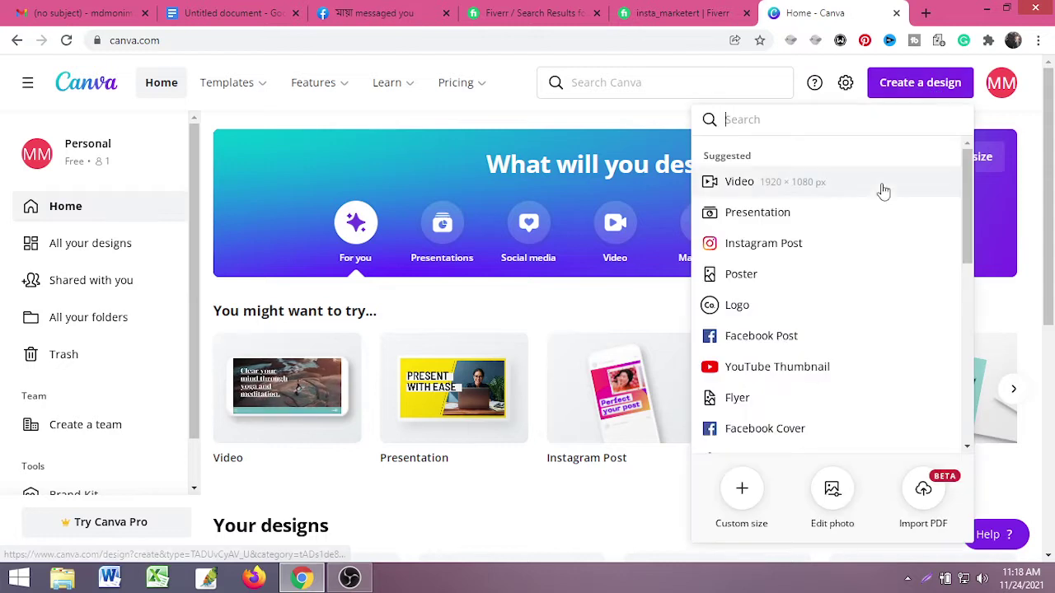
text(f)
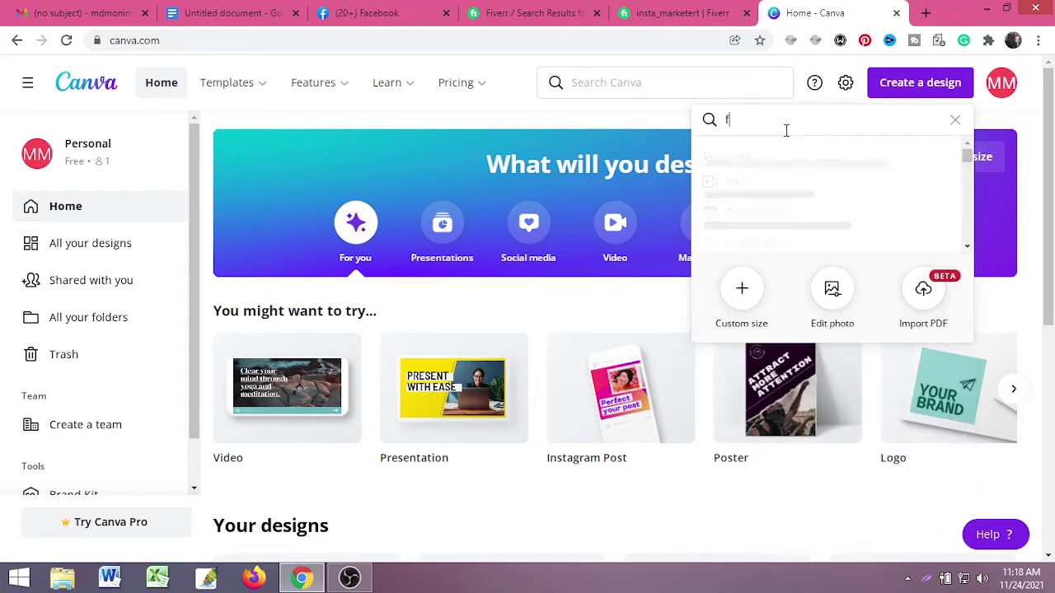
text(iverr)
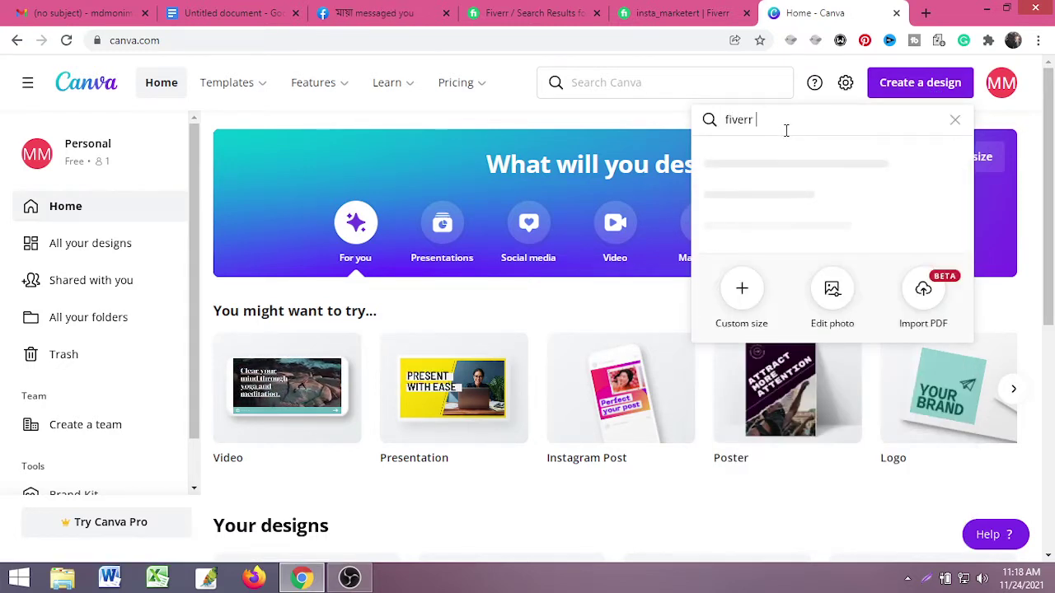
text( profile)
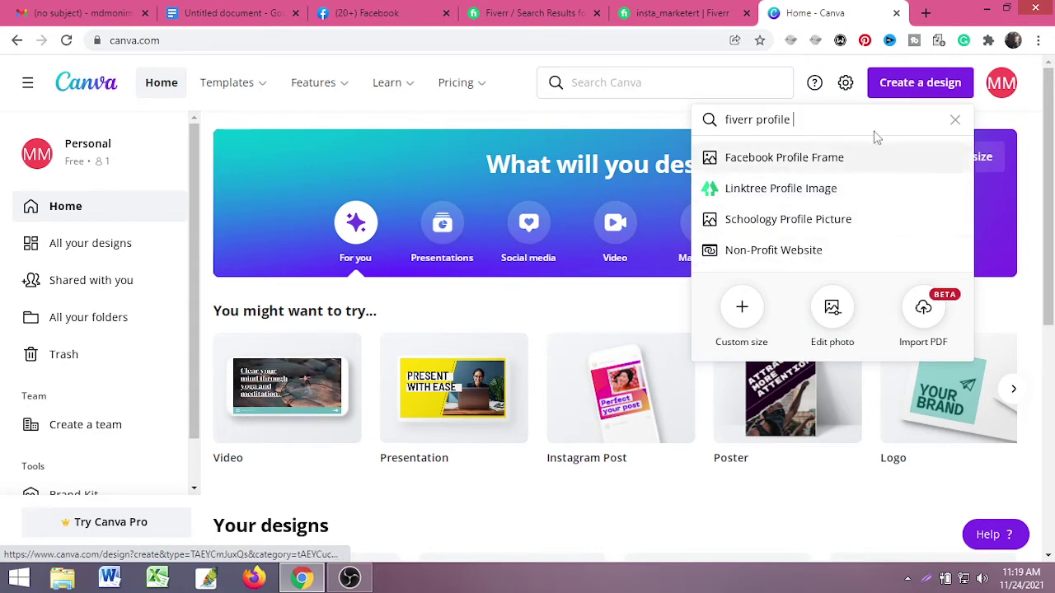
click(889, 82)
click(934, 88)
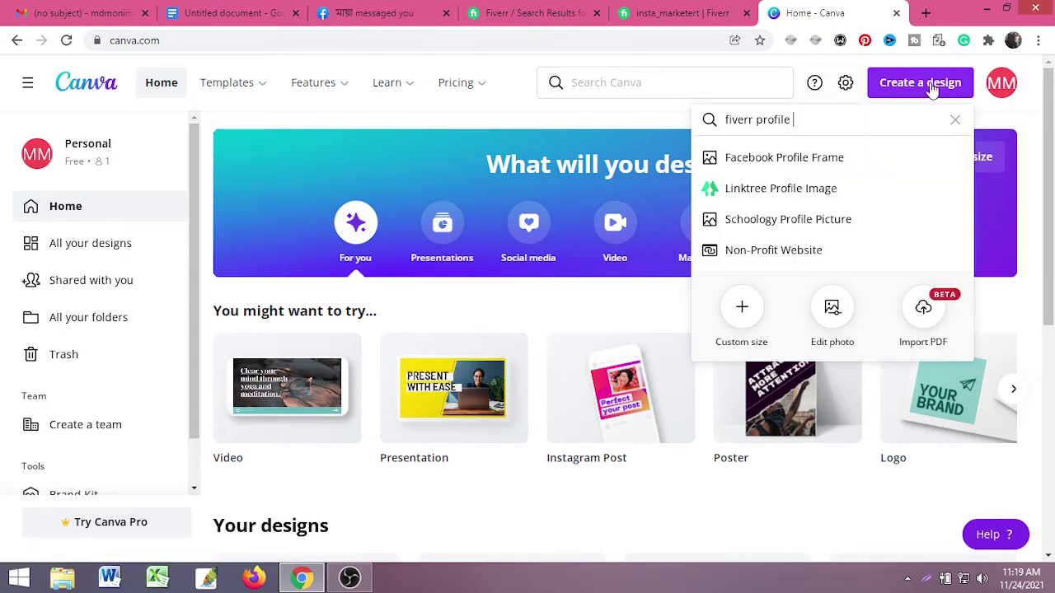
click(746, 308)
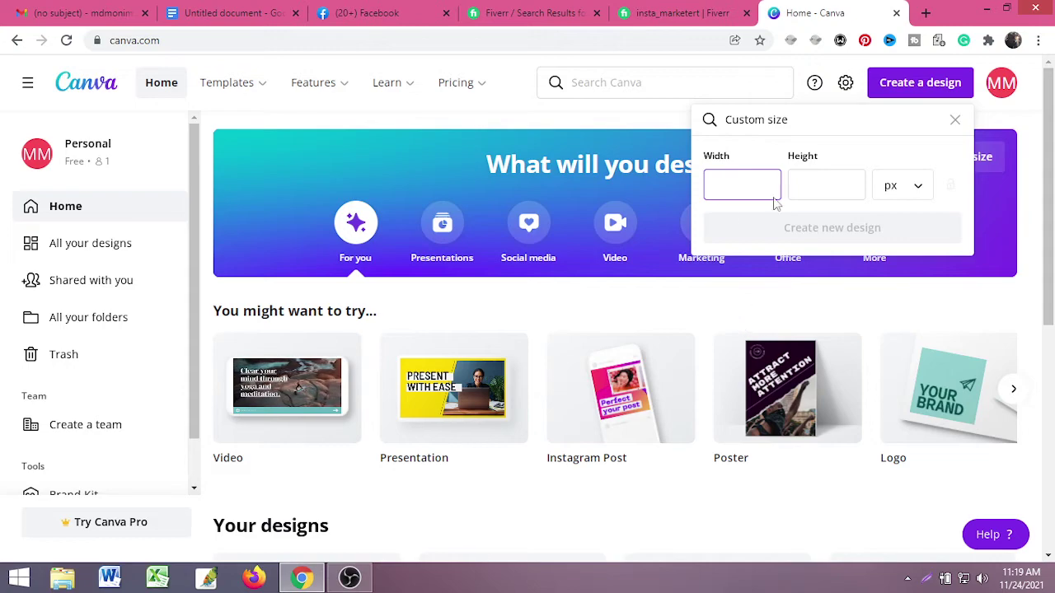
click(925, 13)
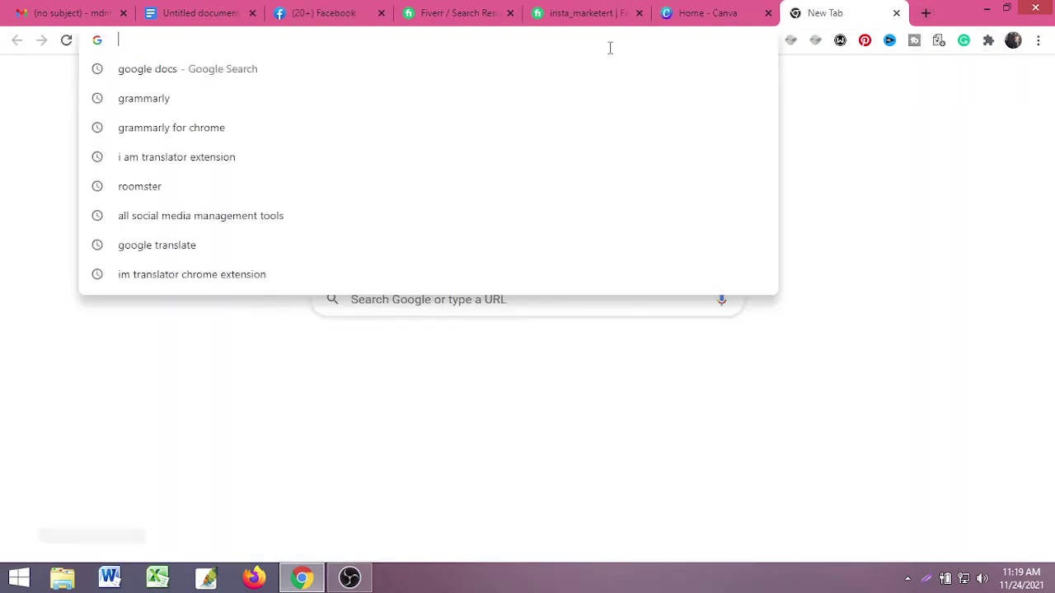
Search Google for 'fiverr profile size'
text(pr)
key(BackSpace)
key(BackSpace)
text(fiverr)
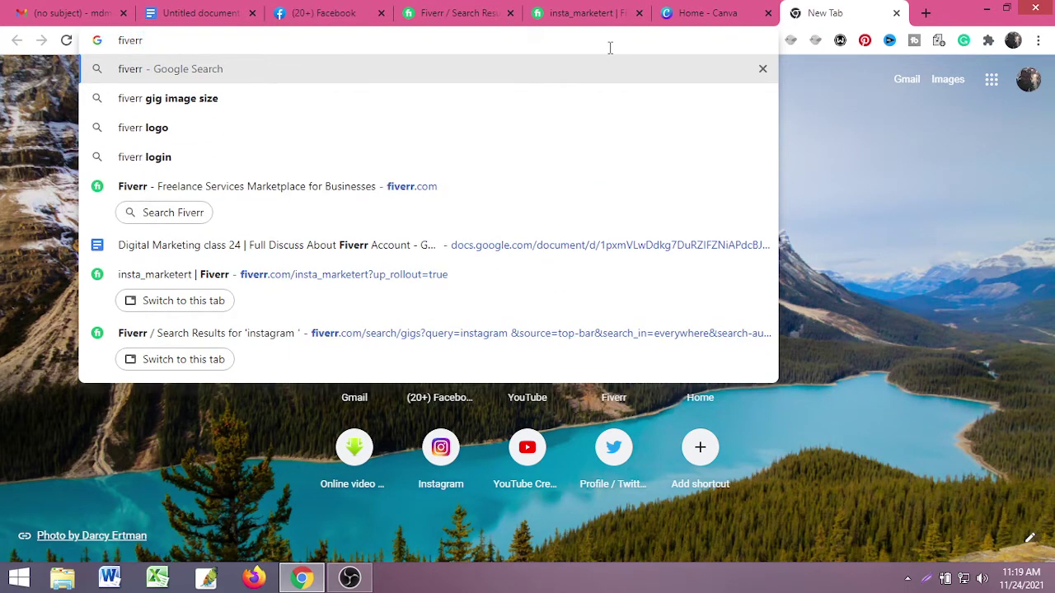
text( profile )
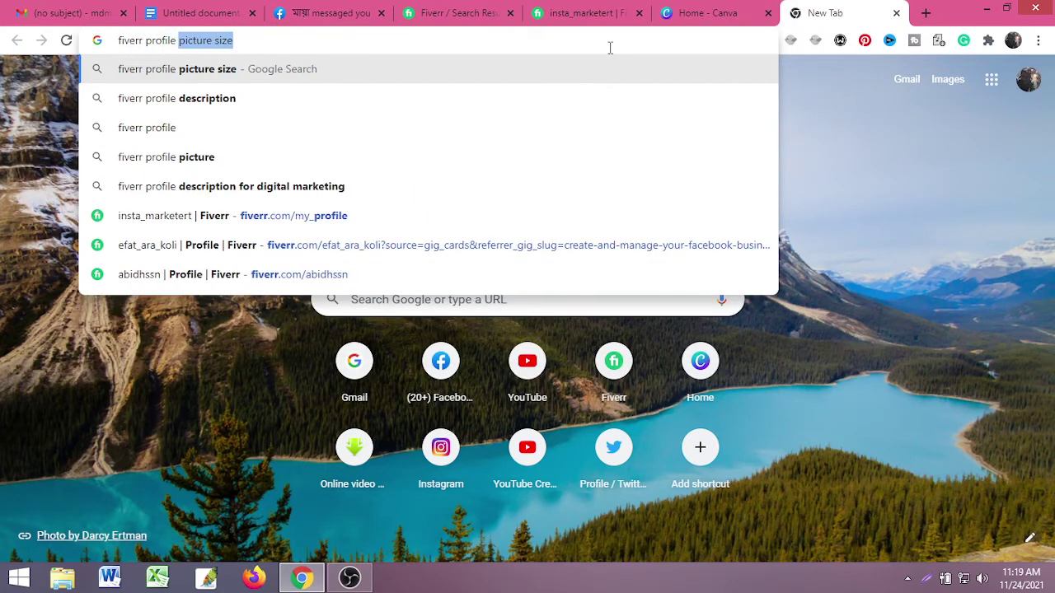
text(size)
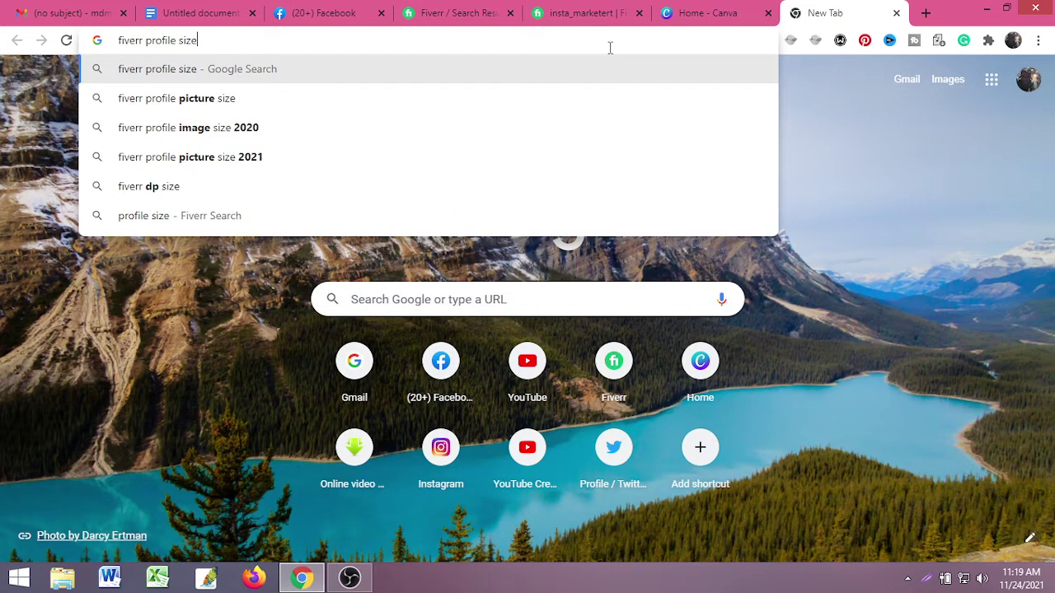
key(Return)
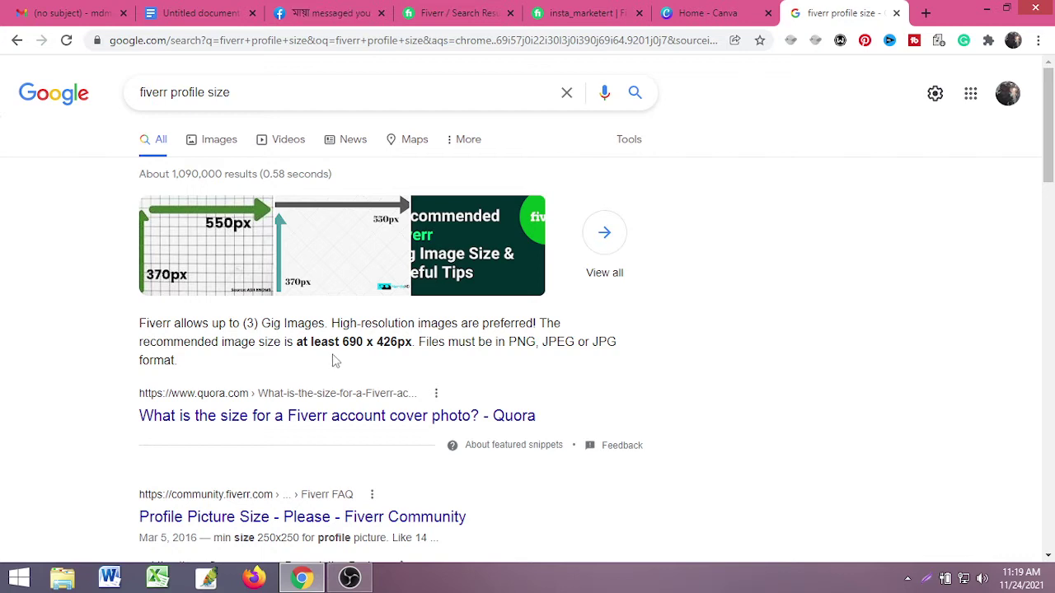
Highlight the featured snippet's recommended 690 x 426px profile size
drag(342, 343, 416, 343)
click(390, 367)
click(393, 365)
drag(342, 344, 412, 344)
click(401, 367)
drag(343, 343, 435, 341)
click(411, 372)
Return to Canva's custom-size width field after rechecking the recommended size numbers
click(707, 14)
click(746, 191)
click(840, 13)
mouse_move(379, 346)
mouse_down()
mouse_move(390, 345)
mouse_move(365, 345)
mouse_up()
click(373, 378)
click(707, 12)
click(719, 192)
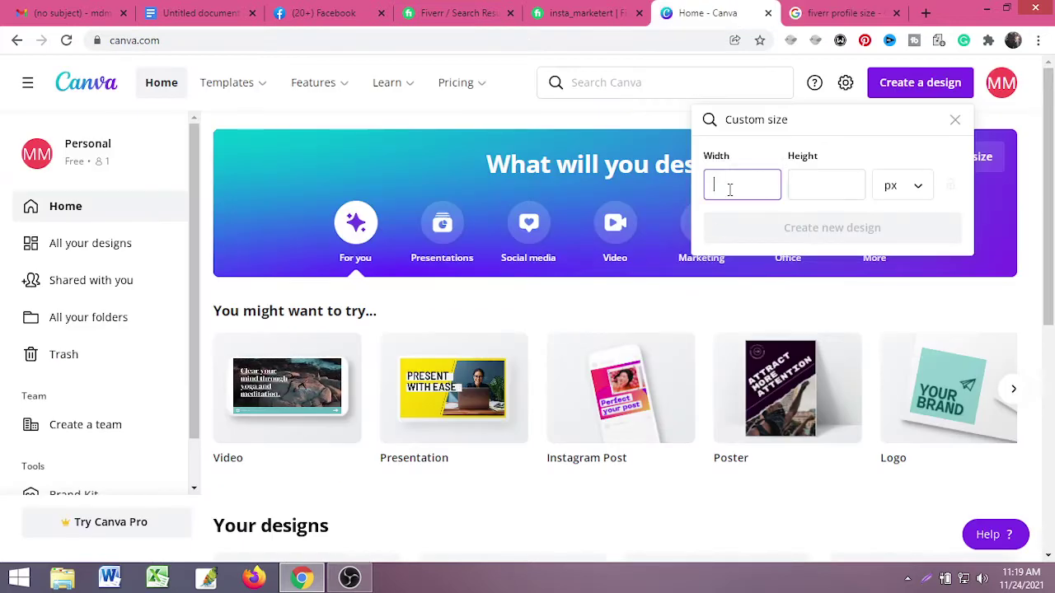
Create a new custom design of width 700 and height 450, keeping px as the unit
text(4500)
key(BackSpace)
key(BackSpace)
key(BackSpace)
key(BackSpace)
click(833, 13)
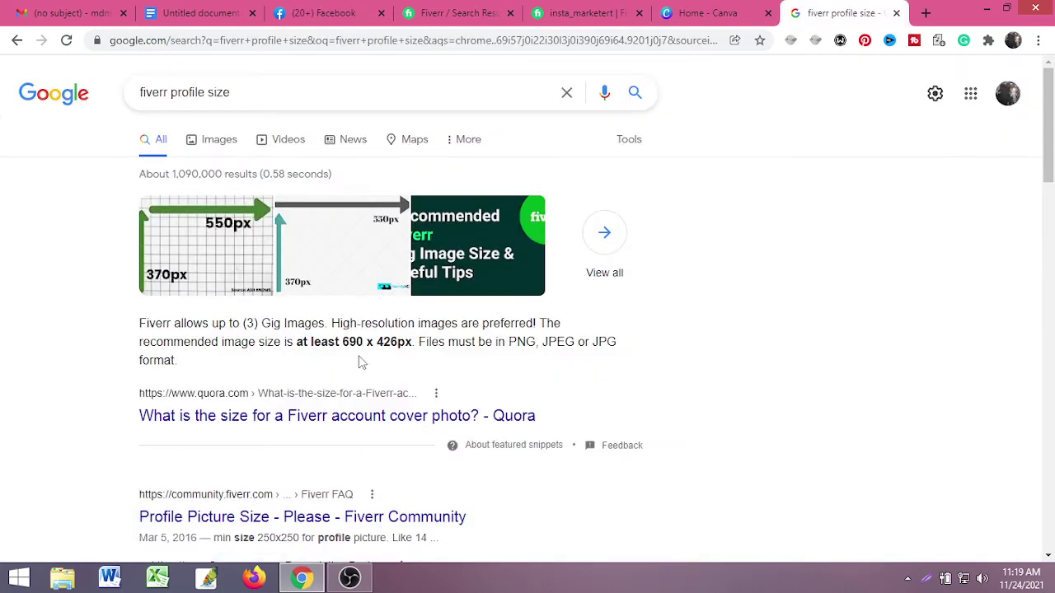
click(713, 13)
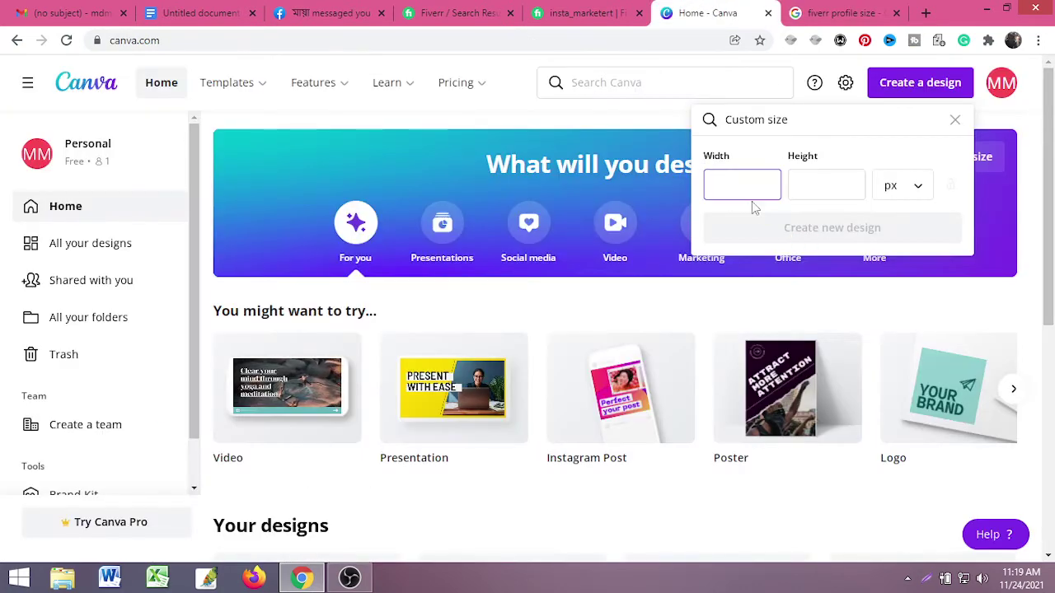
text(700)
click(816, 184)
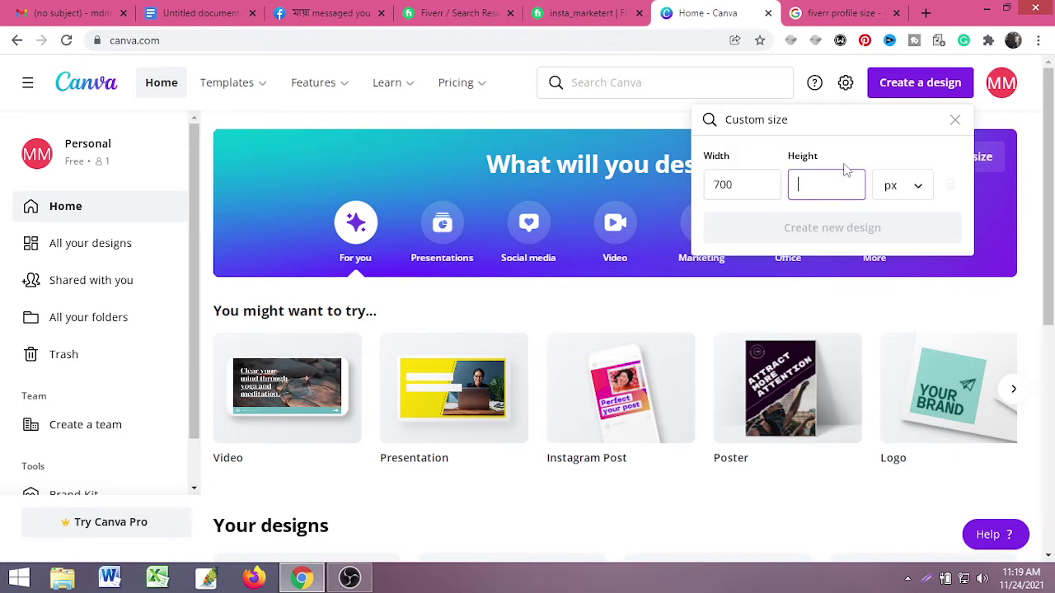
text(450)
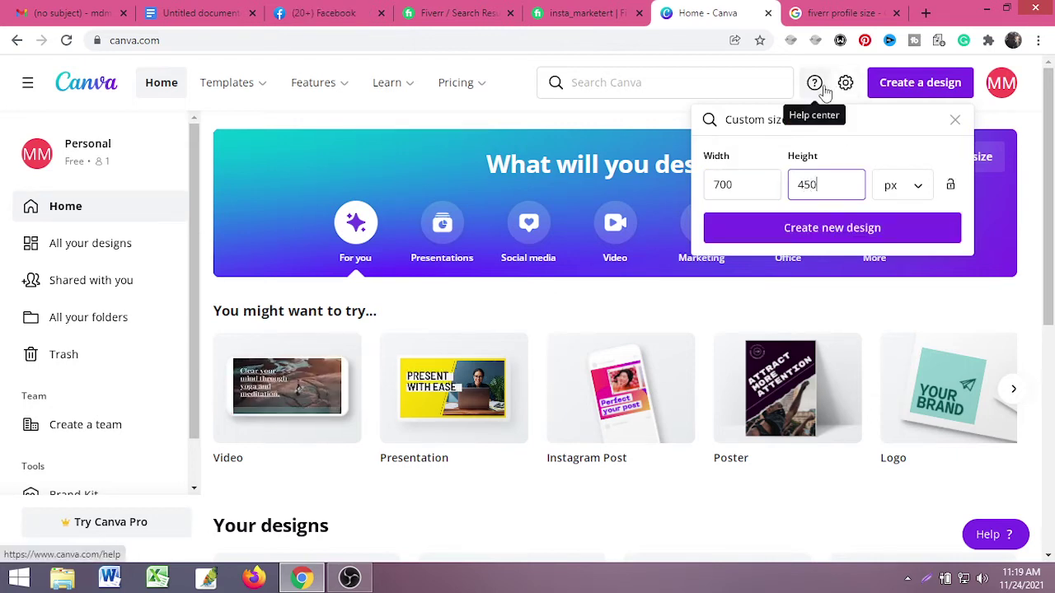
click(915, 194)
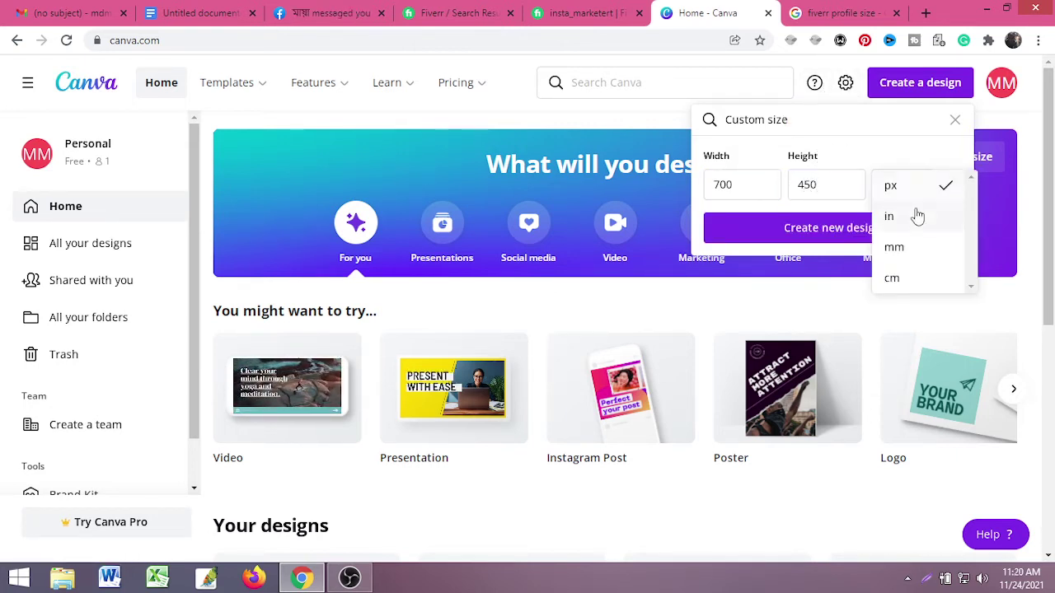
click(950, 170)
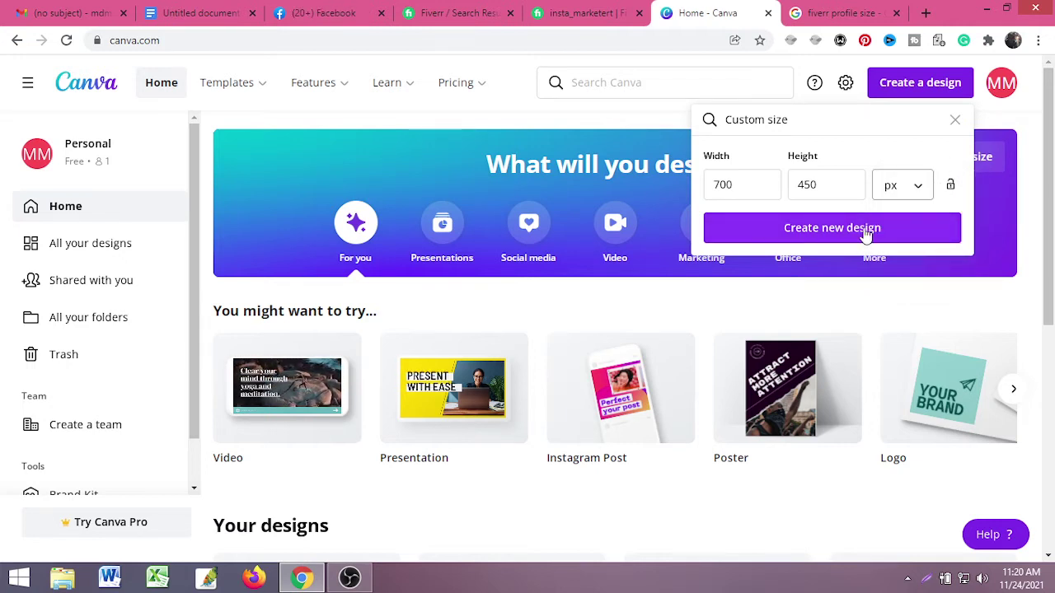
click(865, 231)
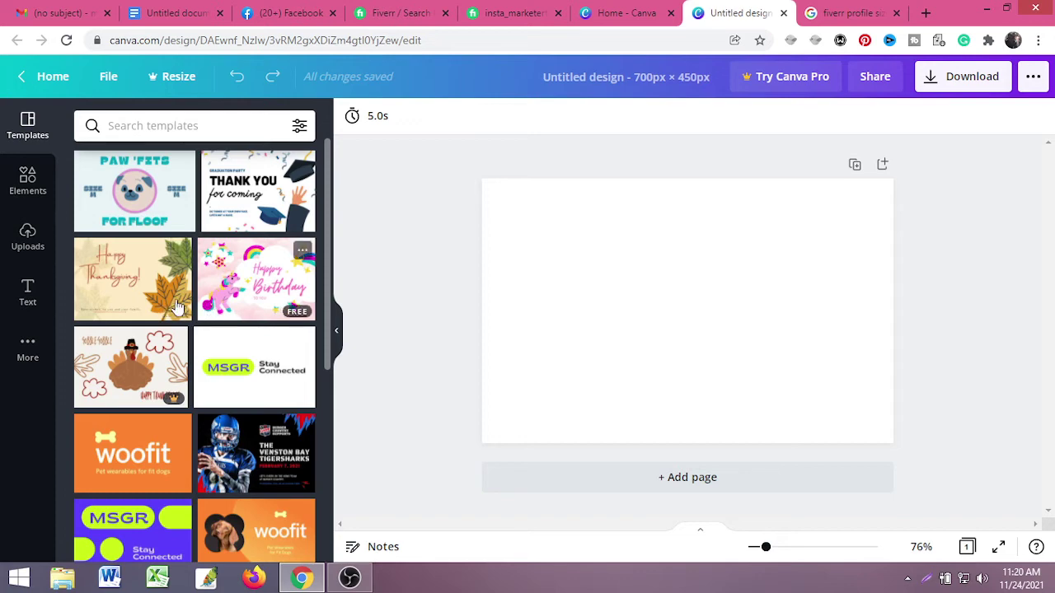
Add a grey circle from Elements, enlarge it to 450 × 450, and check its colour
scroll(162, 240, down, 4)
scroll(163, 240, up, 4)
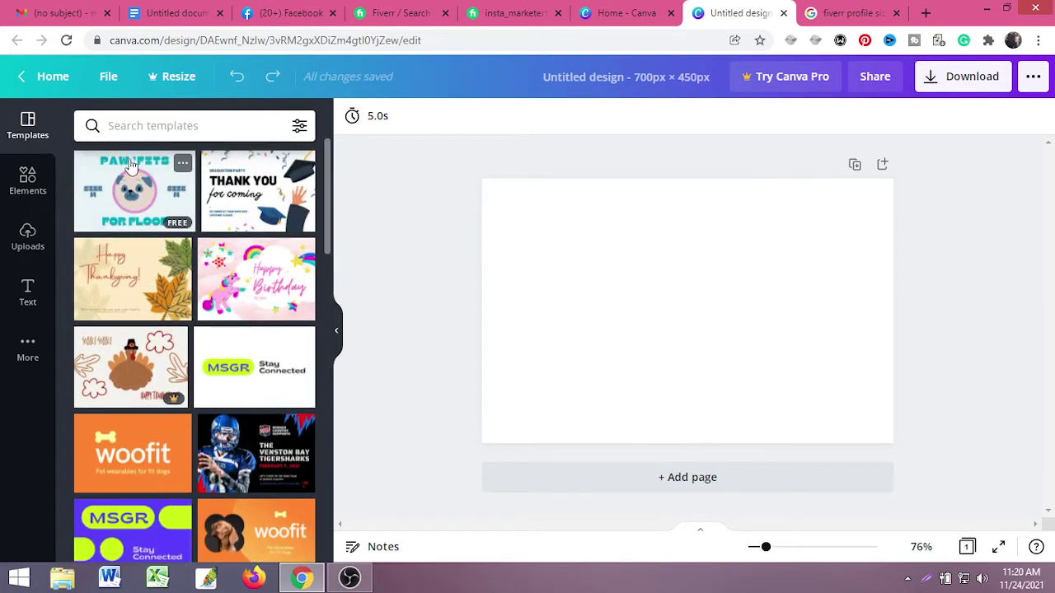
click(42, 196)
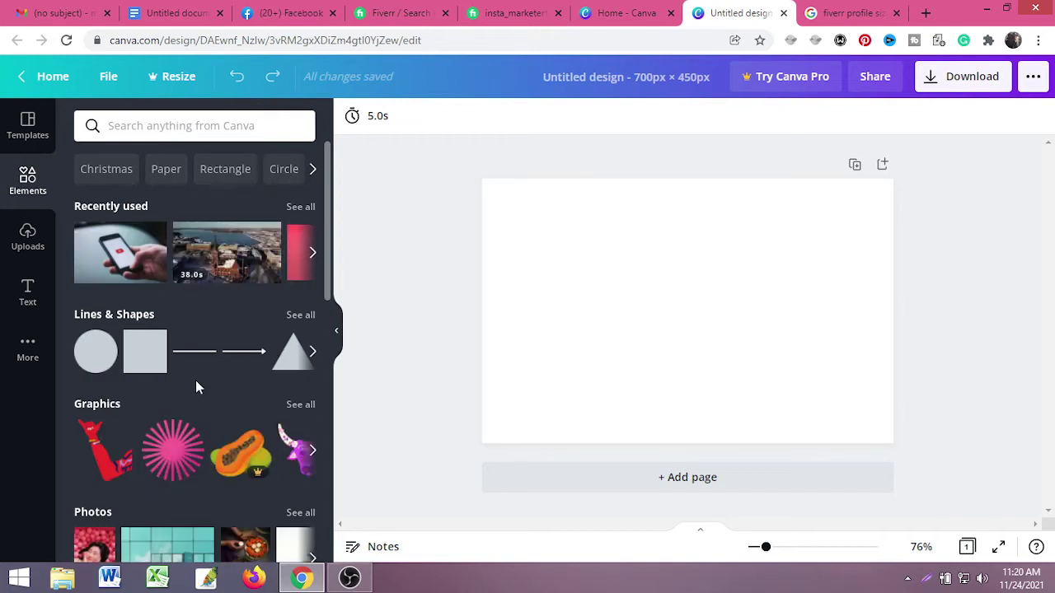
scroll(148, 327, down, 1)
scroll(248, 370, down, 8)
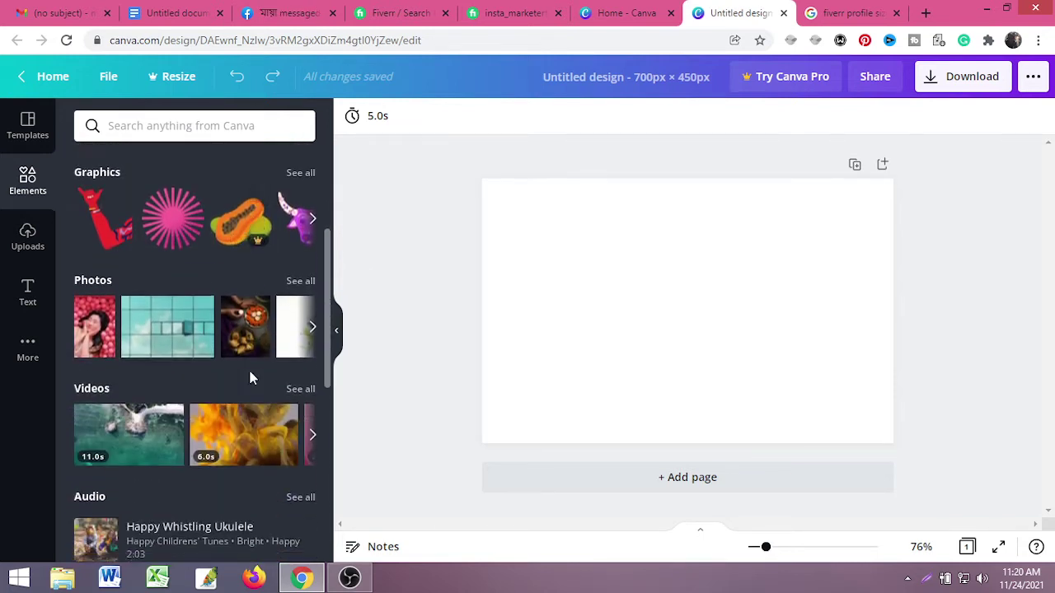
scroll(244, 377, up, 9)
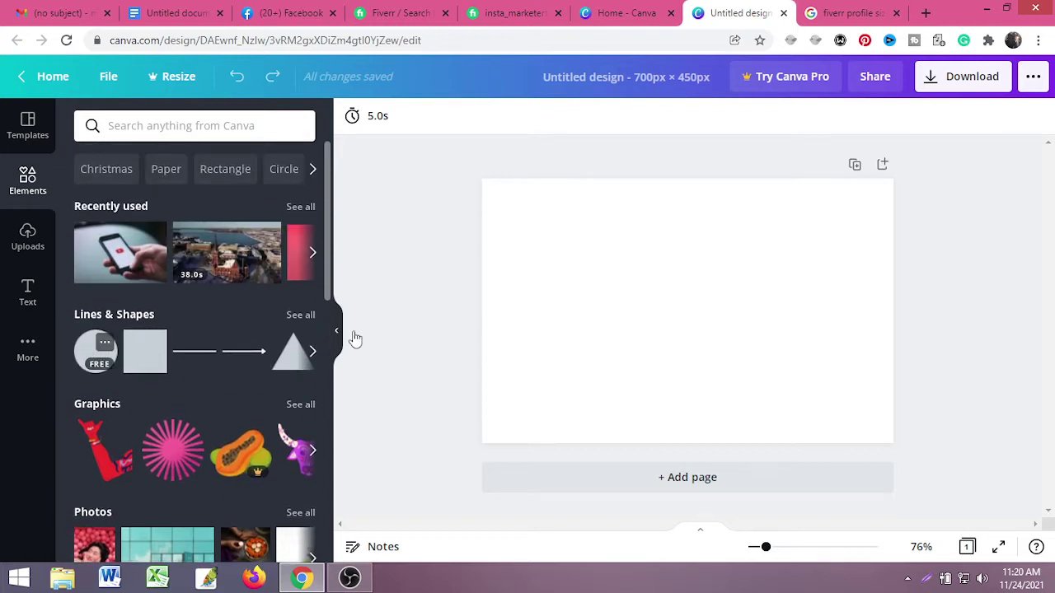
click(95, 351)
drag(757, 382, 835, 420)
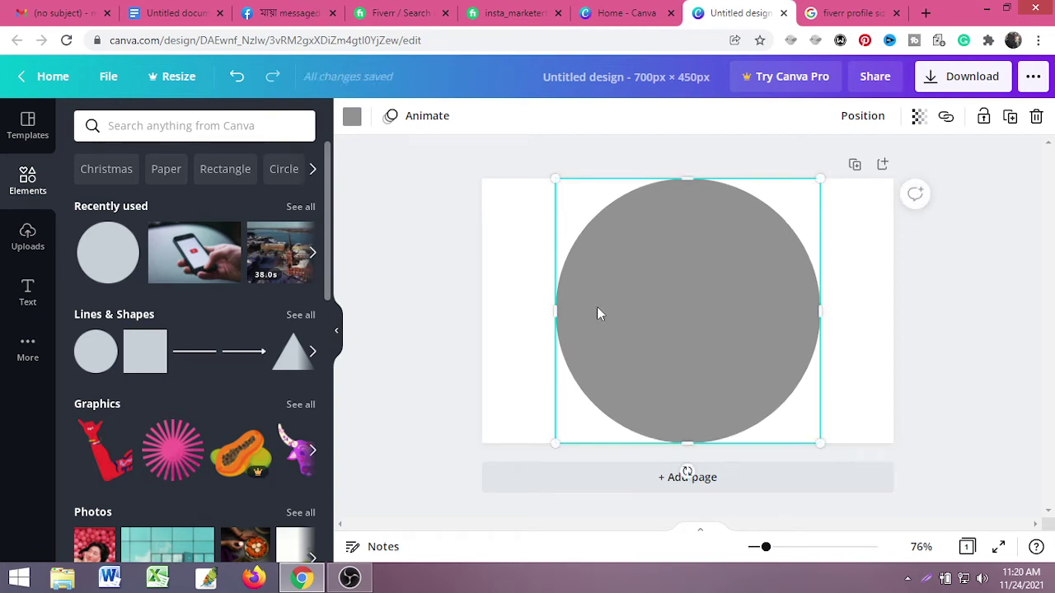
click(352, 118)
Delete the circle and stretch a new square shape to cover the whole page
click(570, 253)
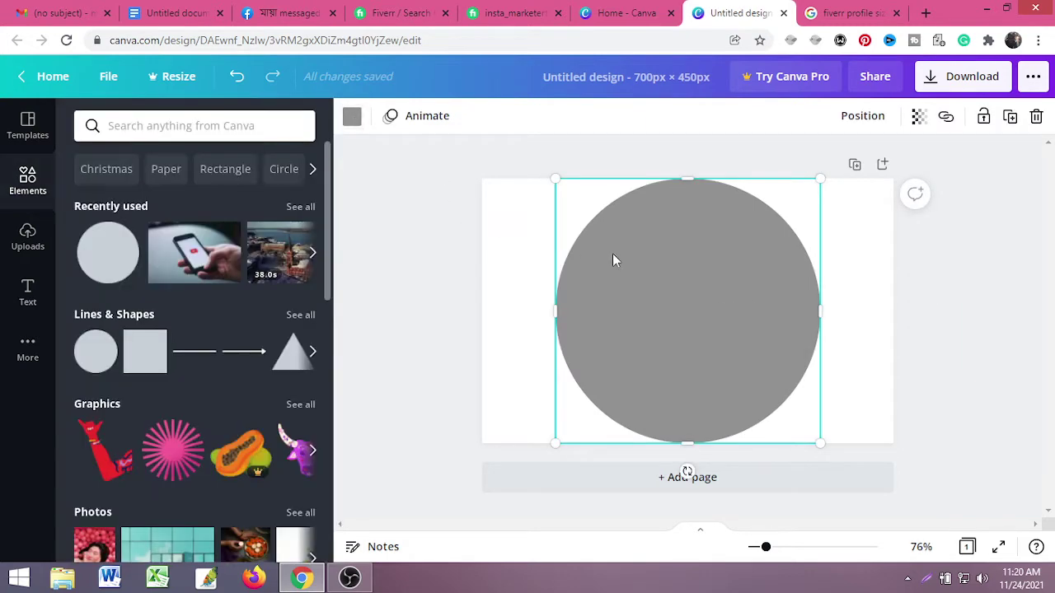
key(Delete)
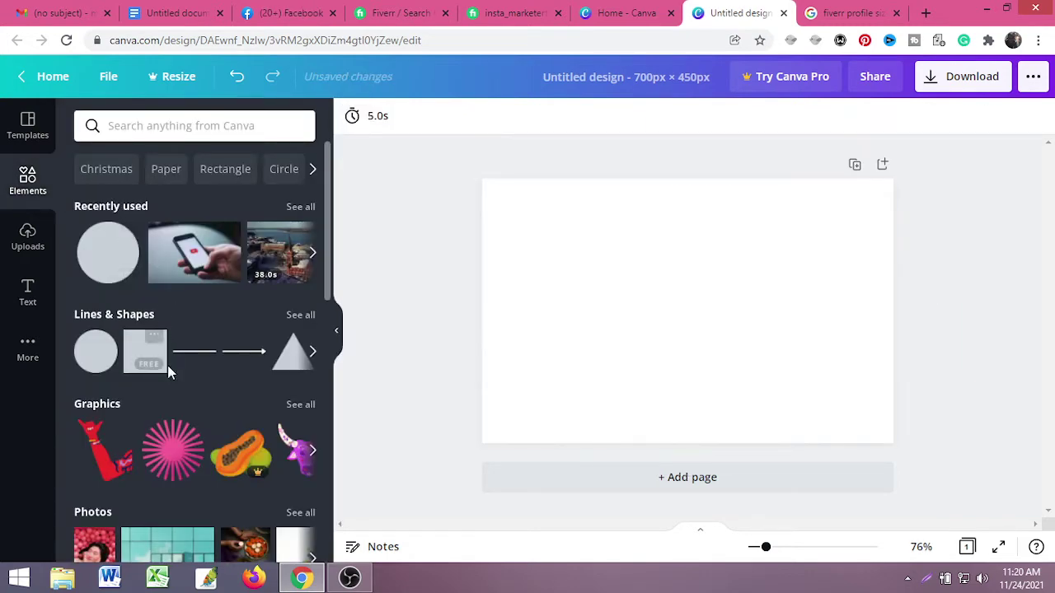
click(152, 359)
drag(615, 313, 481, 312)
drag(619, 239, 628, 179)
drag(762, 383, 849, 399)
drag(843, 300, 895, 308)
Change the rectangle's fill colour from grey to black
click(351, 116)
click(360, 122)
click(360, 122)
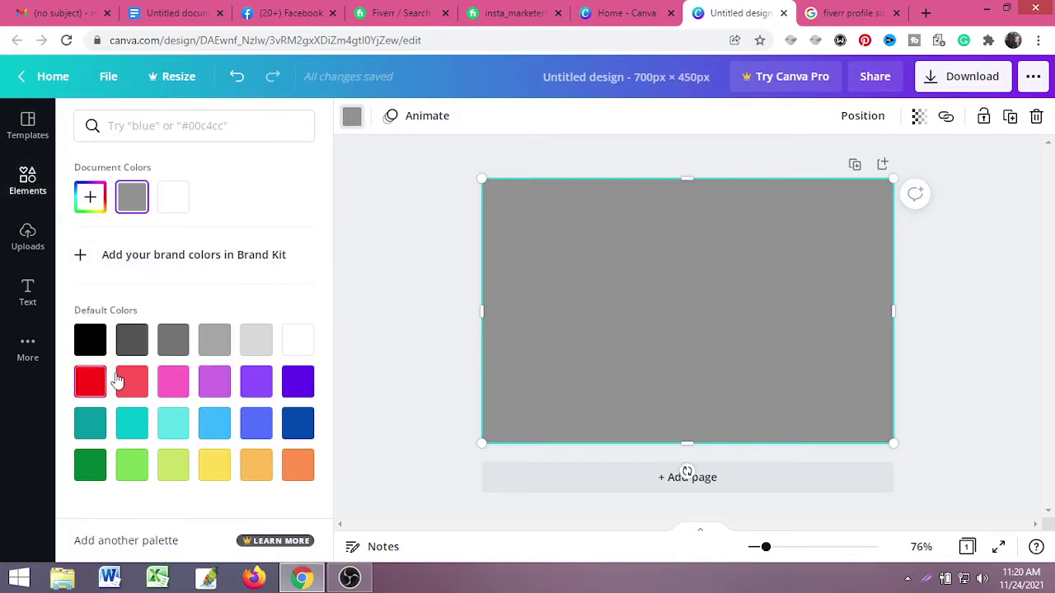
click(97, 348)
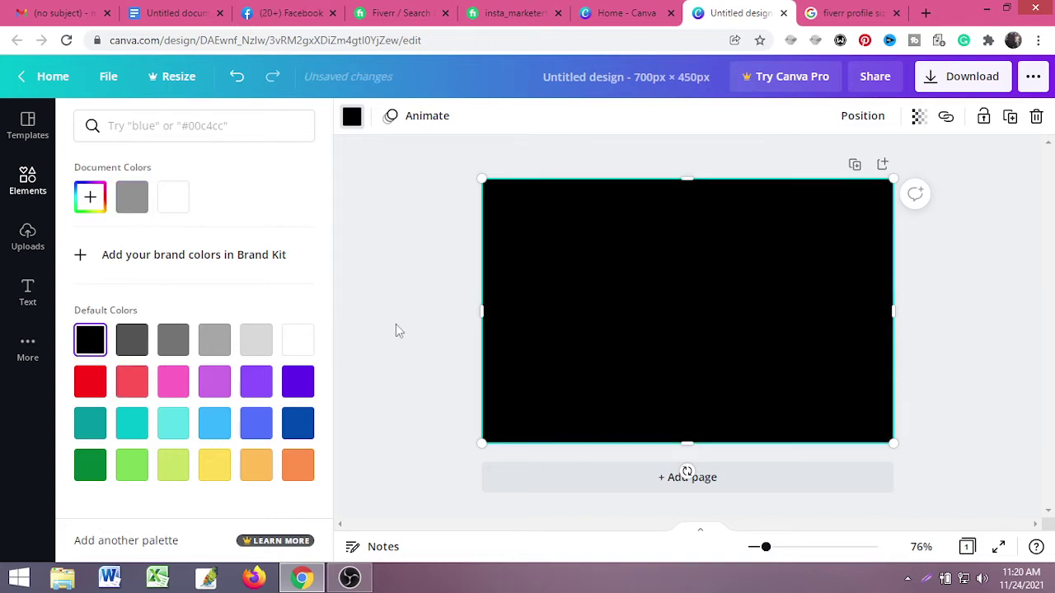
click(396, 330)
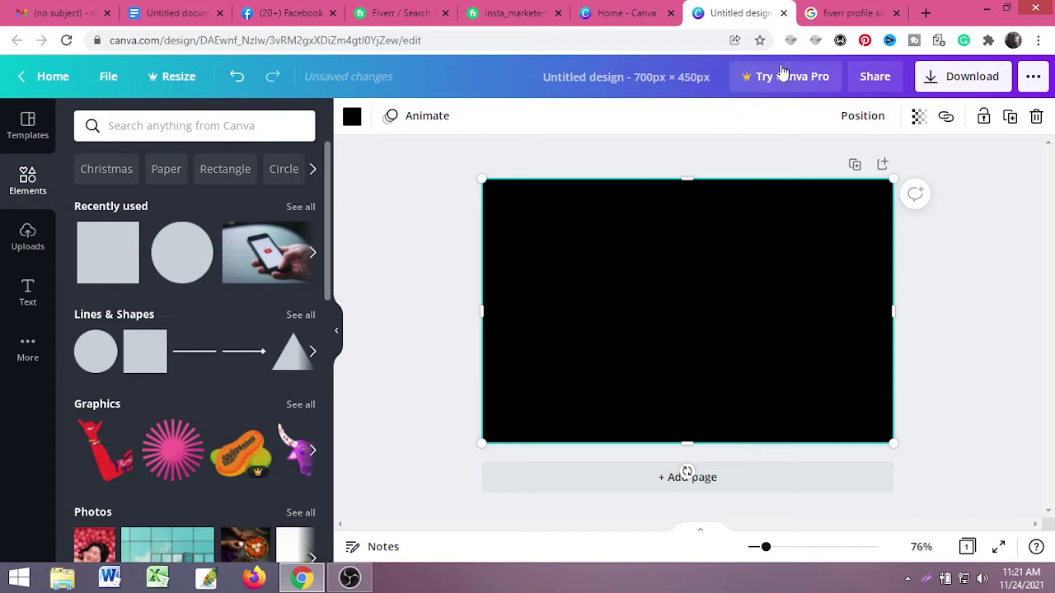
Add the DAZZLE font combination and replace the DAZZLE heading with 'IM'
click(403, 237)
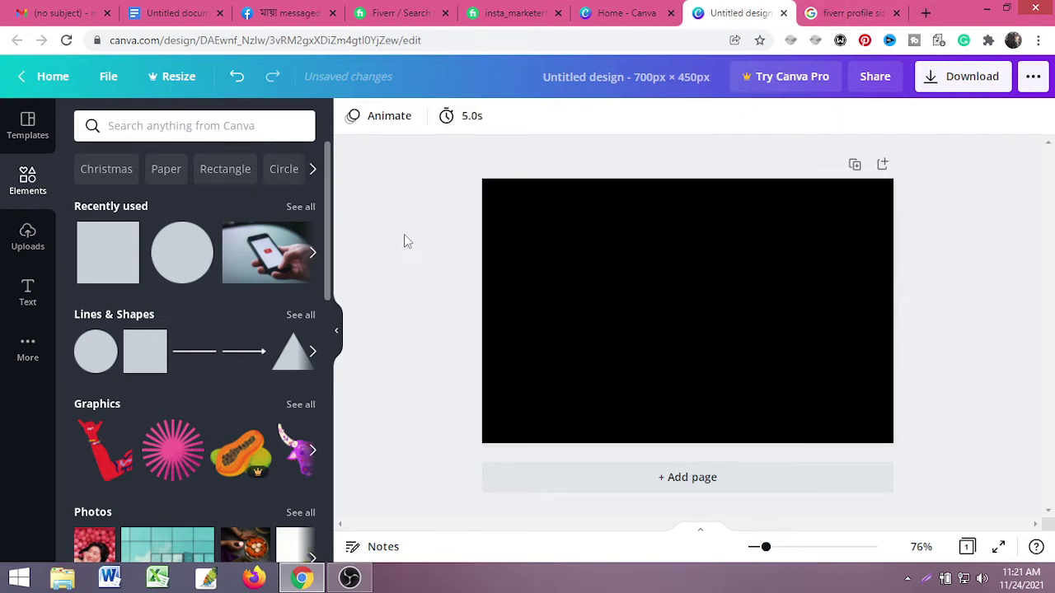
click(27, 293)
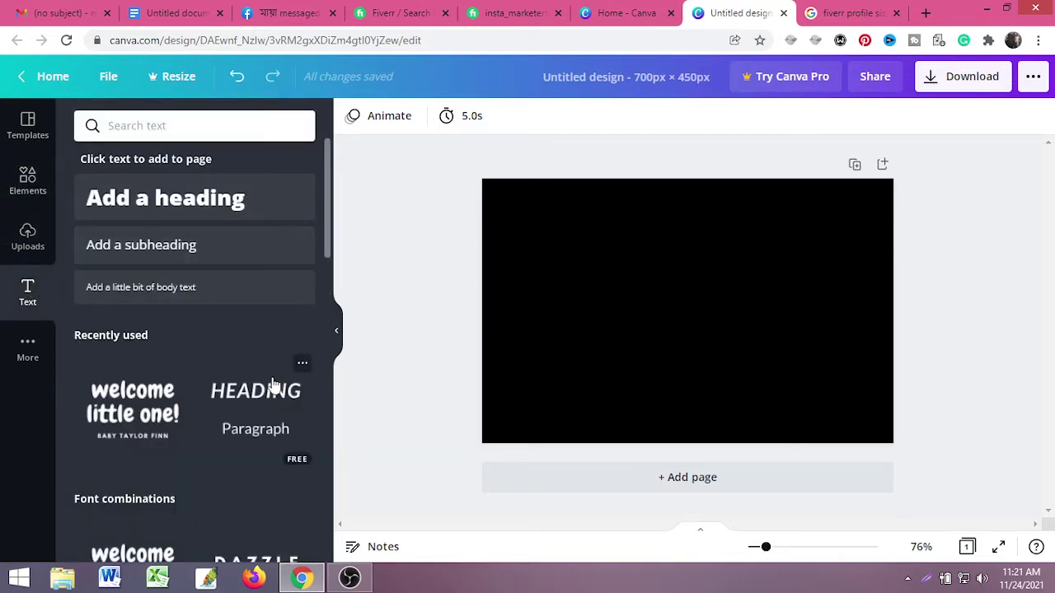
scroll(271, 384, down, 2)
scroll(270, 384, down, 2)
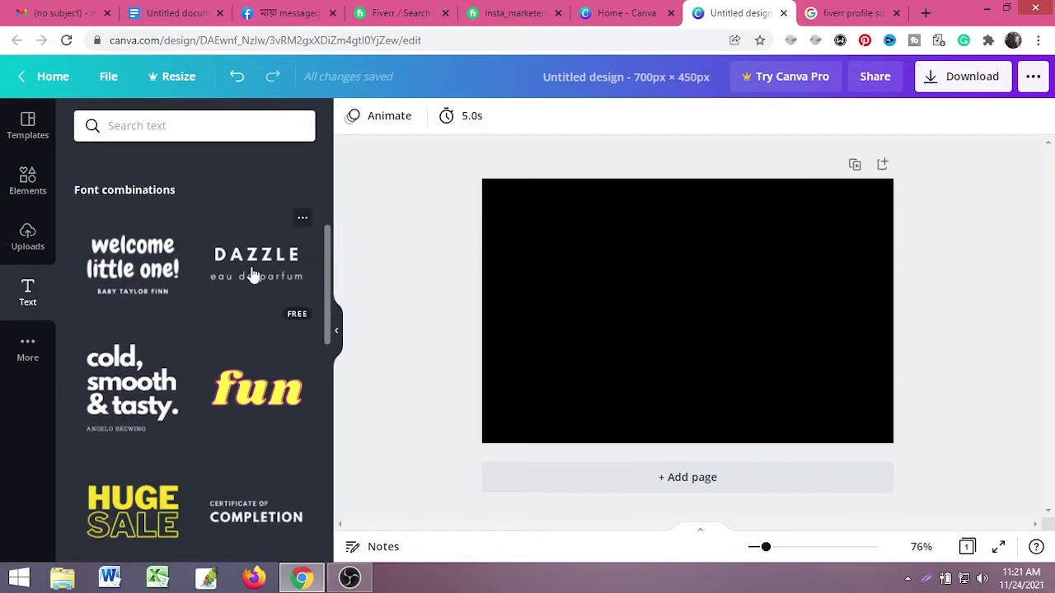
scroll(255, 292, down, 2)
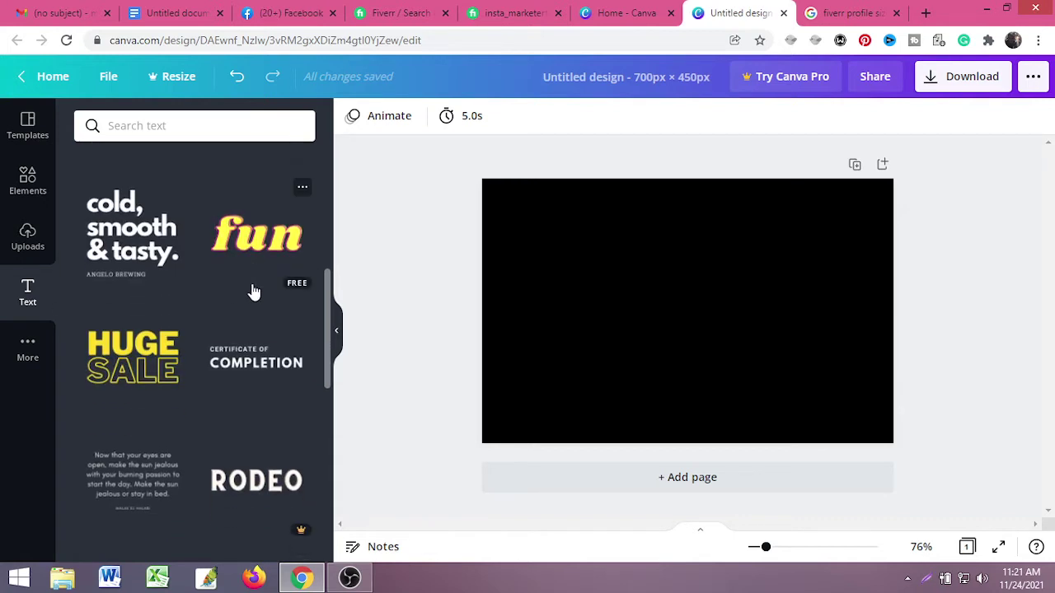
scroll(255, 314, up, 2)
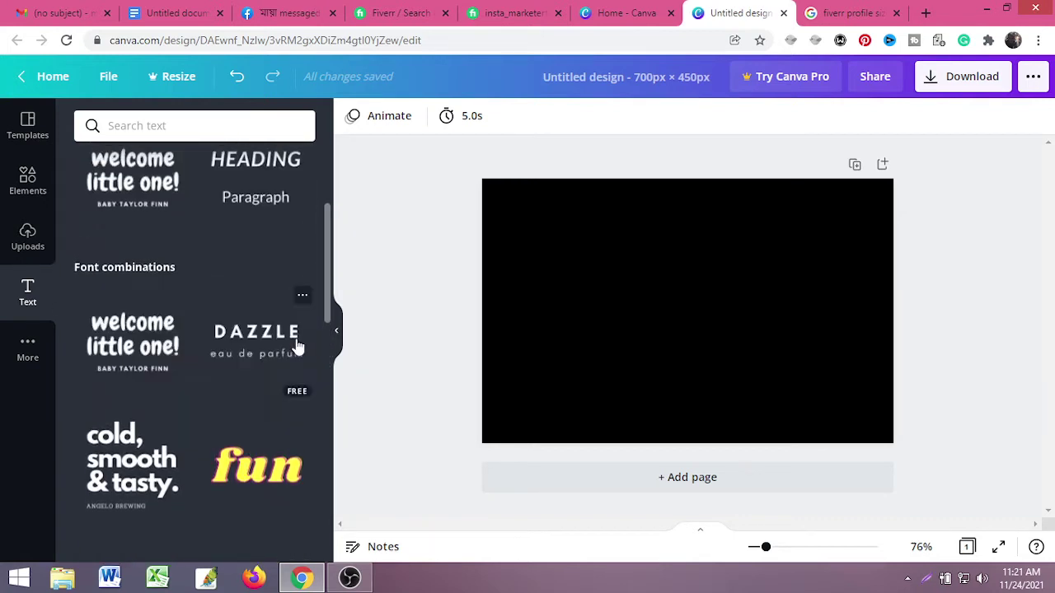
click(282, 340)
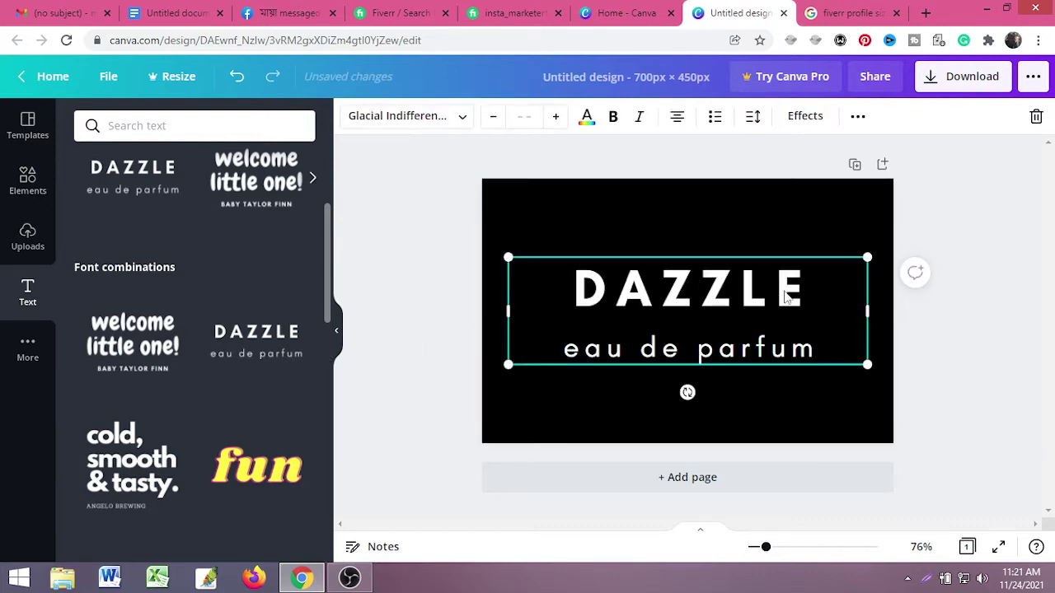
click(787, 296)
click(809, 298)
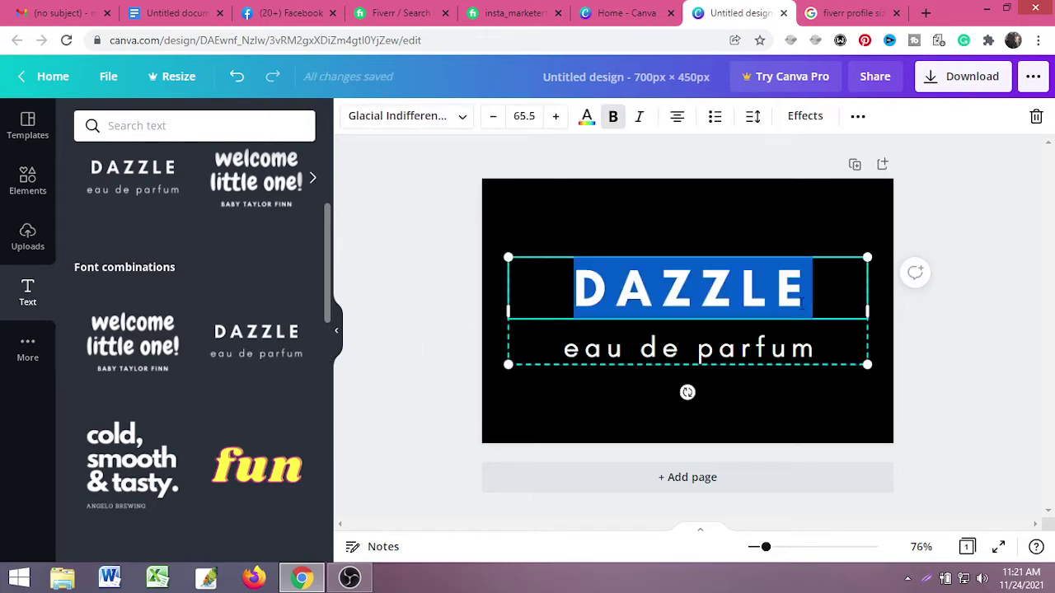
key(BackSpace)
text(TM)
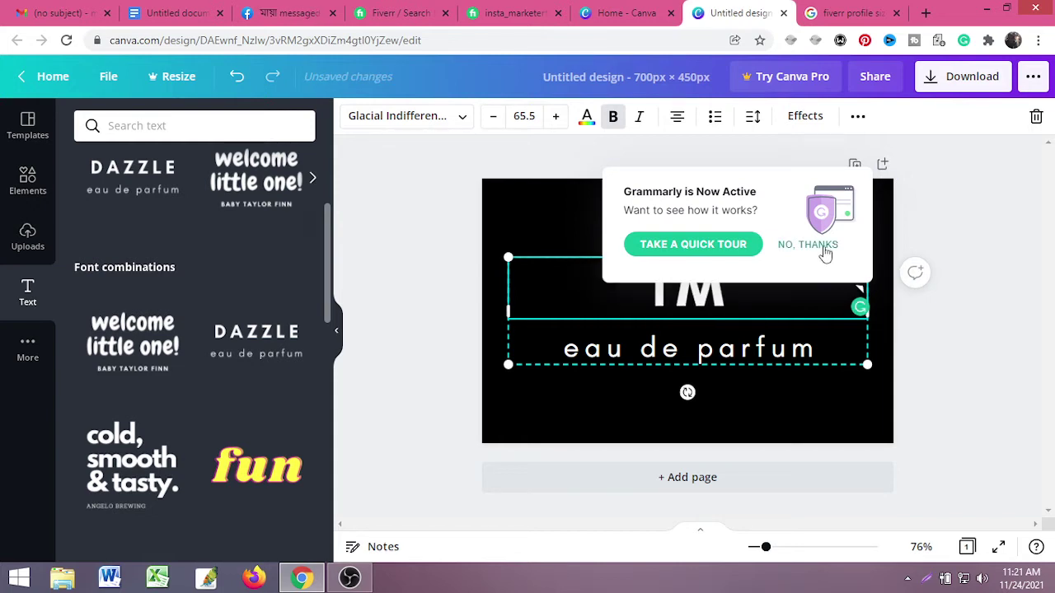
click(812, 245)
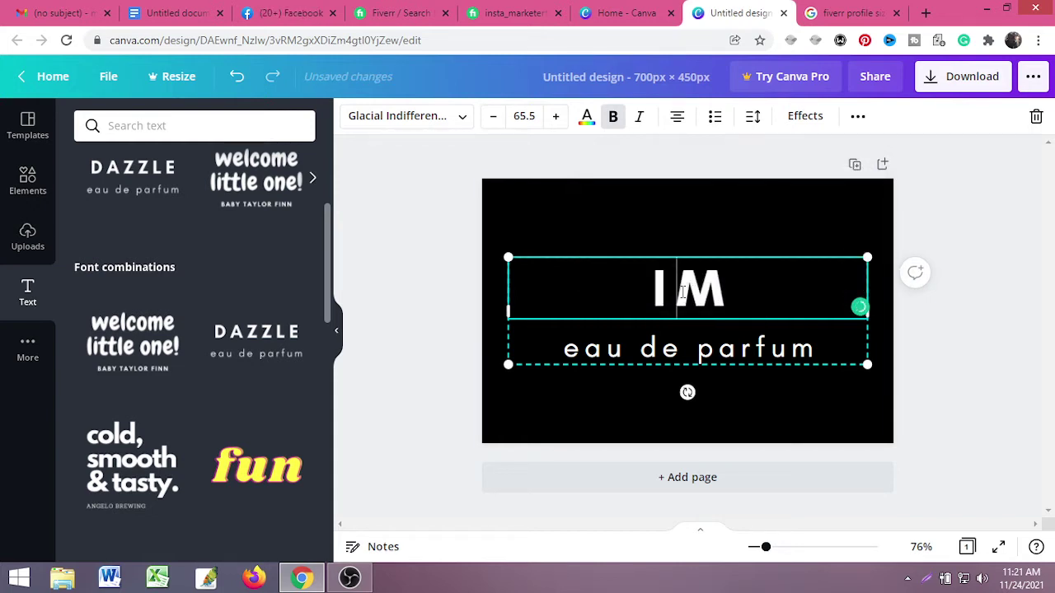
Delete the 'eau de parfum' subtitle text and its empty text box
click(783, 349)
click(813, 352)
click(812, 353)
key(BackSpace)
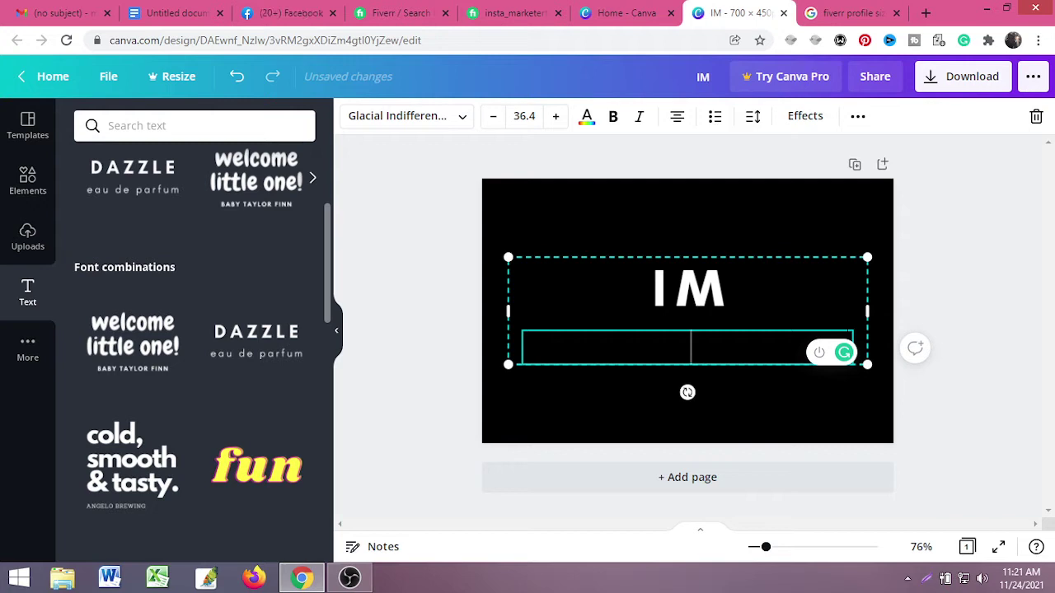
click(750, 322)
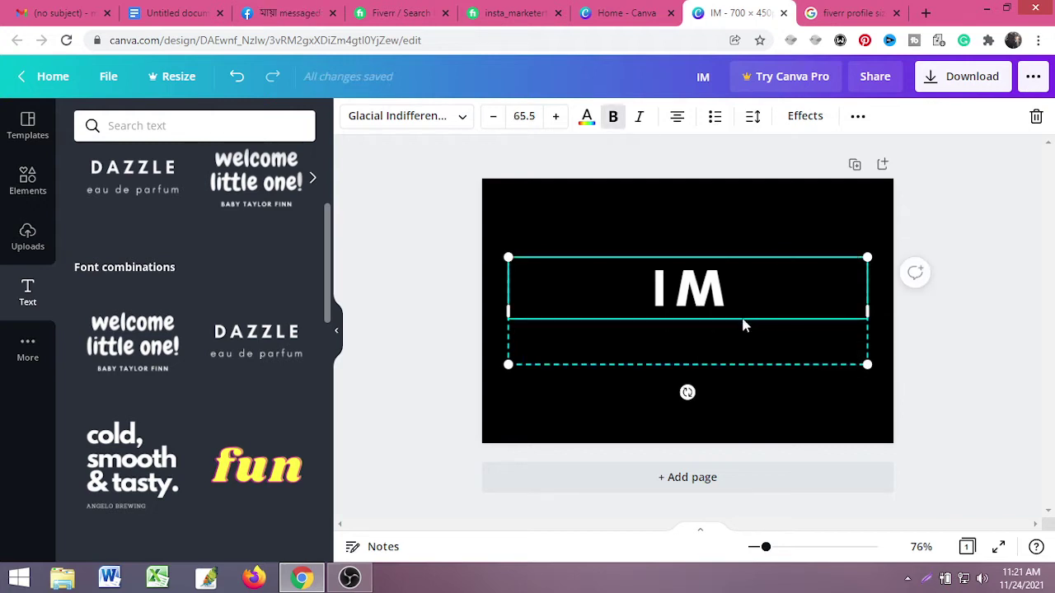
click(680, 342)
key(Delete)
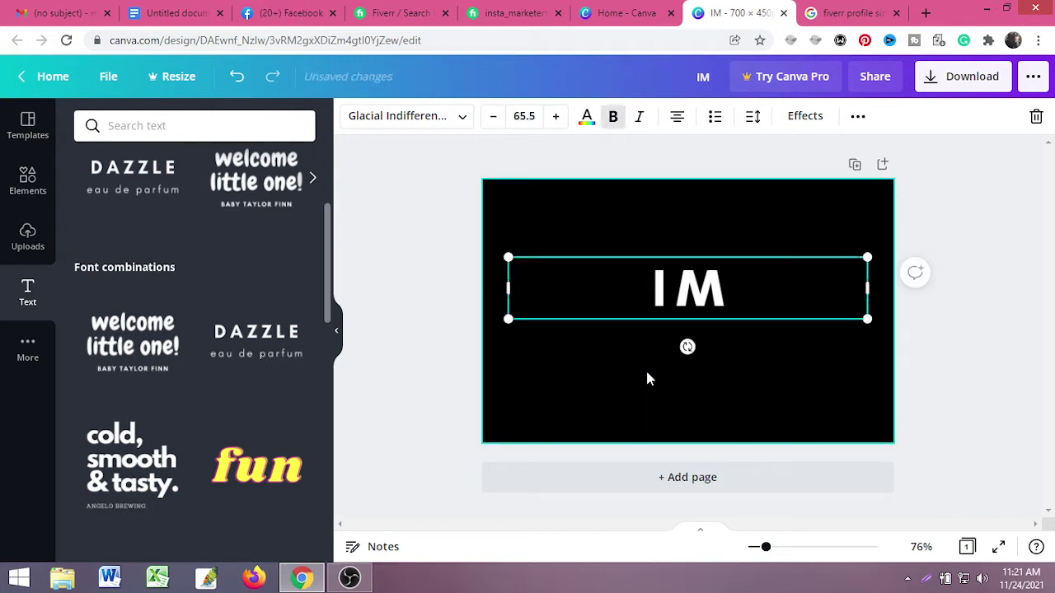
Narrow the IM text box, centre it on the page, and enlarge it
drag(865, 286, 621, 290)
click(676, 244)
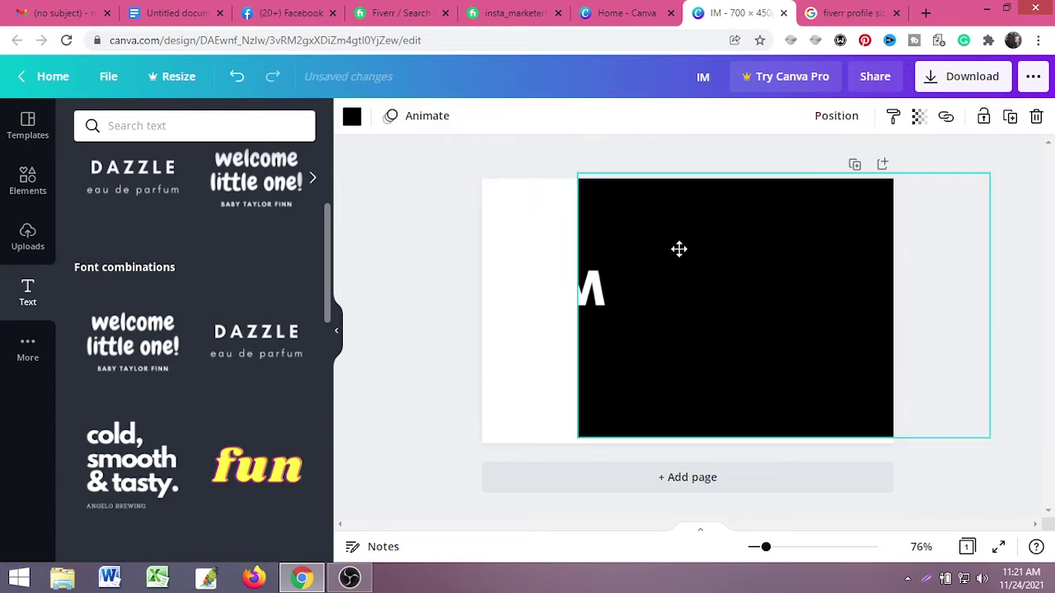
drag(583, 288, 706, 277)
drag(748, 310, 805, 339)
drag(710, 301, 710, 294)
Change the IM heading's font to Roboto and narrow its text box
click(463, 119)
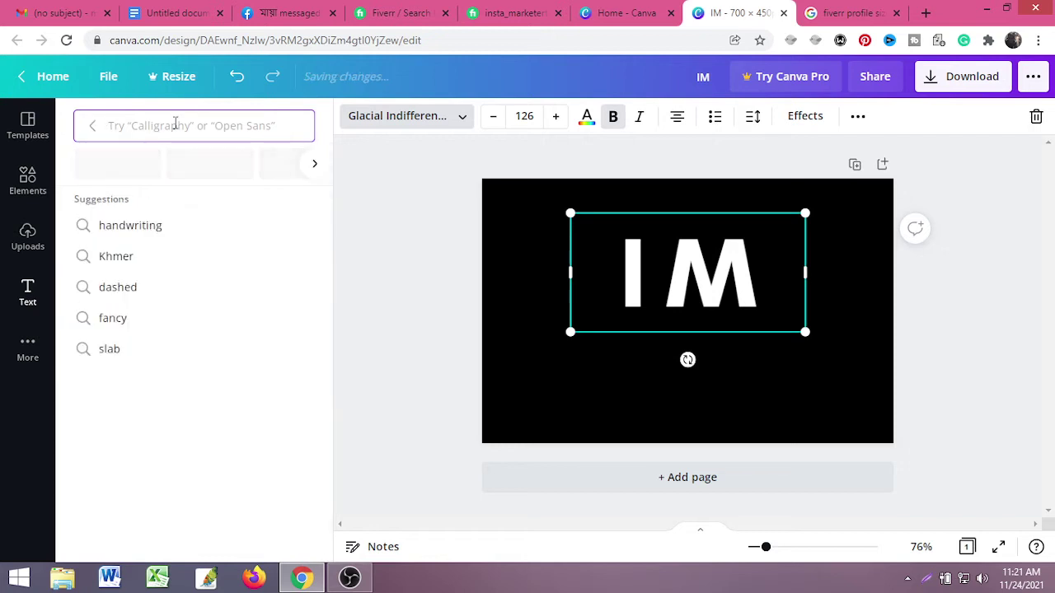
text(robo)
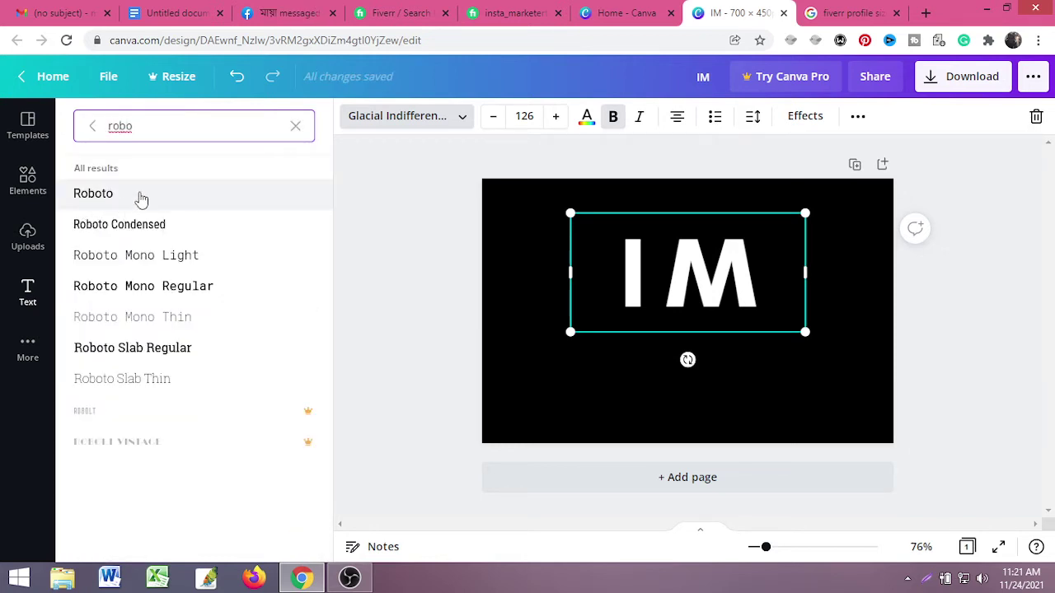
click(135, 200)
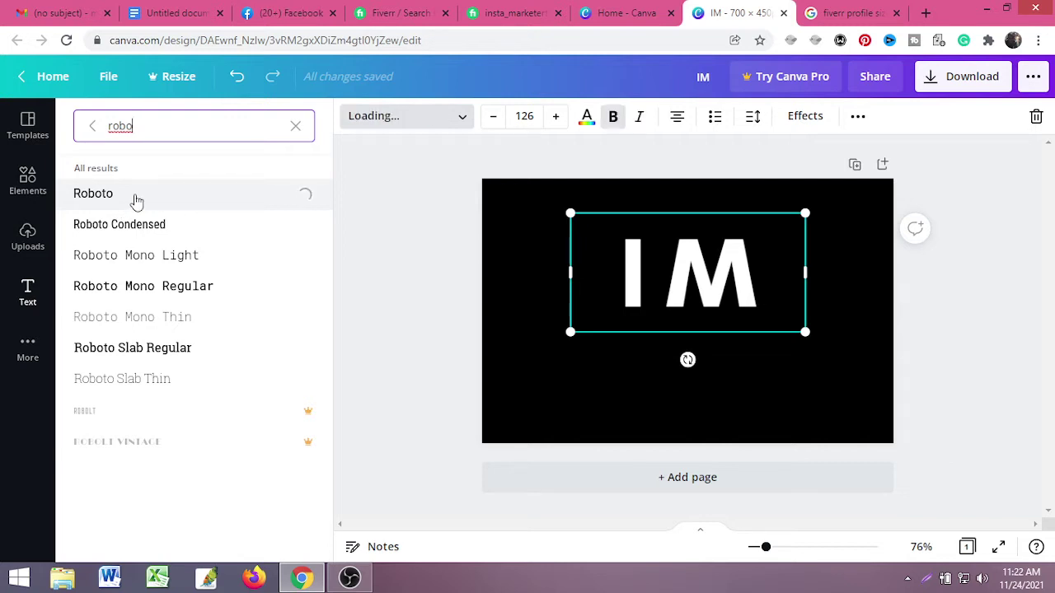
click(563, 375)
click(628, 302)
drag(573, 276, 636, 272)
drag(805, 272, 703, 276)
key(ctrl+z)
click(755, 362)
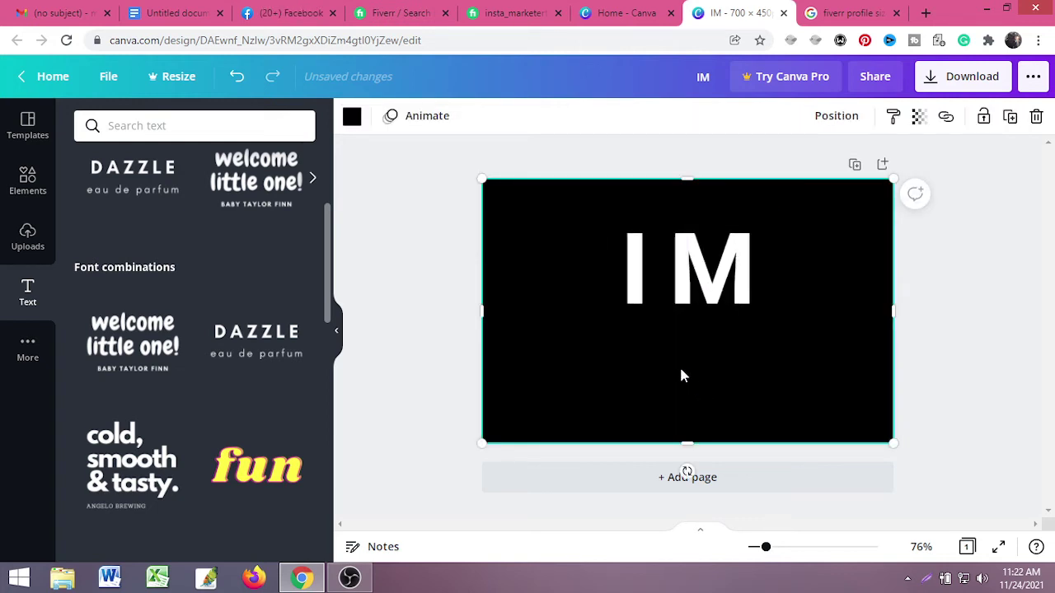
Duplicate the IM heading below the original and retype the copy as 'INSTA'
click(677, 290)
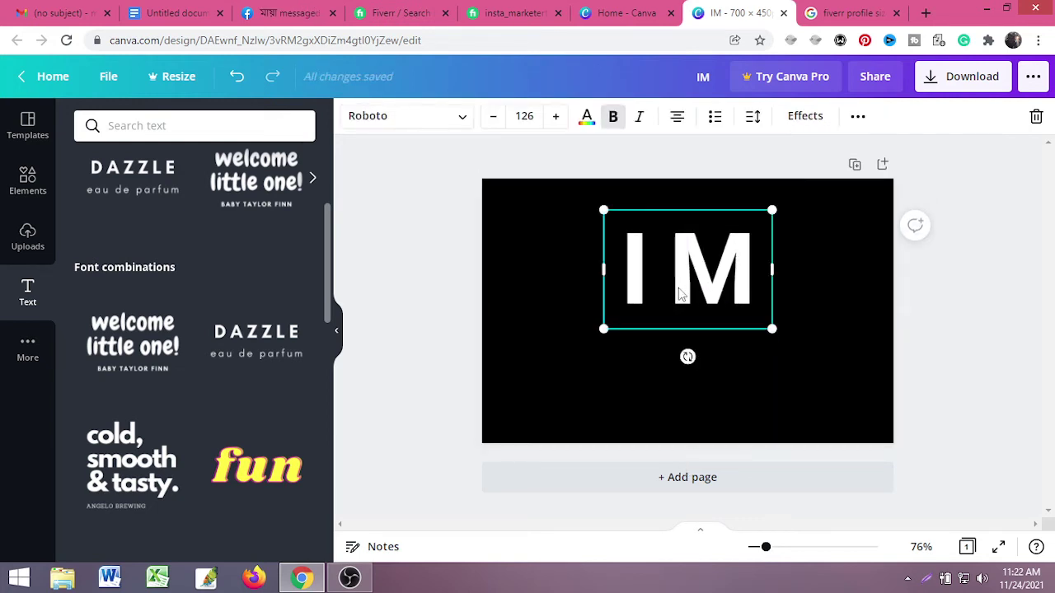
drag(677, 293, 694, 377)
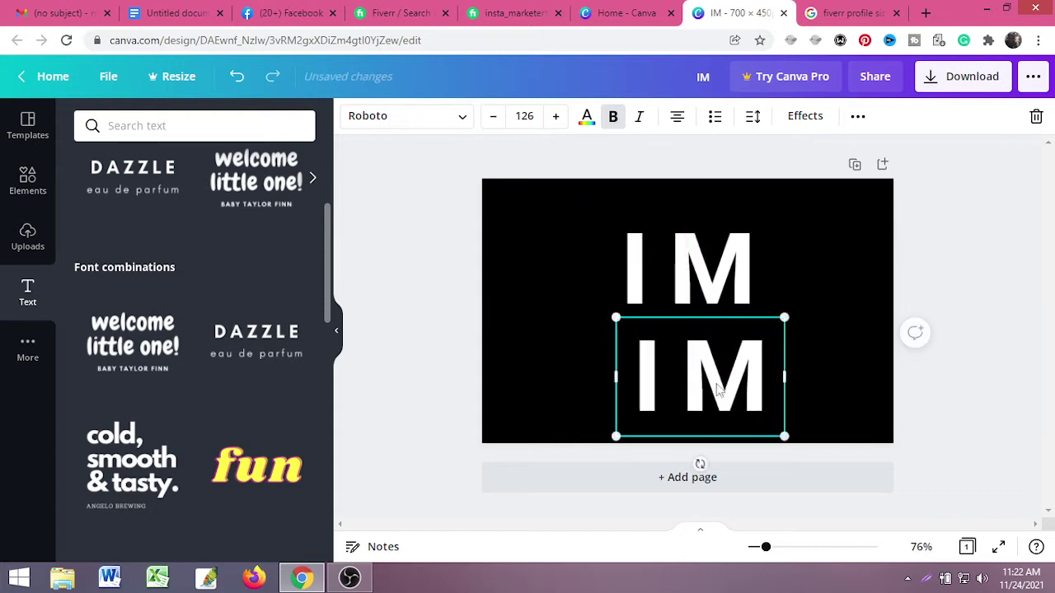
double_click(703, 387)
click(703, 387)
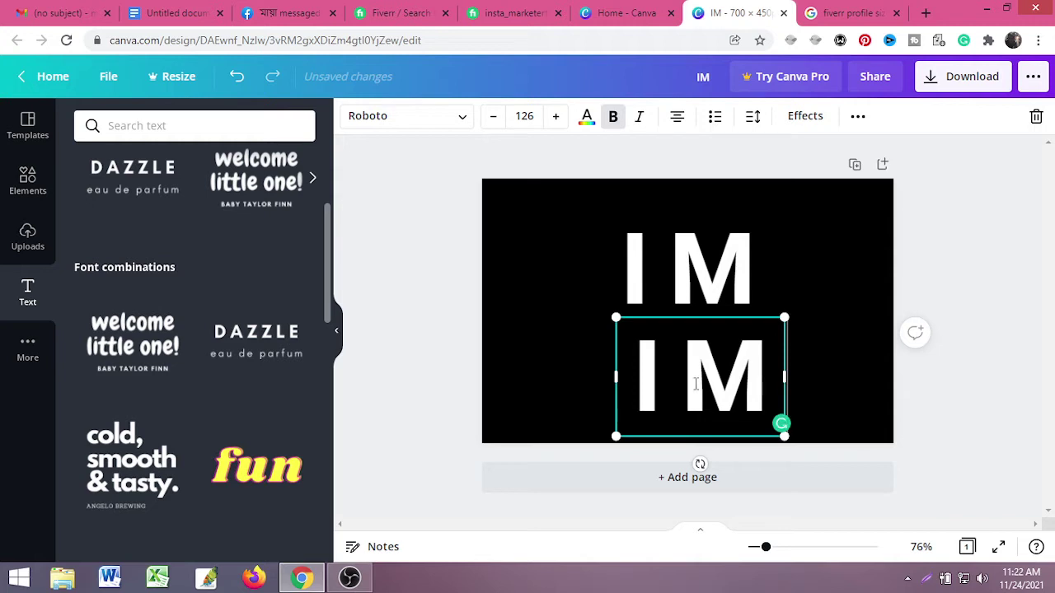
double_click(736, 383)
text(I)
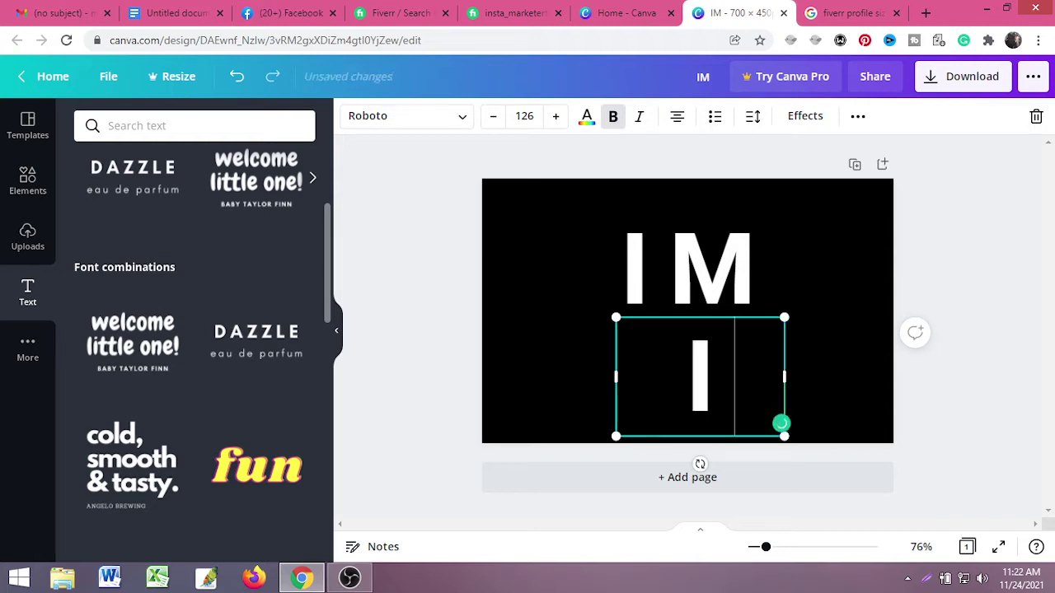
text(NS)
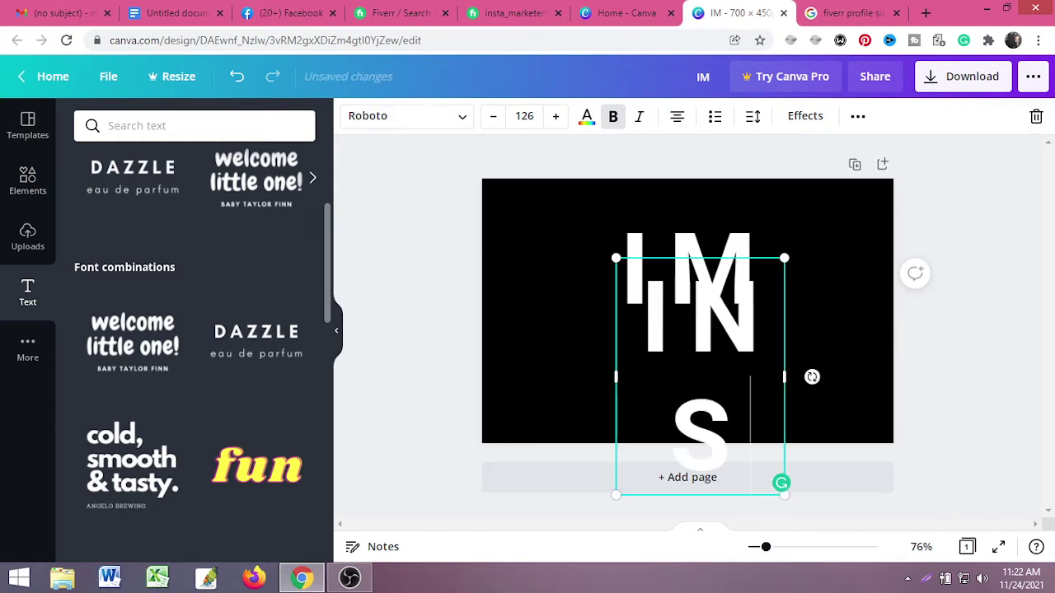
text(TA)
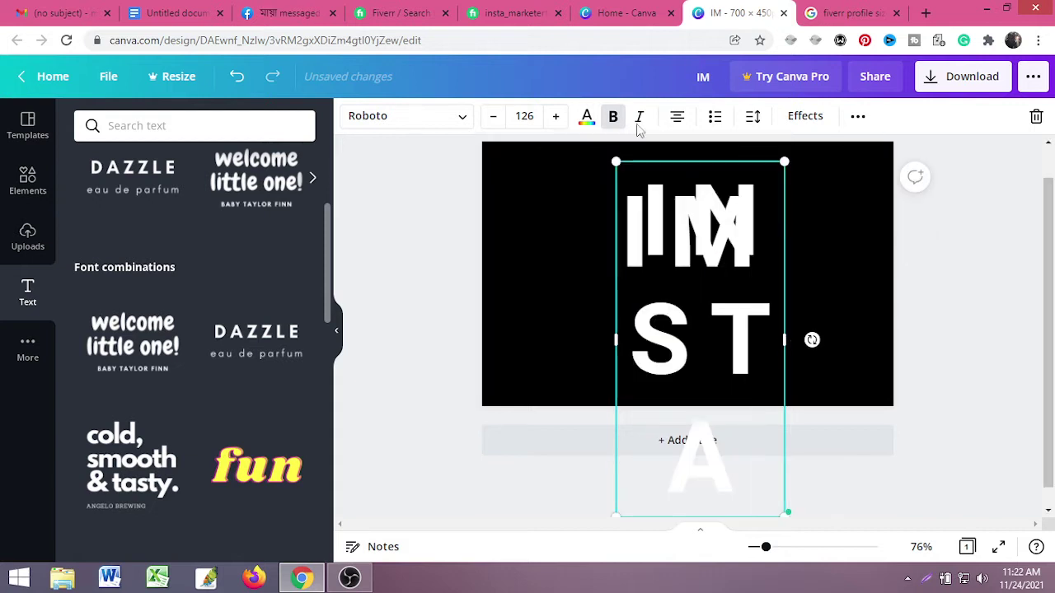
Widen the INSTA text box and set its font size to 24
drag(616, 339, 468, 341)
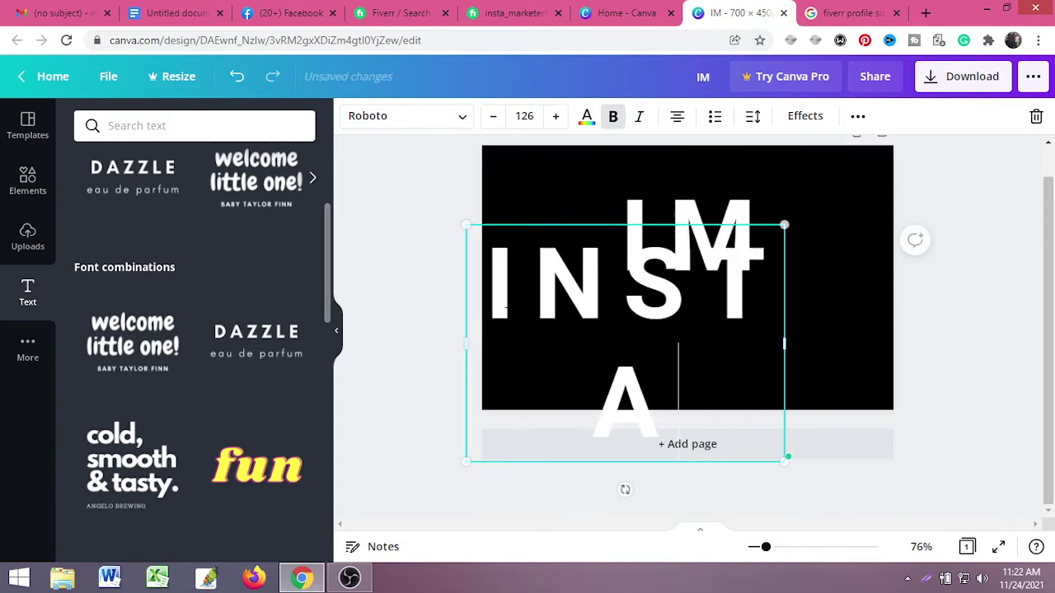
click(498, 124)
click(498, 123)
click(498, 124)
click(498, 124)
click(498, 124)
click(498, 123)
click(498, 124)
click(498, 123)
click(498, 124)
click(520, 116)
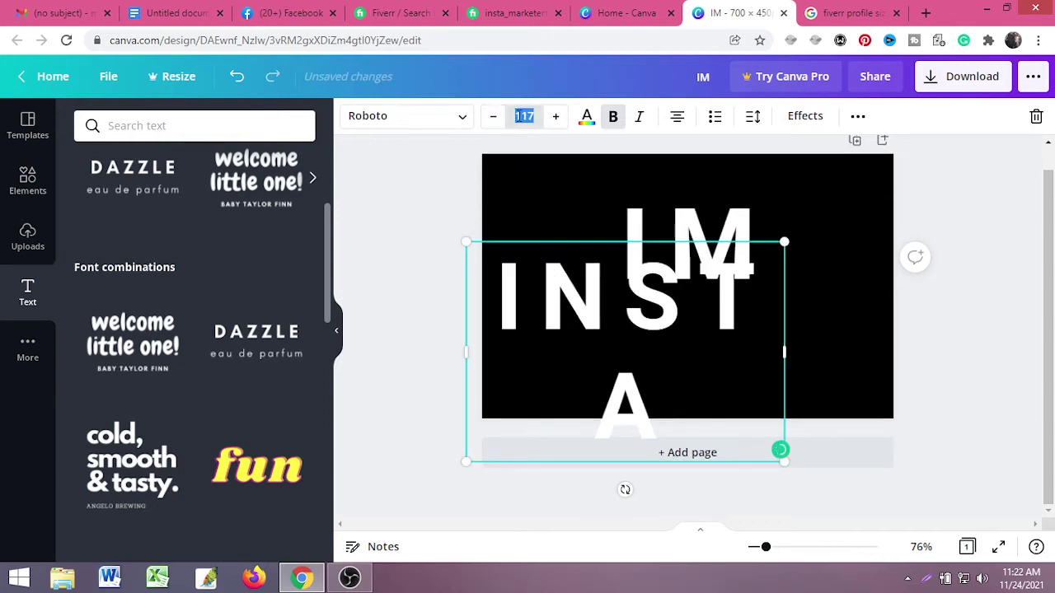
text(140)
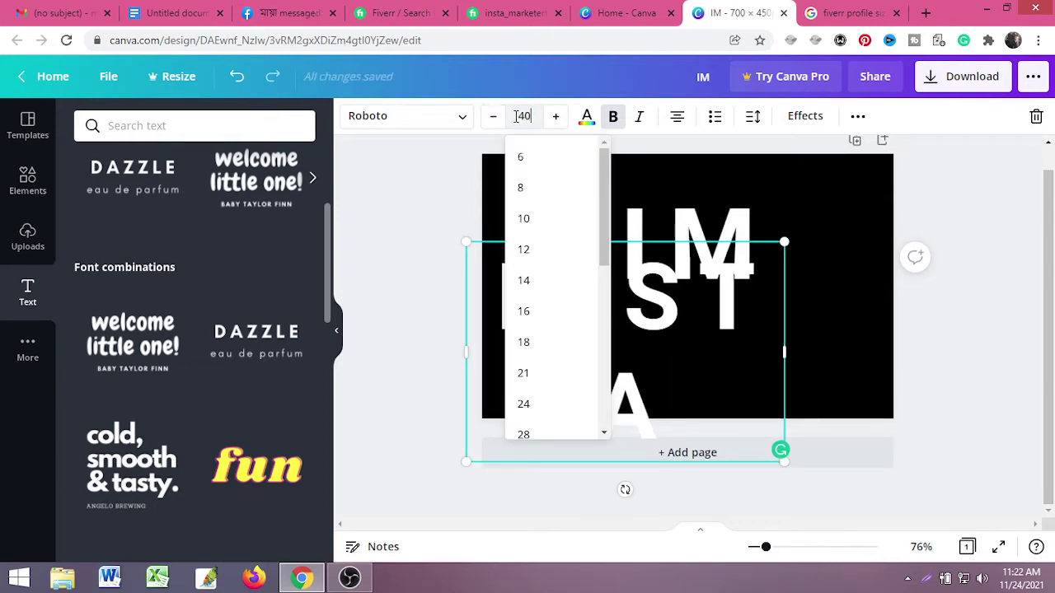
click(532, 403)
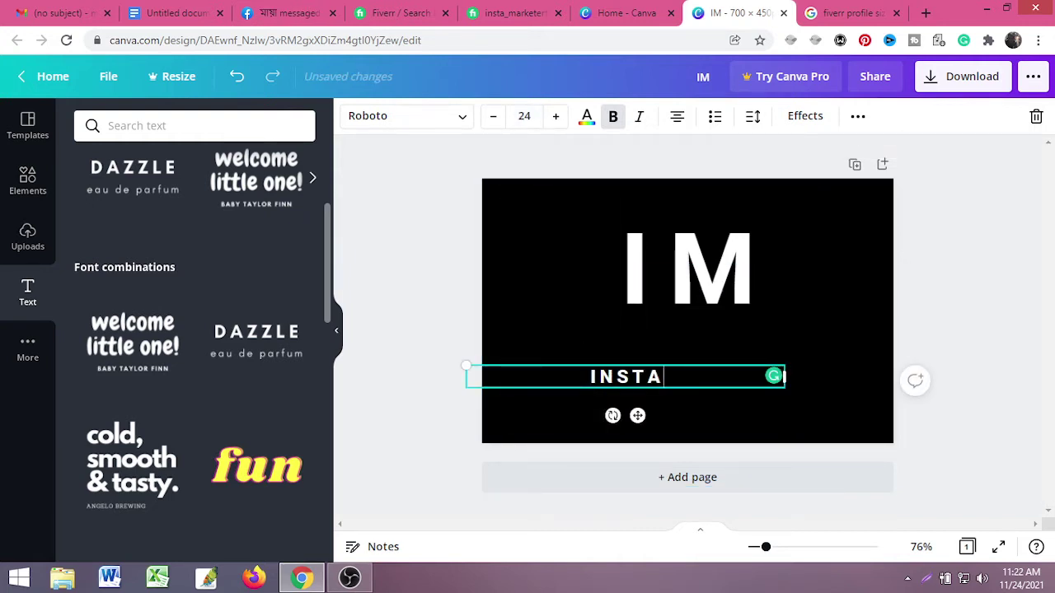
Append ' MARKETERT' after INSTA and narrow the box to fit one line
text(_)
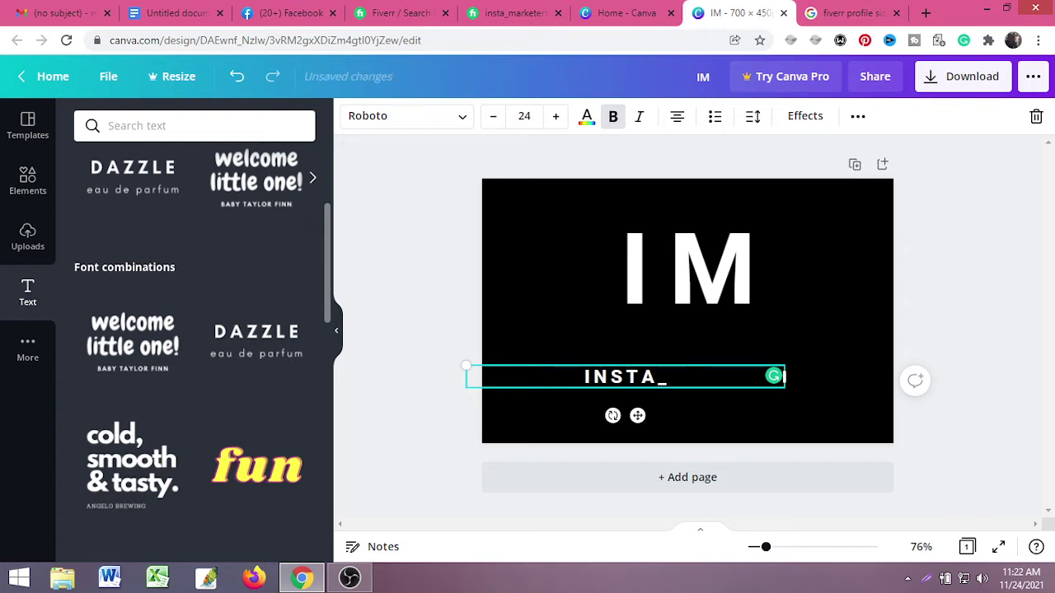
key(BackSpace)
text(MARKETER)
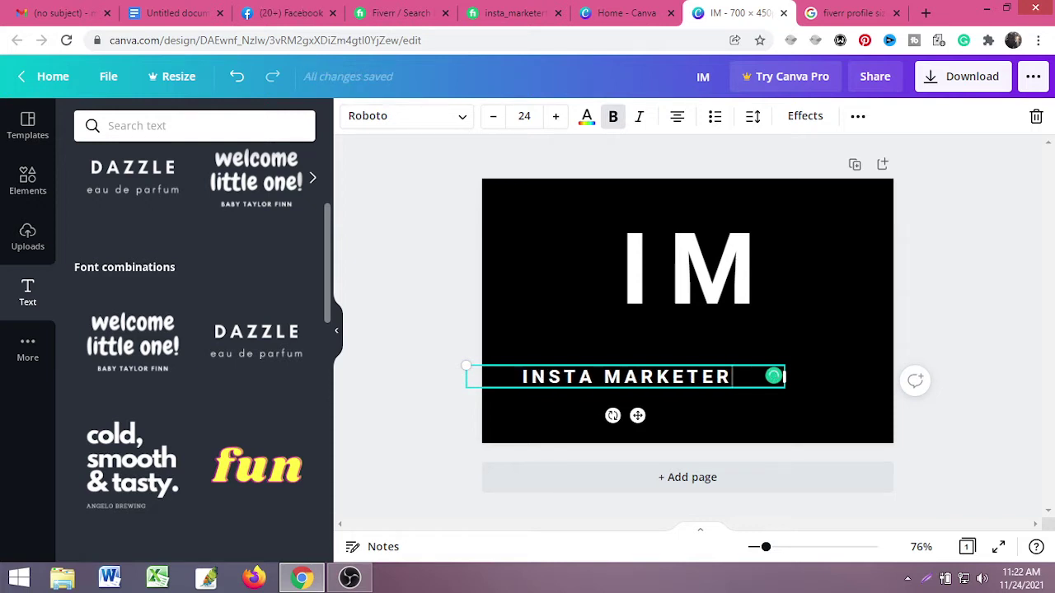
text(T)
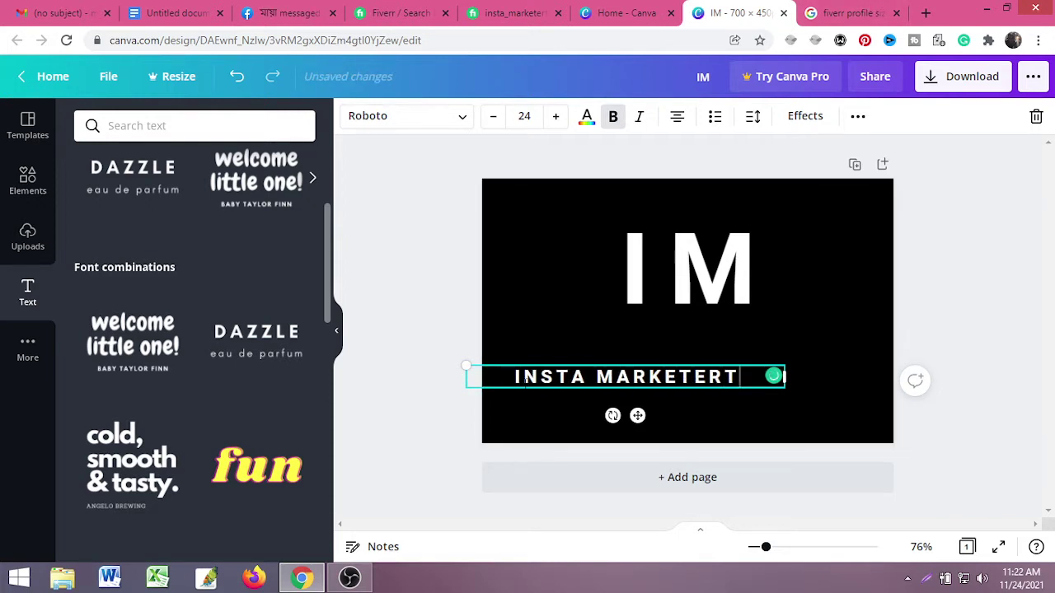
drag(465, 380, 547, 380)
Move the INSTA MARKETERT line up under IM and enlarge the IM heading to 159
mouse_move(699, 369)
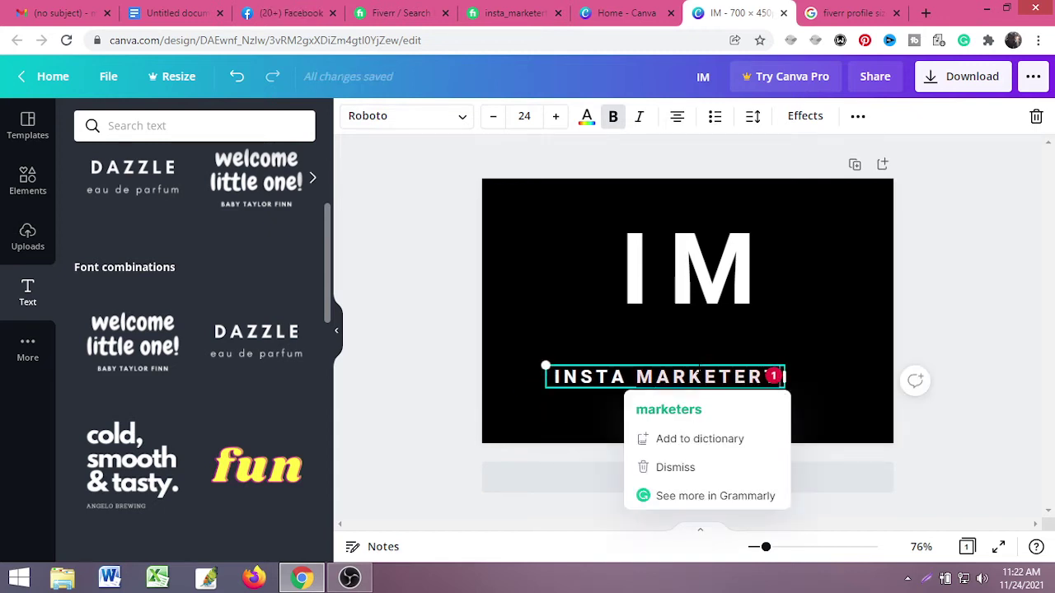
click(683, 355)
drag(680, 370, 708, 346)
click(725, 272)
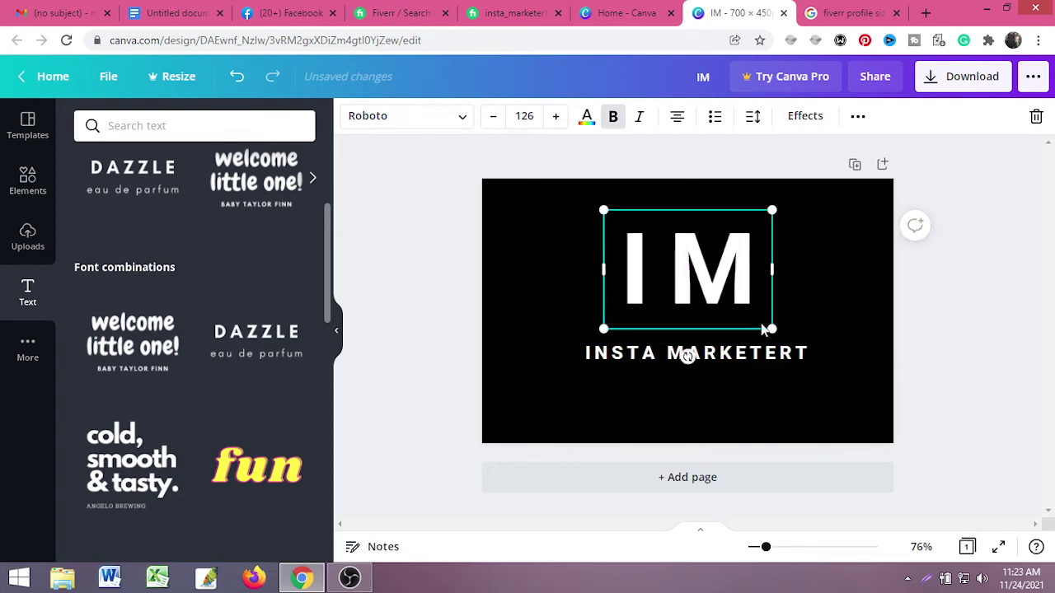
drag(768, 325, 791, 335)
Resize the INSTA MARKETERT line and nudge it into place beneath IM
click(746, 346)
click(806, 346)
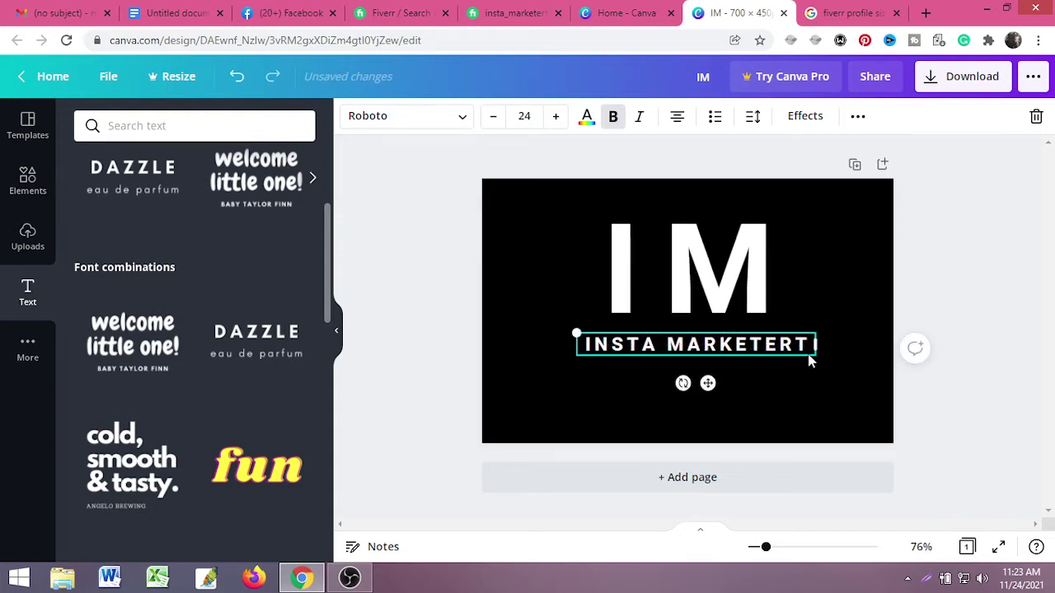
click(796, 388)
click(744, 346)
drag(814, 356, 843, 369)
drag(739, 350, 731, 365)
Centre the IM heading horizontally and nudge it slightly down above the subtitle
click(723, 306)
drag(724, 306, 719, 313)
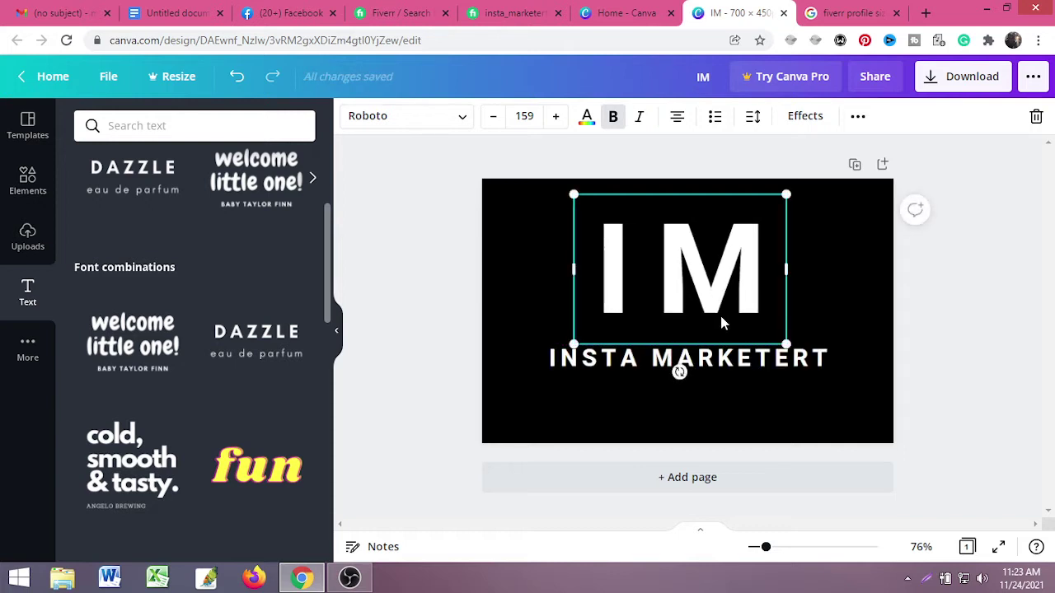
click(733, 412)
click(565, 533)
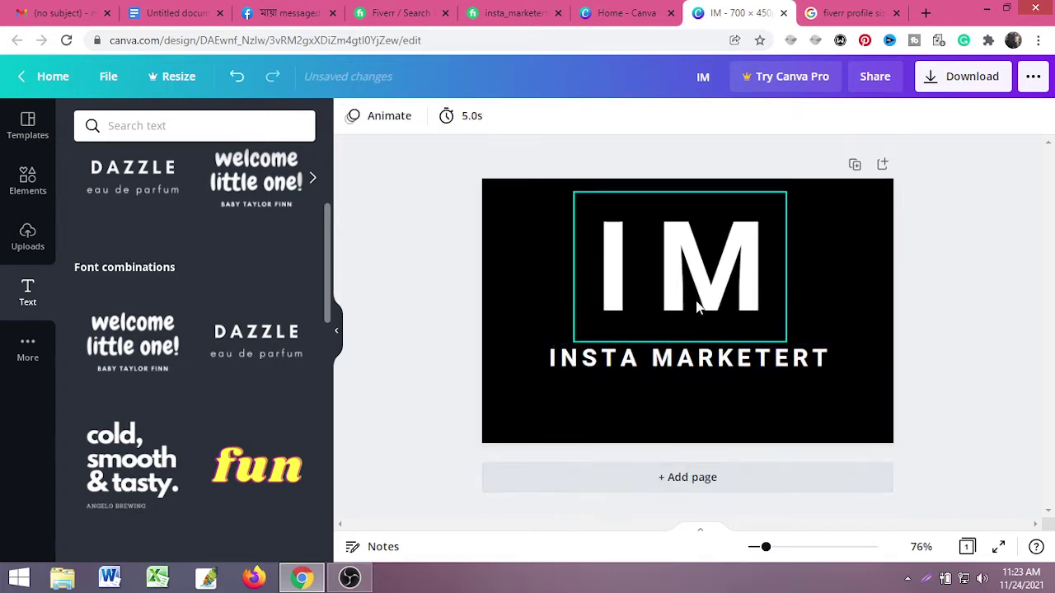
click(699, 292)
key(shift+Down)
key(shift+Down)
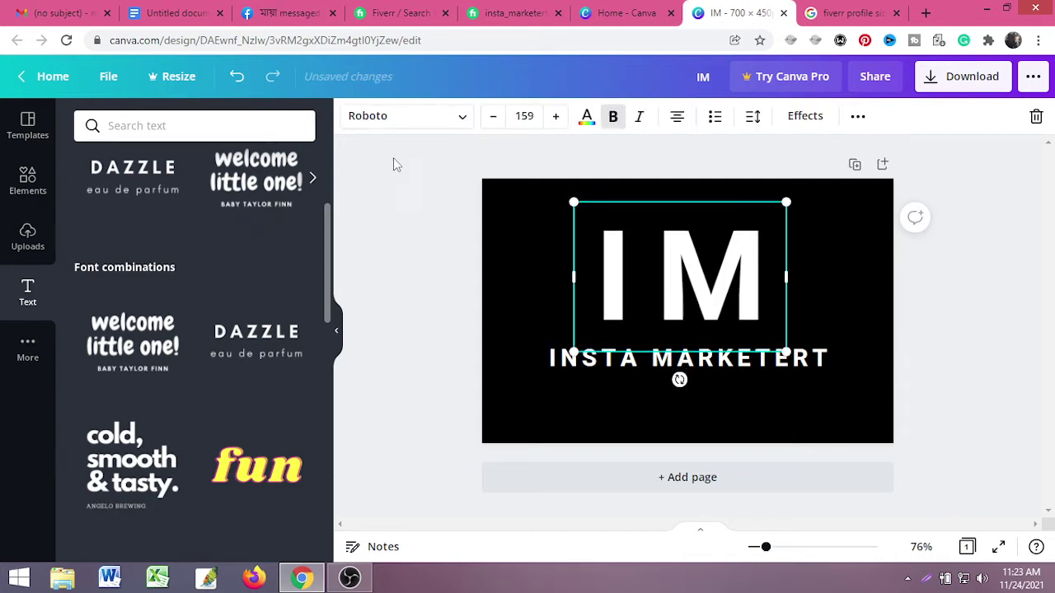
click(392, 217)
click(689, 258)
Open a custom colour picker for the IM heading's text colour, still #FFFFFF
click(814, 121)
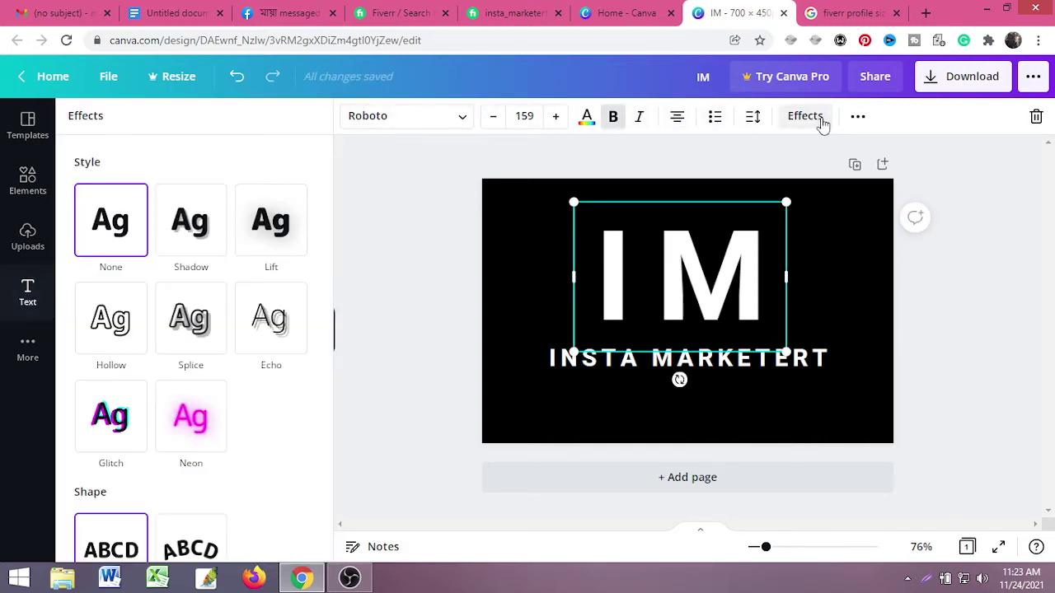
click(857, 121)
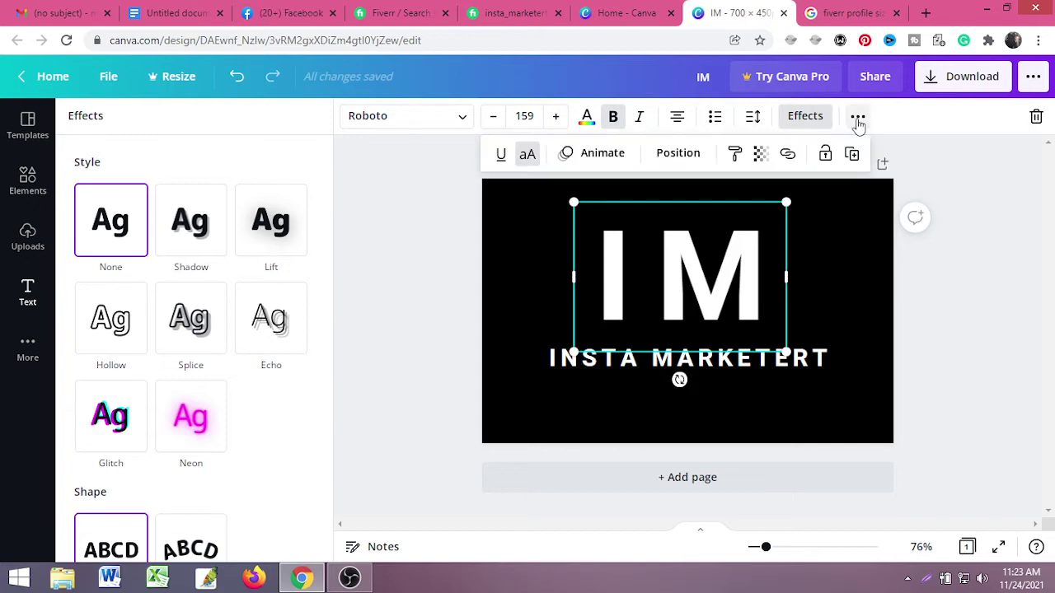
click(589, 122)
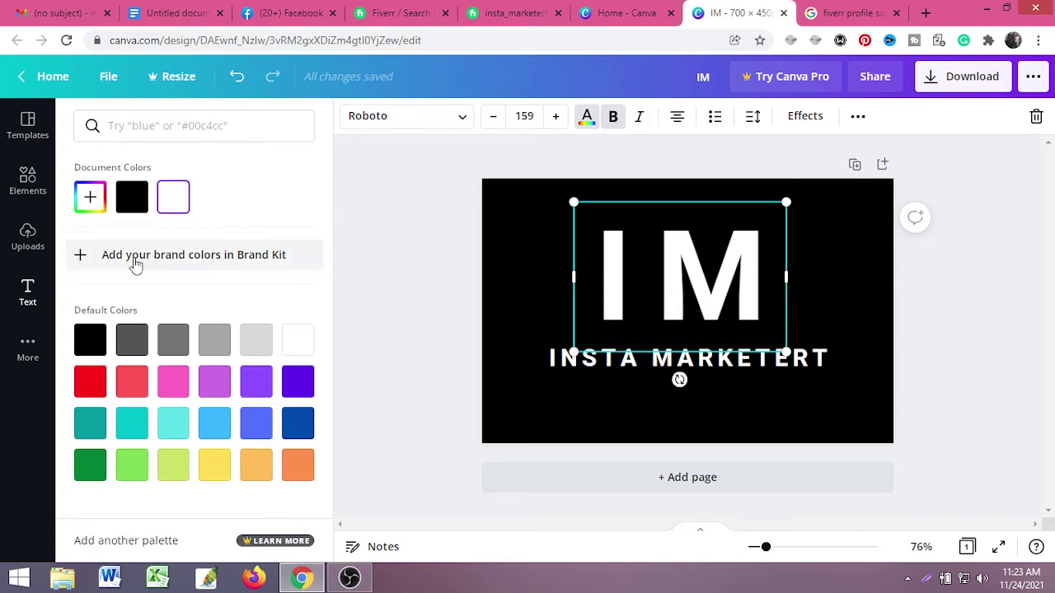
click(91, 198)
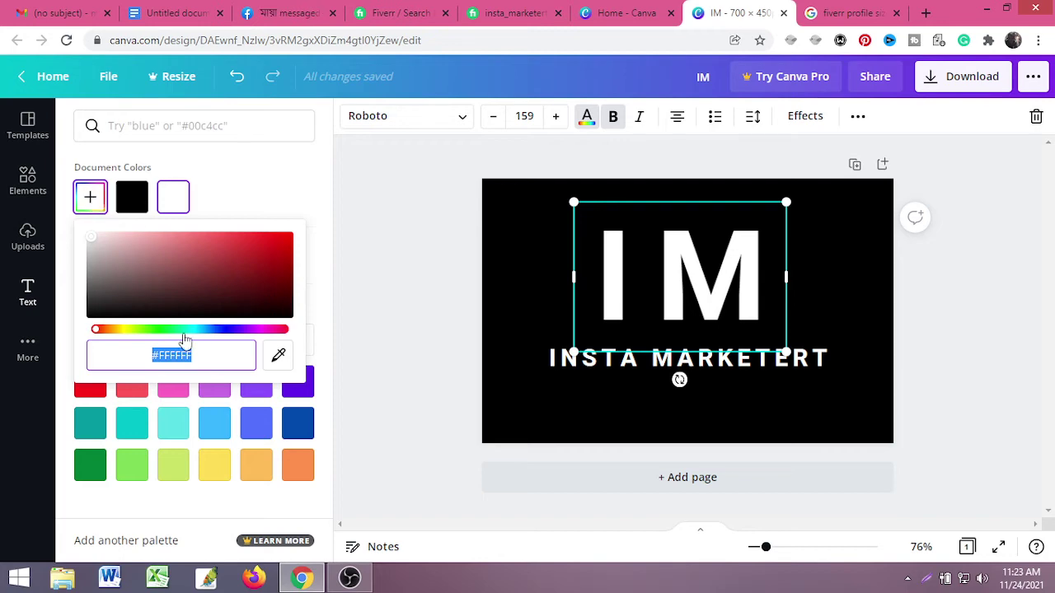
click(187, 329)
Search Google for 'insta gram logo color code' and select the purple #8a3ab9
key(ctrl+t)
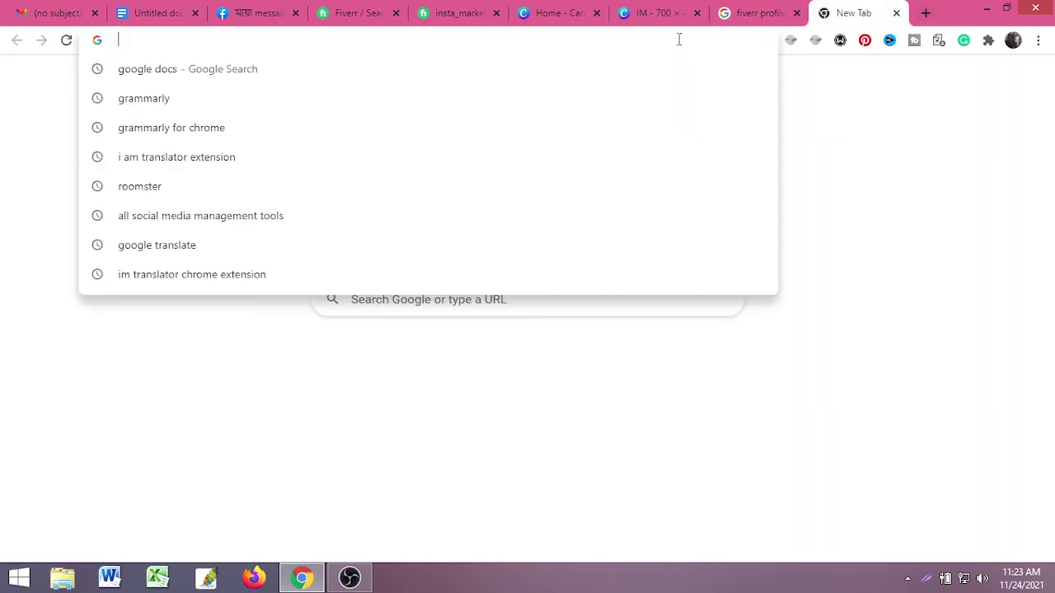
text(insta)
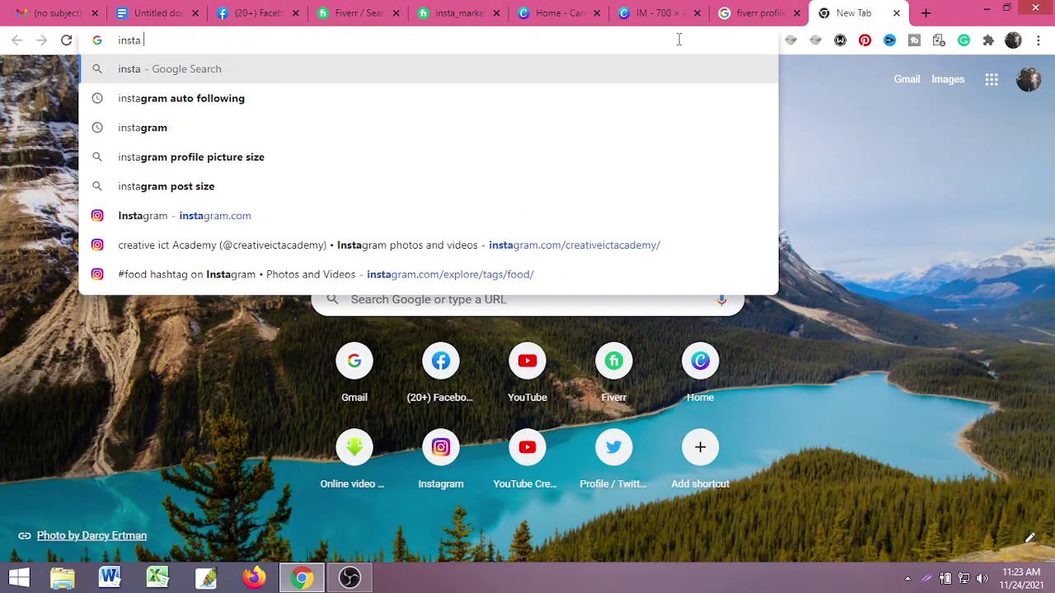
text( g)
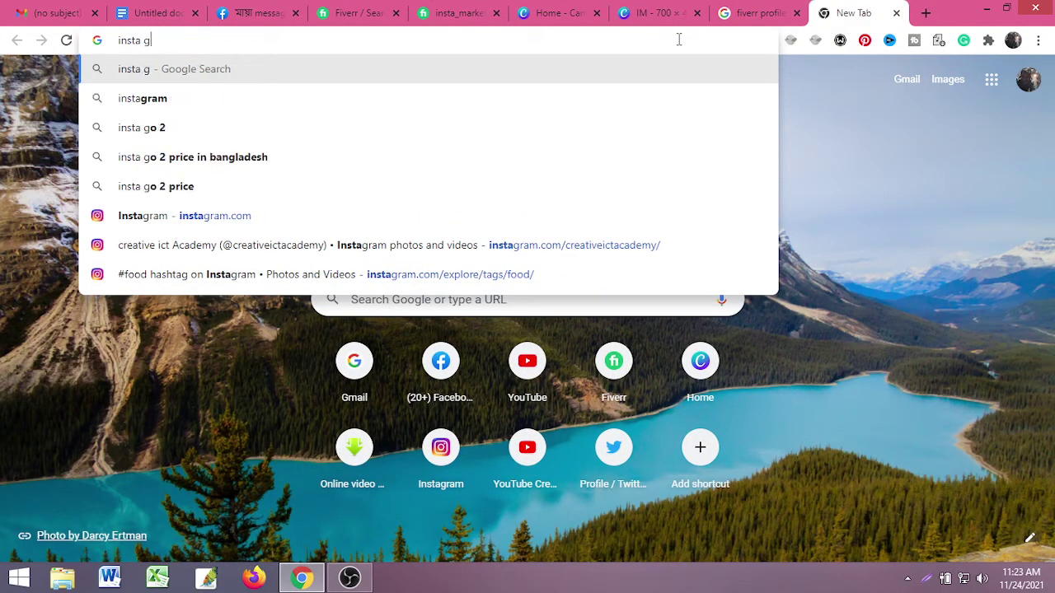
text(ram lo)
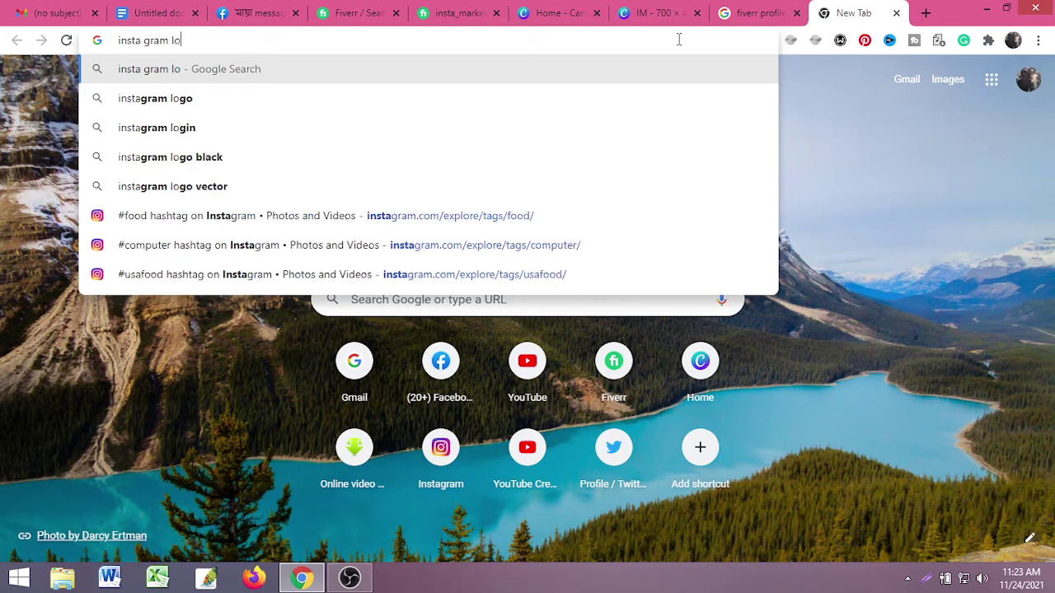
text(go color code)
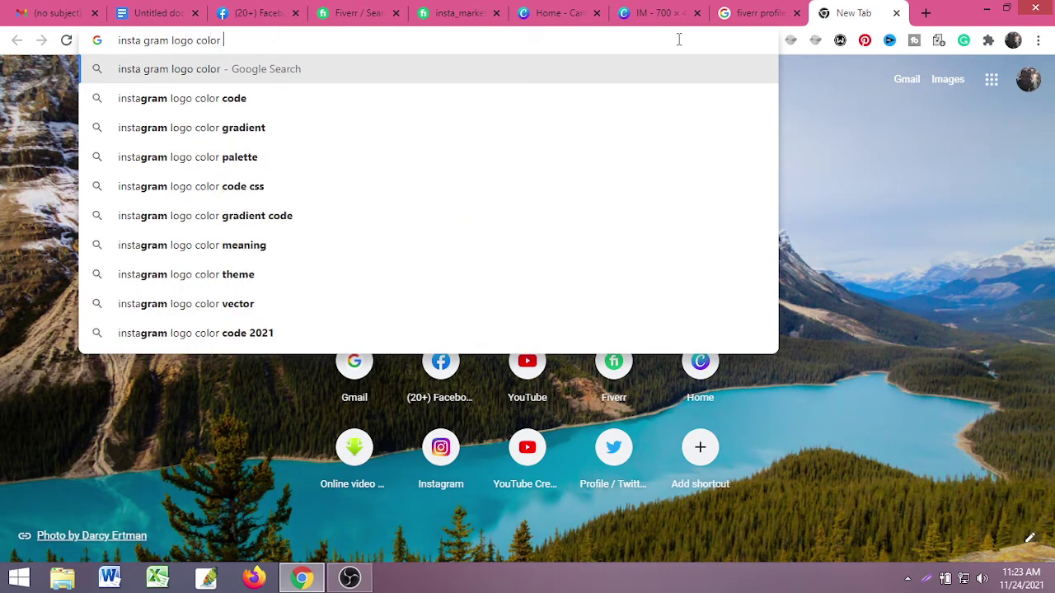
key(Return)
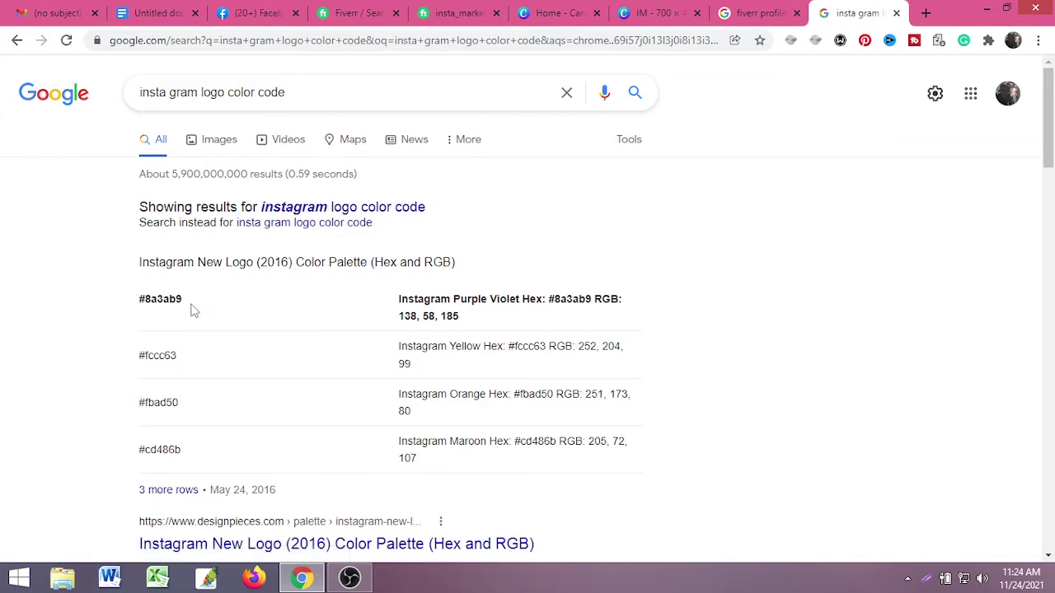
drag(194, 310, 142, 295)
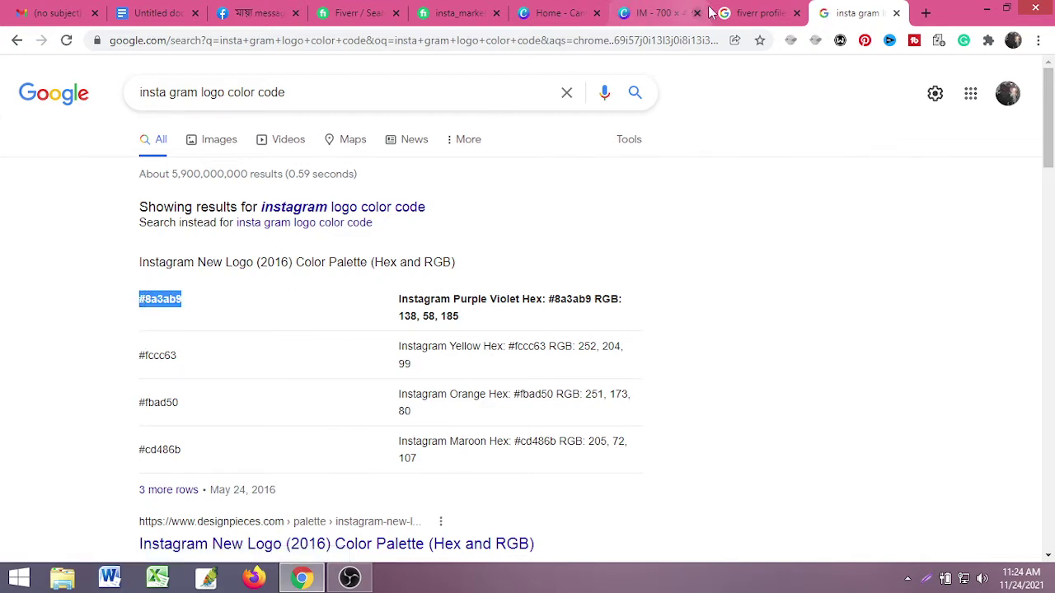
Return to Canva and focus the colour picker's hex value field
click(659, 13)
click(196, 350)
click(176, 354)
Replace the IM heading's #FFFFFF with Instagram purple #8A3AB9 throughout the design
drag(183, 354, 151, 354)
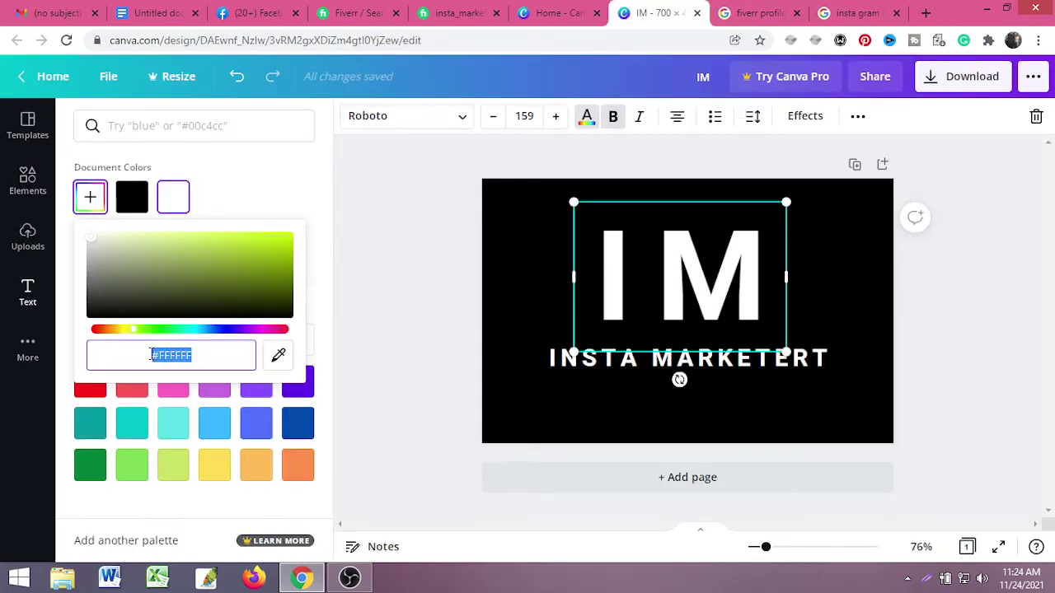
text(#8A3AB9)
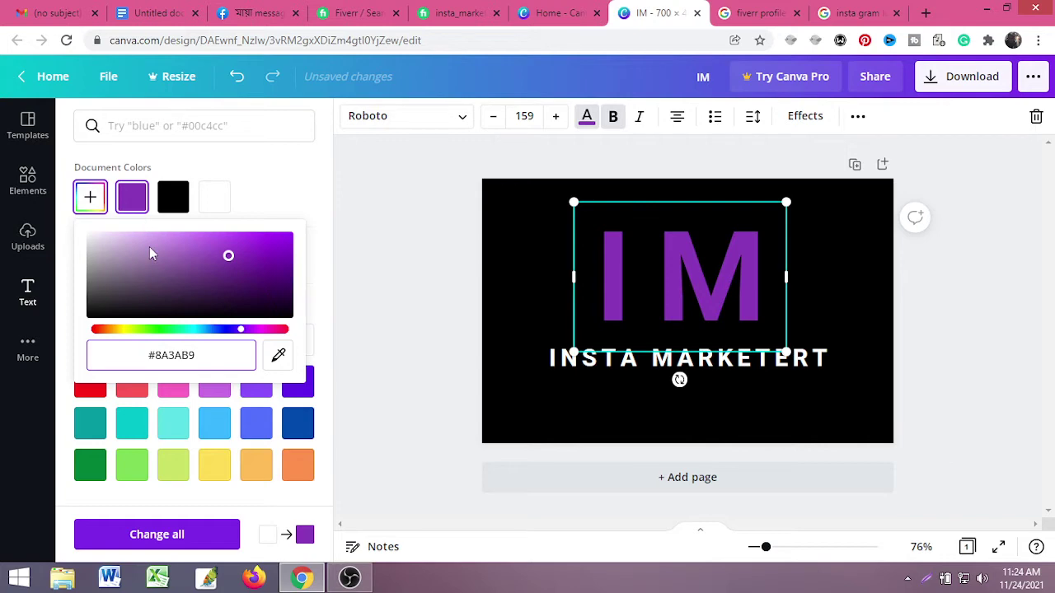
click(149, 246)
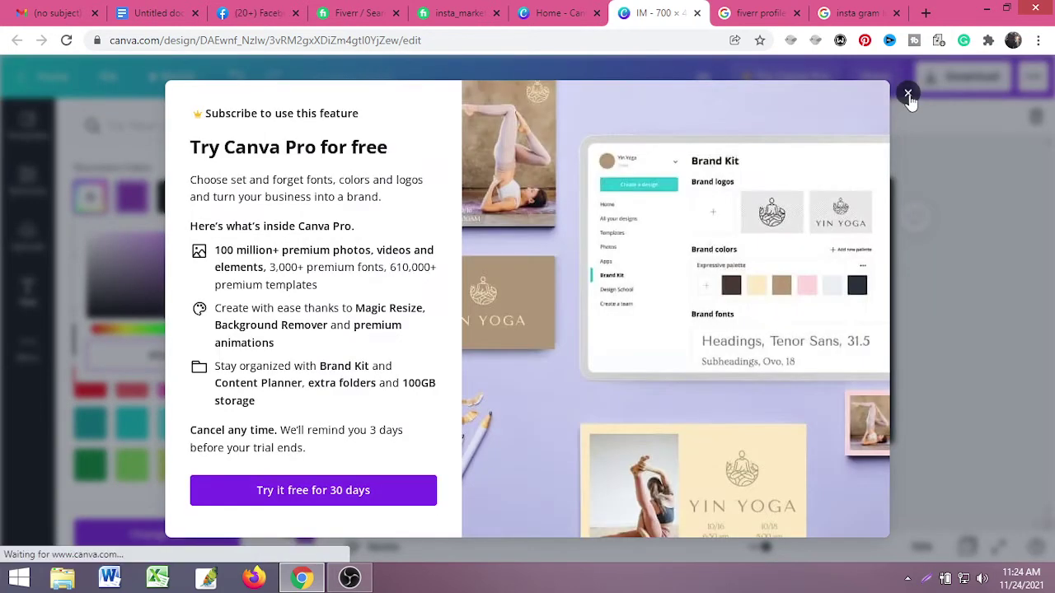
Close the Canva Pro offer, return to the IM design, and select the tagline and IM letters
click(907, 94)
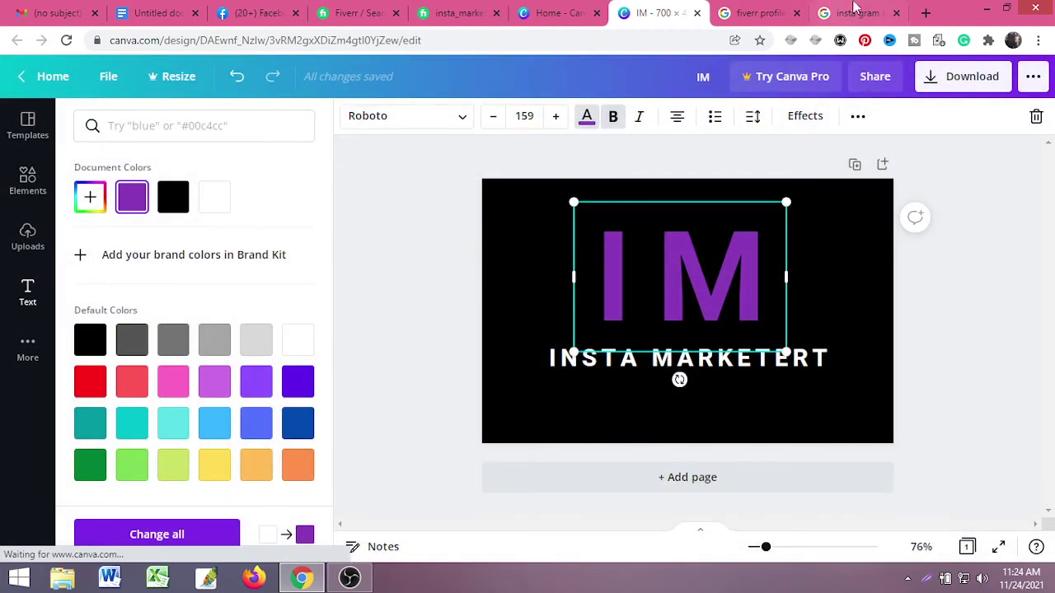
click(844, 9)
click(190, 356)
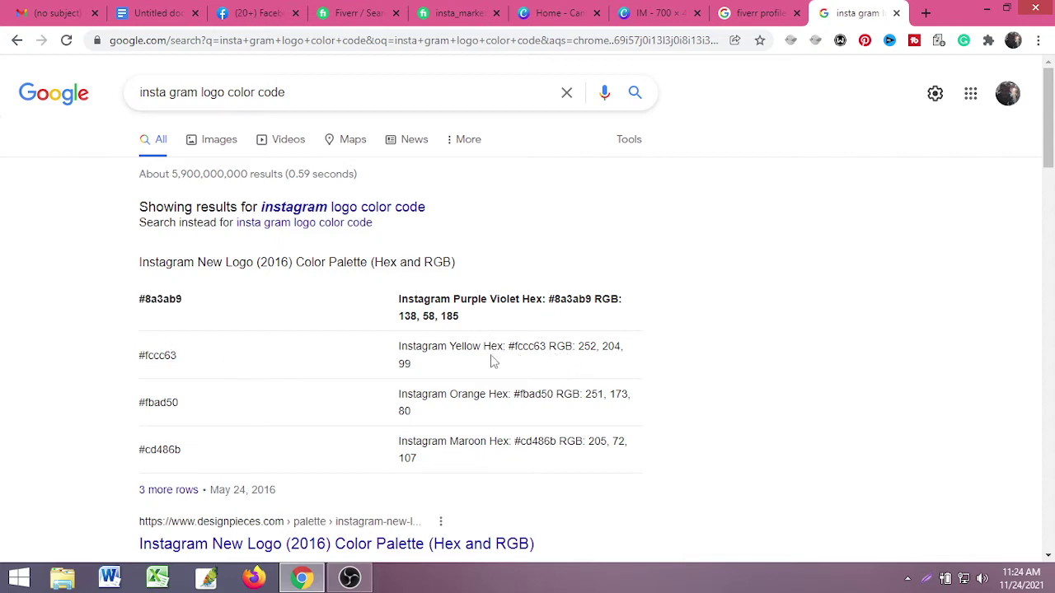
click(760, 15)
click(655, 13)
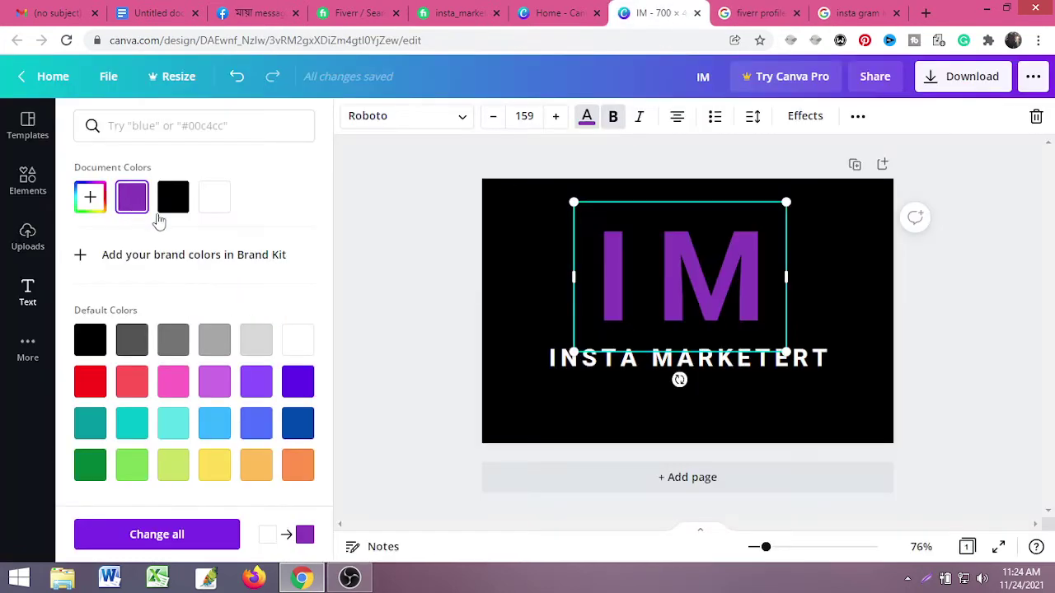
click(659, 365)
click(675, 294)
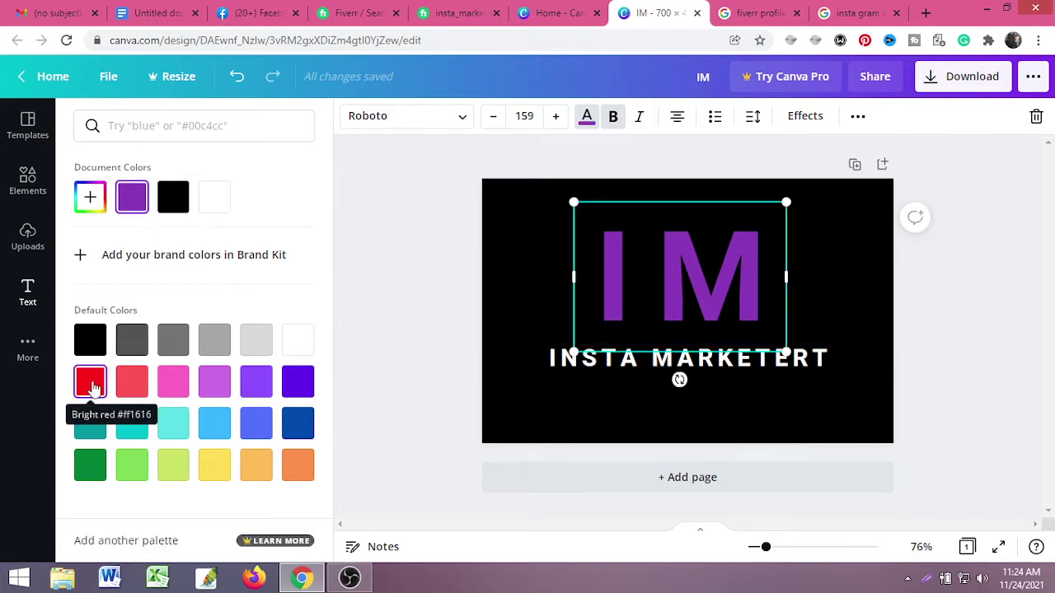
Nudge the INSTA MARKETERT tagline up two steps
click(712, 363)
key(Up)
key(Up)
key(Up)
key(Up)
key(Up)
key(Up)
key(Up)
key(Up)
key(Up)
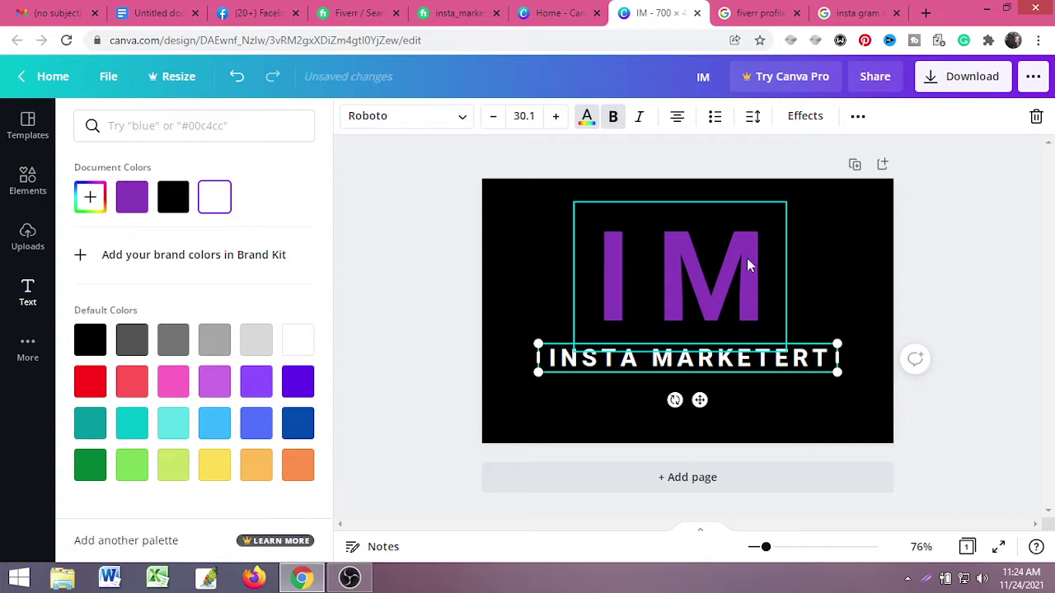
key(Up)
key(Up)
key(Up)
key(Up)
key(Up)
key(Up)
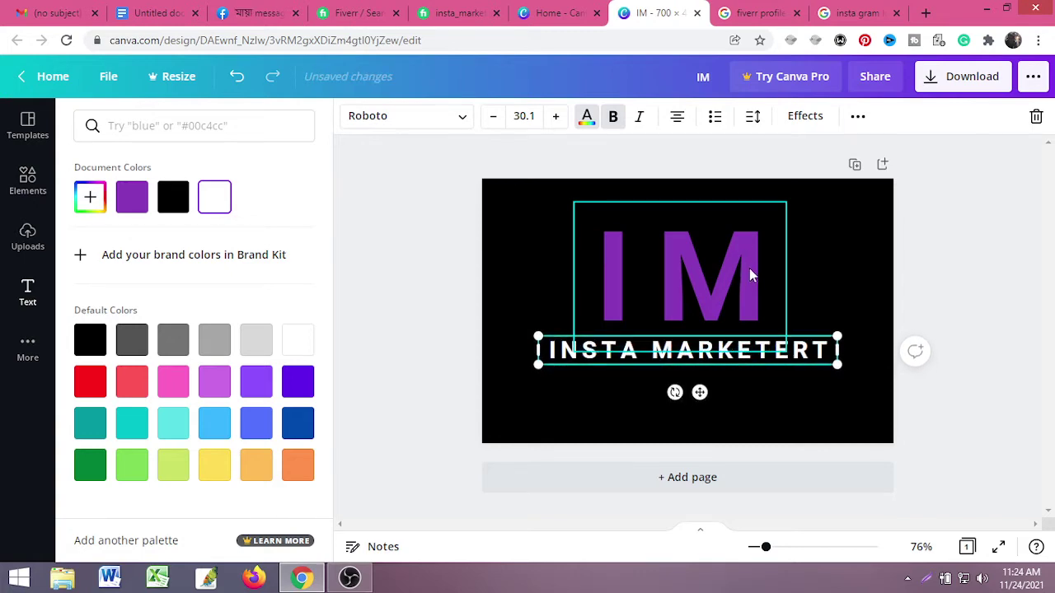
click(842, 10)
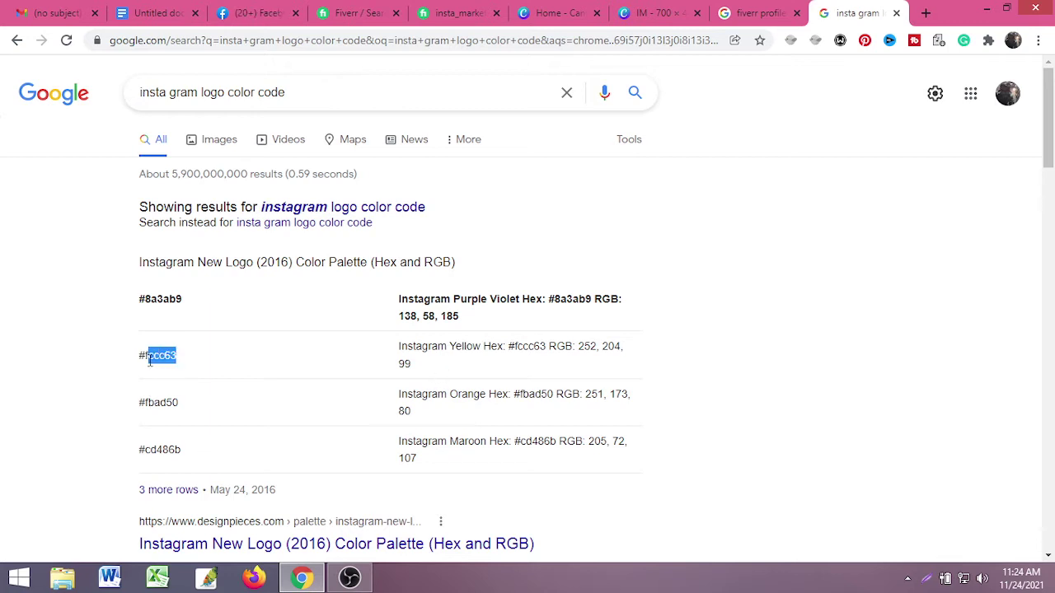
click(659, 13)
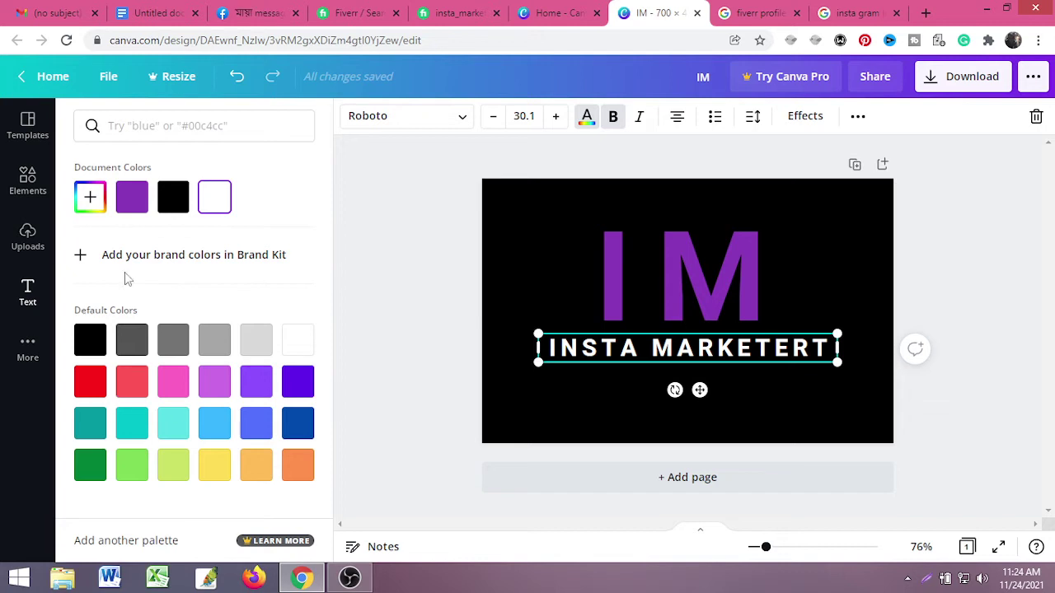
Recolour the tagline Instagram yellow #FCCC63 with a custom colour, then deselect it
click(90, 197)
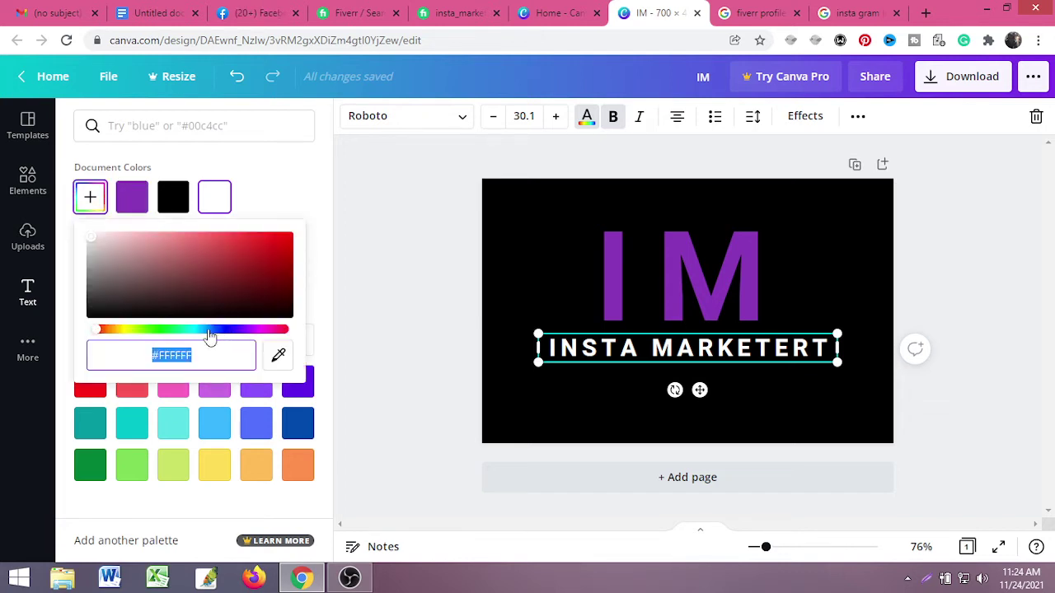
text(#FCCC63)
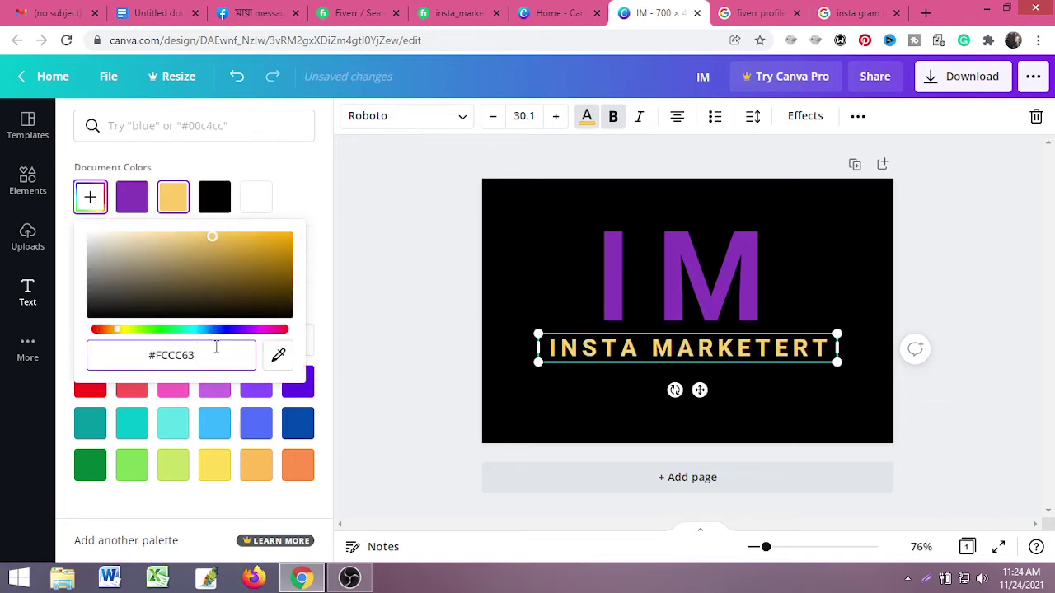
click(346, 219)
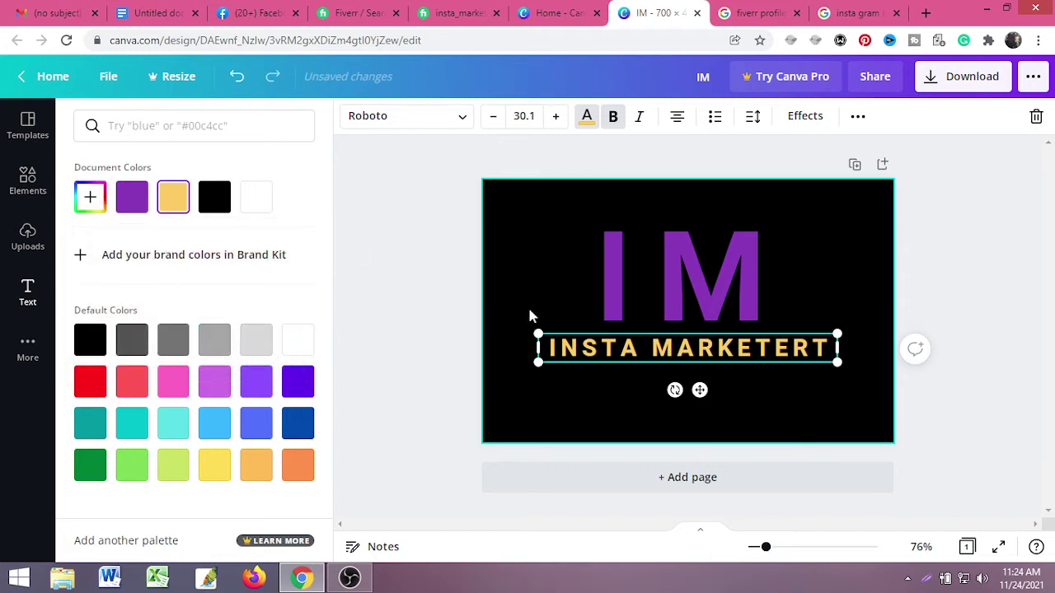
click(457, 320)
click(442, 367)
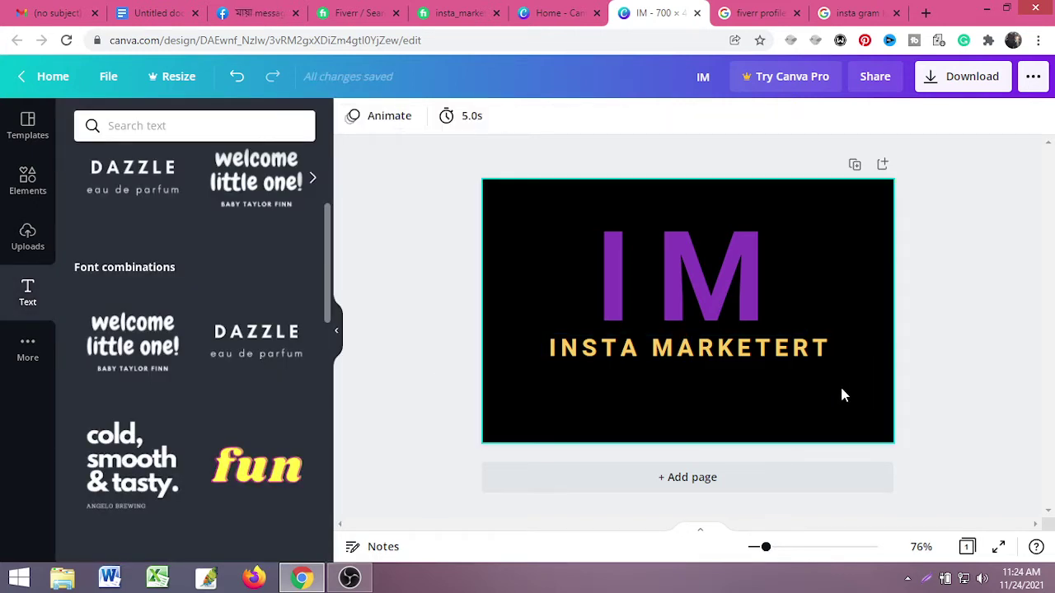
Download the logo as a JPG instead of PNG, saving IM.jpg, and dismiss the share prompt
click(969, 83)
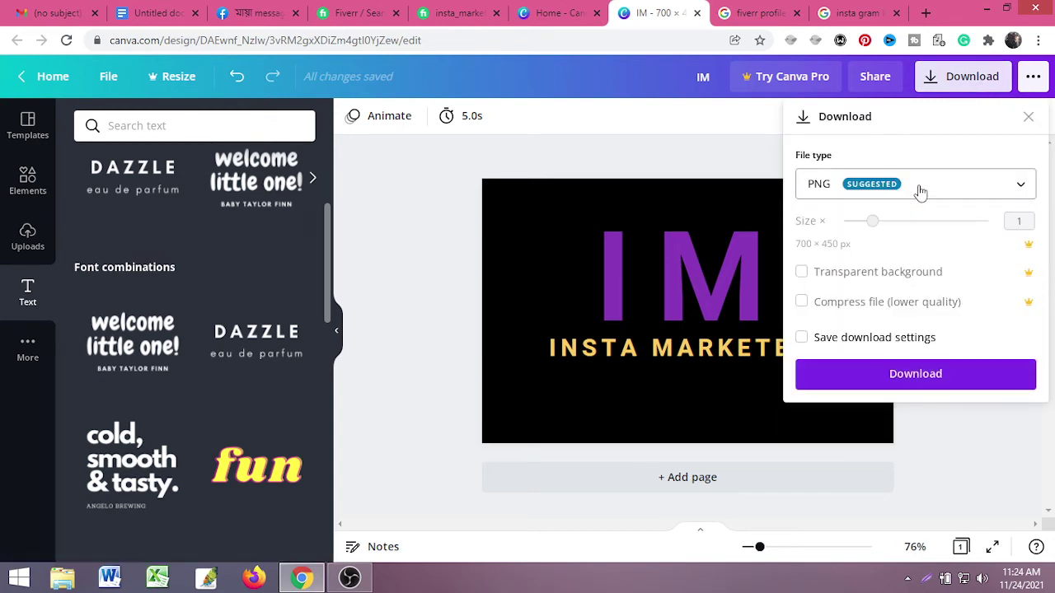
click(920, 192)
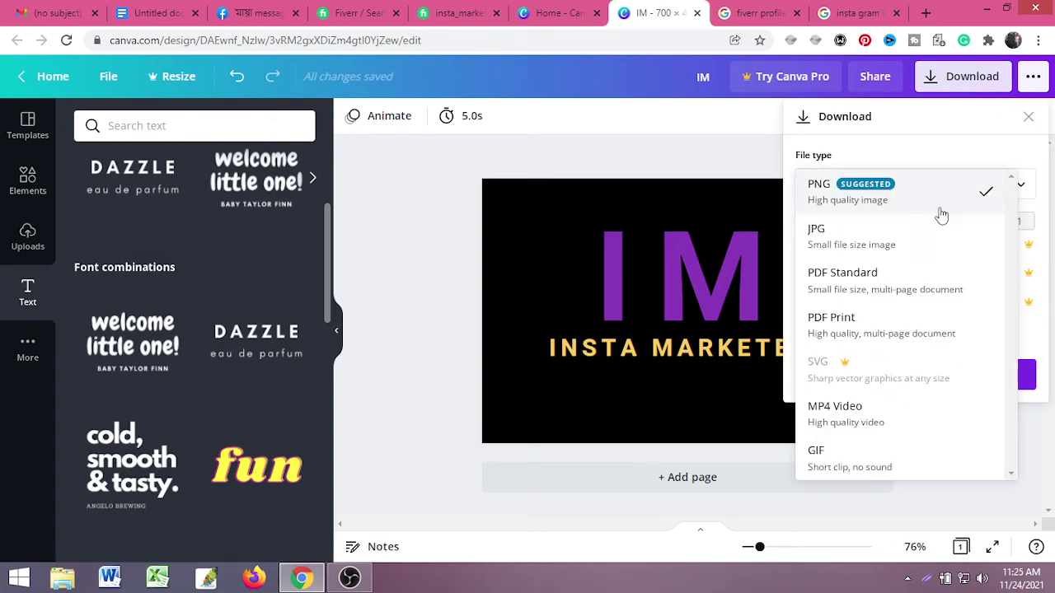
click(855, 244)
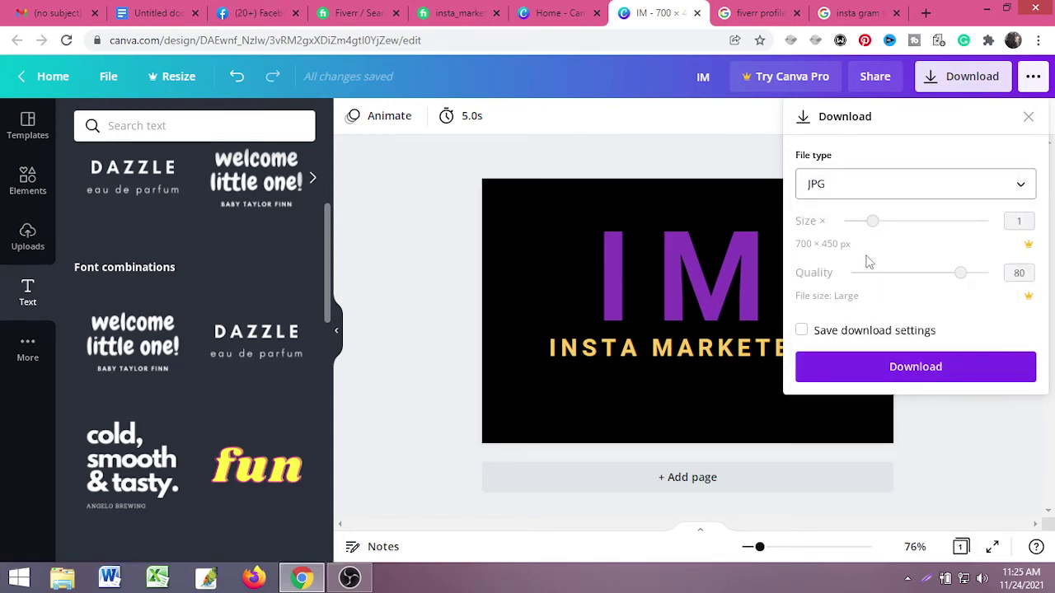
click(906, 368)
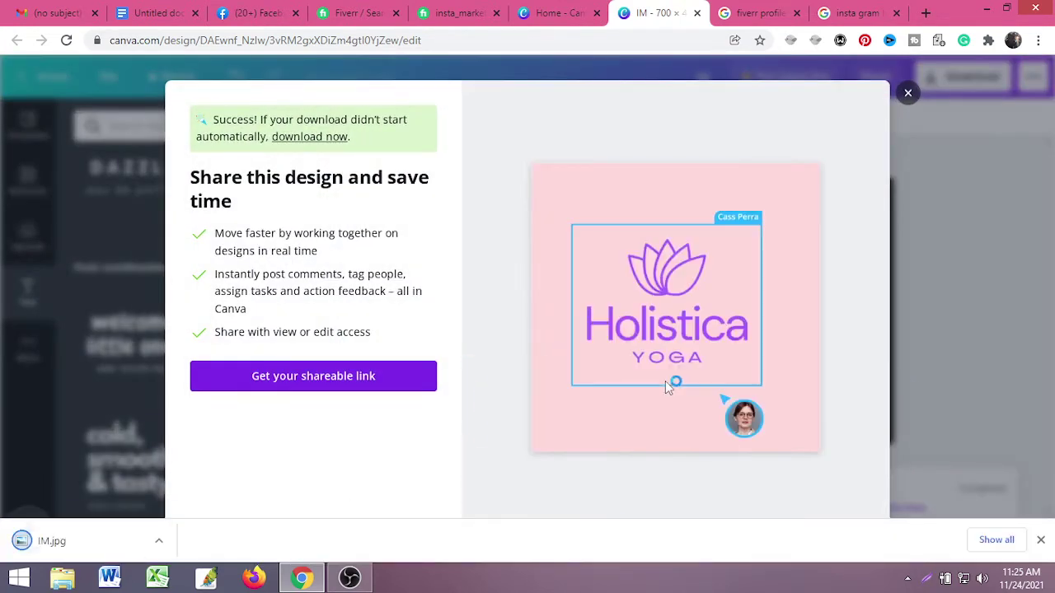
click(906, 140)
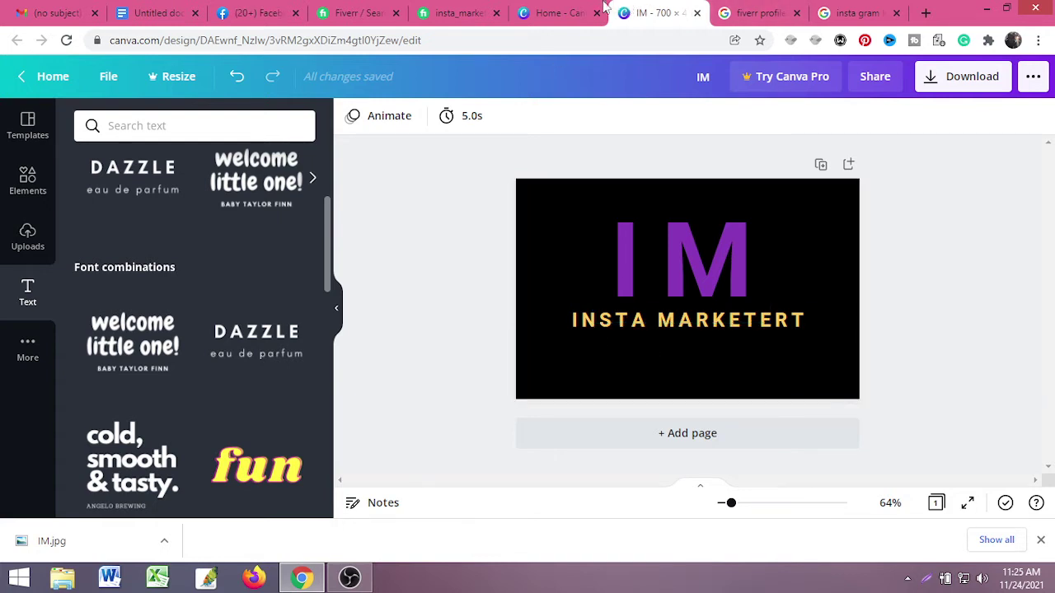
Upload IM from the Downloads folder as the Fiverr profile picture
click(474, 9)
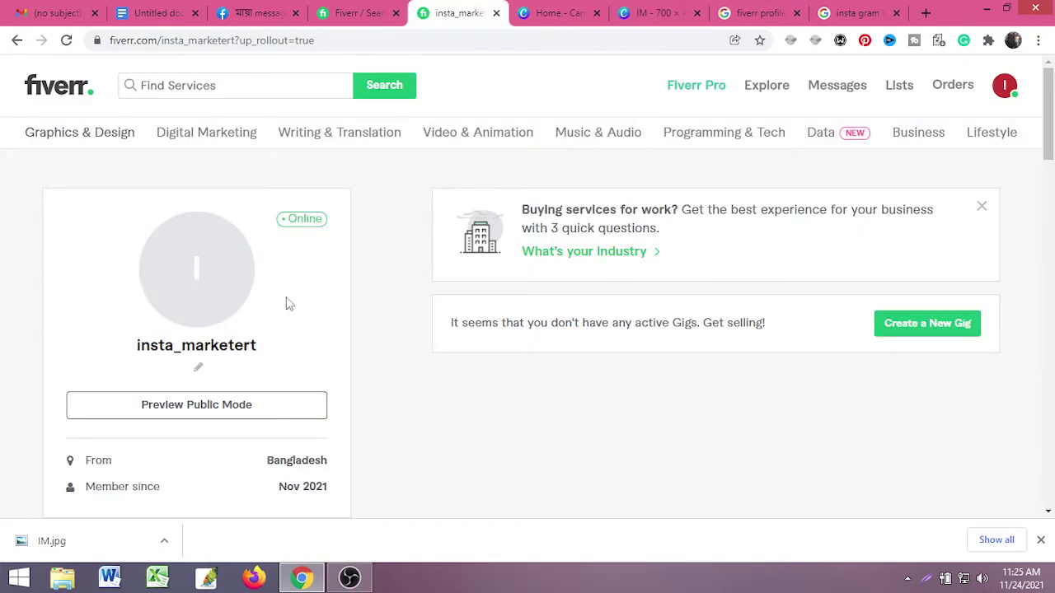
click(221, 275)
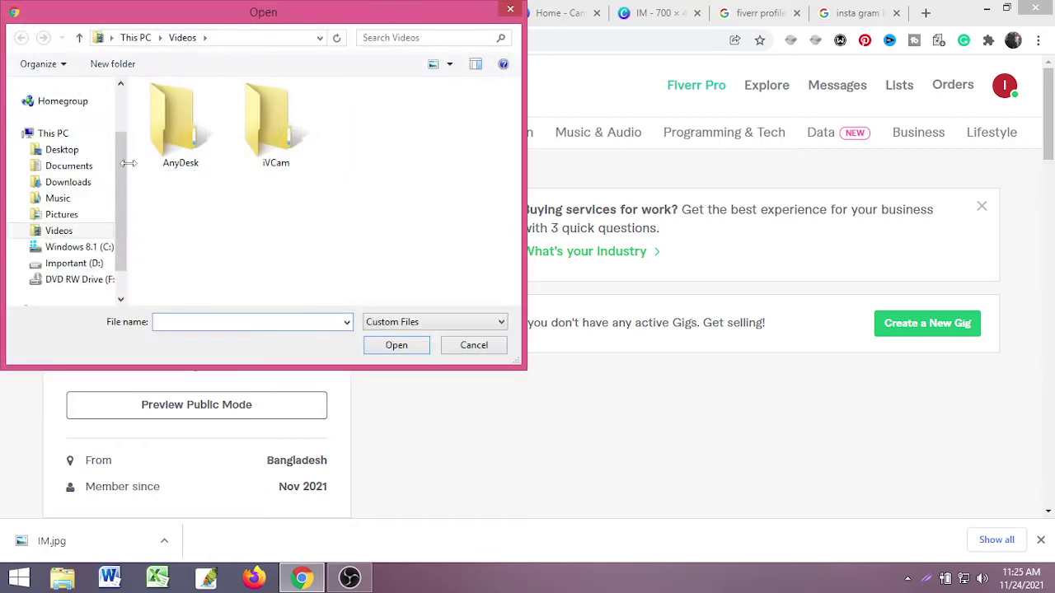
click(70, 165)
click(70, 182)
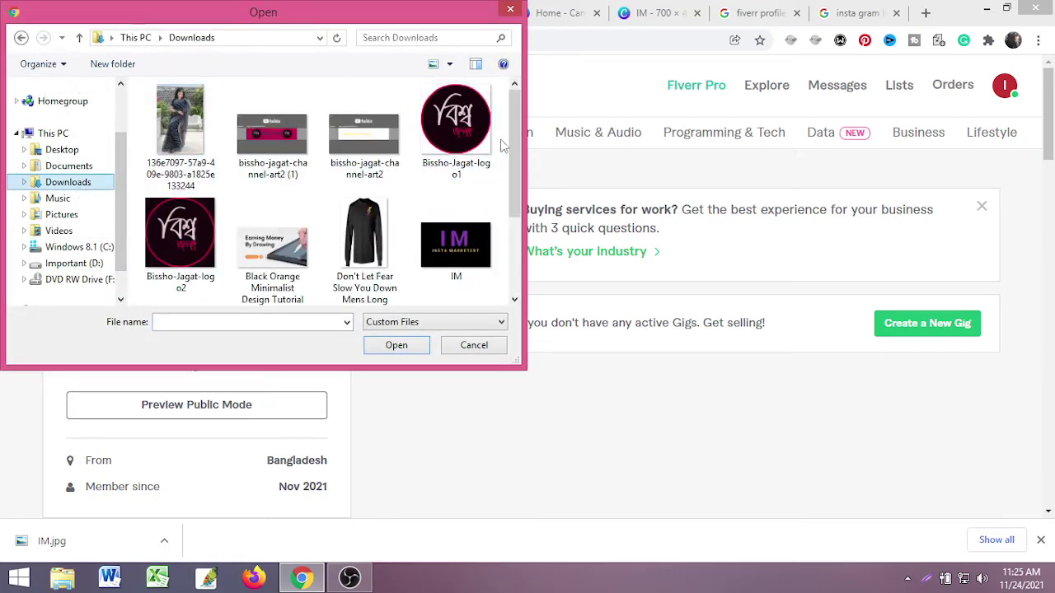
drag(515, 147, 515, 198)
click(466, 156)
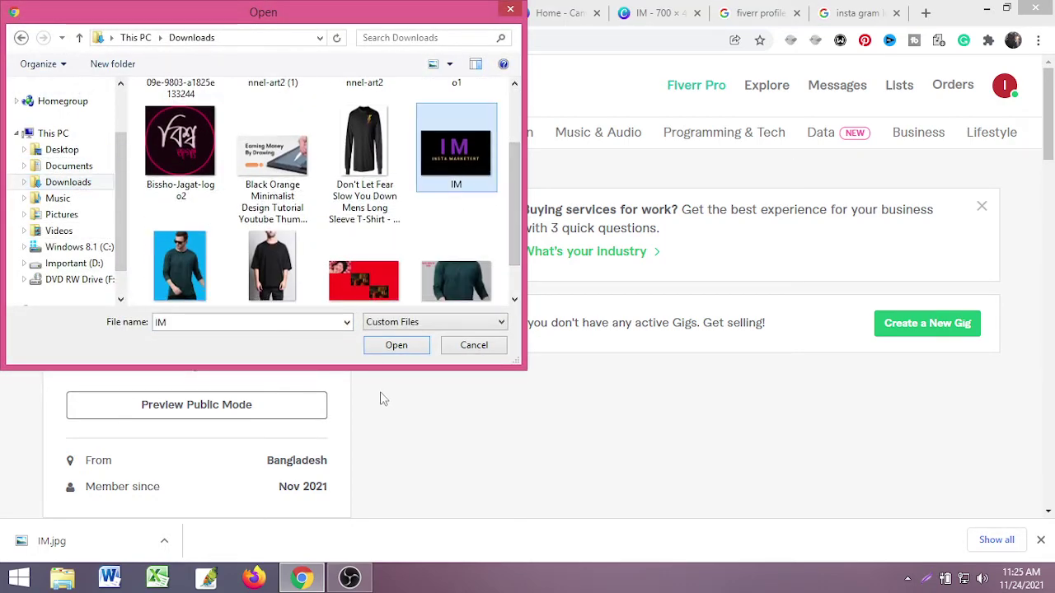
click(395, 345)
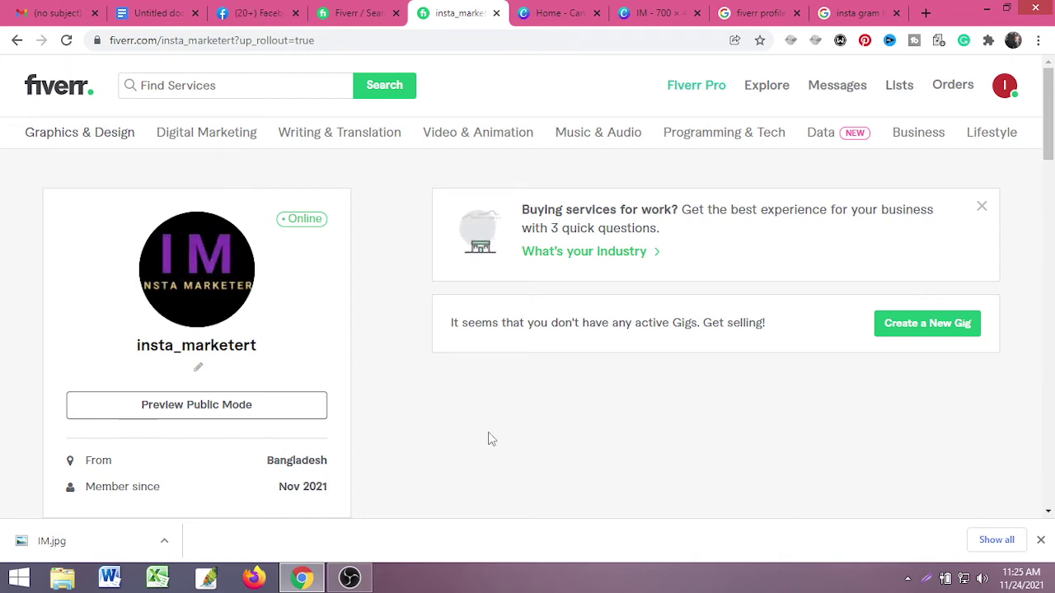
mouse_move(185, 315)
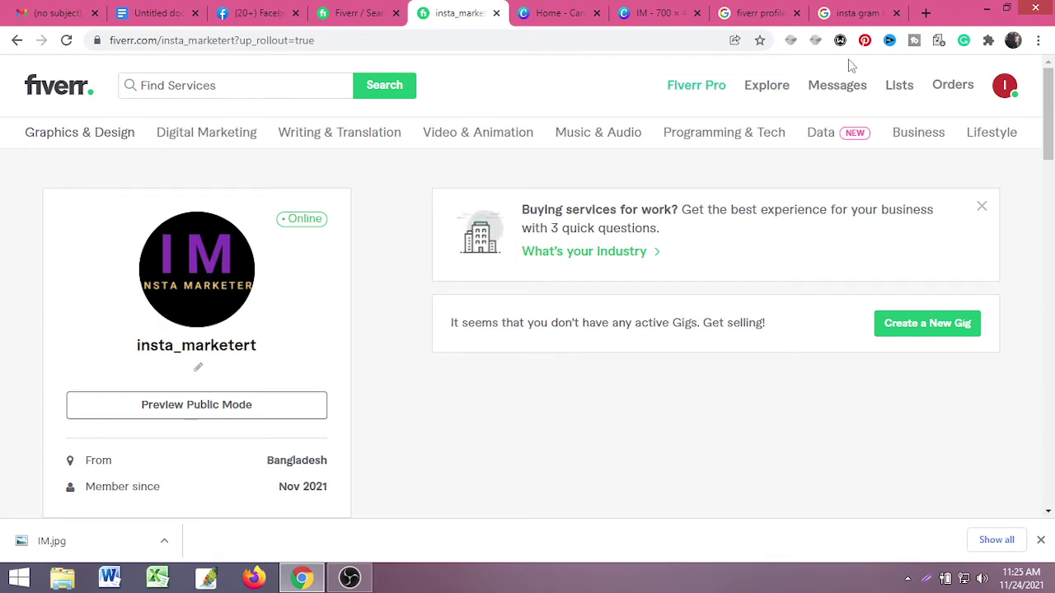
Shrink the tagline and IM letters slightly and move the tagline up under IM
click(756, 11)
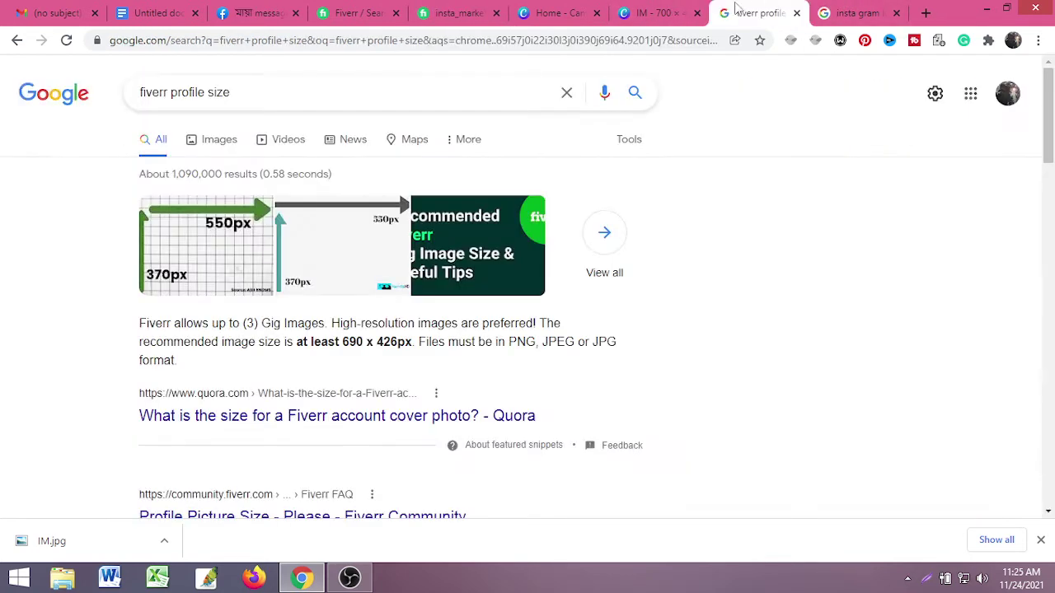
click(671, 9)
click(616, 330)
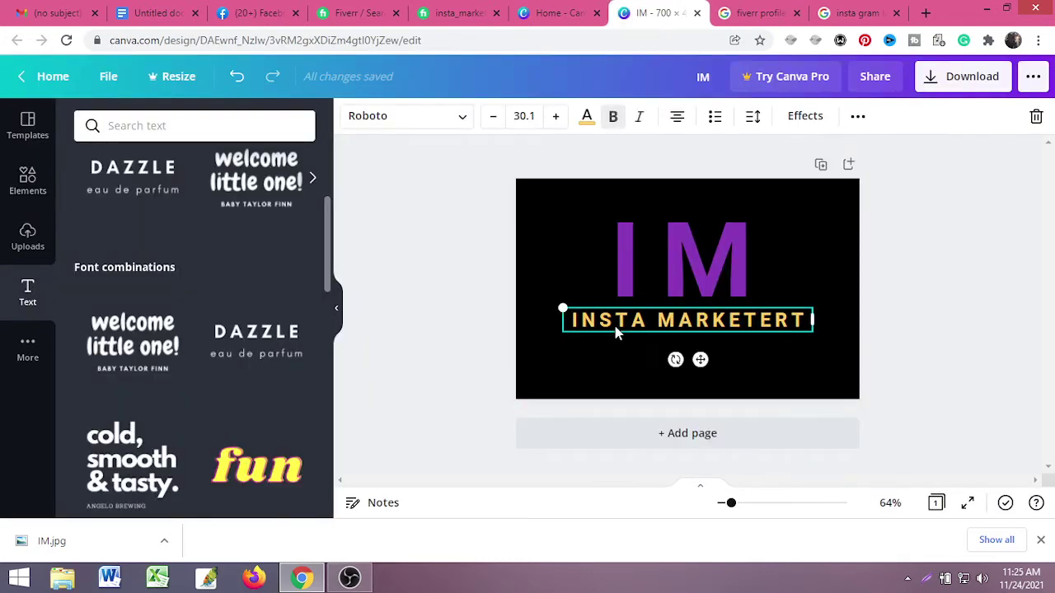
drag(810, 329, 789, 332)
click(748, 285)
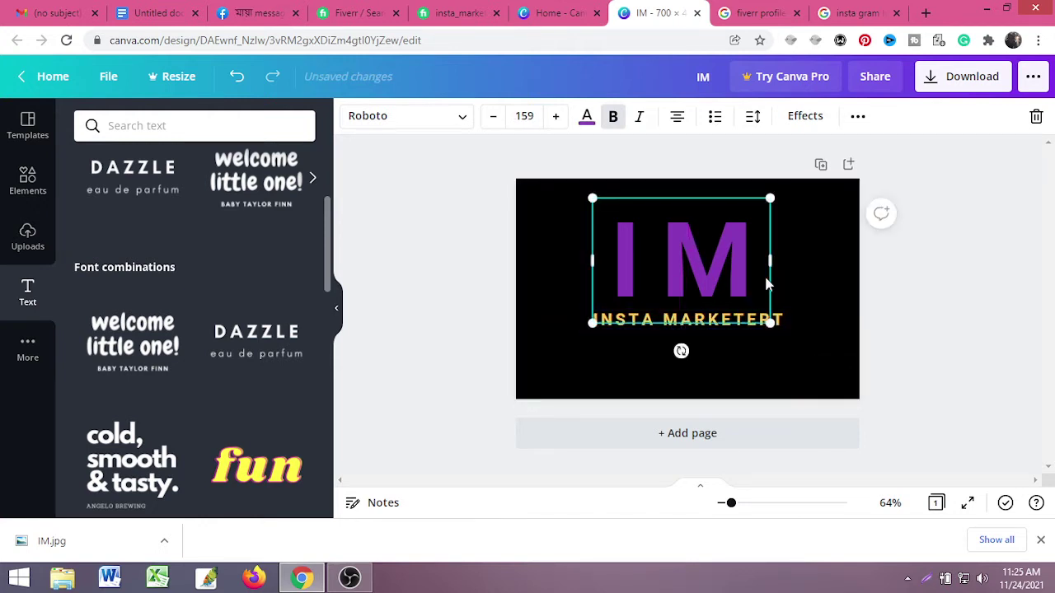
drag(769, 198, 757, 213)
click(894, 330)
click(717, 321)
drag(719, 324, 718, 315)
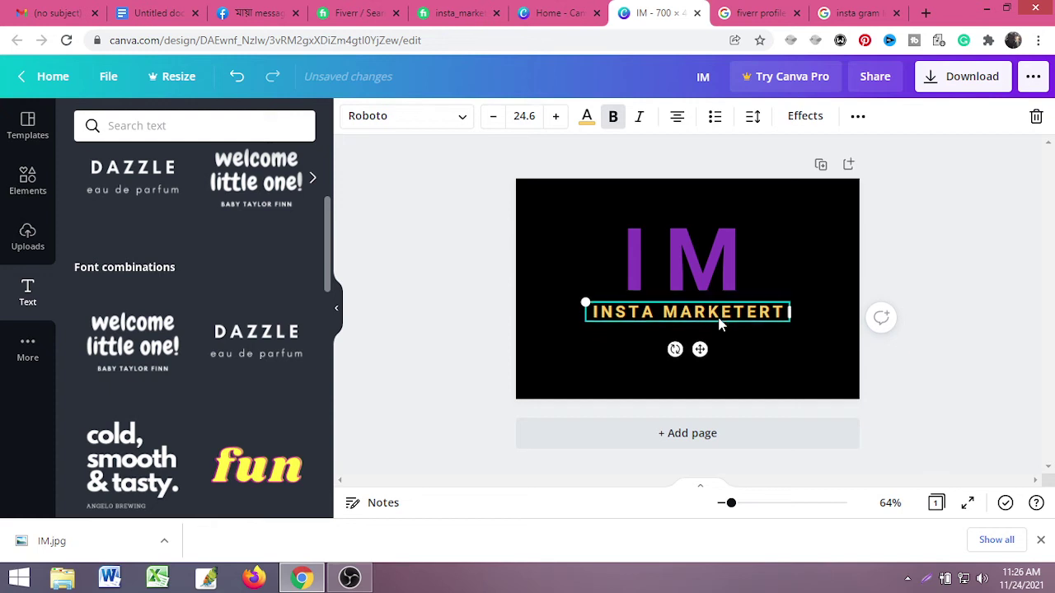
click(948, 399)
Download the updated logo as IM.png and go back to the Fiverr profile
click(963, 79)
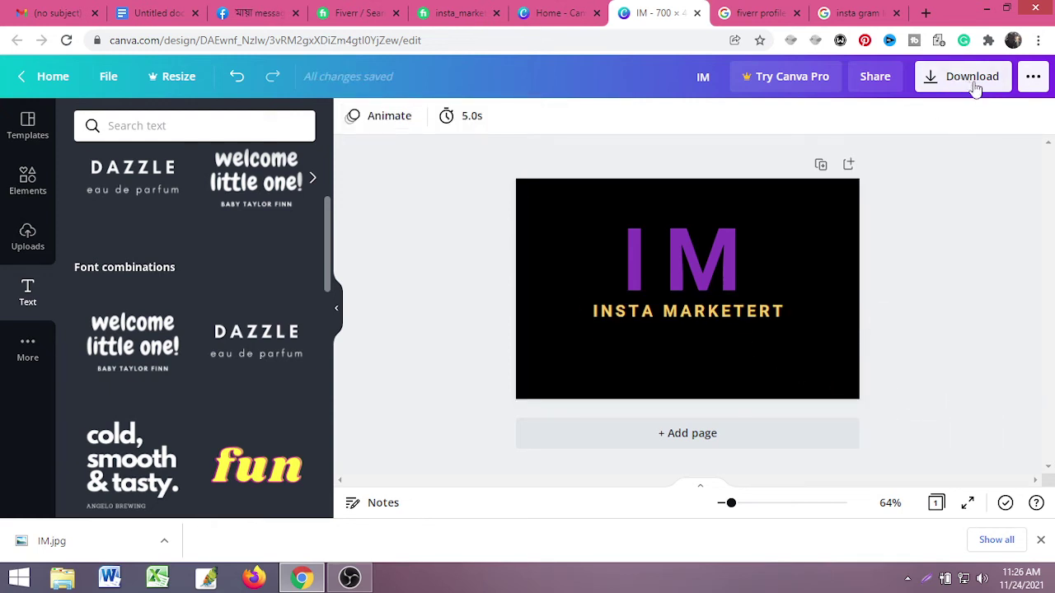
click(931, 390)
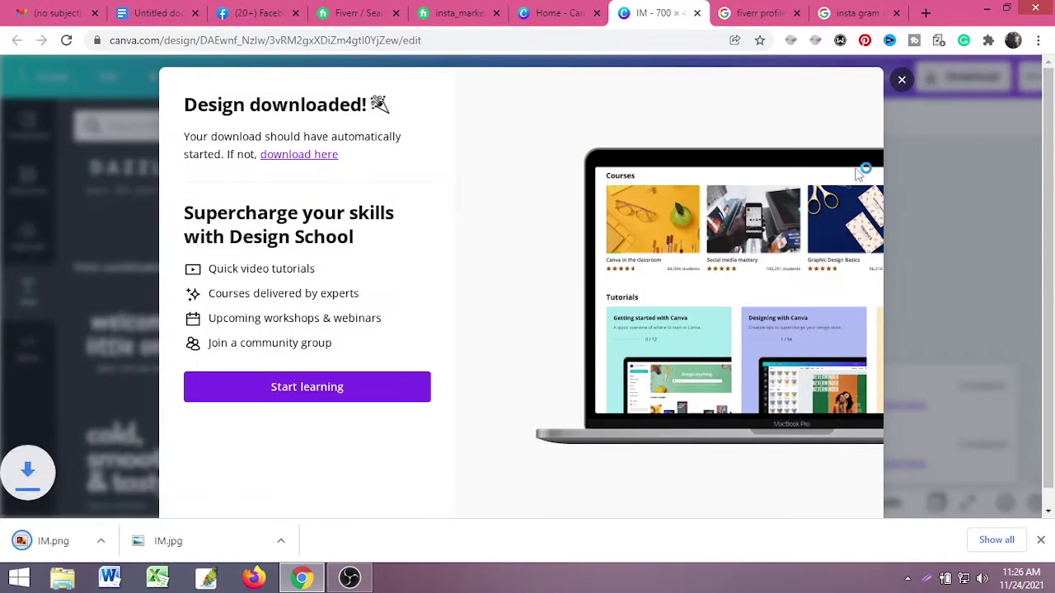
click(901, 79)
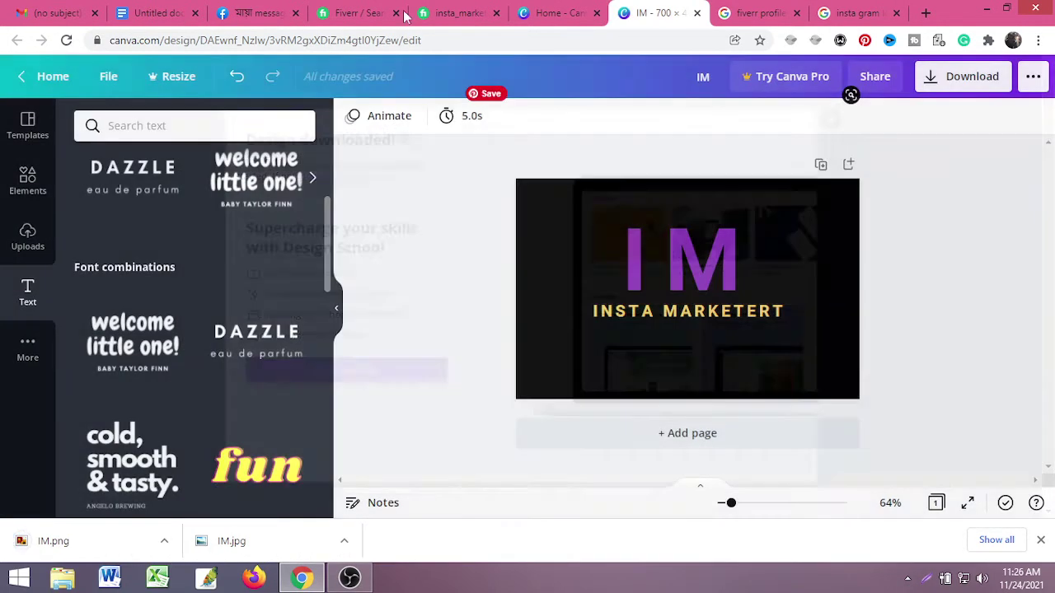
click(459, 13)
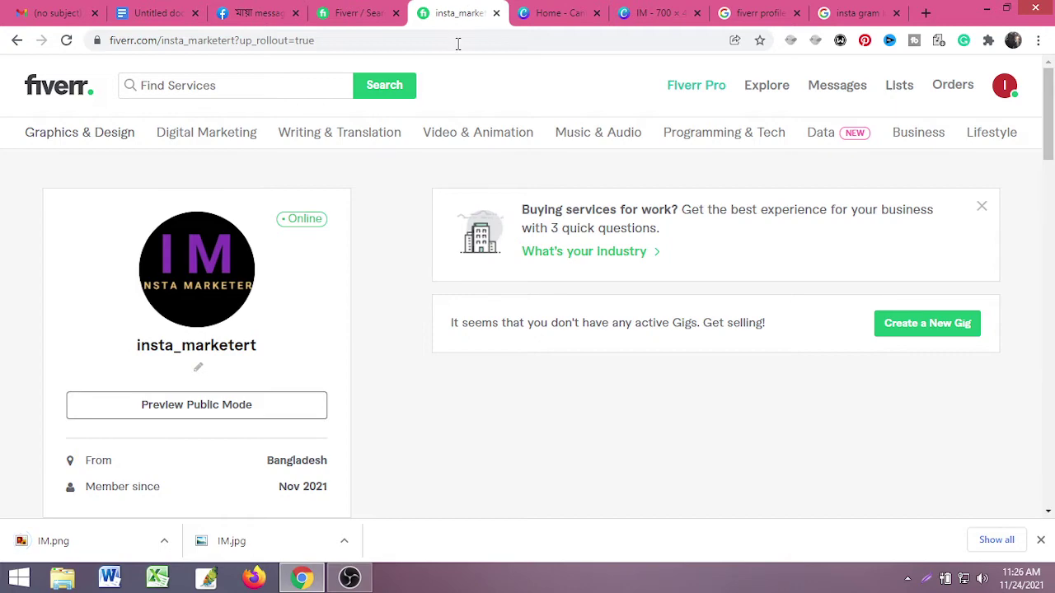
Pick the IM image in Downloads and upload it as the Fiverr avatar again
click(196, 268)
drag(516, 166, 523, 259)
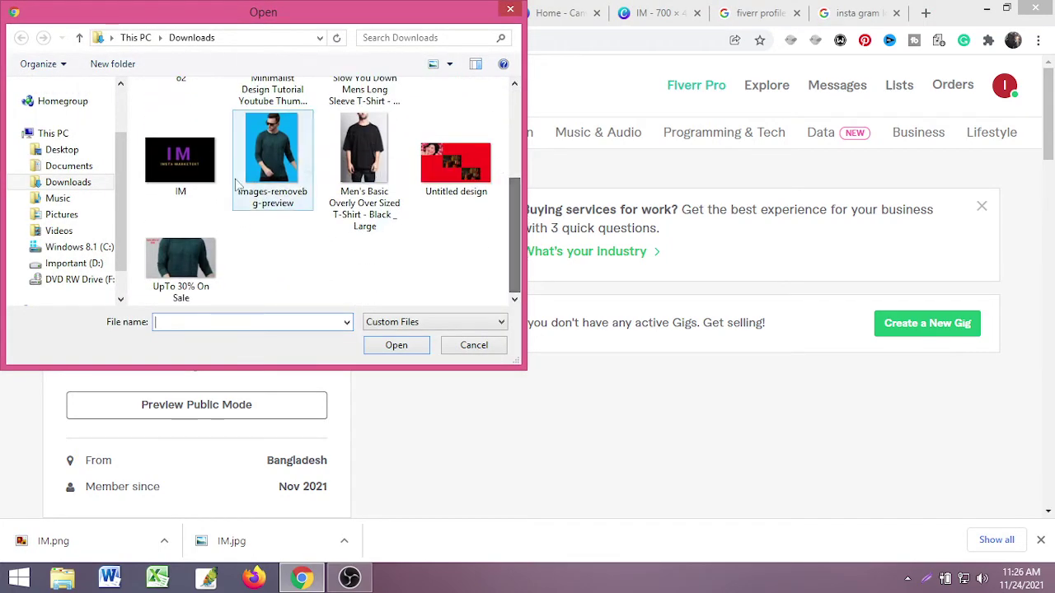
click(181, 159)
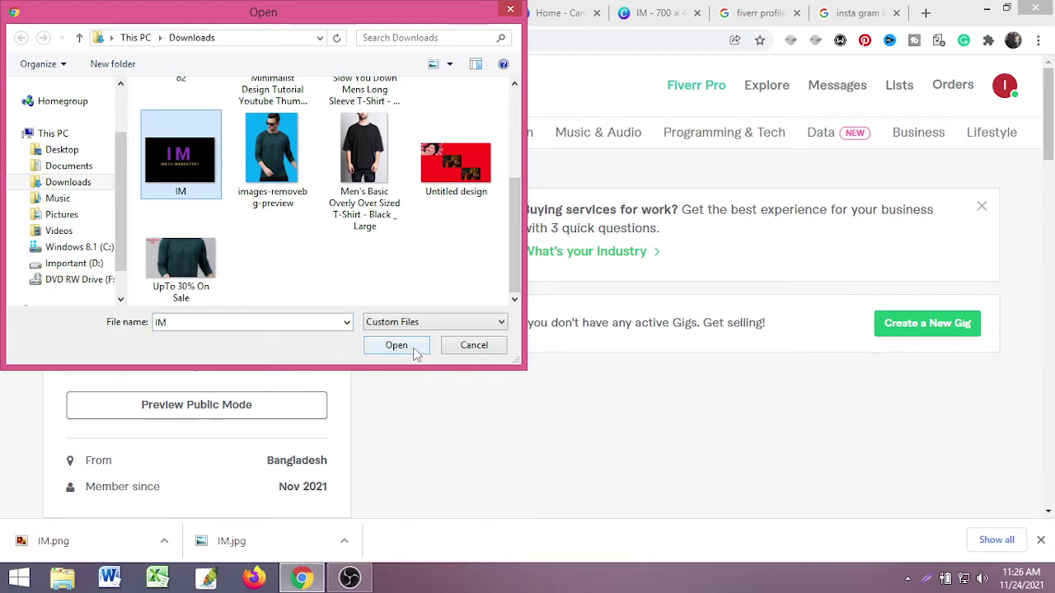
click(396, 345)
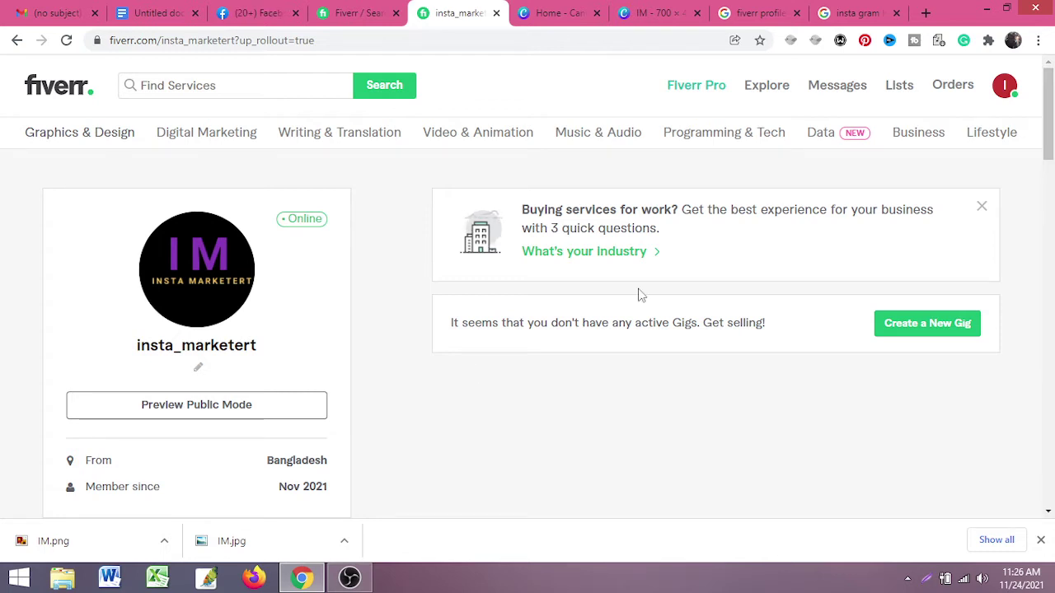
Cut the second IM image from the Downloads folder via This PC
click(985, 13)
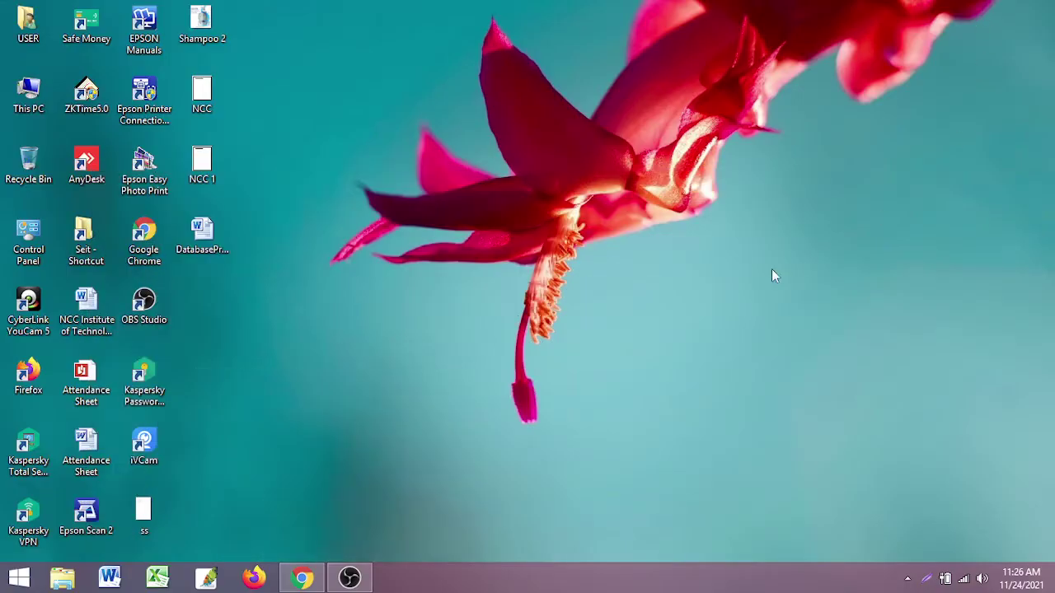
double_click(28, 95)
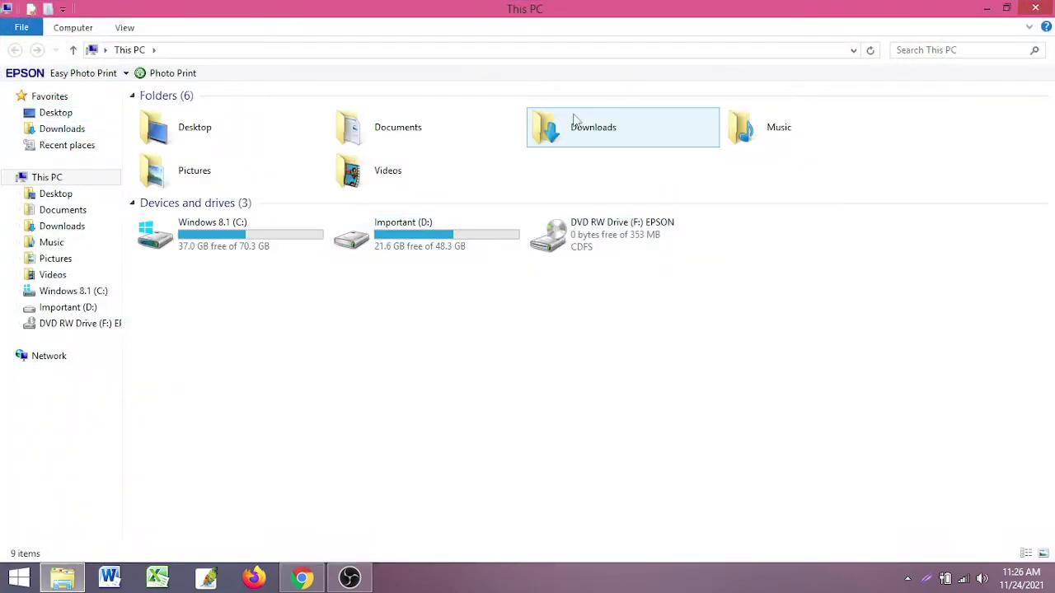
double_click(576, 125)
click(247, 263)
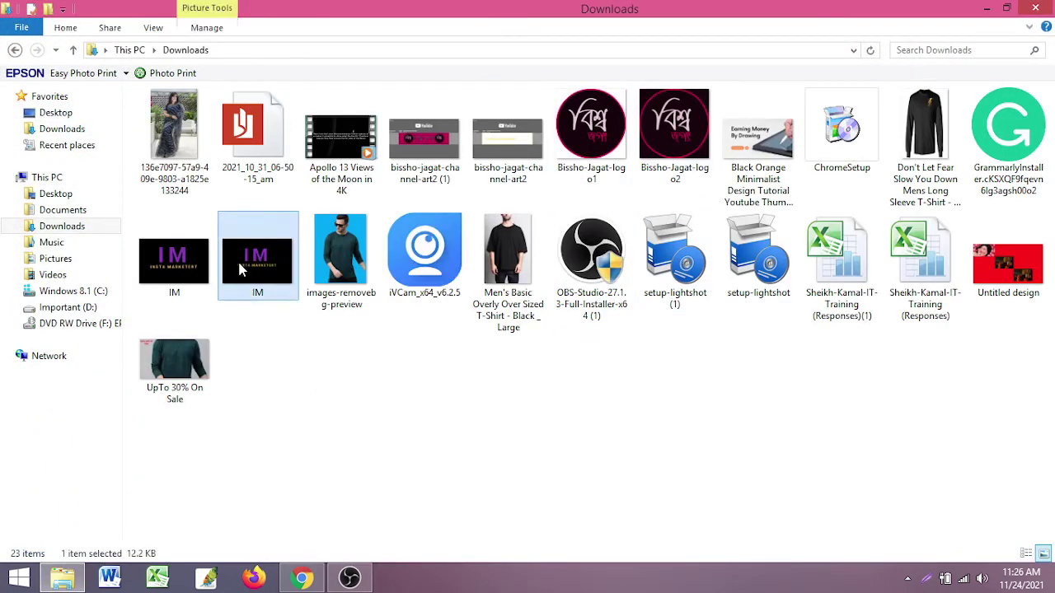
right_click(239, 268)
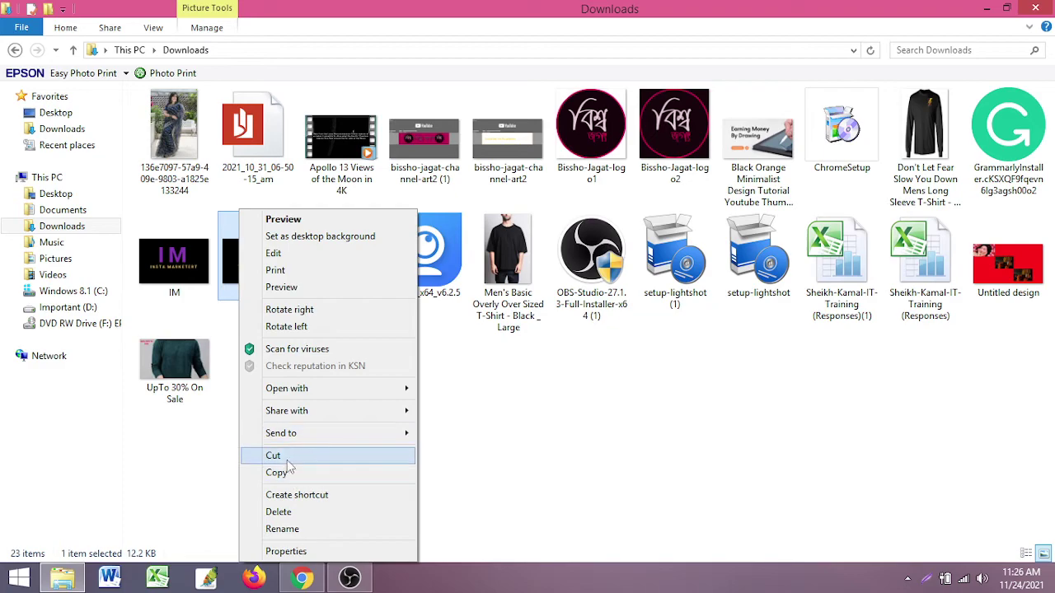
click(276, 456)
Paste the IM image onto the desktop, place it beside OBS Studio, and refresh
click(986, 8)
right_click(405, 166)
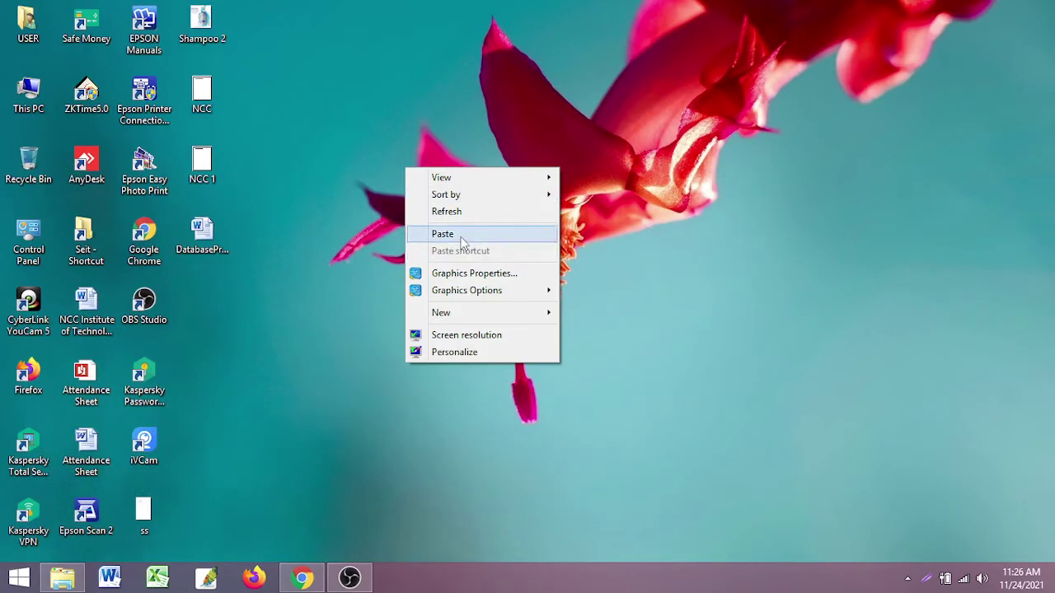
click(451, 234)
drag(441, 123, 216, 303)
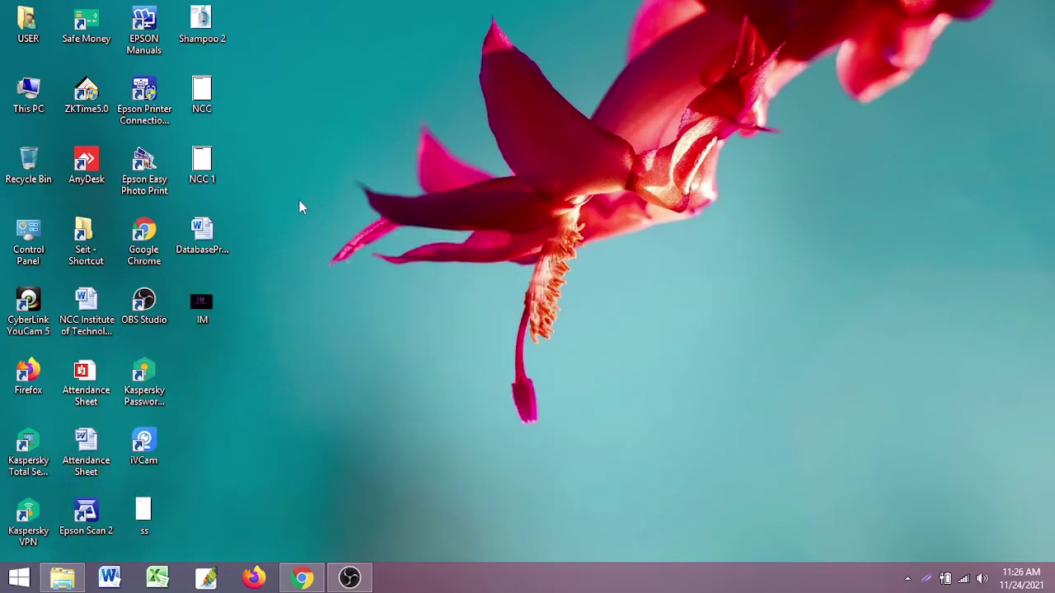
right_click(305, 205)
click(343, 251)
click(350, 578)
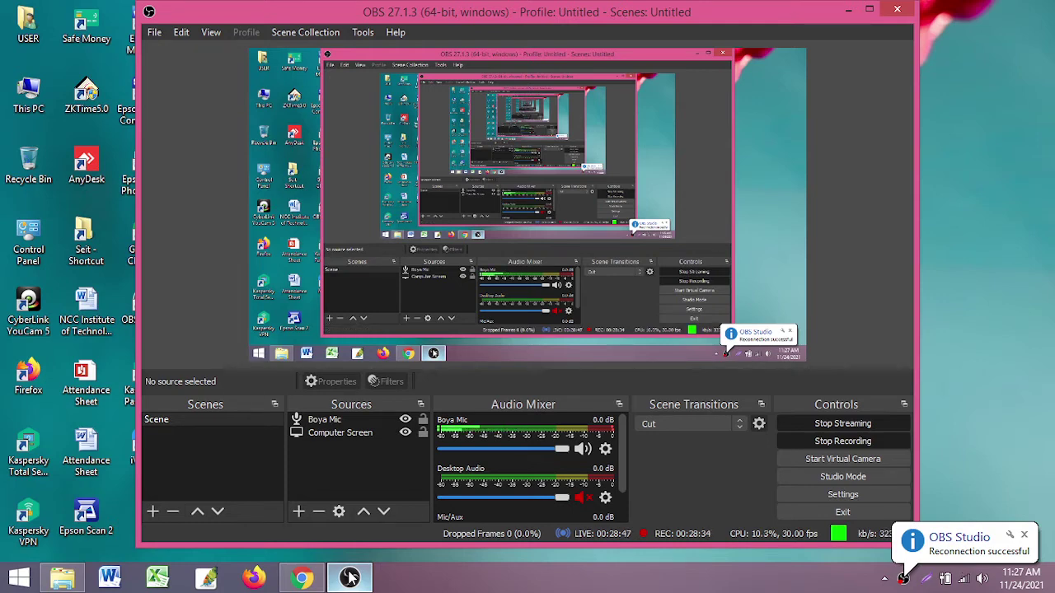
click(351, 579)
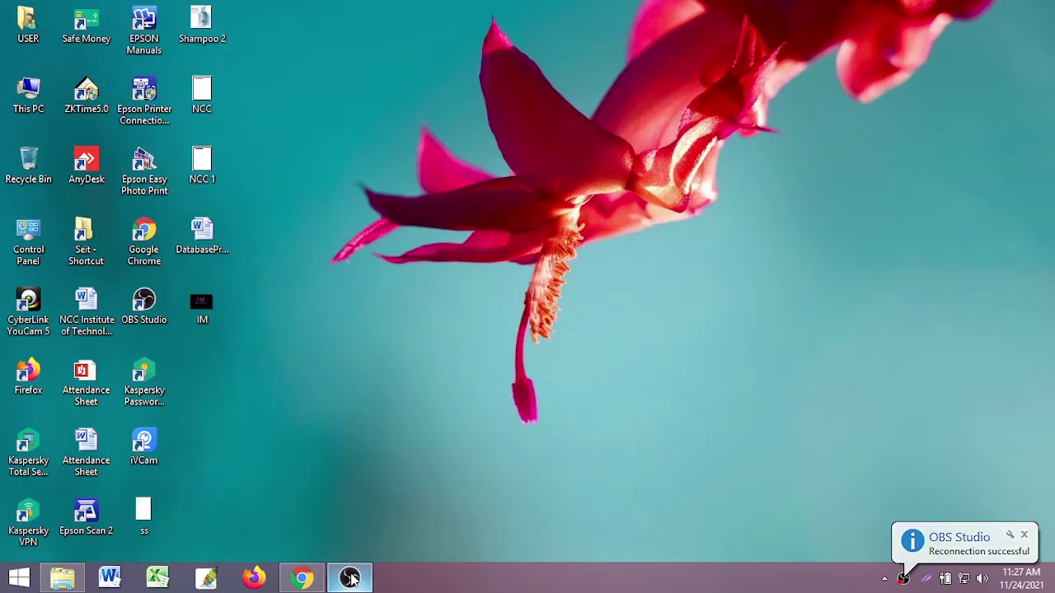
click(351, 578)
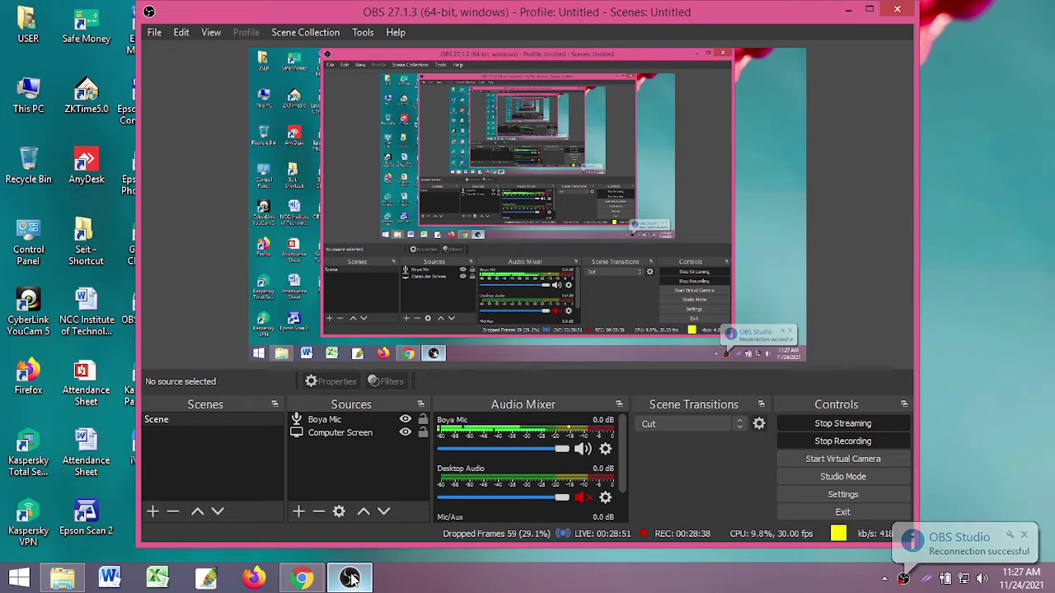
click(351, 578)
click(313, 578)
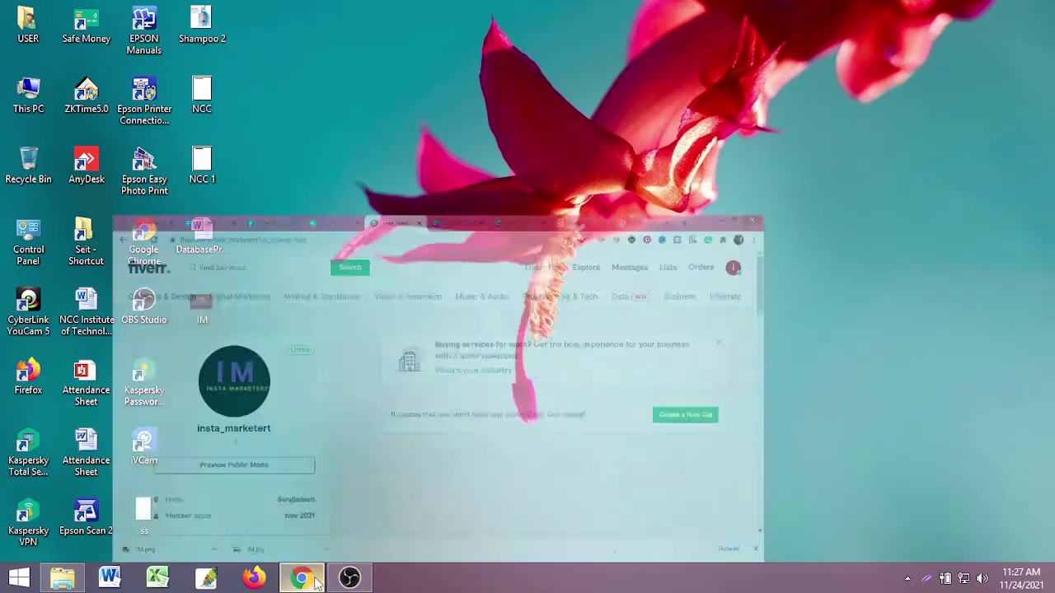
click(313, 579)
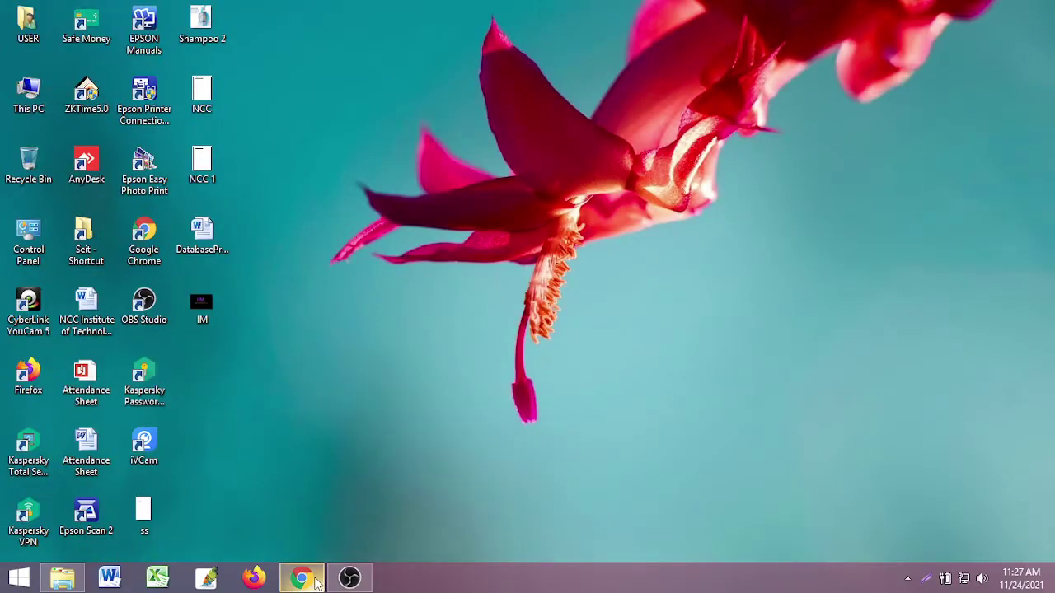
click(313, 578)
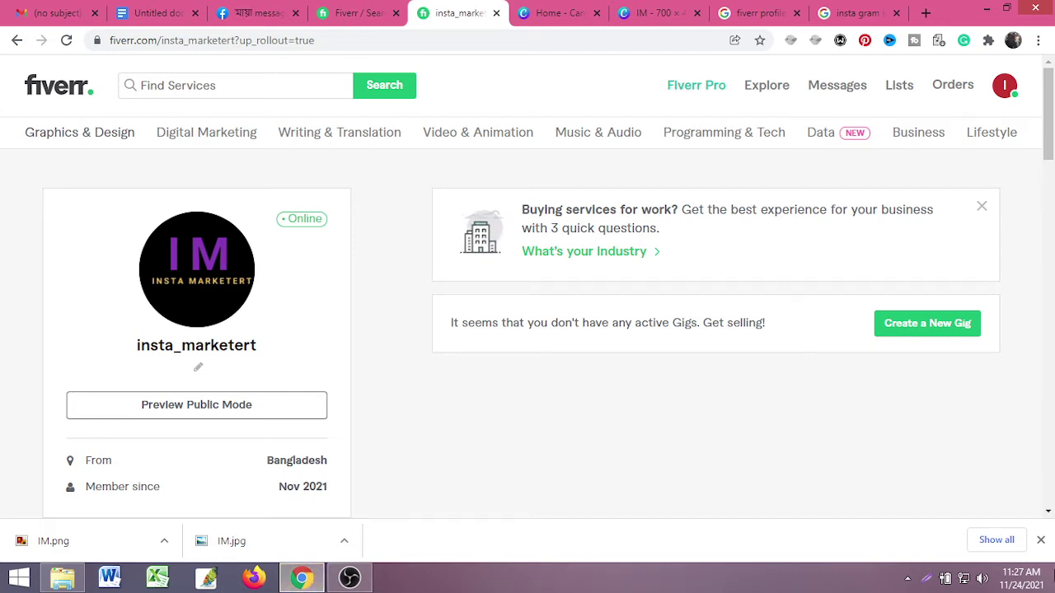
Close Chrome's downloads bar on the Fiverr page and minimize the browser
click(1040, 540)
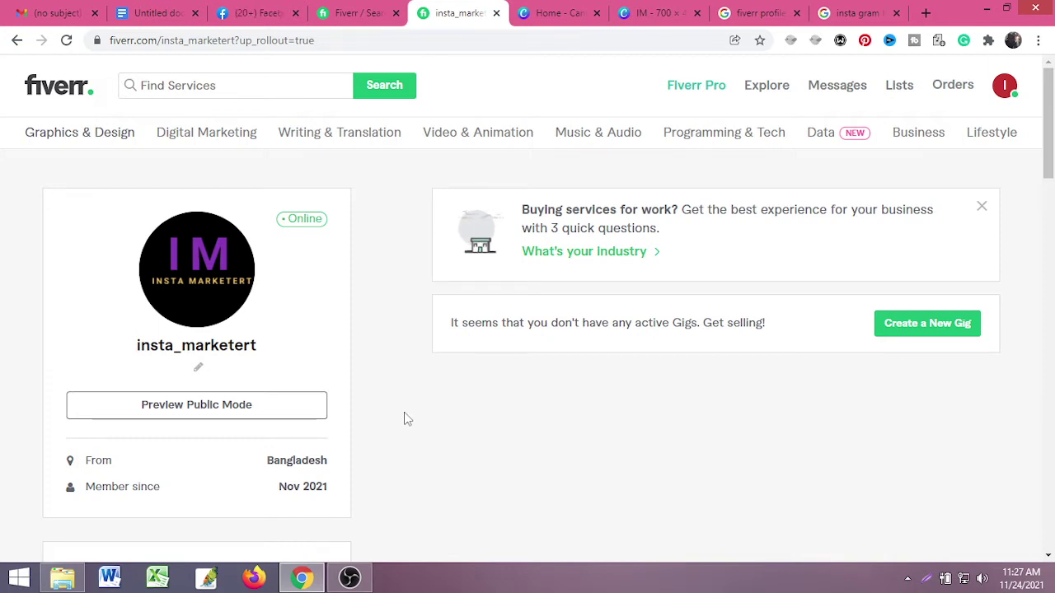
click(986, 6)
Open the IM image's Properties Details tab and set Date taken to 11/24/2021
click(202, 307)
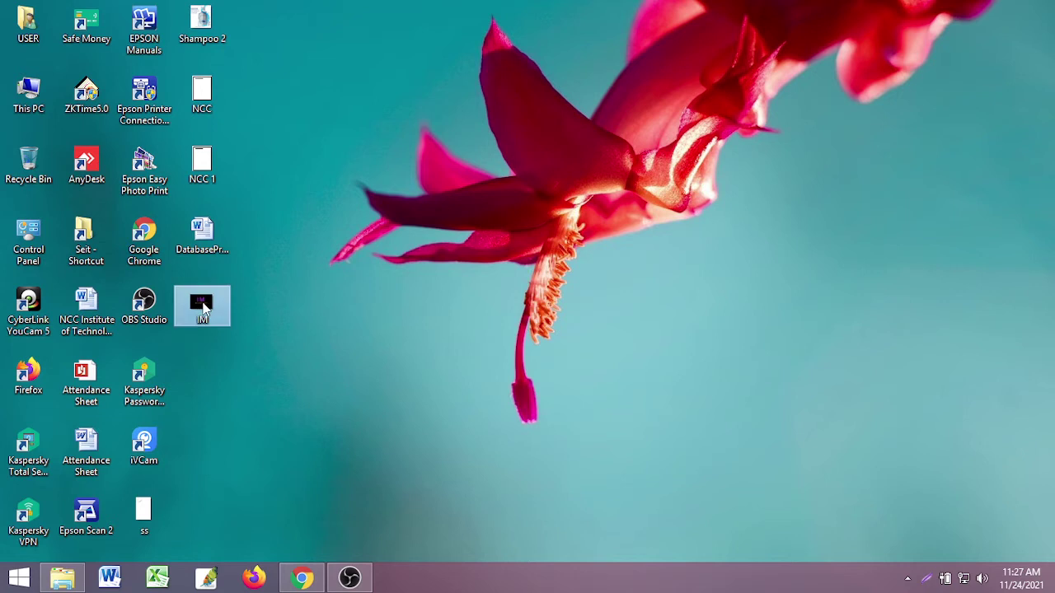
right_click(202, 307)
click(500, 284)
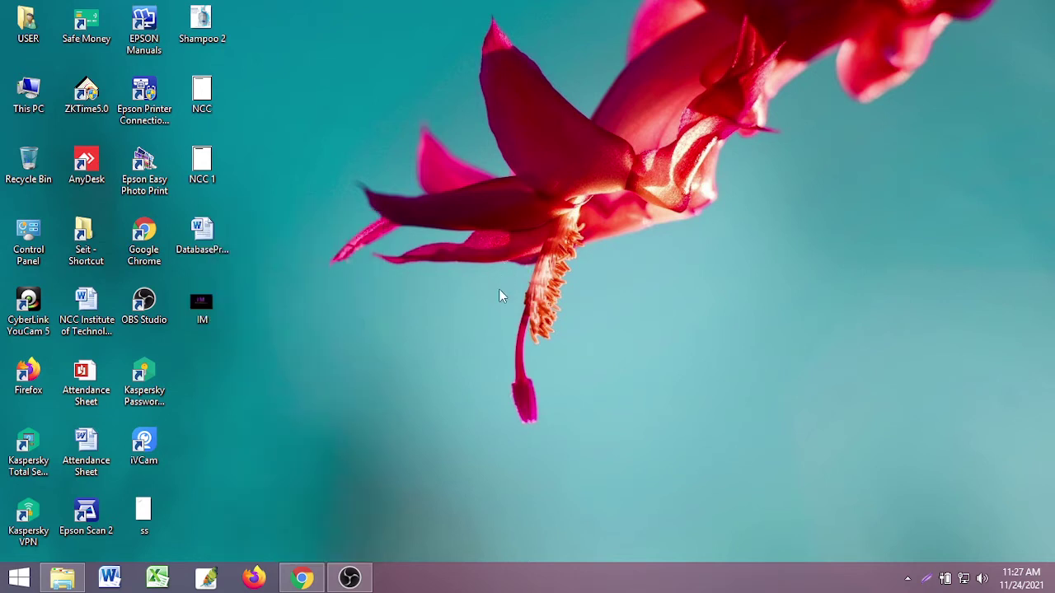
right_click(203, 306)
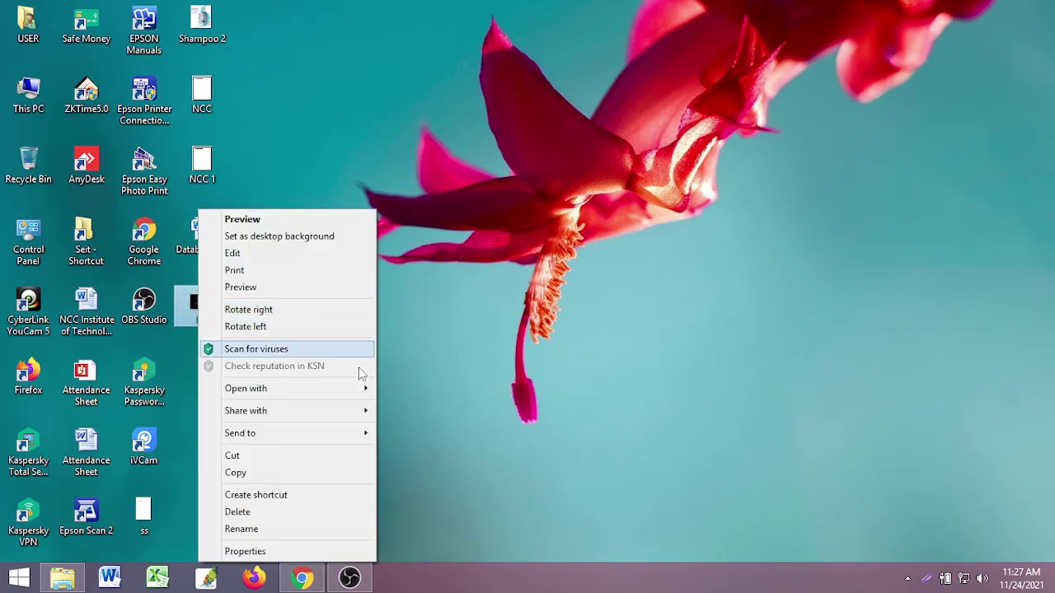
click(271, 553)
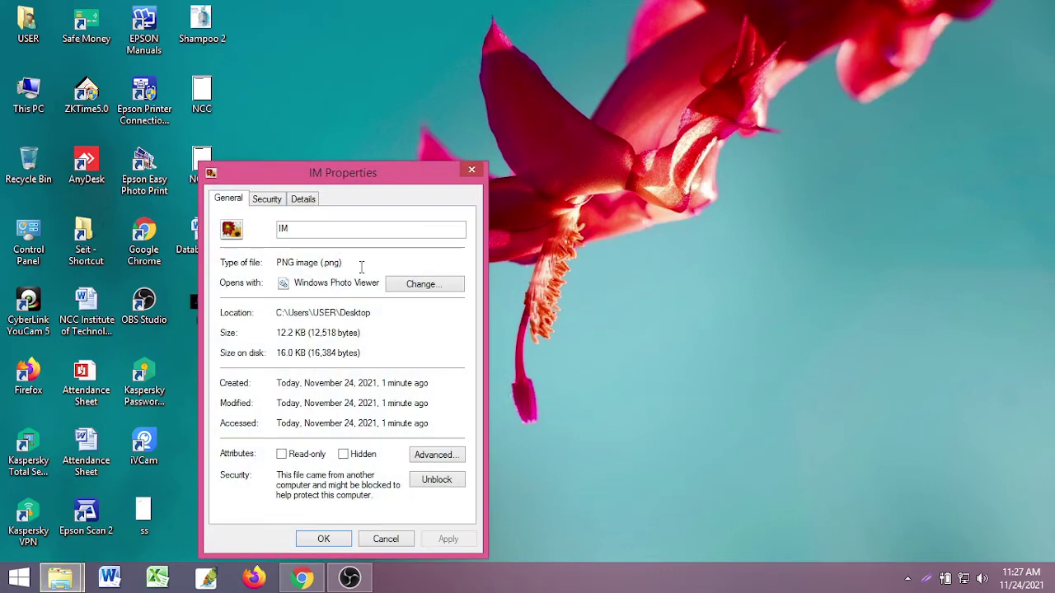
drag(400, 179, 500, 85)
click(409, 105)
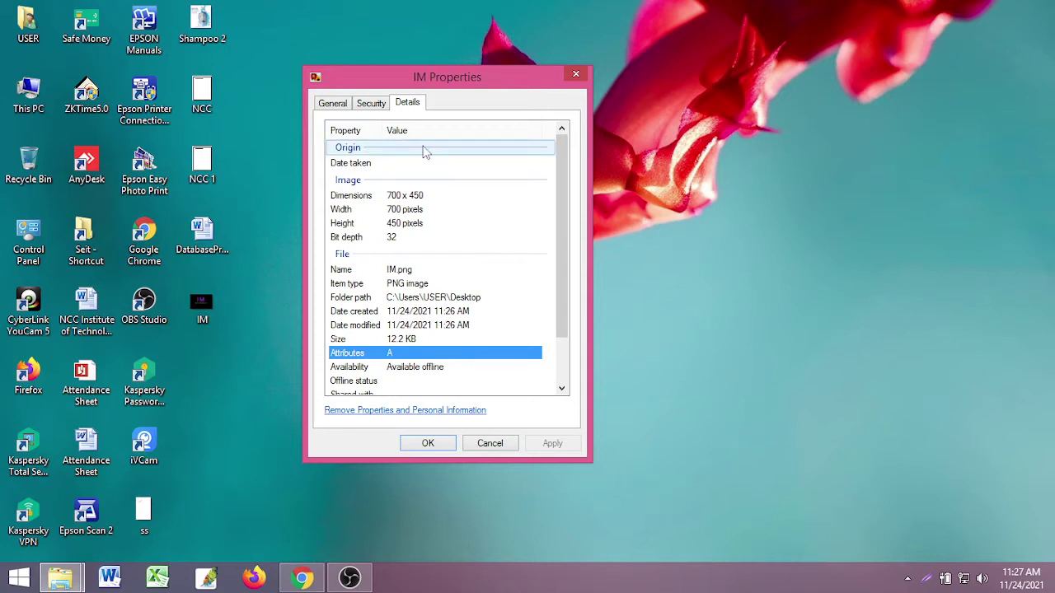
click(419, 162)
click(414, 164)
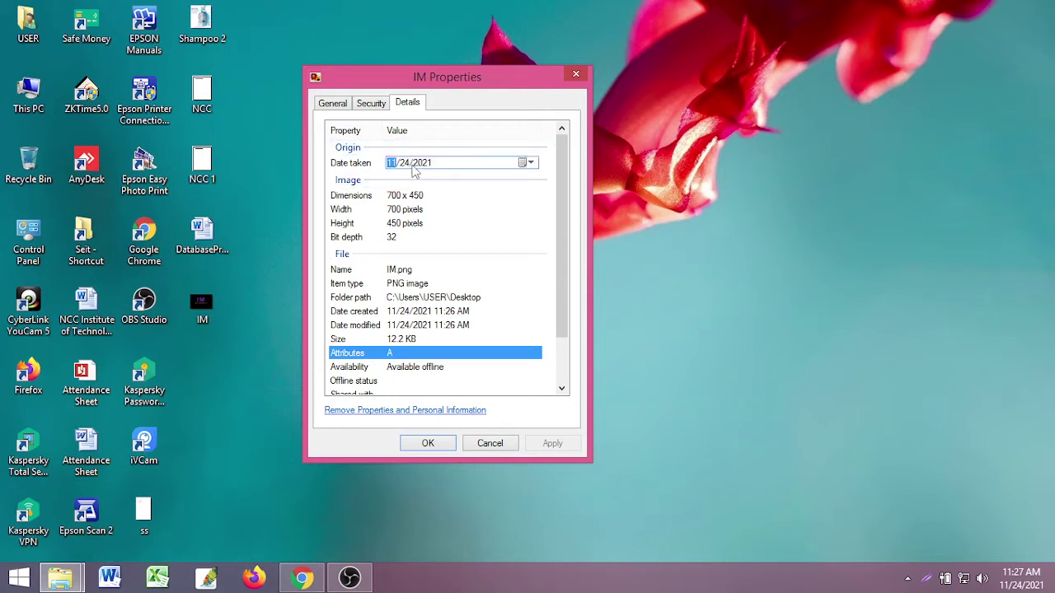
Close and recheck the IM properties, then bring back Chrome with the Fiverr profile
click(576, 74)
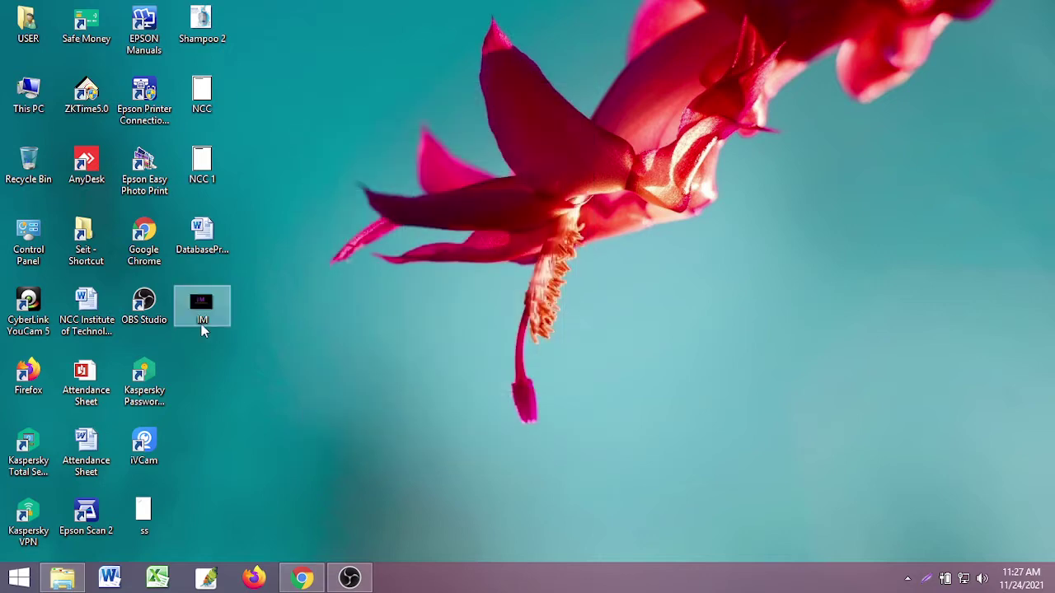
right_click(224, 312)
click(283, 547)
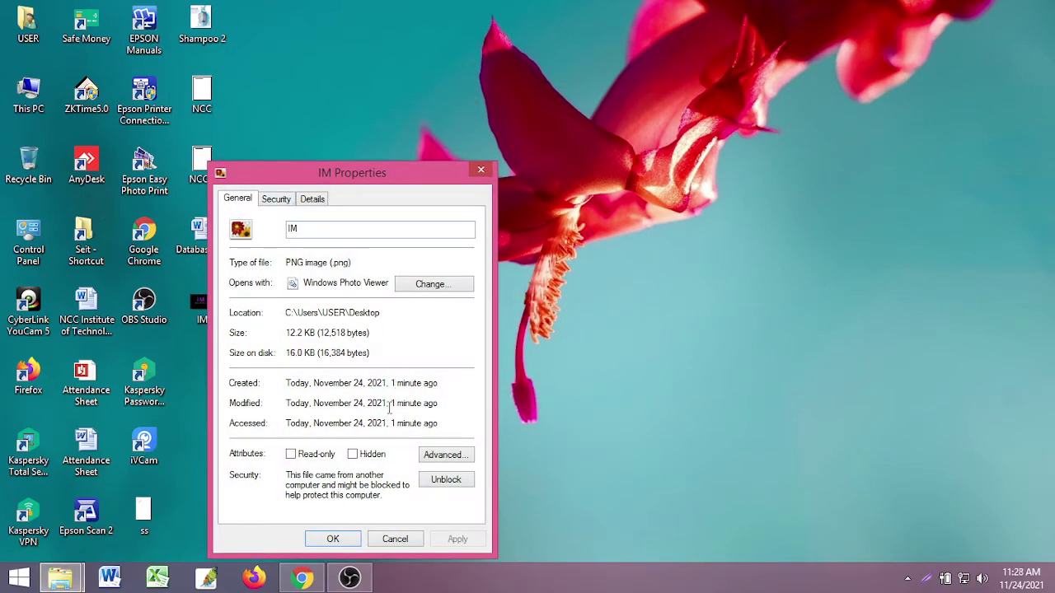
click(481, 170)
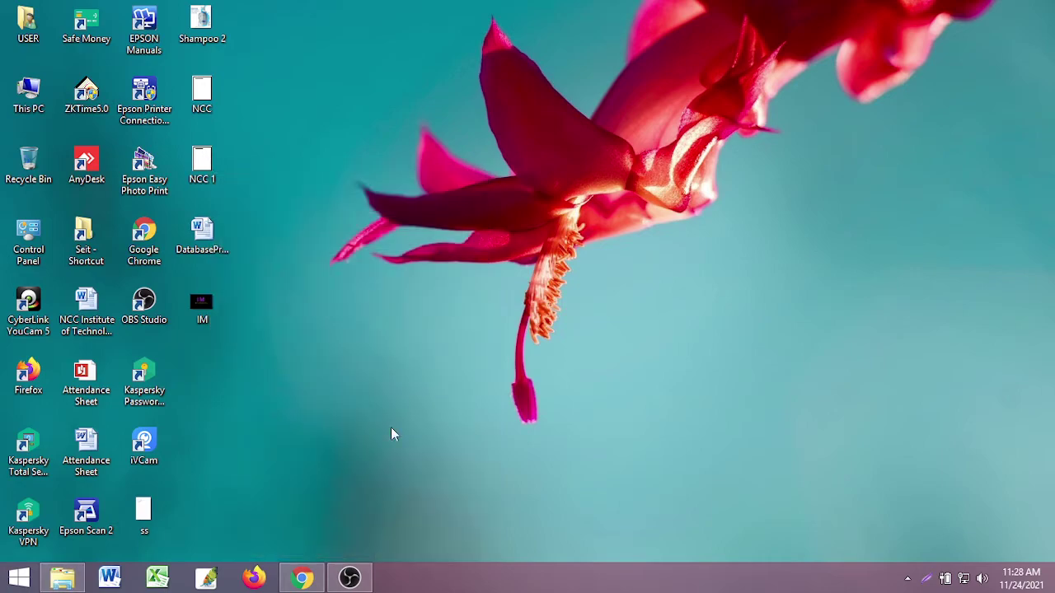
click(303, 580)
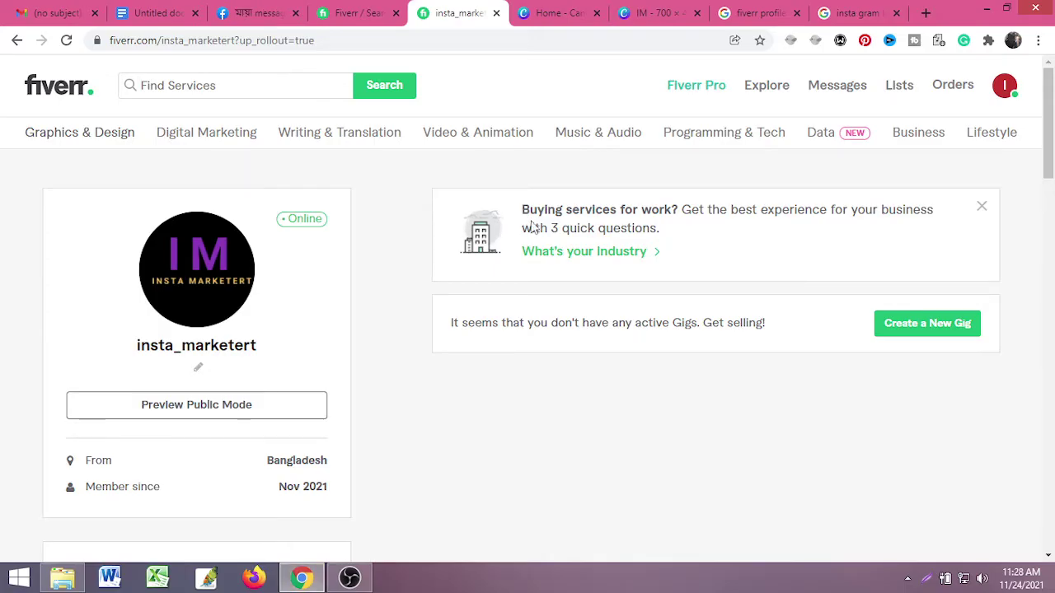
Download the IM design from Canva again as a JPG
click(655, 12)
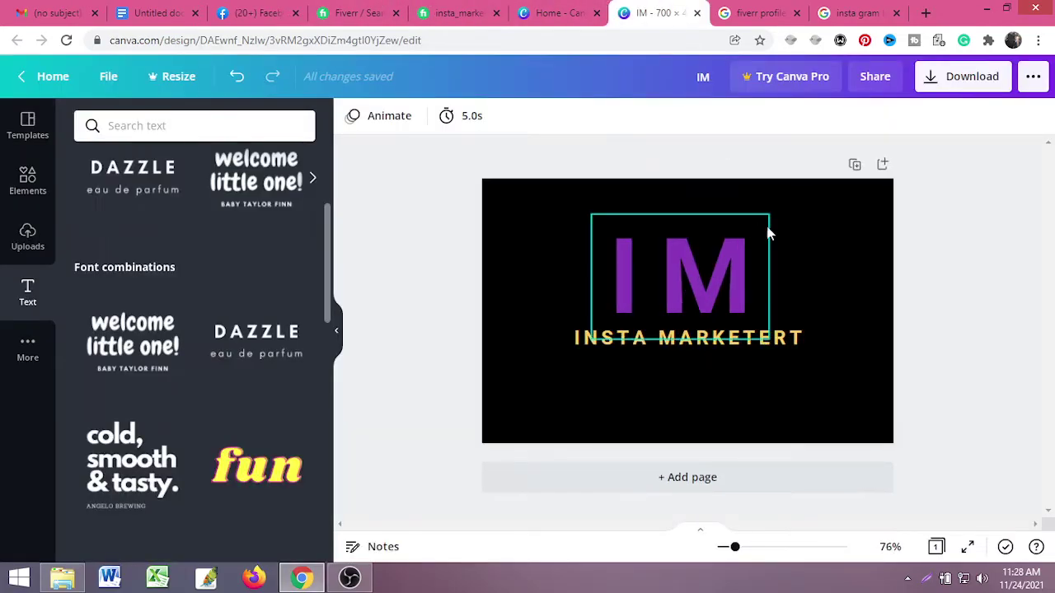
click(973, 83)
click(930, 191)
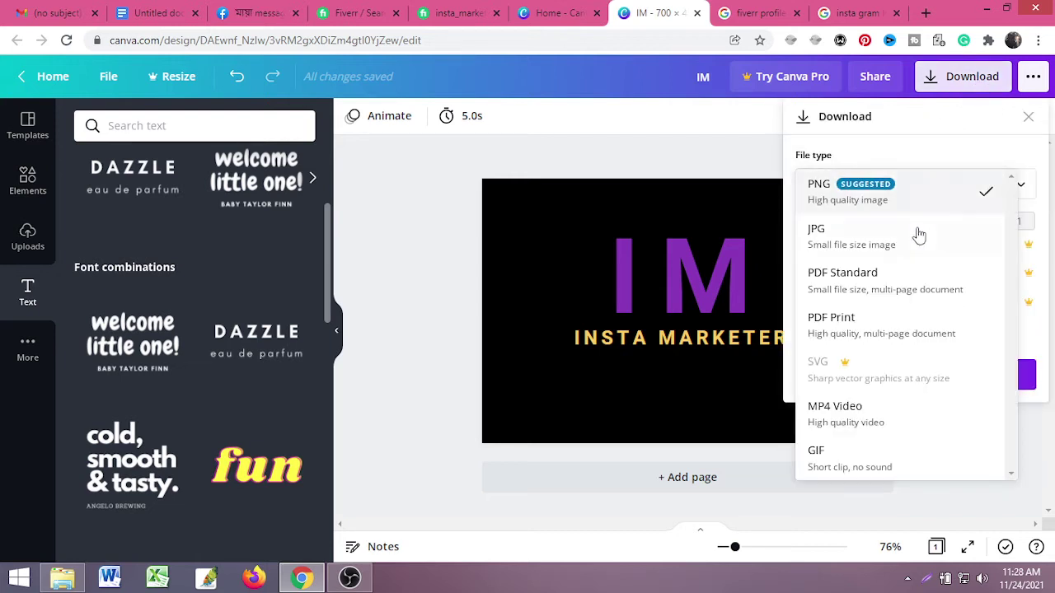
click(888, 253)
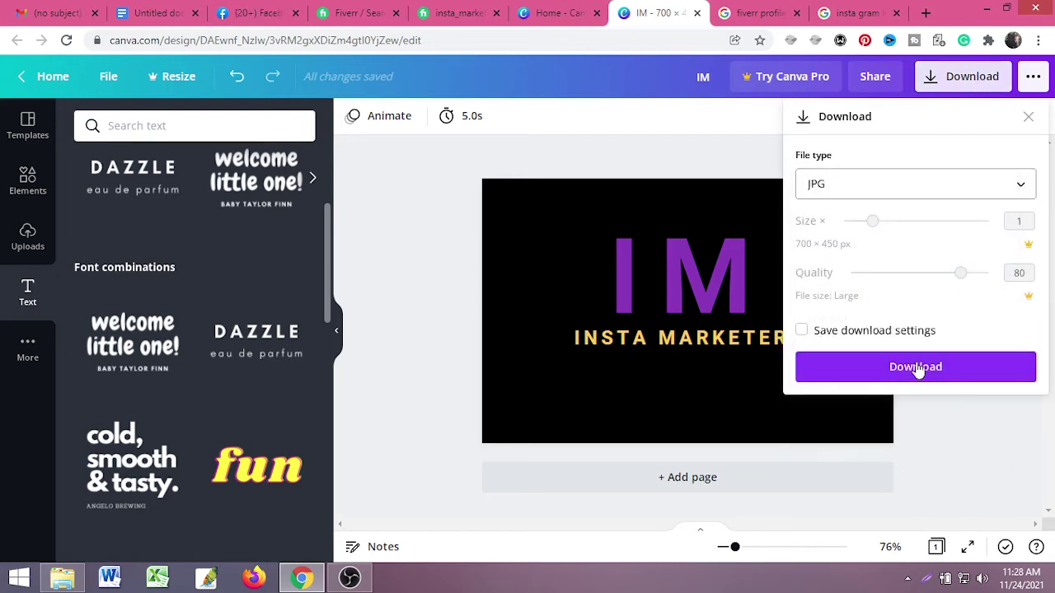
click(903, 369)
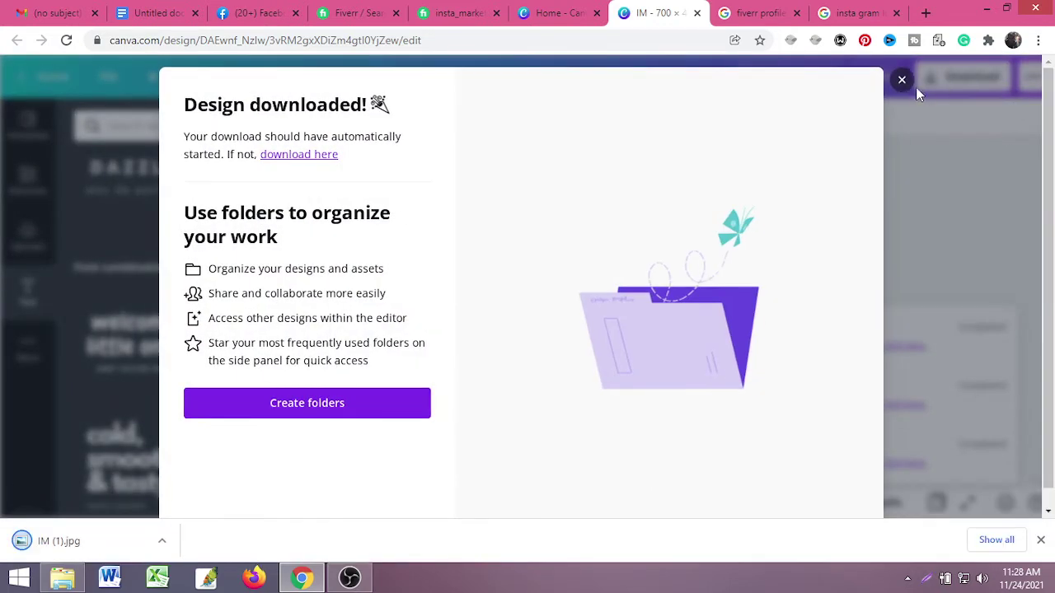
Dismiss the download notice and show IM (1) in its Downloads folder
click(904, 82)
click(166, 542)
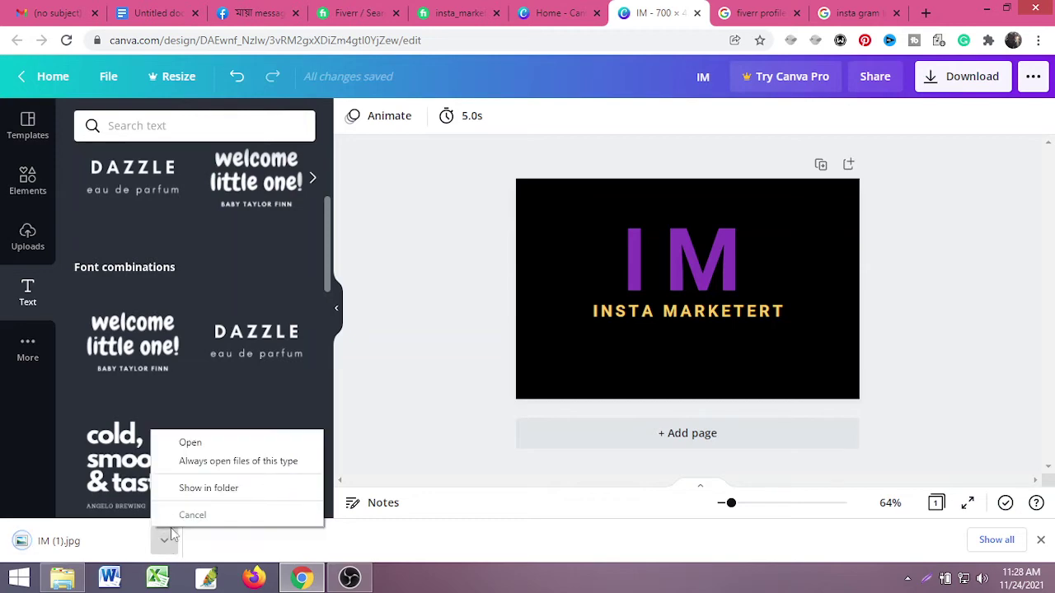
click(209, 486)
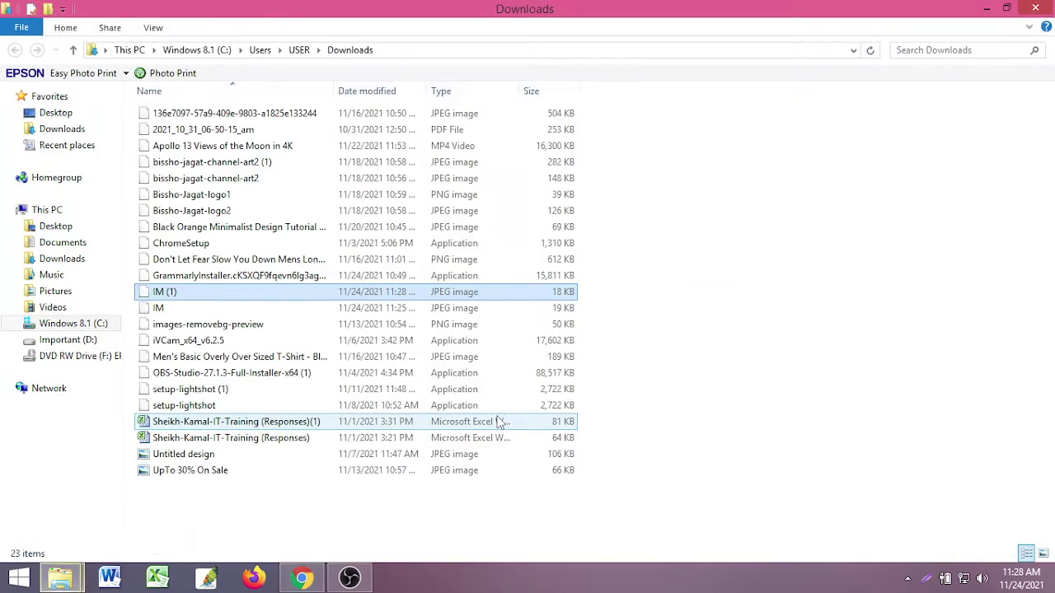
Copy the IM (1) image from Downloads and paste it onto the desktop
right_click(188, 296)
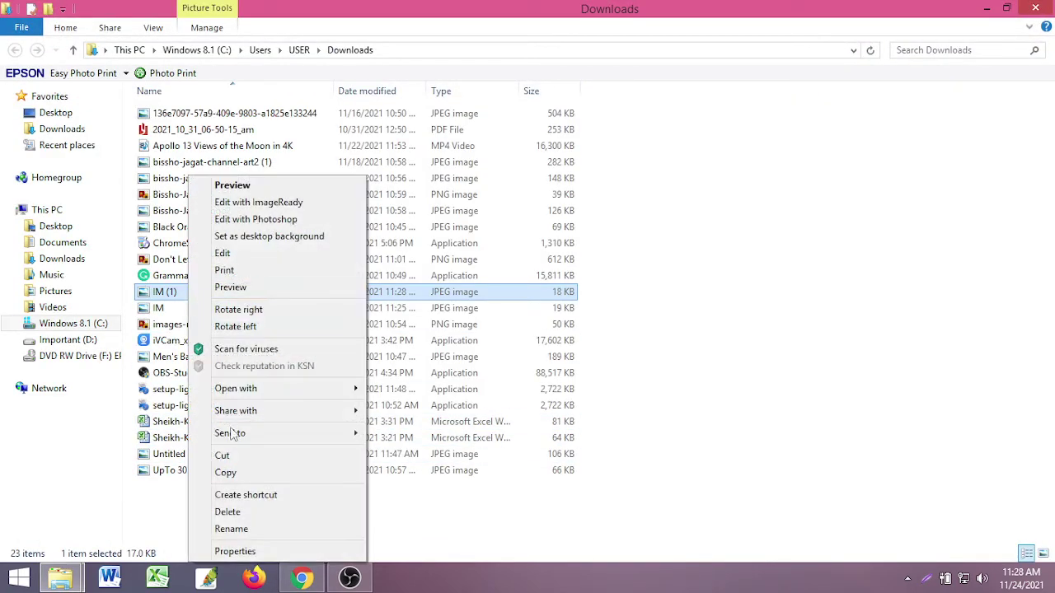
click(222, 472)
click(1036, 7)
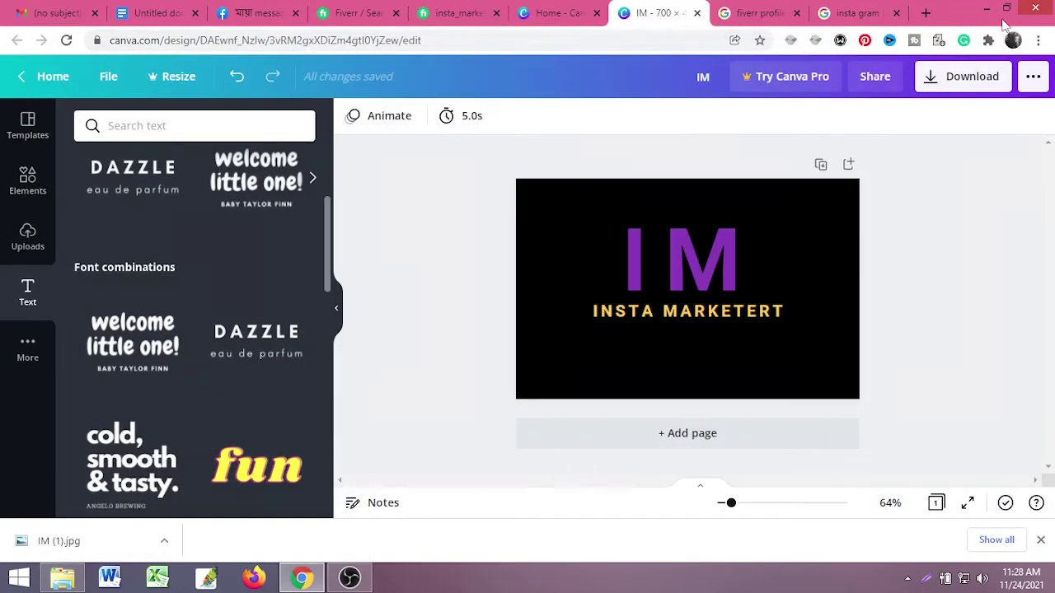
click(986, 9)
right_click(270, 259)
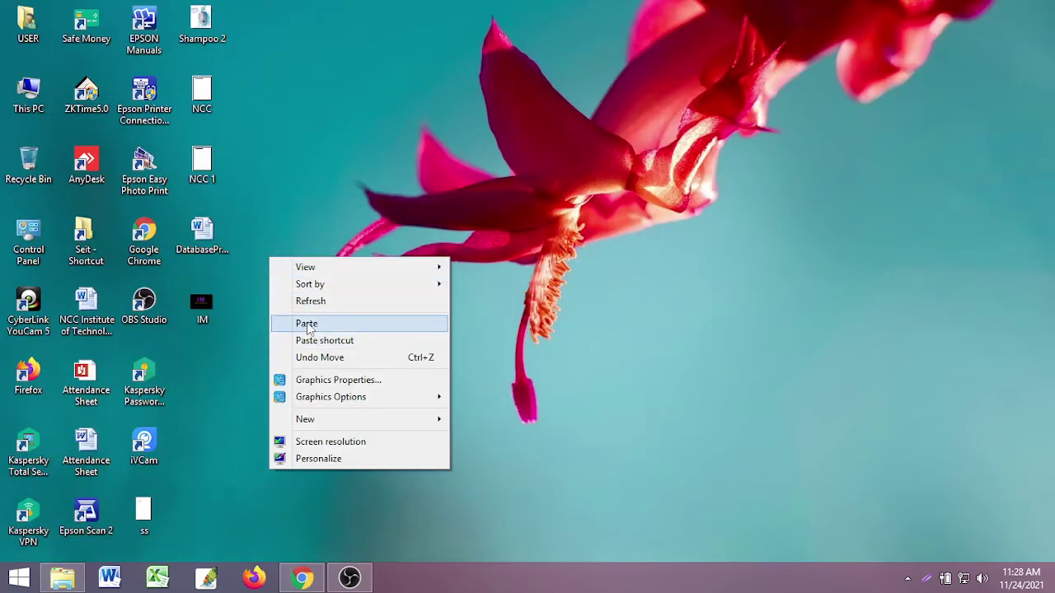
click(306, 323)
Show the Details tab of the pasted image's properties
right_click(254, 239)
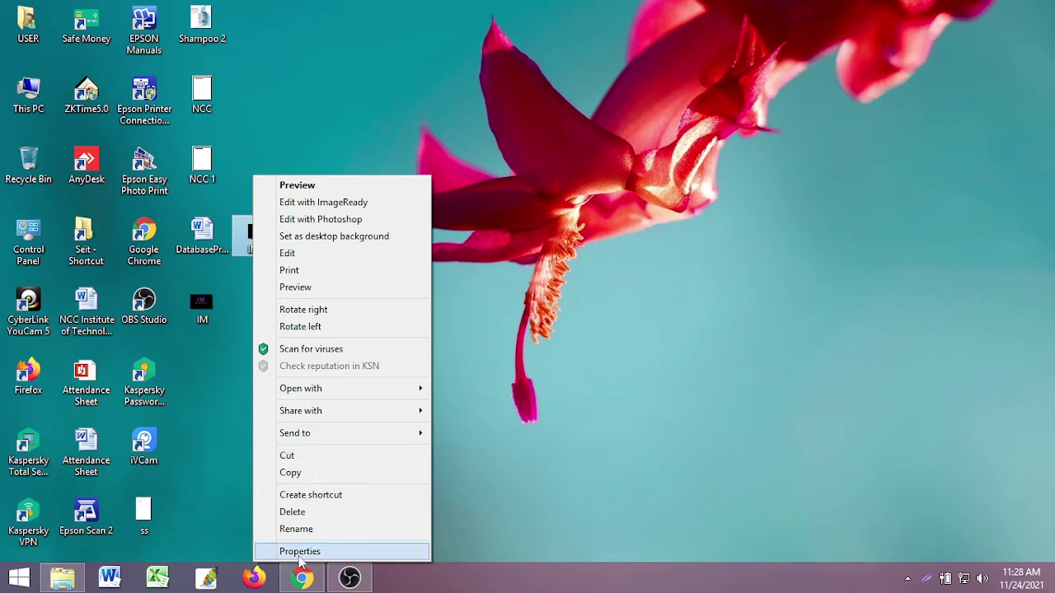
click(300, 552)
click(358, 200)
Set Title and Subject to 'insta marketert' and give the image a five-star rating
click(383, 259)
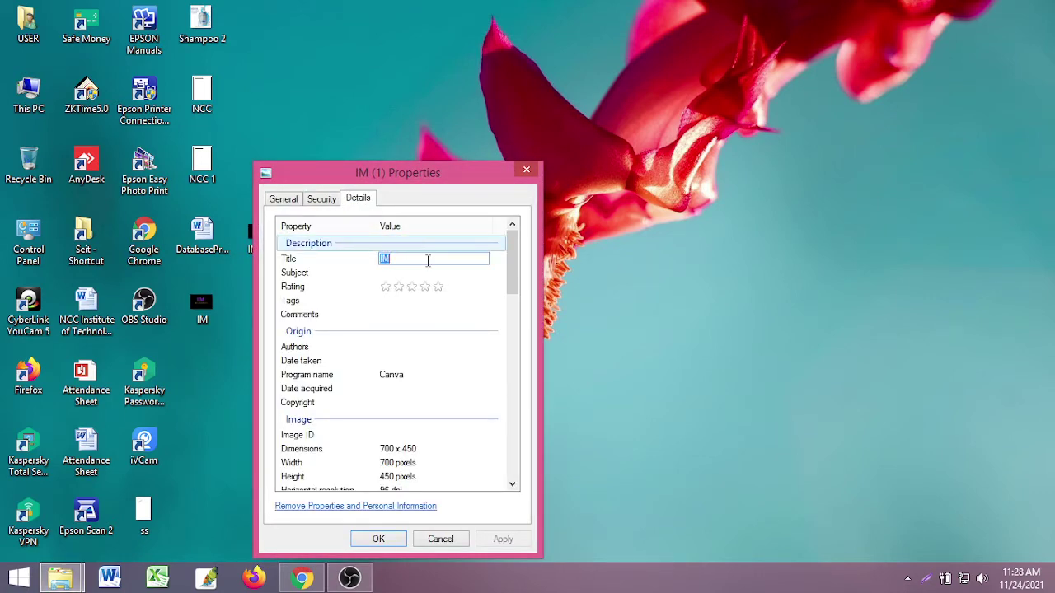
click(321, 199)
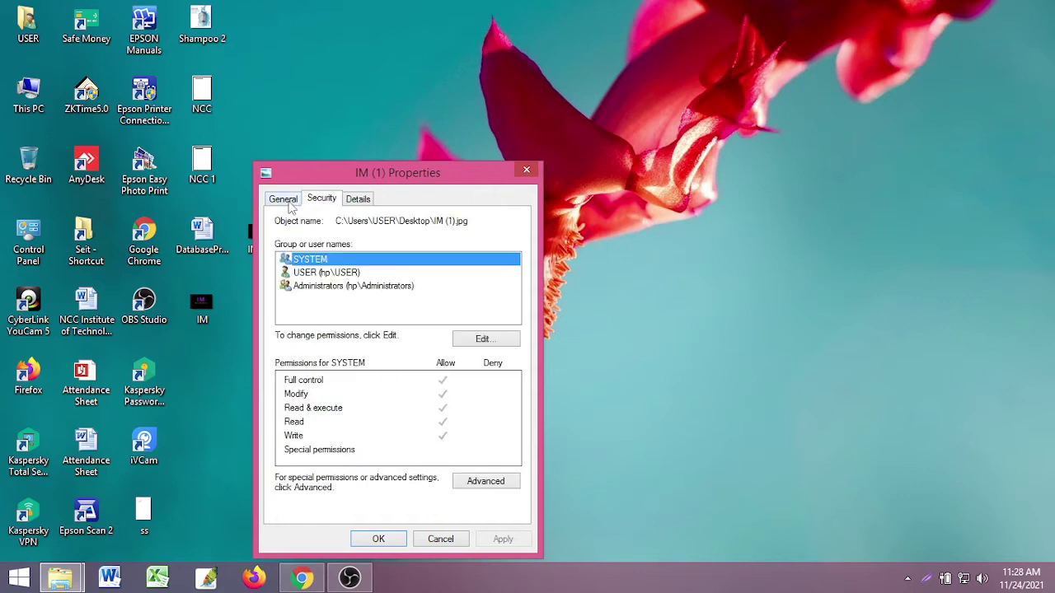
click(282, 199)
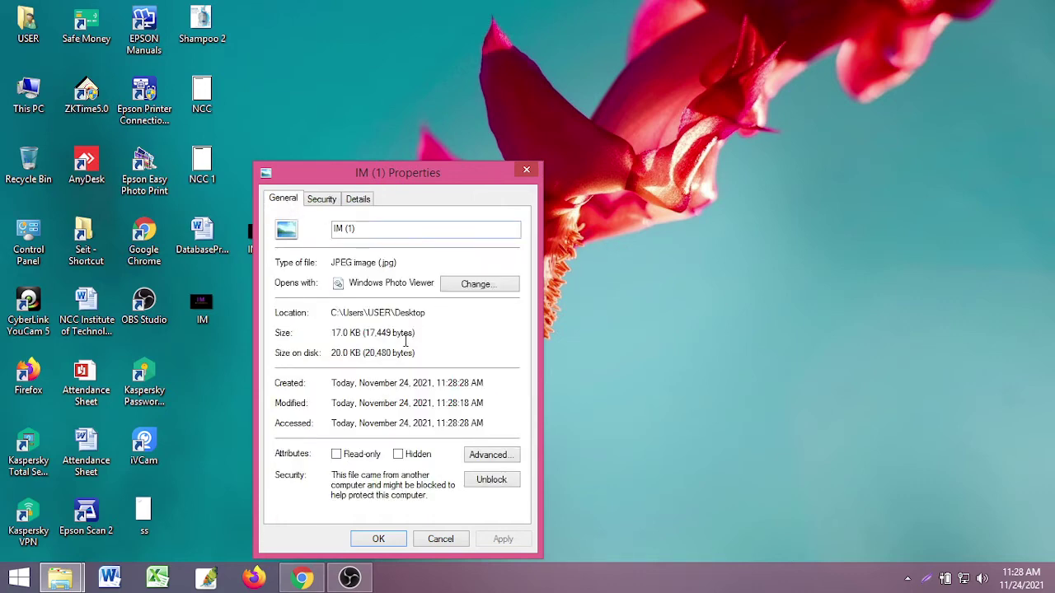
click(368, 203)
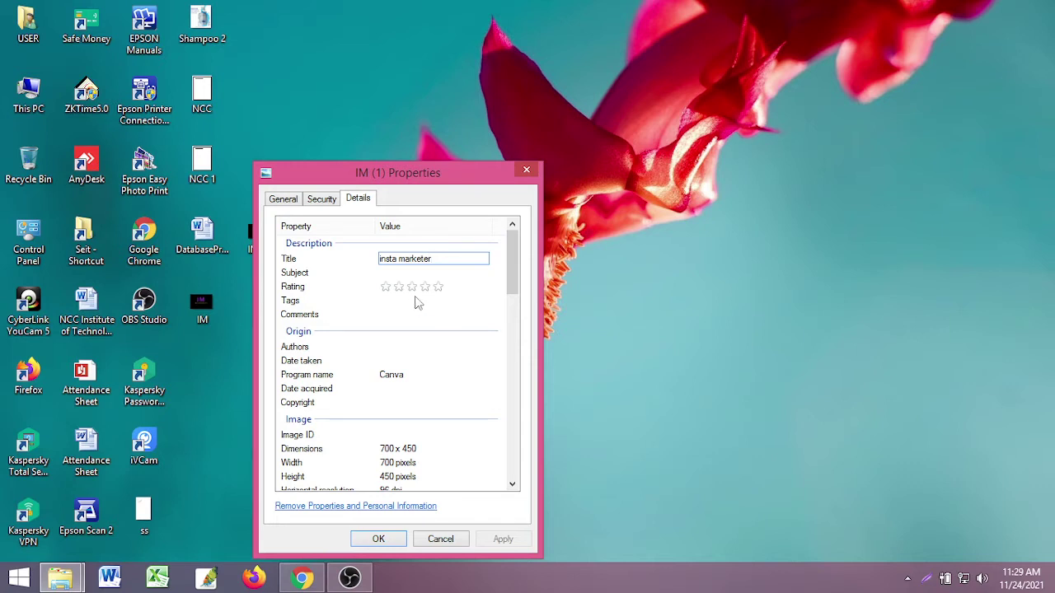
click(399, 273)
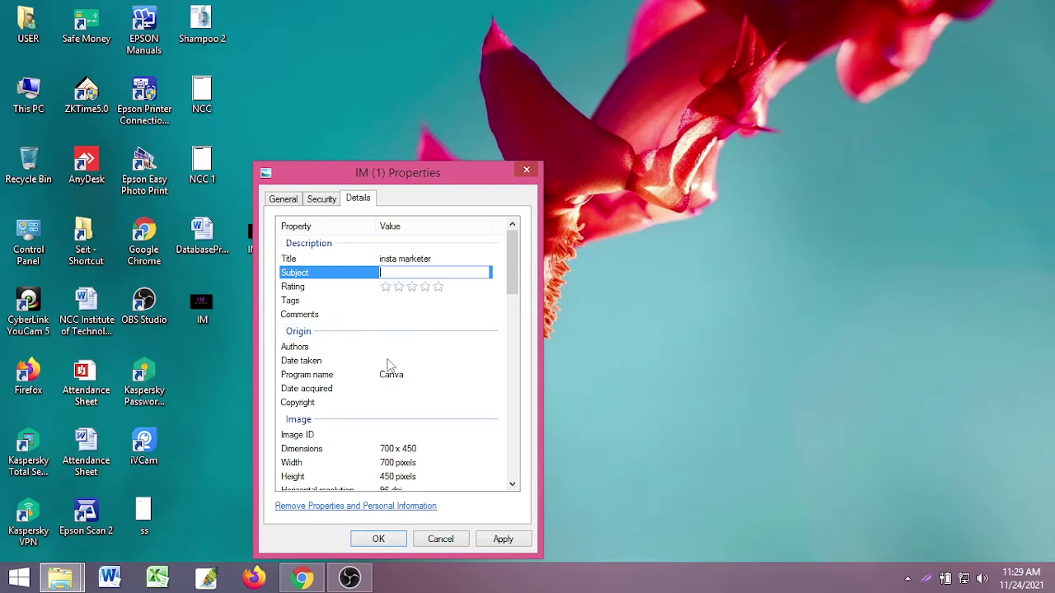
key(Up)
click(454, 254)
drag(454, 254, 350, 268)
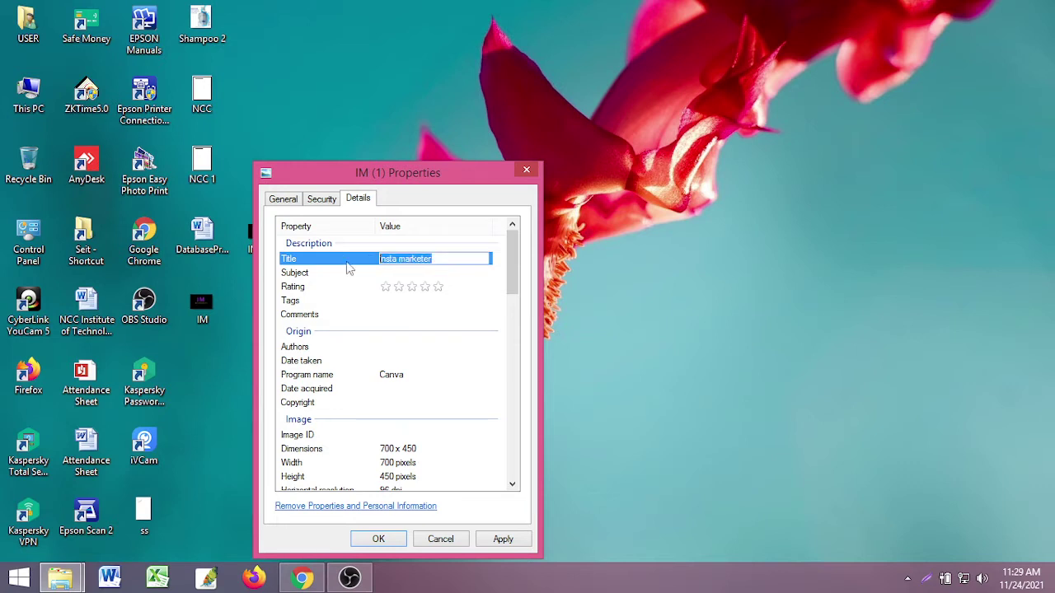
click(445, 259)
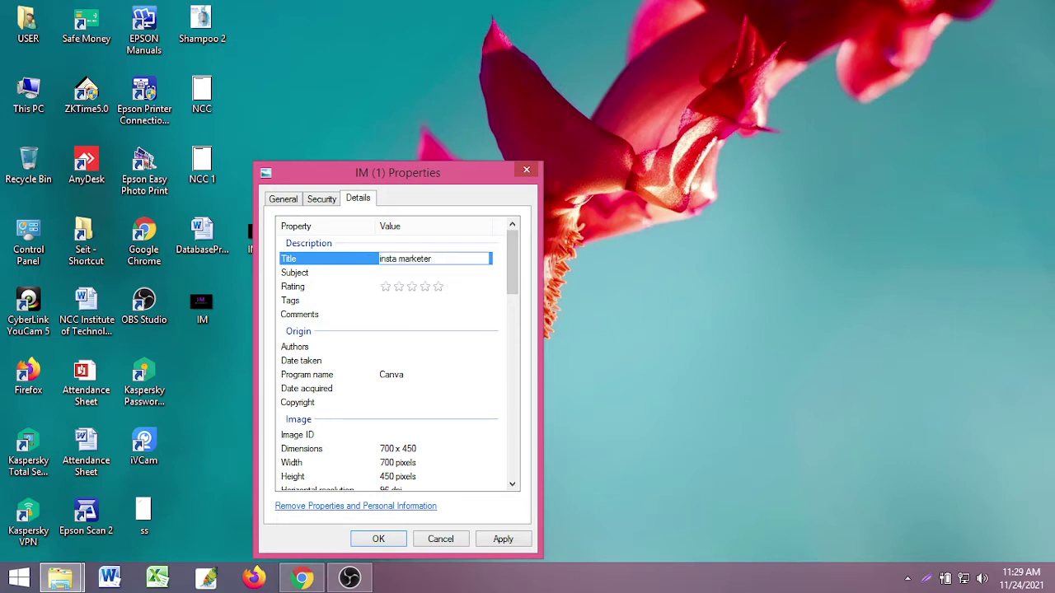
drag(455, 257, 340, 258)
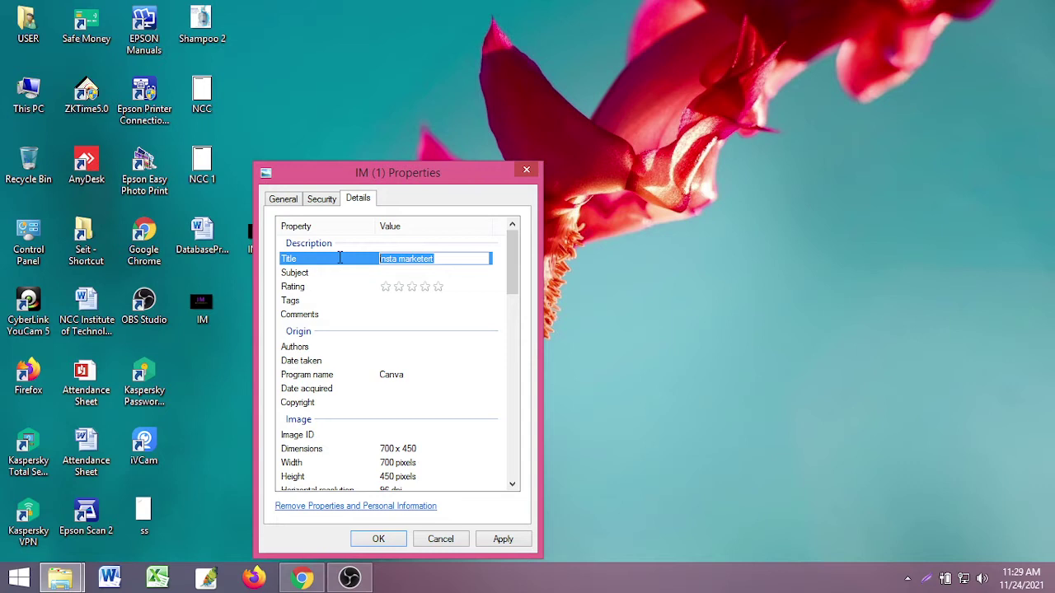
click(399, 271)
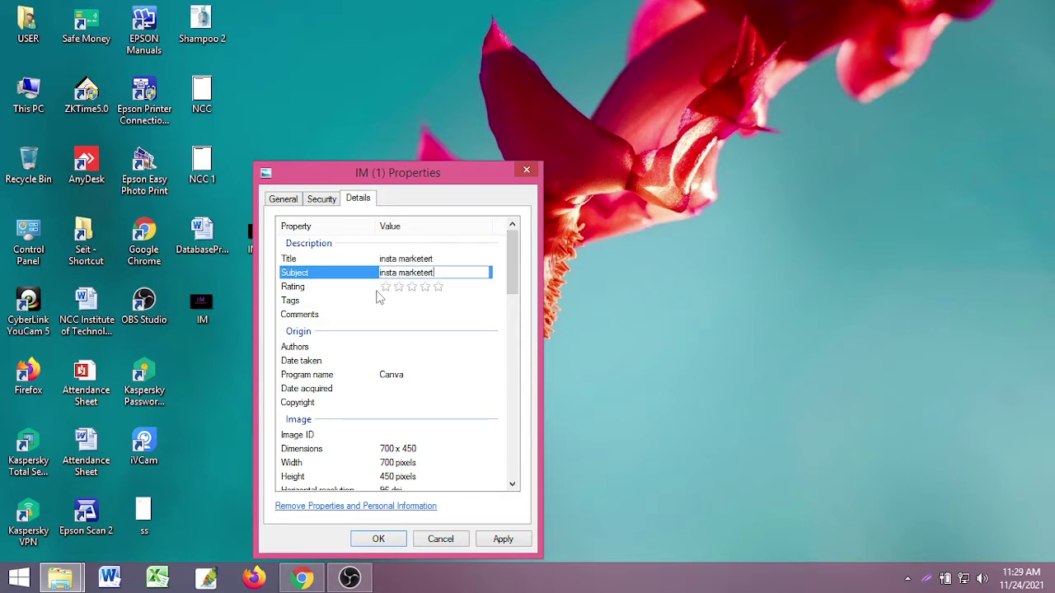
click(394, 289)
click(436, 288)
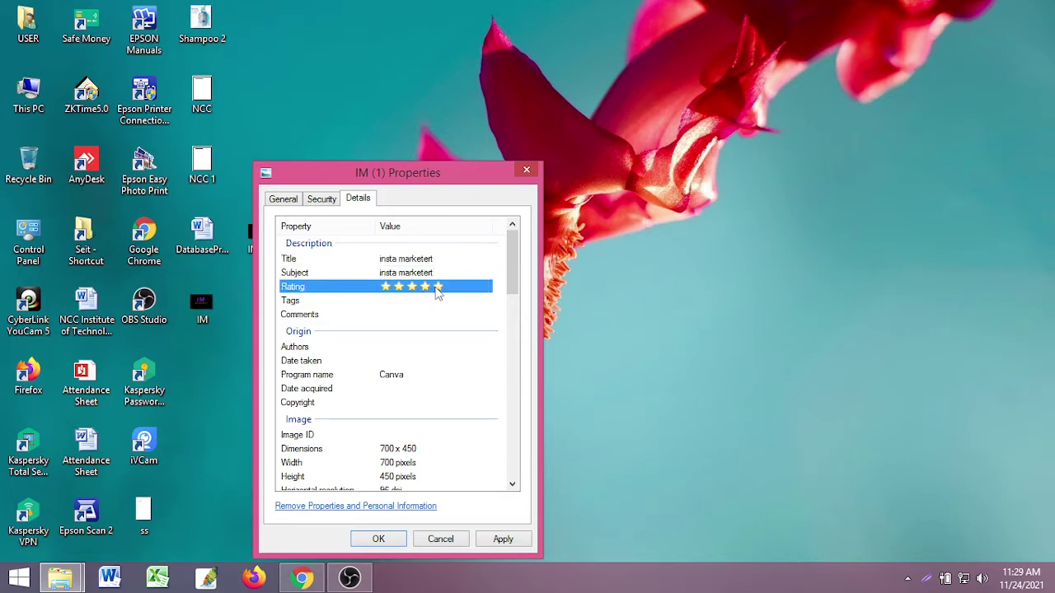
Add tags 'instagram marketing', 'instagram promotion' and 'digital marketing'
click(388, 301)
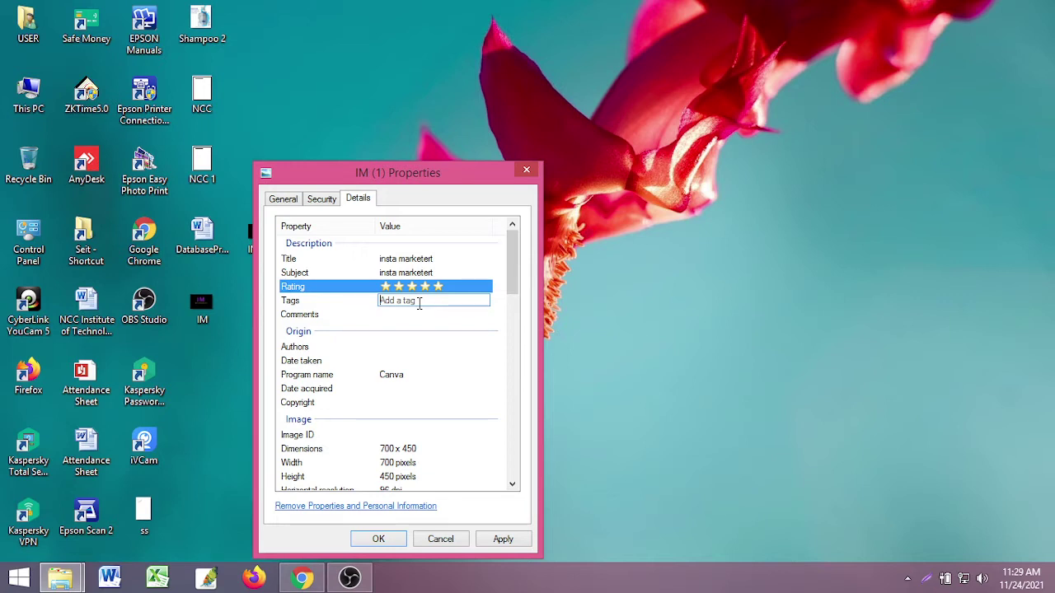
text(instagram marketing;)
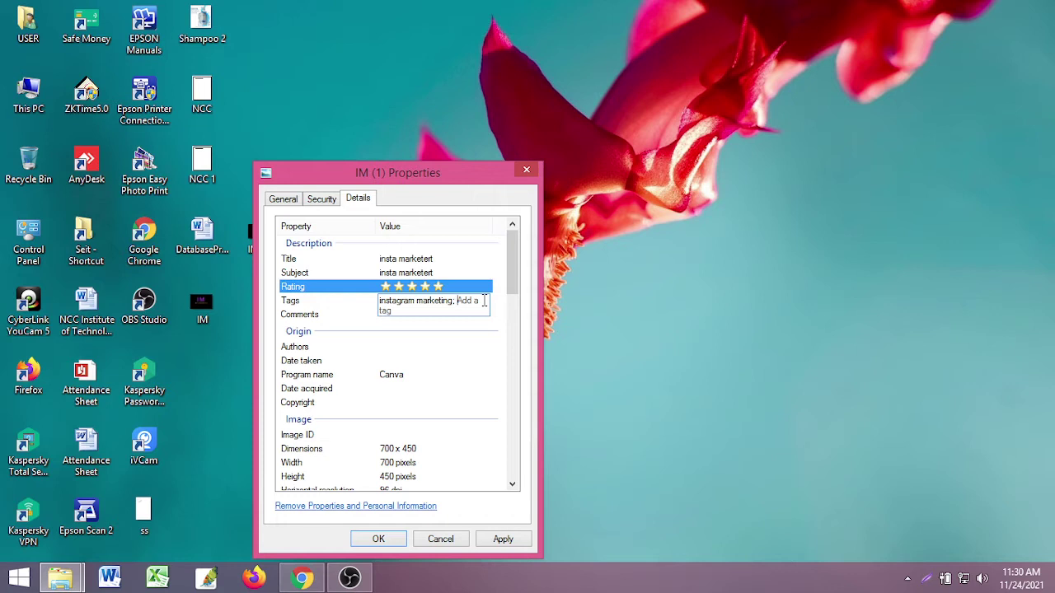
text(in)
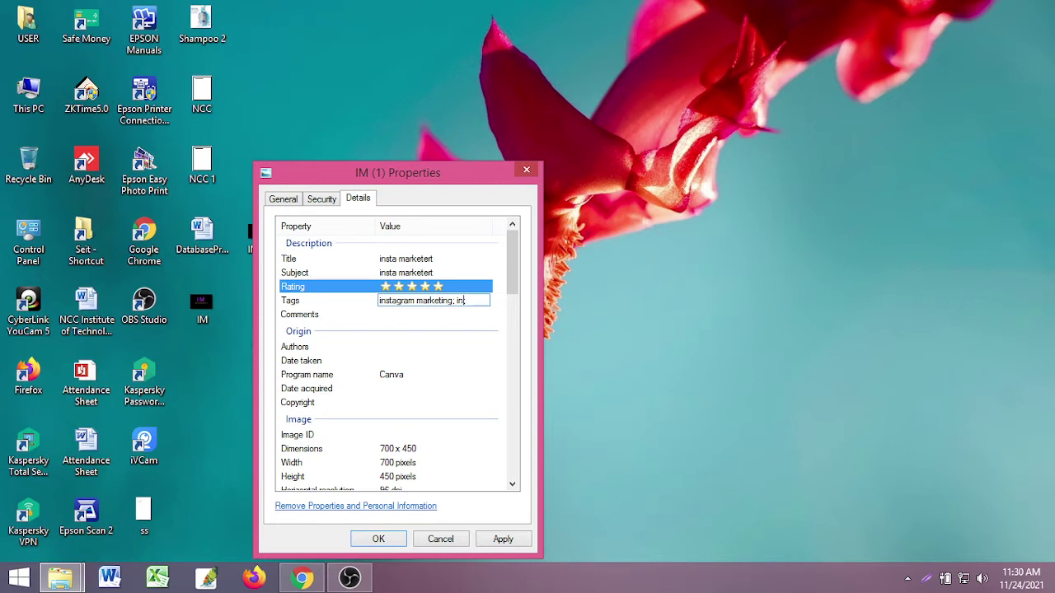
text(stagram )
text(promo)
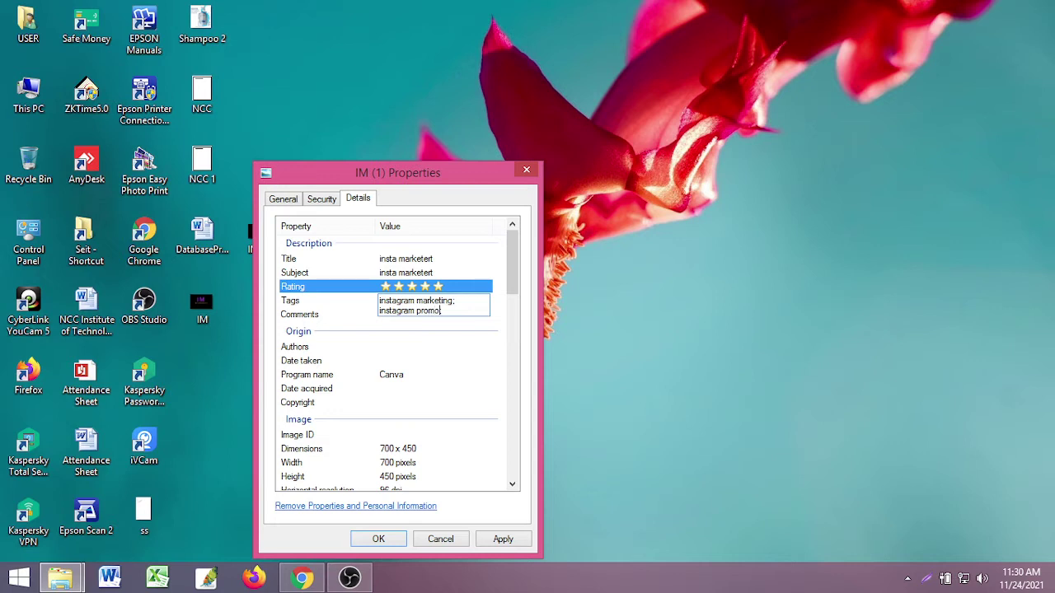
text(tion;)
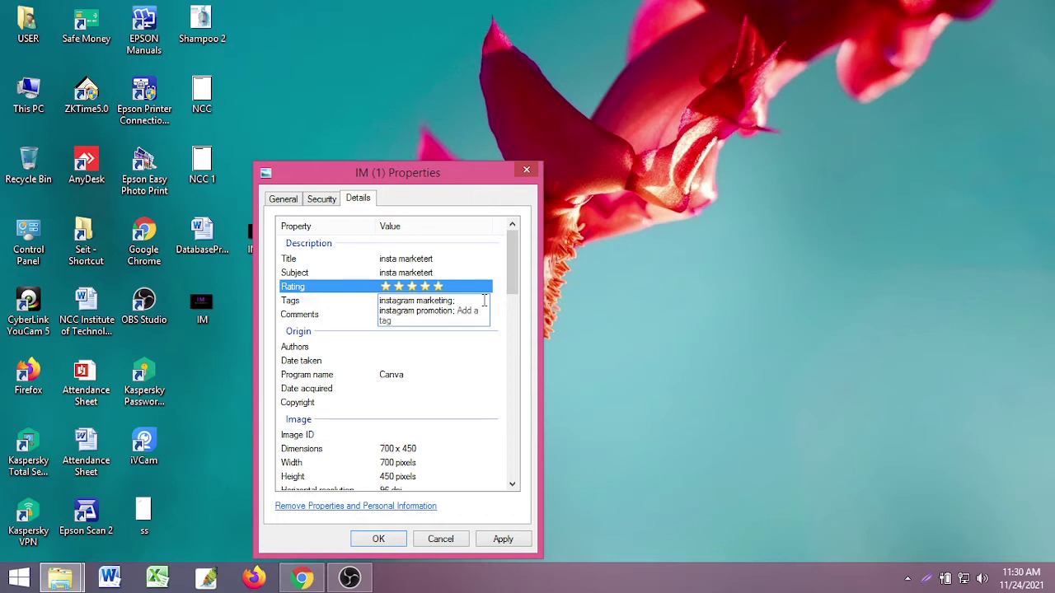
text(digital marketing;)
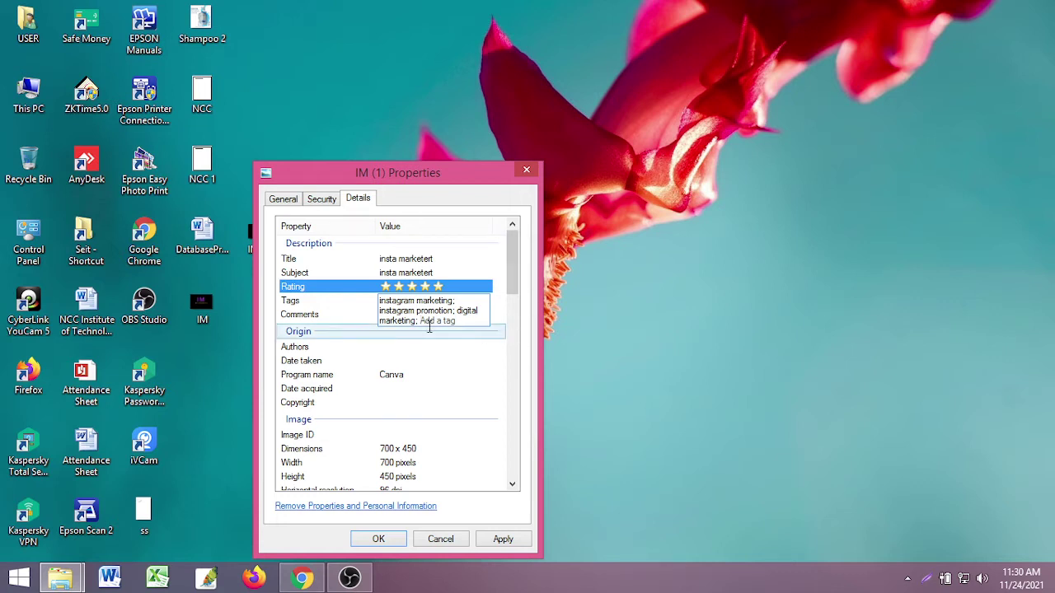
click(406, 314)
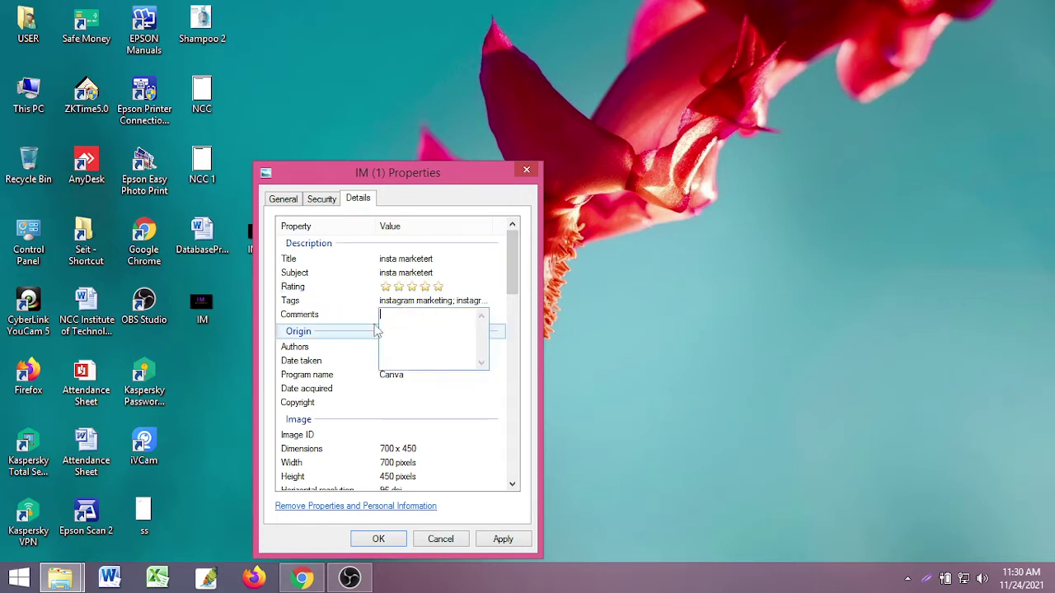
Copy the seller self-introduction from the Gmail message and paste it into Comments
click(302, 577)
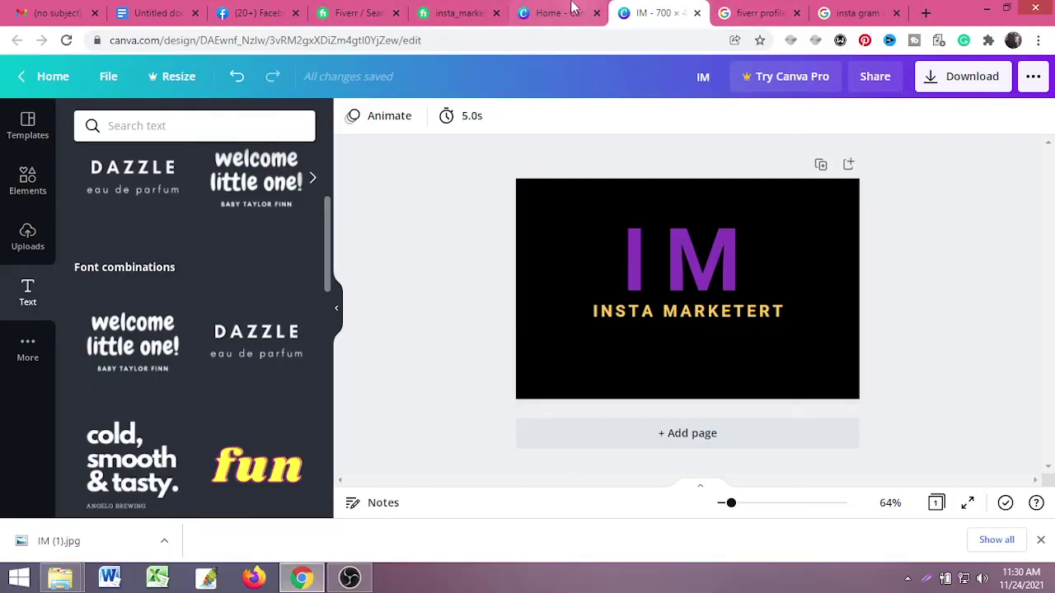
click(25, 10)
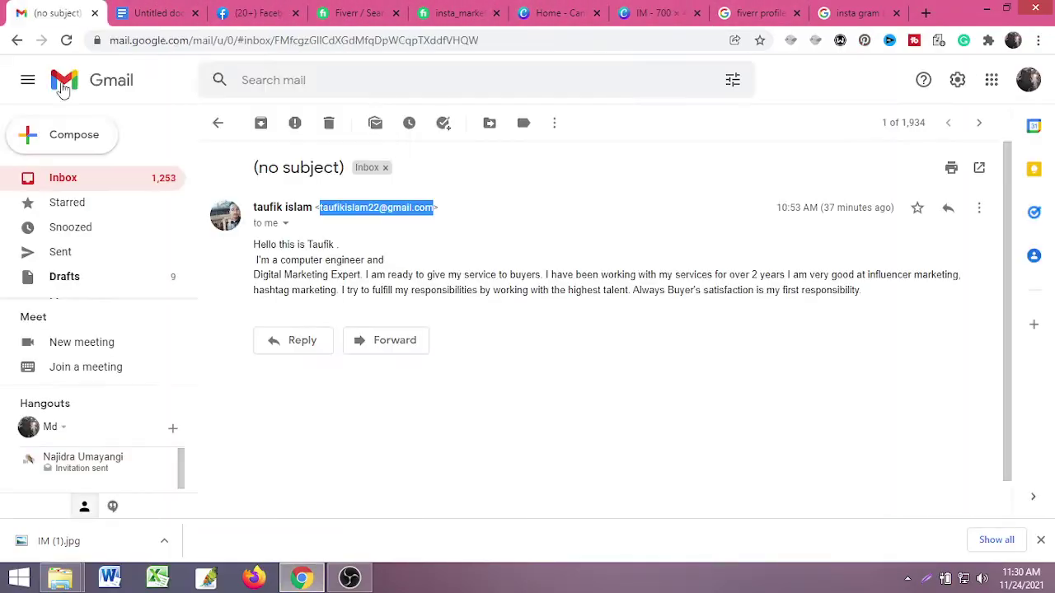
drag(255, 244, 872, 306)
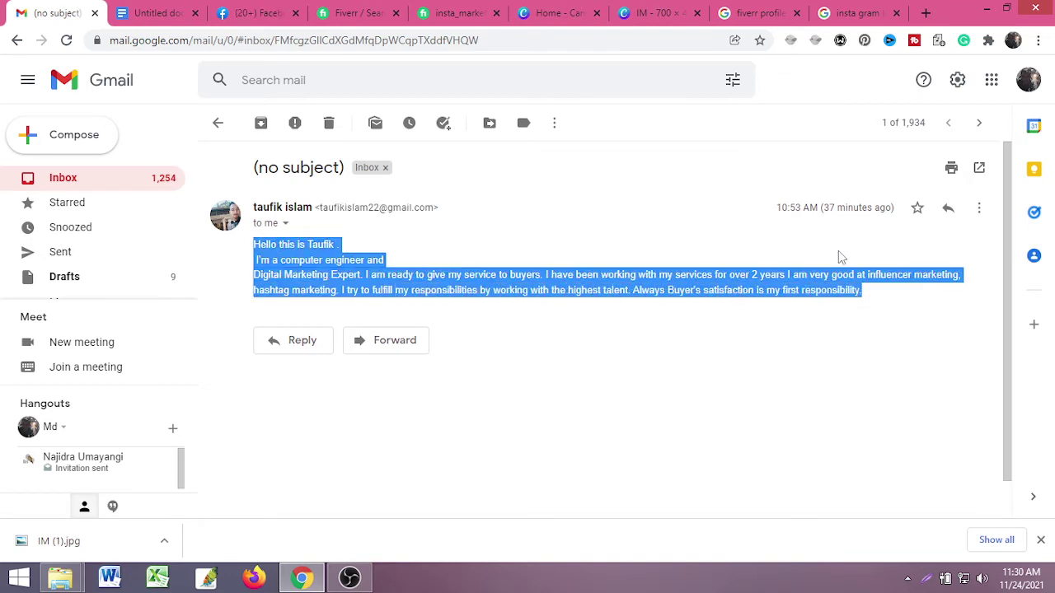
click(778, 13)
click(662, 8)
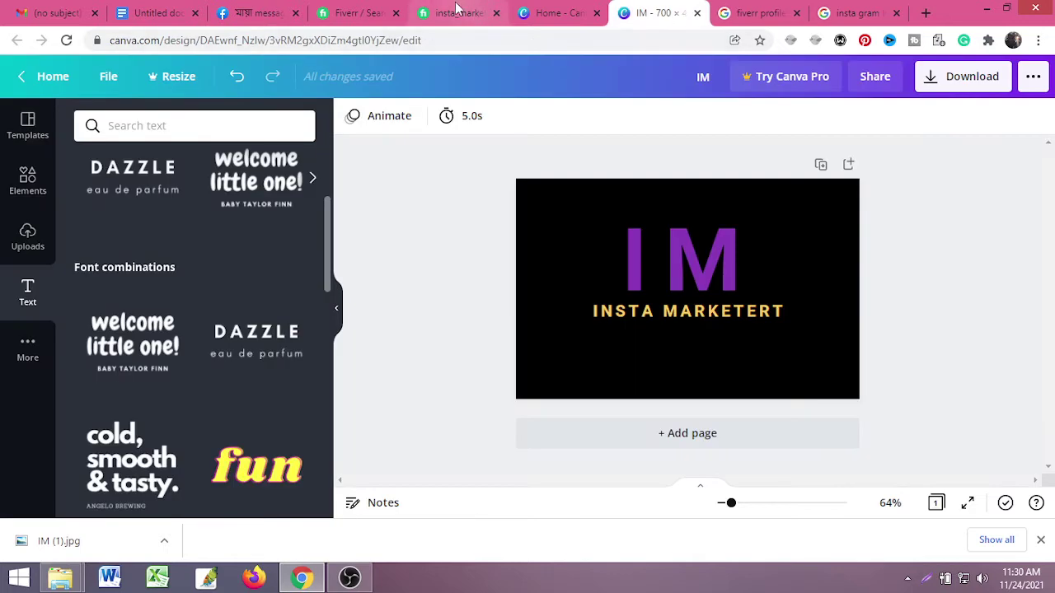
click(458, 13)
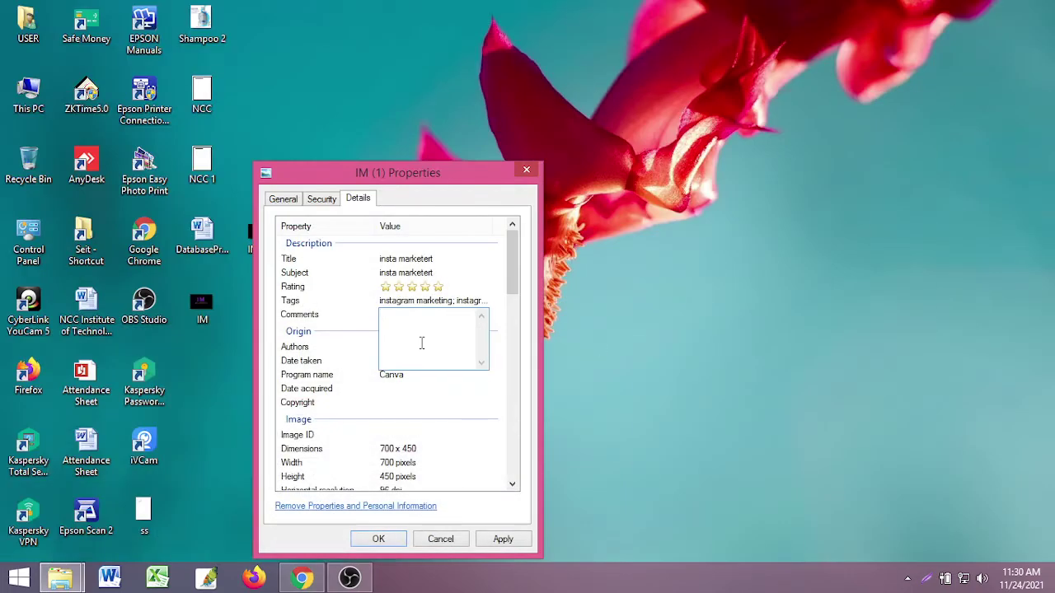
key(ctrl+v)
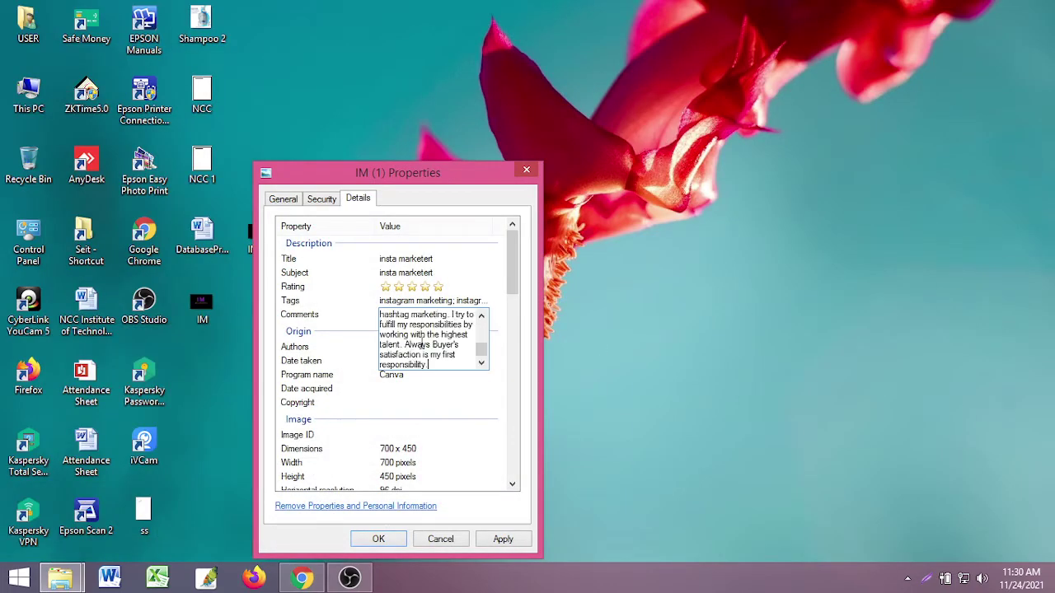
Set Authors to 'insta marketert' and Date taken to November 24, 2021
click(487, 422)
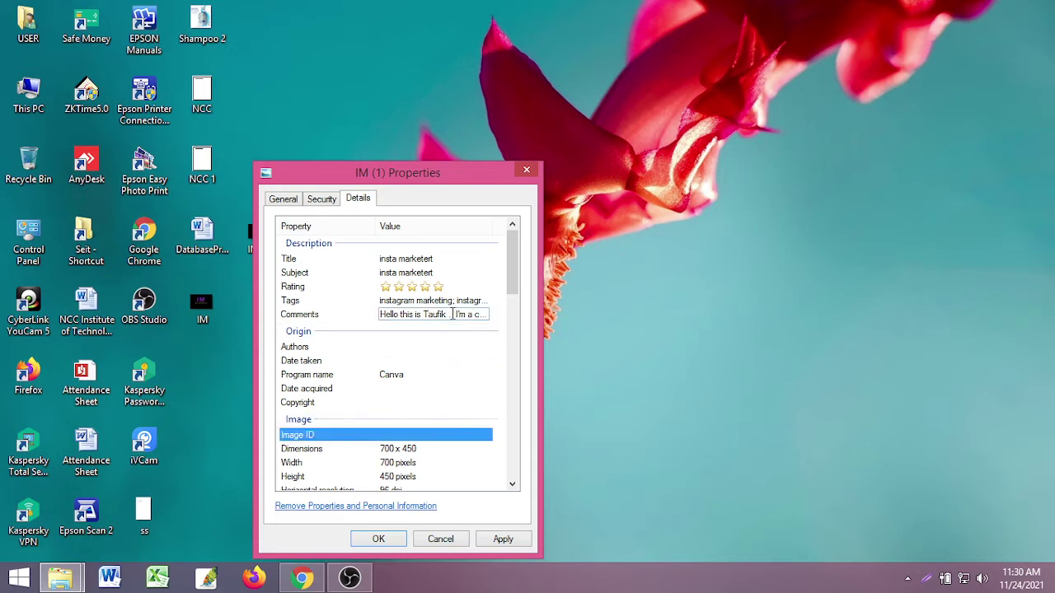
click(427, 344)
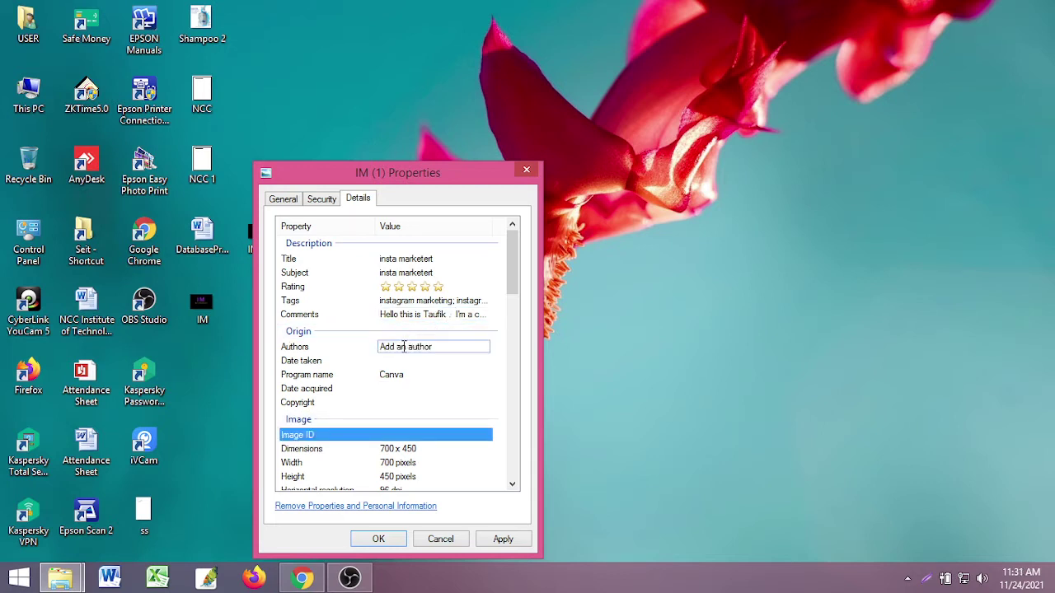
click(405, 262)
key(ctrl+c)
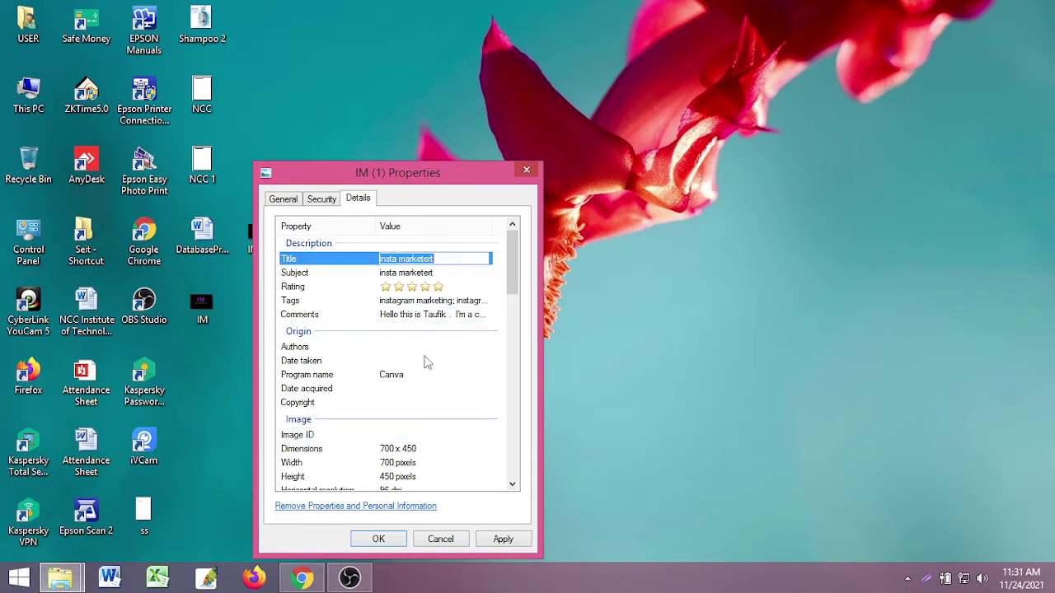
click(407, 346)
key(ctrl+v)
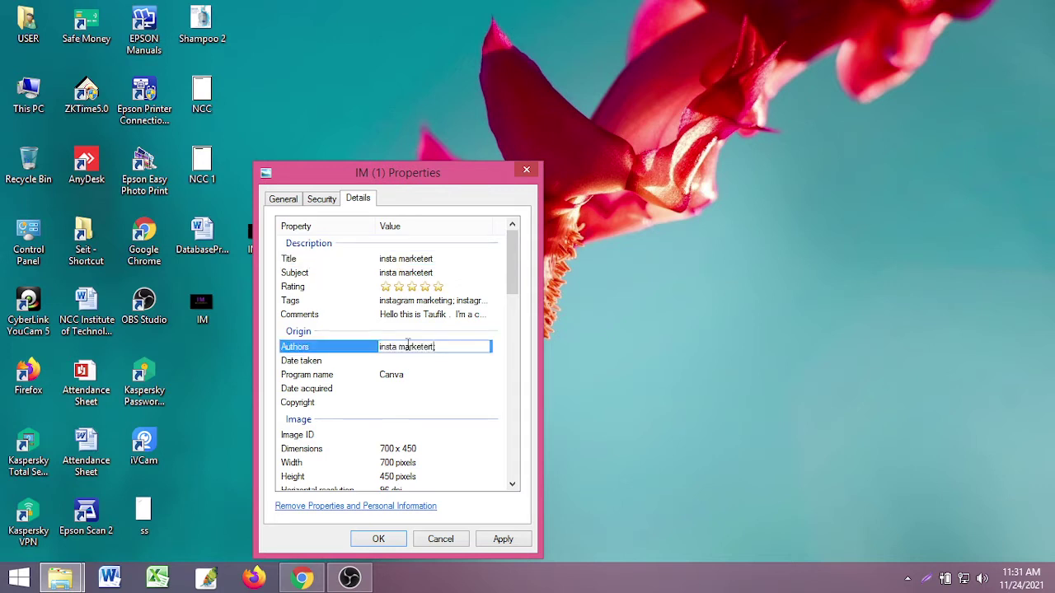
click(394, 362)
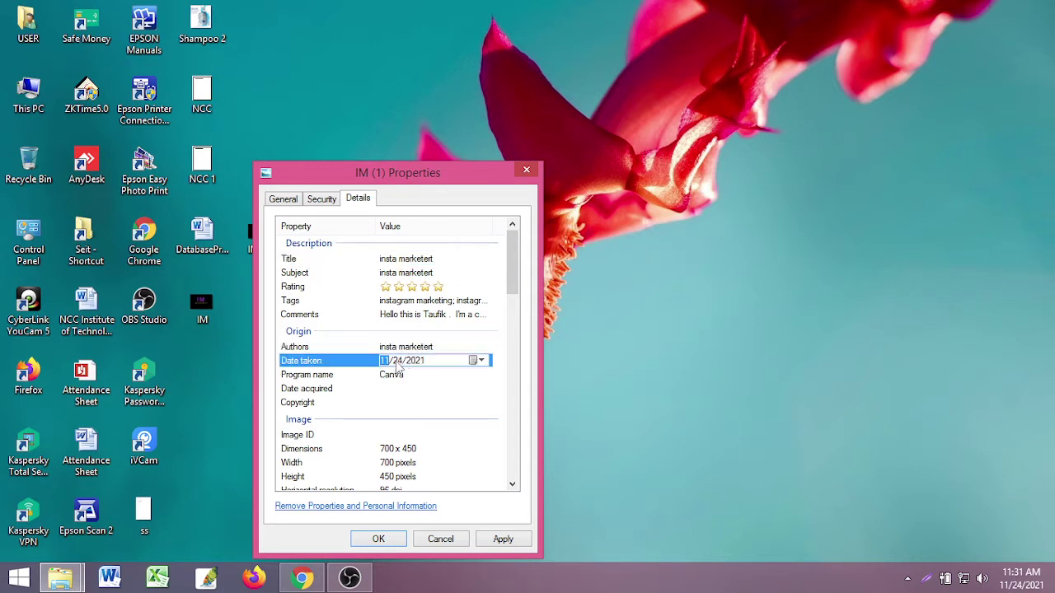
click(480, 360)
click(429, 450)
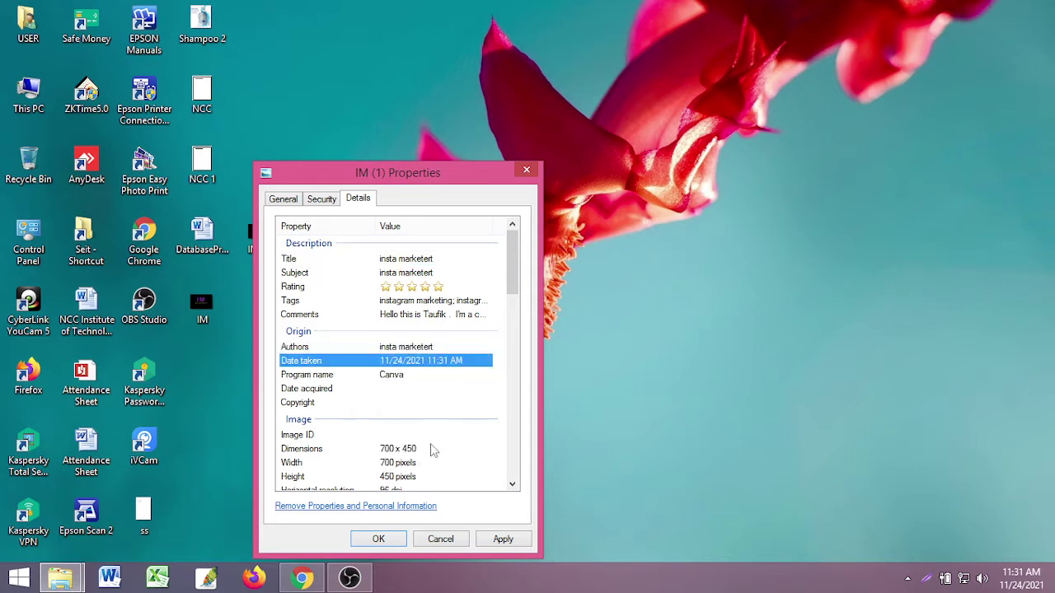
click(413, 377)
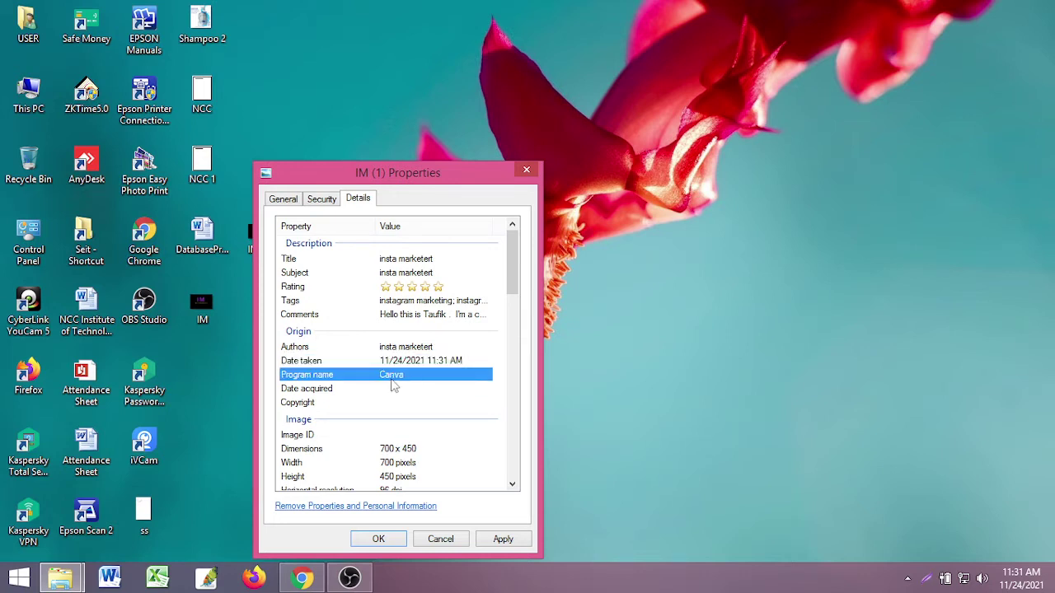
Set Copyright to 'insta marketert', then apply and confirm the property changes
click(392, 402)
key(ctrl+v)
click(360, 393)
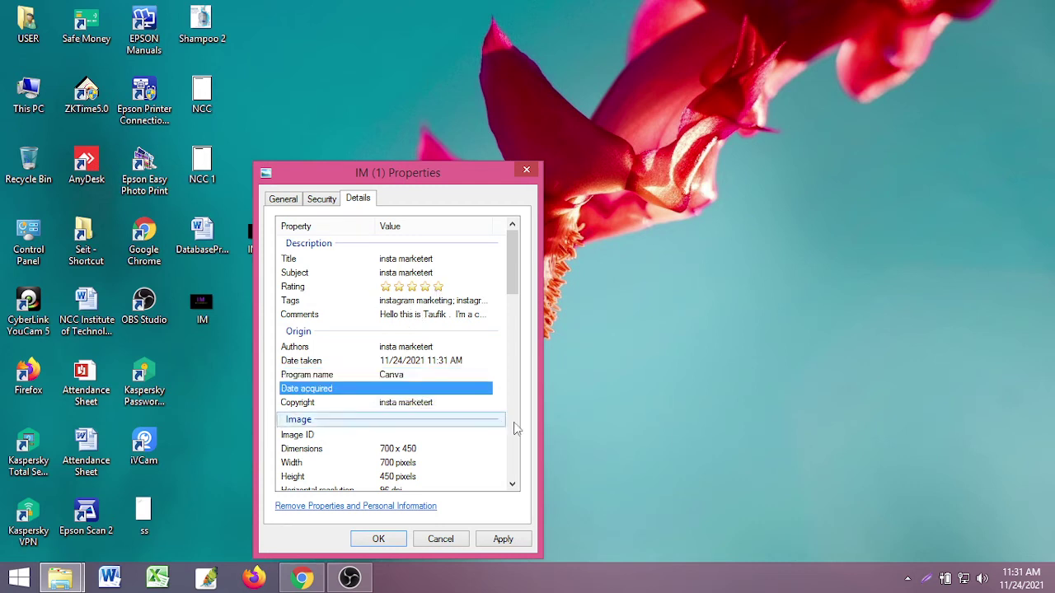
scroll(494, 420, down, 7)
click(504, 540)
click(504, 540)
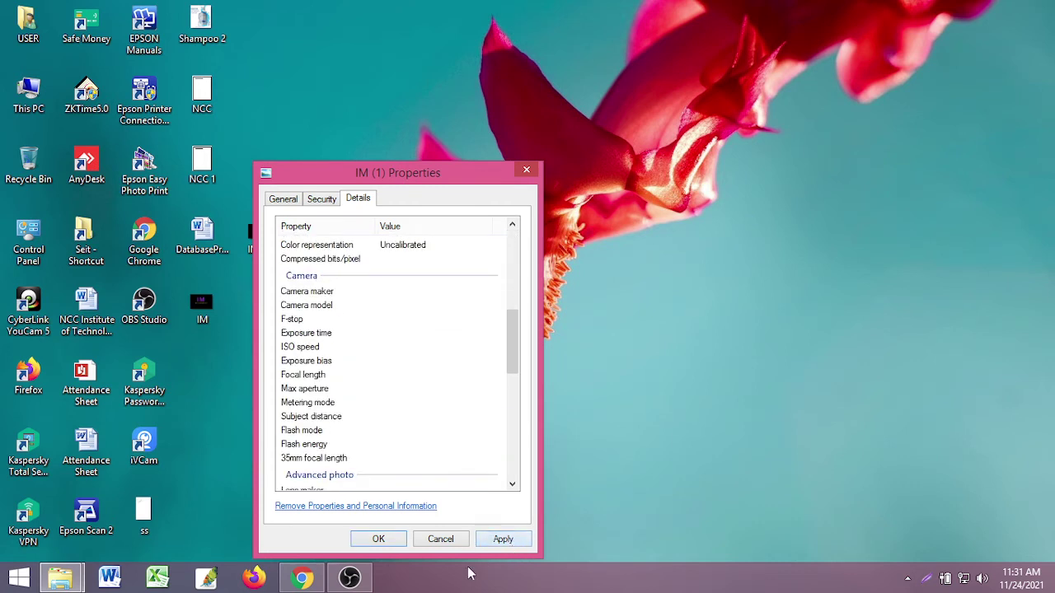
scroll(477, 381, up, 7)
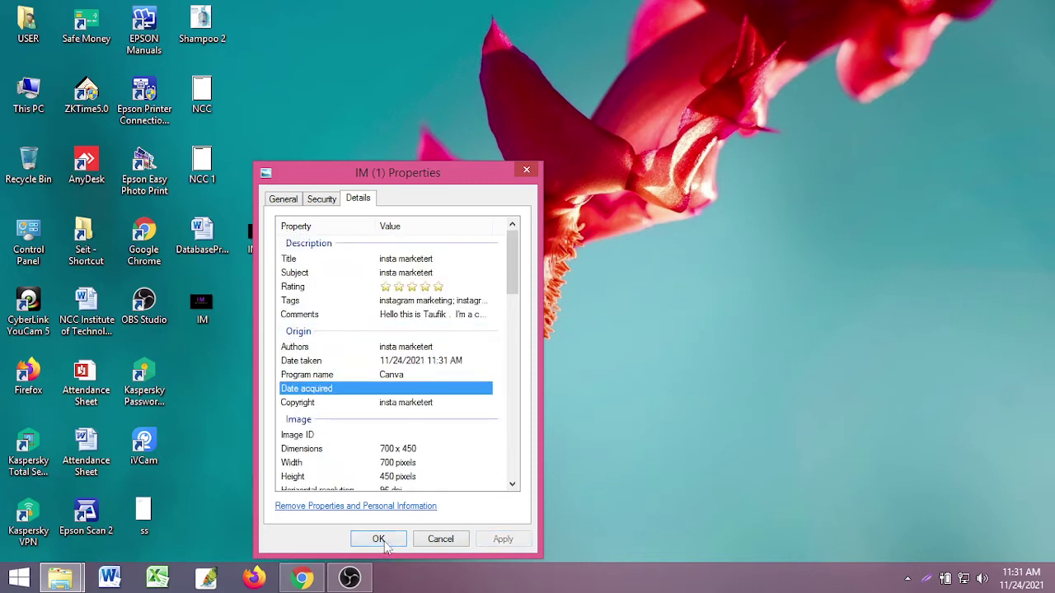
click(381, 540)
right_click(271, 246)
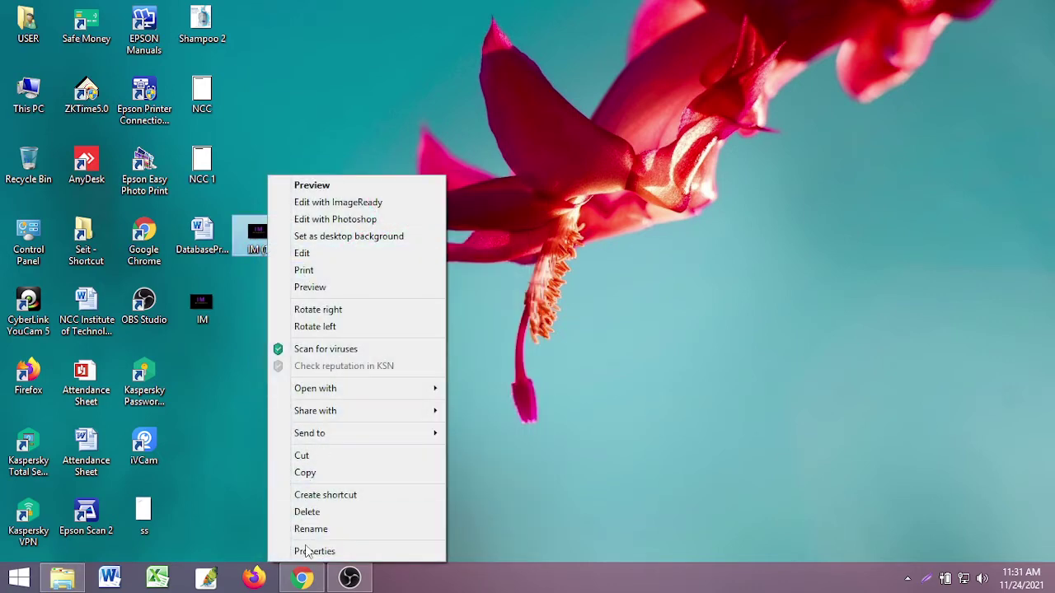
click(307, 548)
click(373, 200)
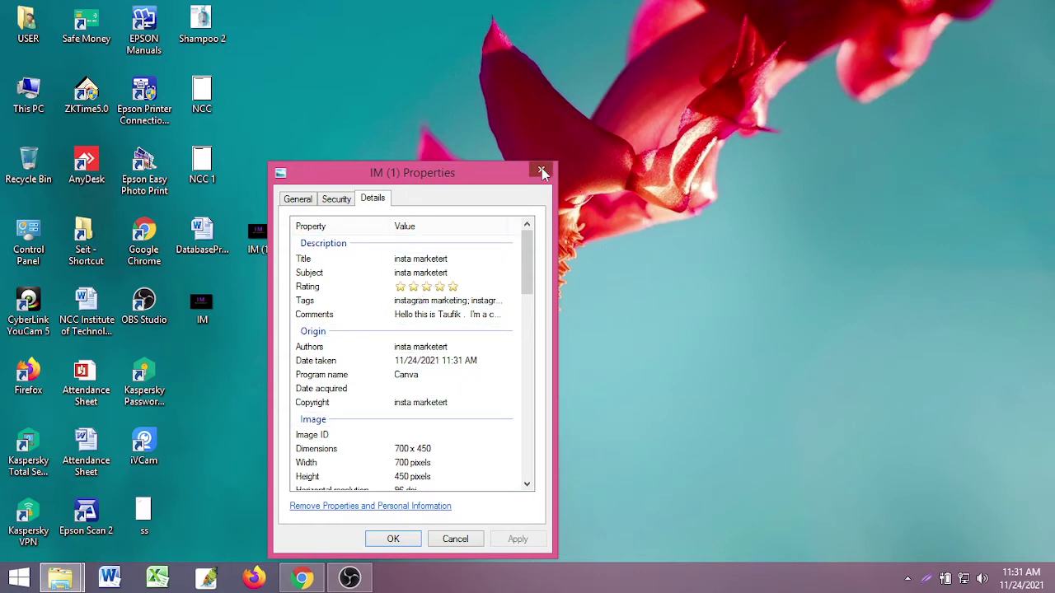
click(542, 172)
double_click(263, 244)
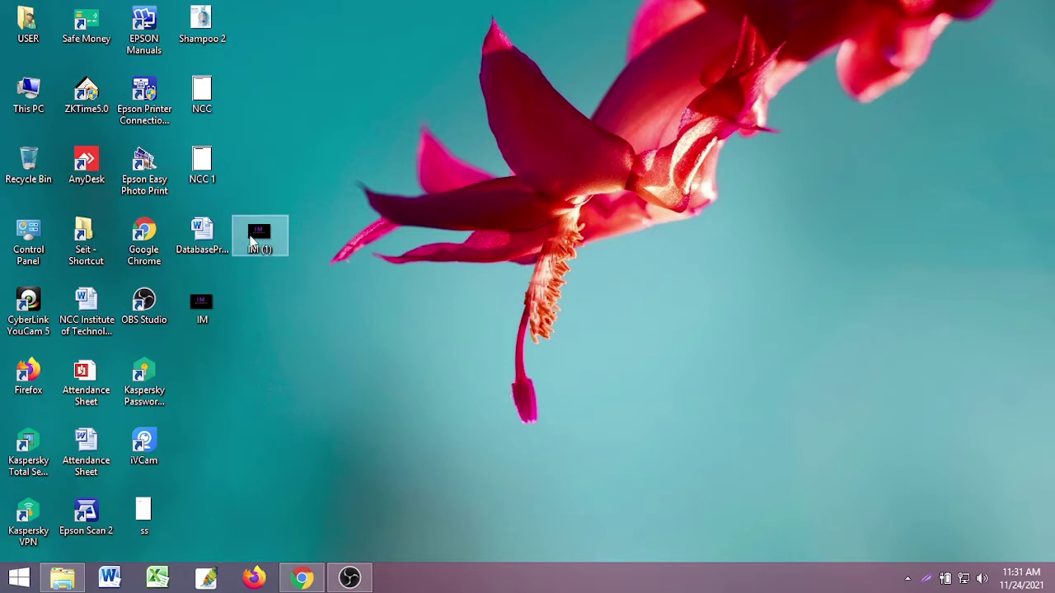
right_click(252, 239)
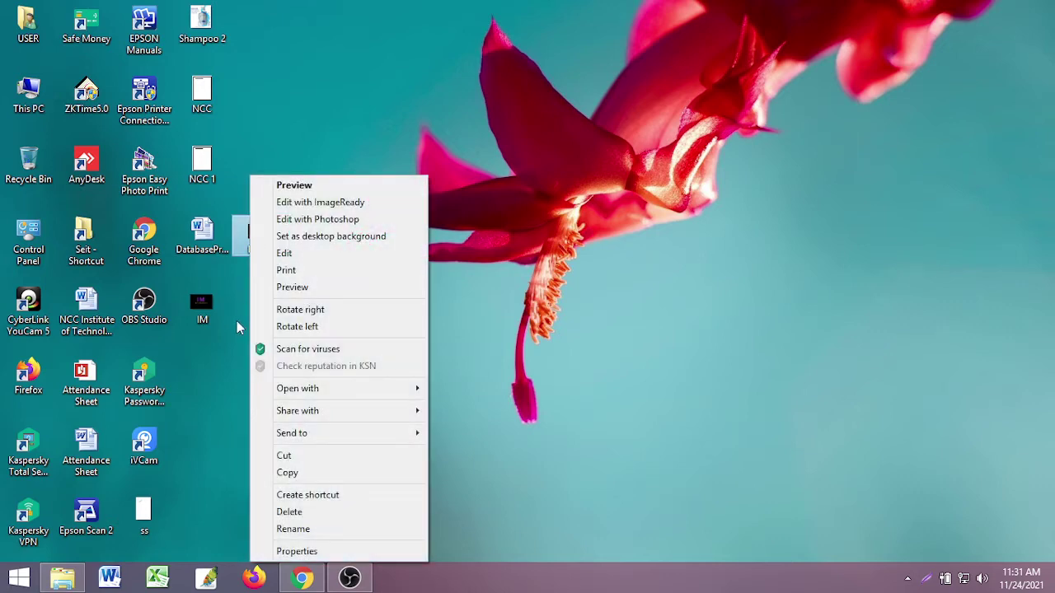
key(Escape)
mouse_move(255, 257)
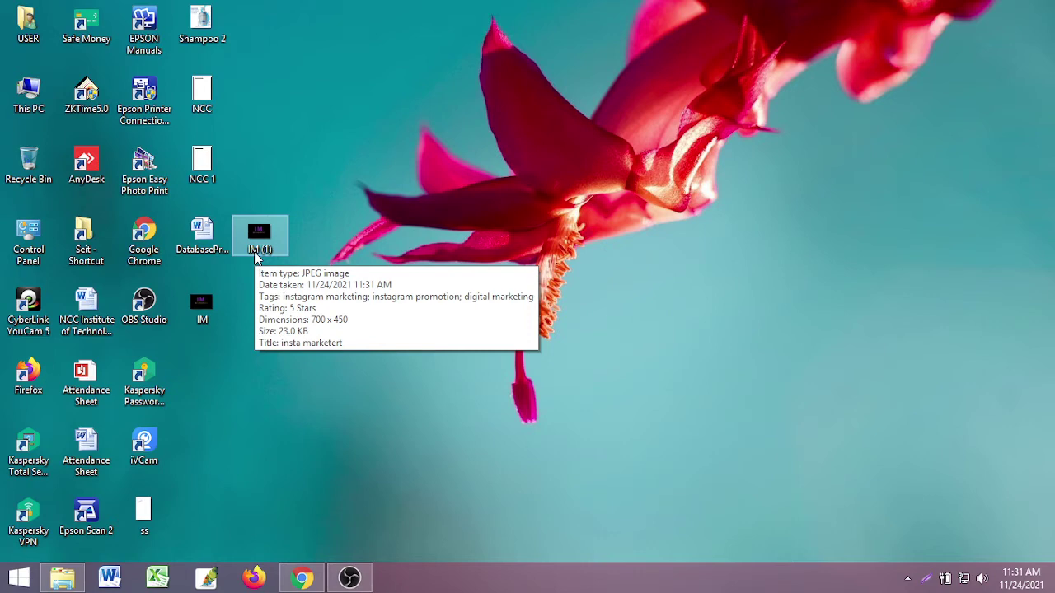
right_click(355, 212)
click(379, 237)
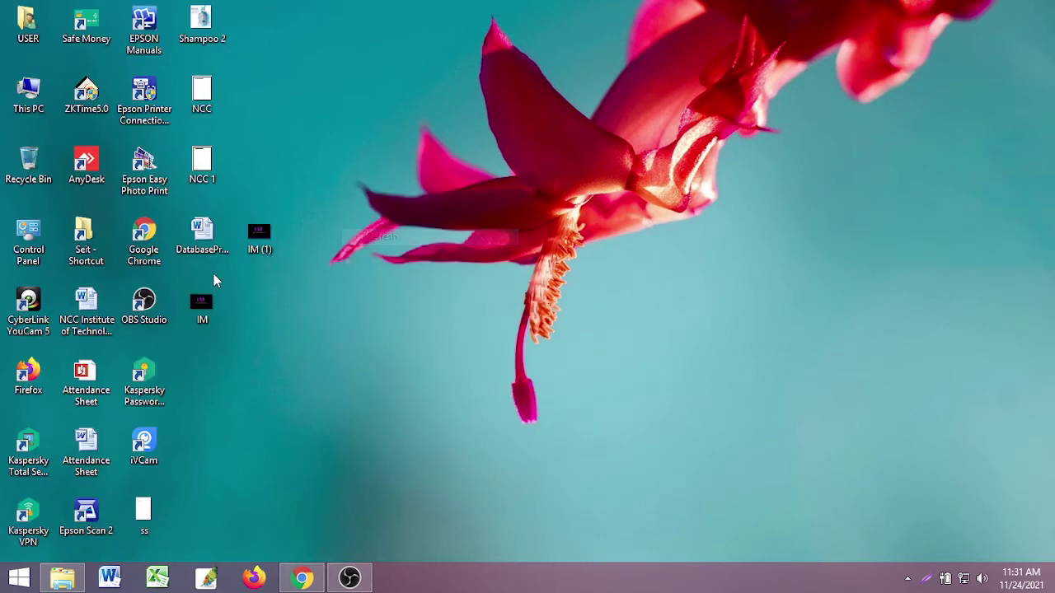
drag(226, 321, 51, 209)
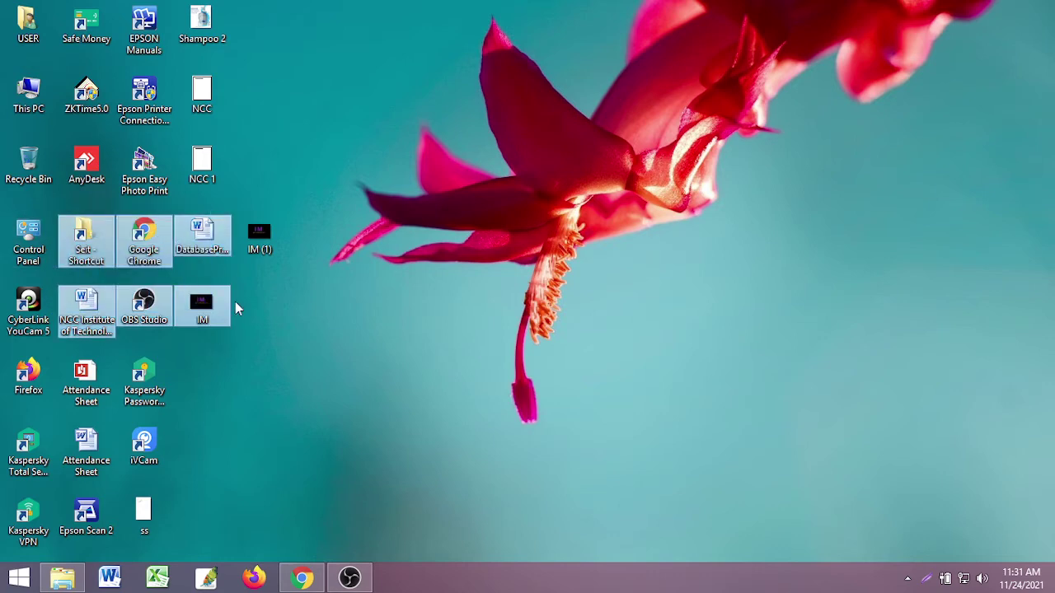
Empty the Recycle Bin and refresh the desktop
click(212, 300)
right_click(34, 166)
click(93, 187)
click(572, 330)
right_click(435, 186)
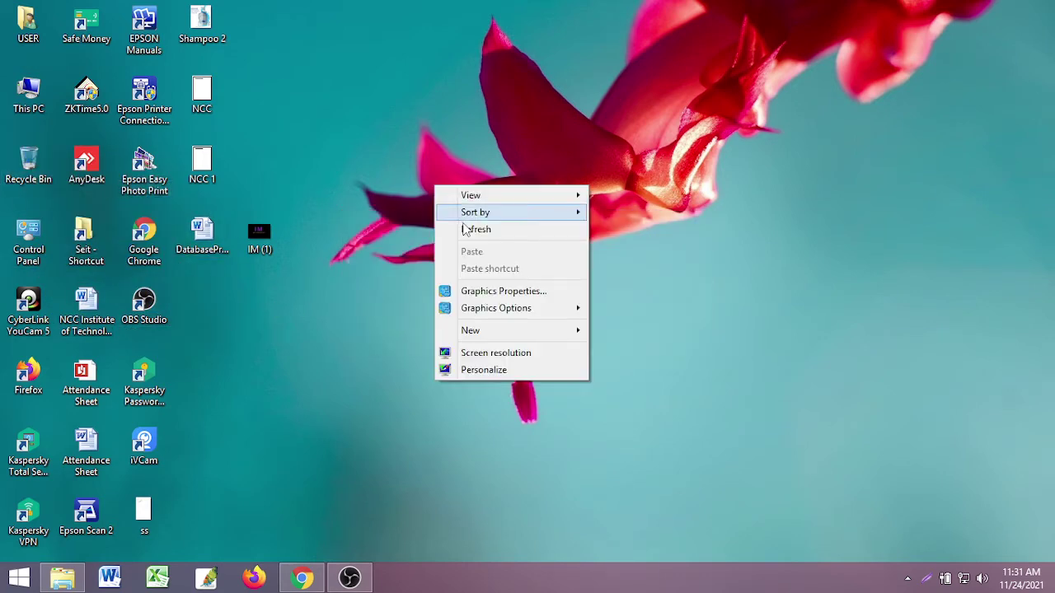
click(465, 230)
right_click(326, 214)
click(350, 255)
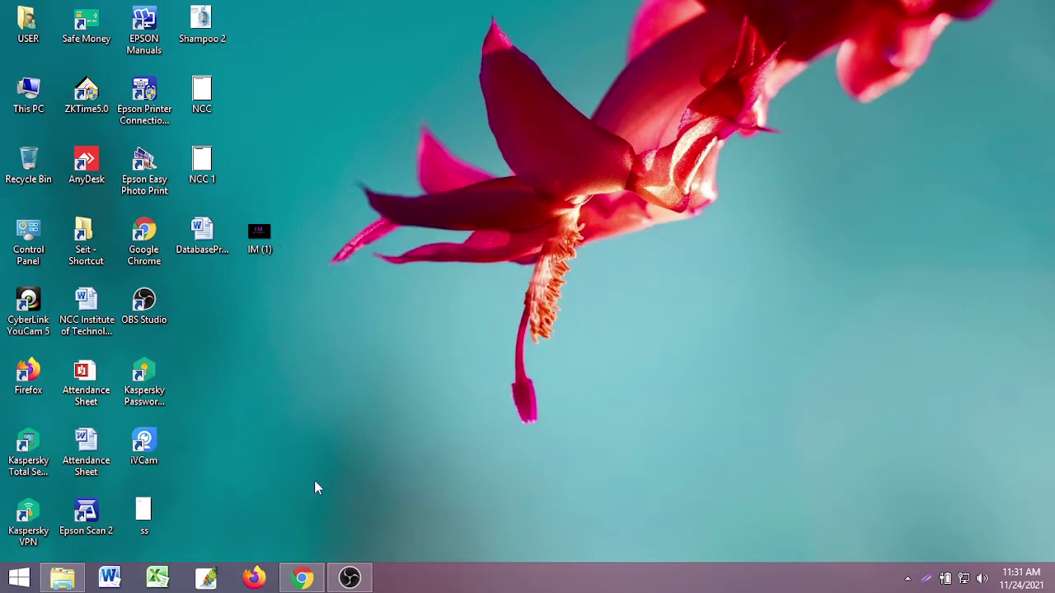
Start a Fiverr profile picture upload and choose IM (1) from the Desktop
click(301, 577)
click(192, 282)
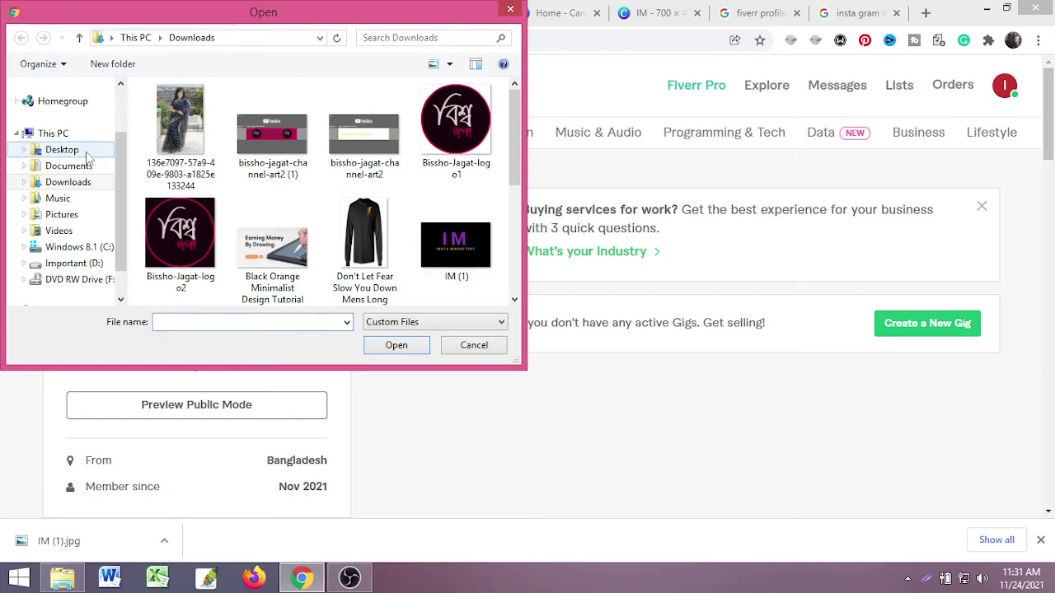
click(62, 149)
click(198, 139)
double_click(198, 169)
Rename the desktop image IM (1) to 'Insta marketert'
click(986, 7)
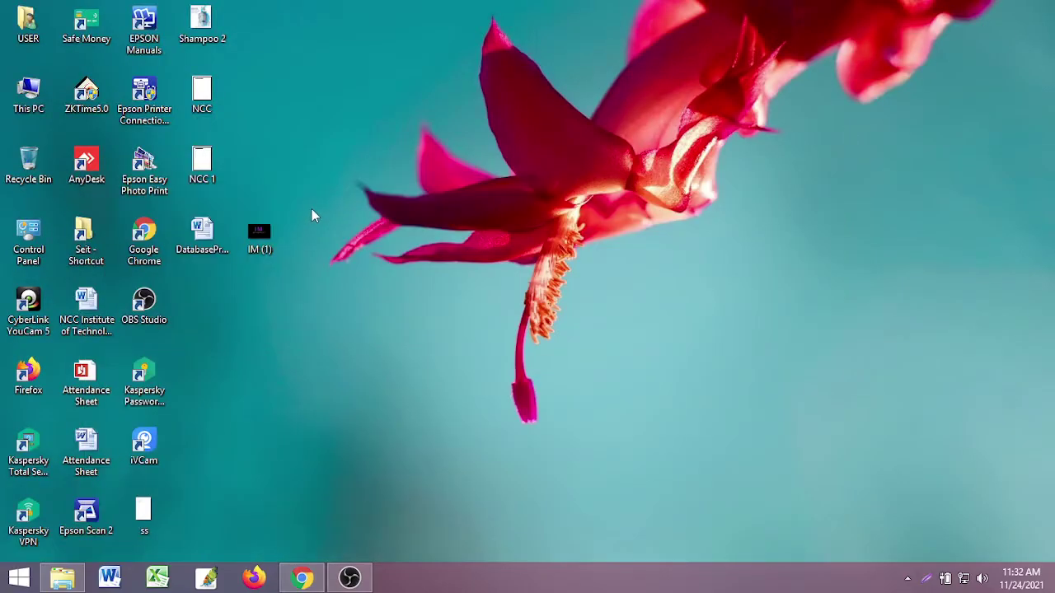
right_click(256, 237)
click(280, 529)
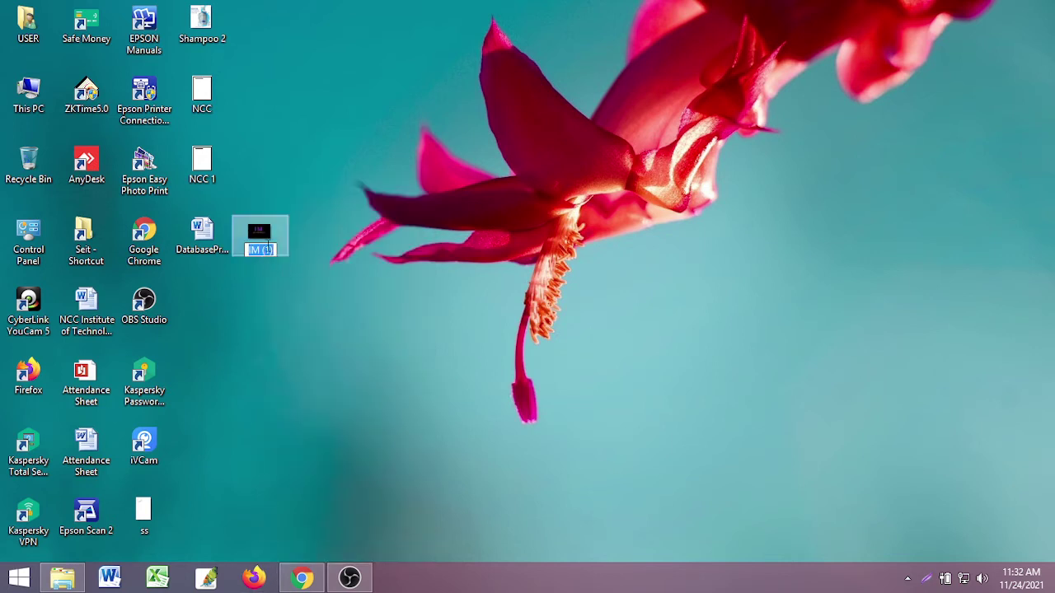
text(Insta marketer)
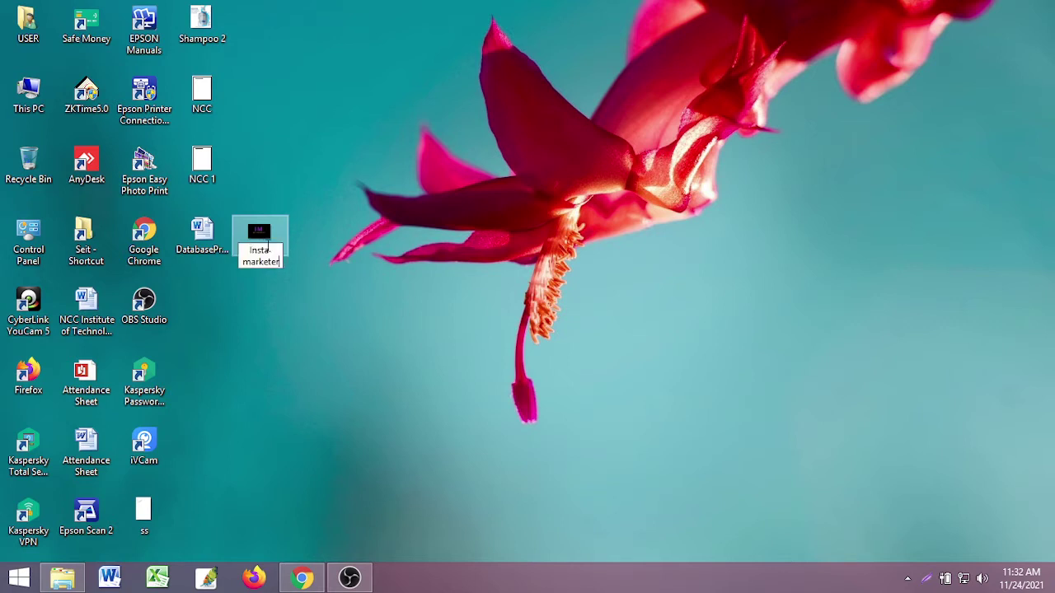
text(t)
key(Return)
Upload the Desktop image 'Insta marketert' as the Fiverr profile picture
key(alt+Tab)
click(208, 276)
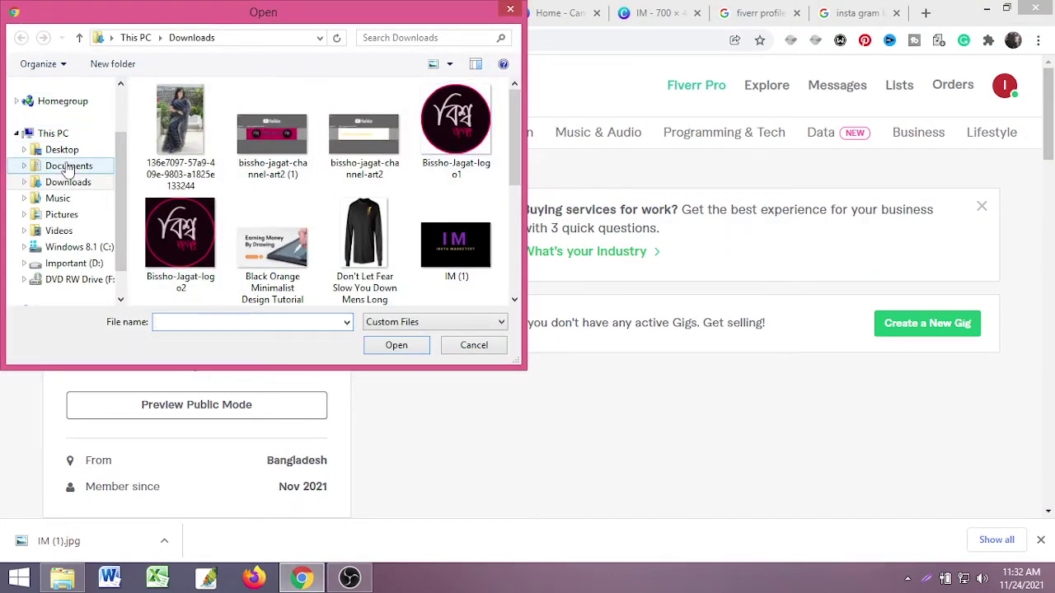
click(61, 149)
click(210, 165)
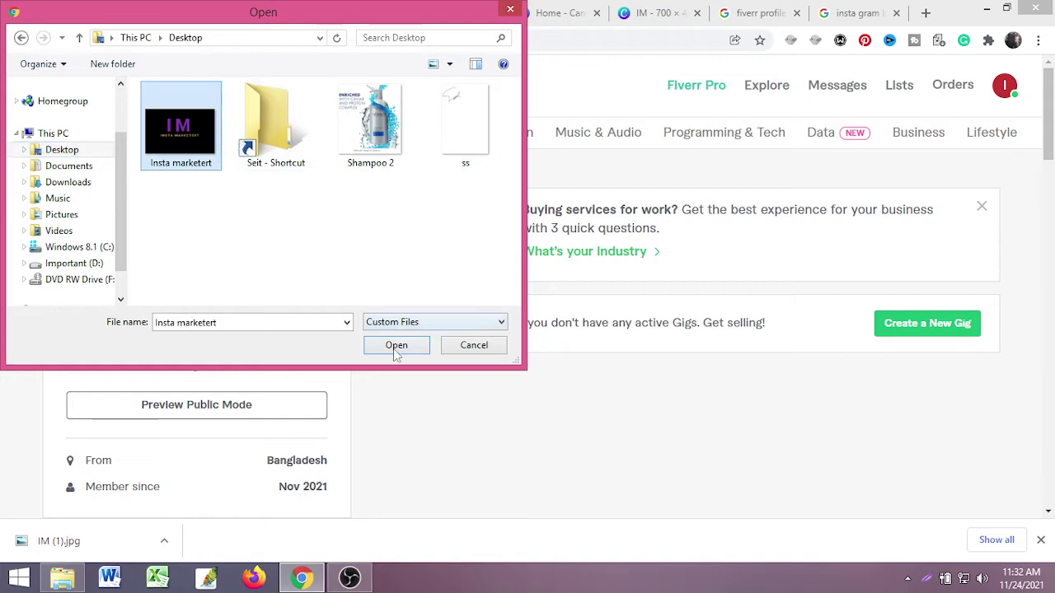
click(395, 346)
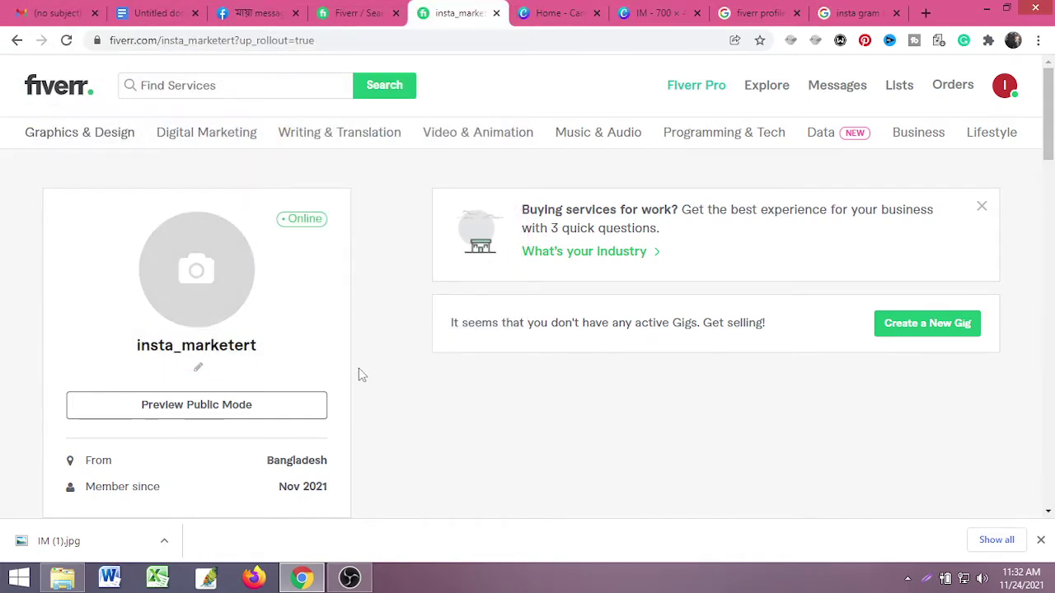
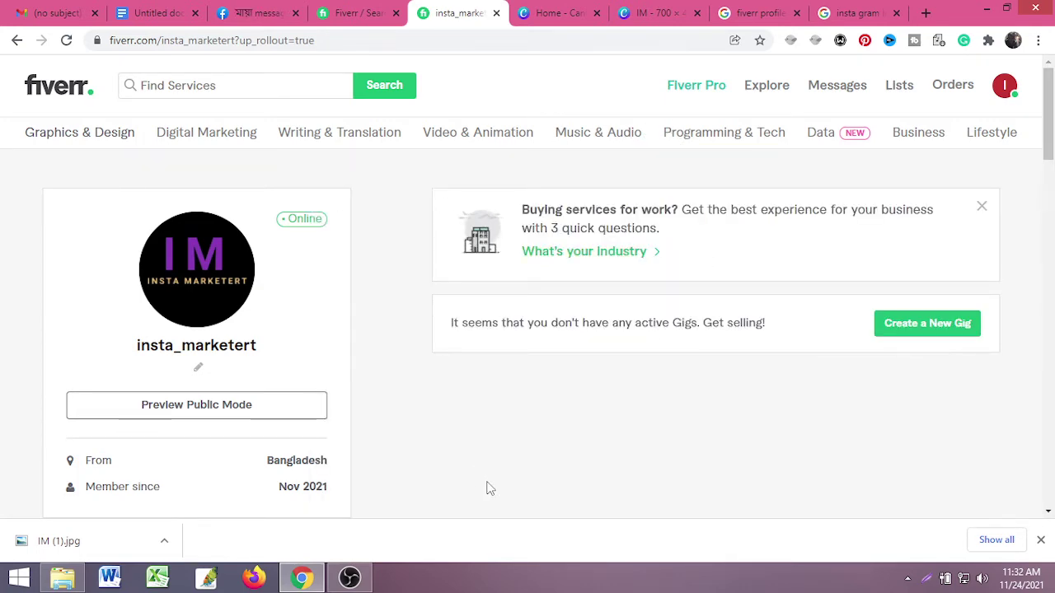
Preview the public version of the seller profile and scroll down to the Description section
click(322, 410)
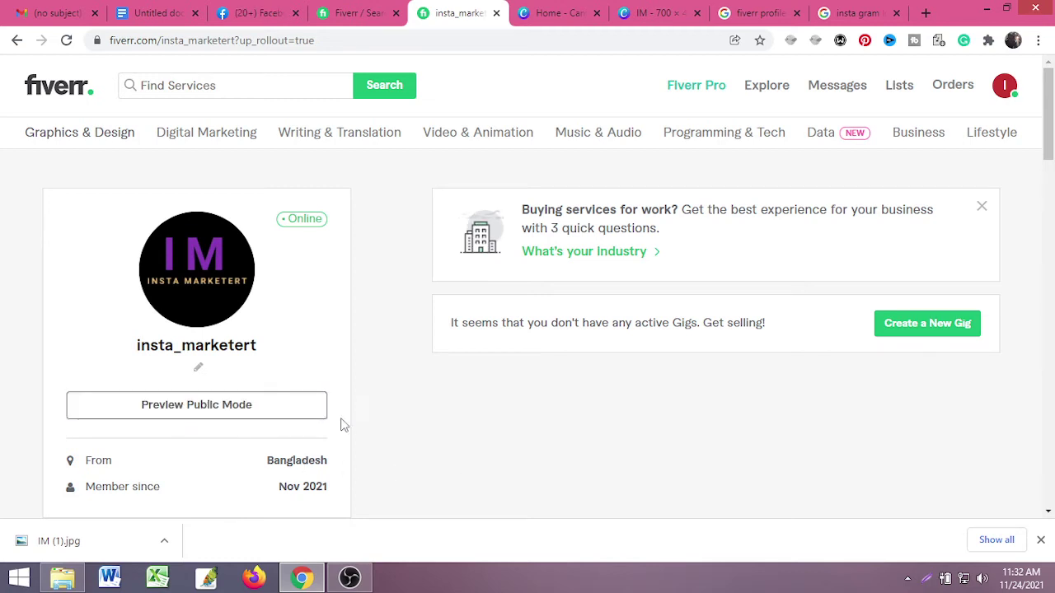
scroll(354, 357, down, 2)
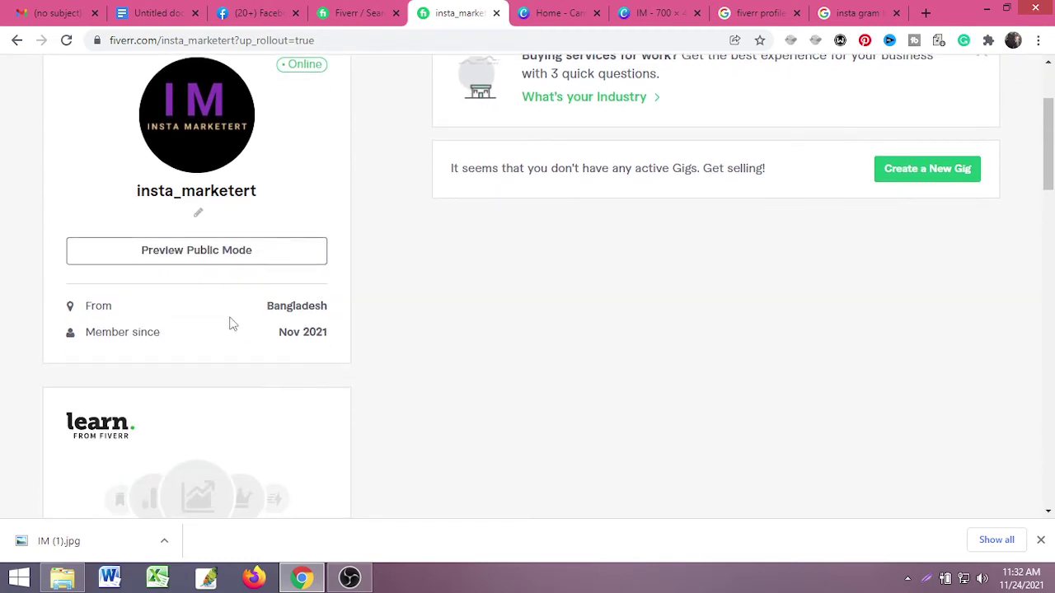
click(247, 268)
scroll(478, 290, up, 2)
scroll(473, 294, down, 2)
scroll(327, 360, down, 2)
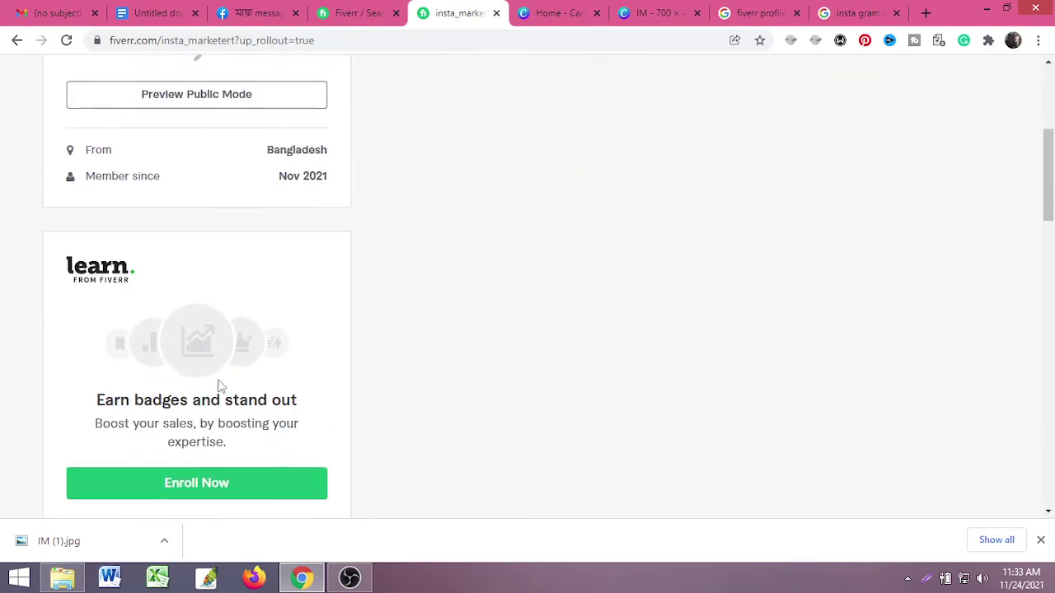
scroll(214, 386, down, 3)
Open the Description editor and begin typing a 'Hello' greeting with the seller's name
click(303, 346)
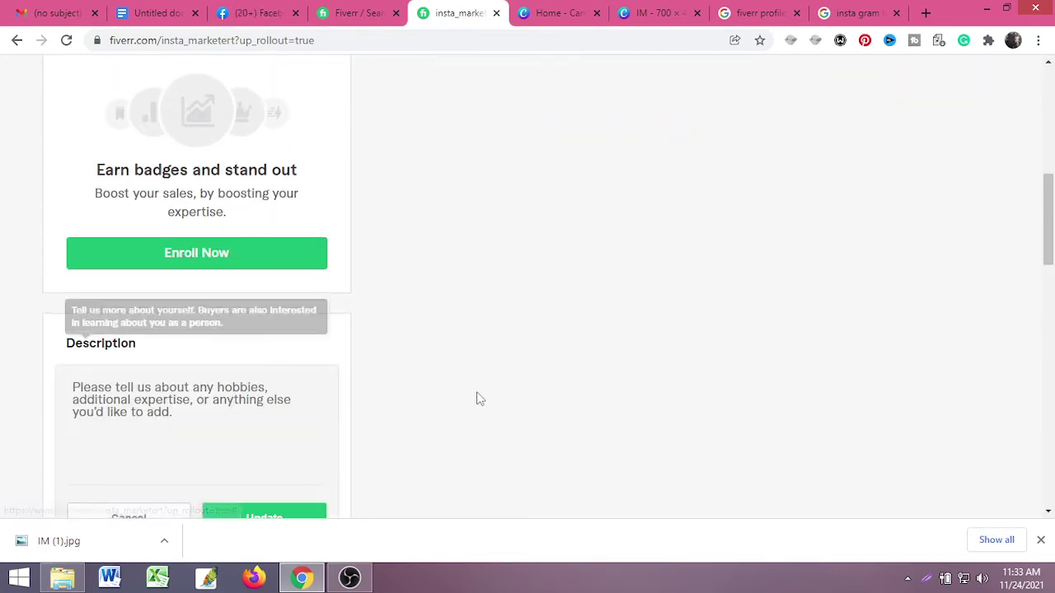
scroll(225, 354, down, 3)
click(145, 167)
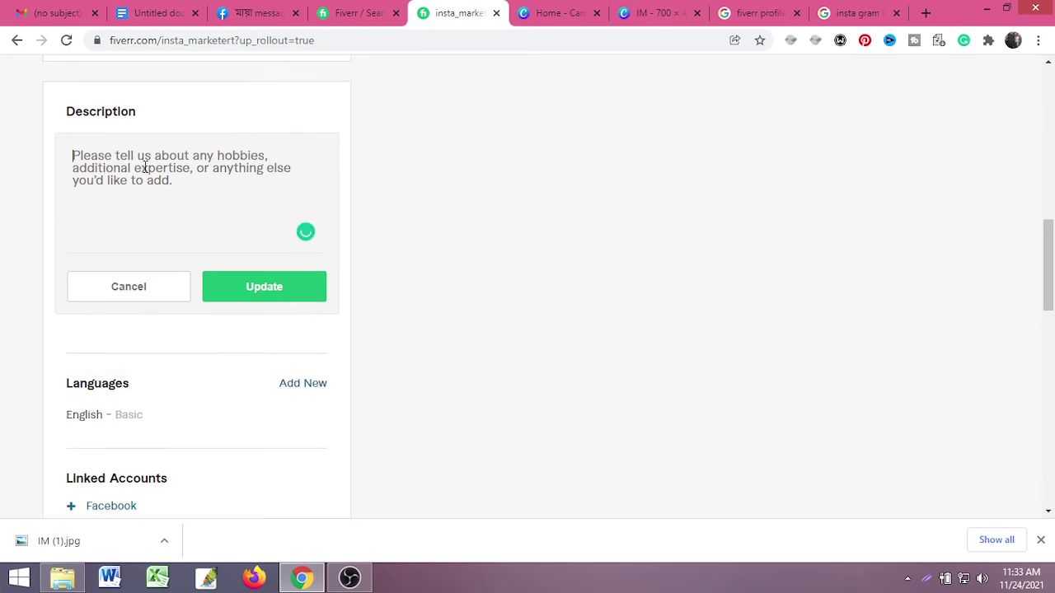
click(79, 15)
click(291, 261)
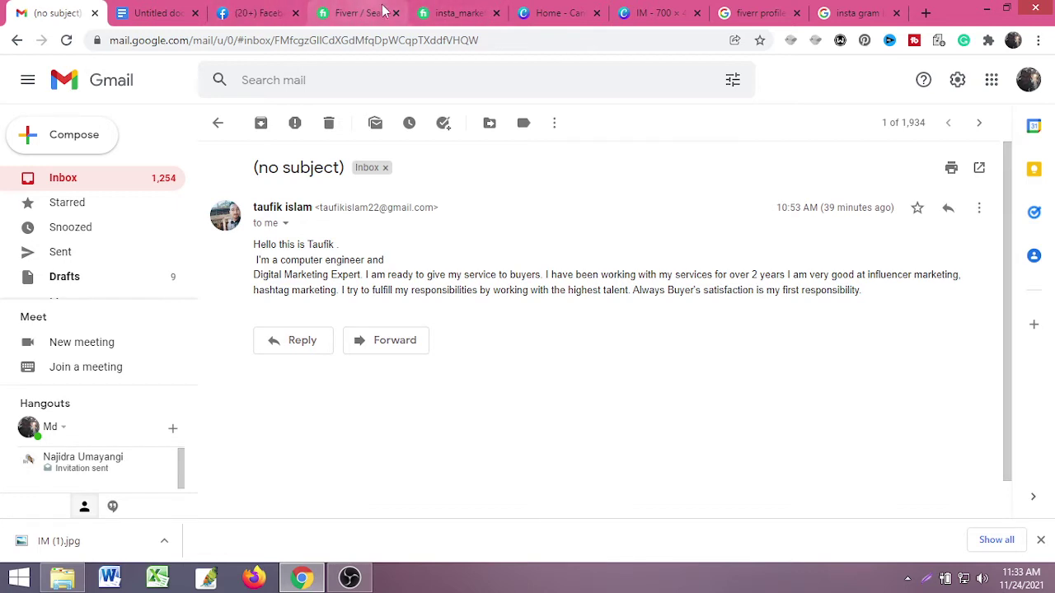
click(449, 9)
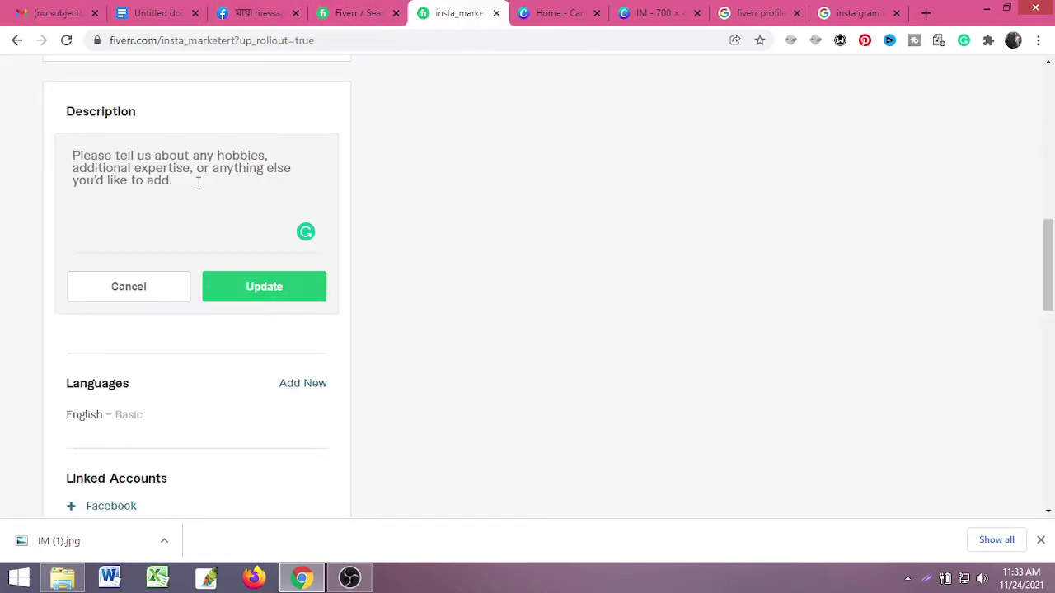
text(Hello This )
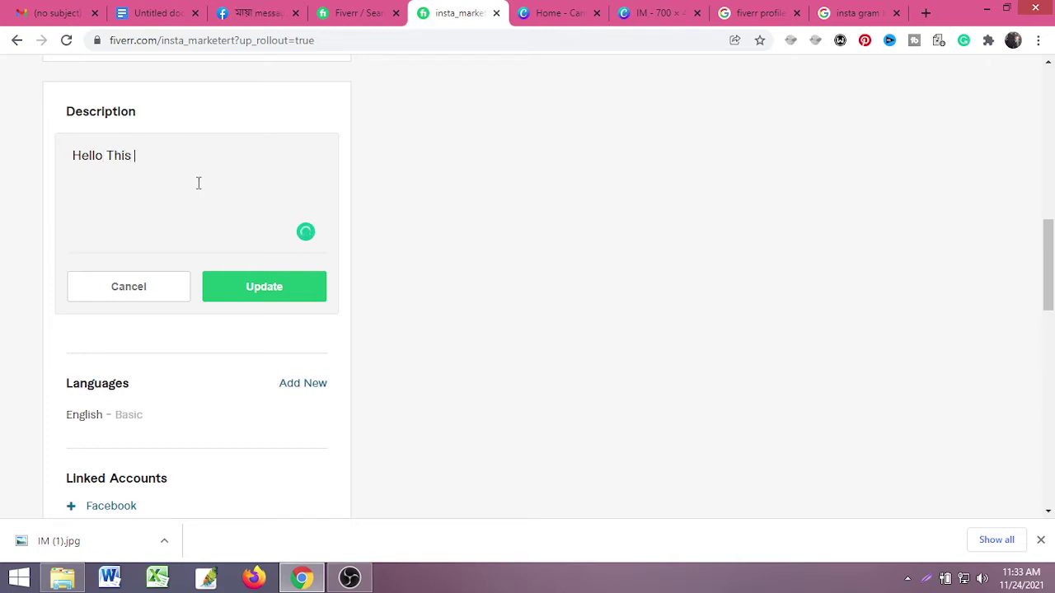
text(tai)
text(ufik)
Select the full self-introduction text in the email body
click(51, 12)
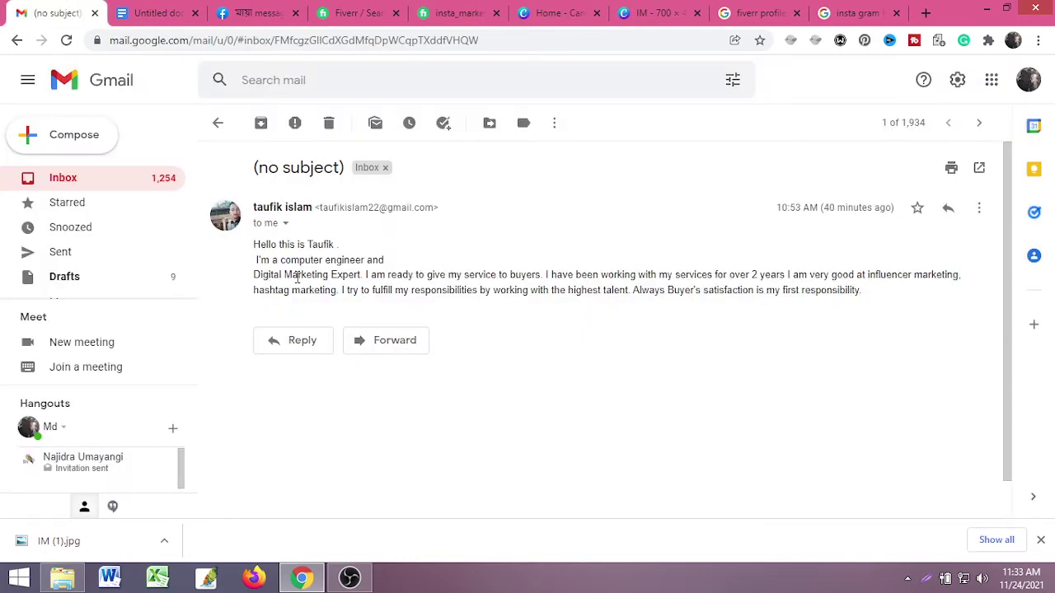
drag(255, 244, 917, 301)
key(ctrl+c)
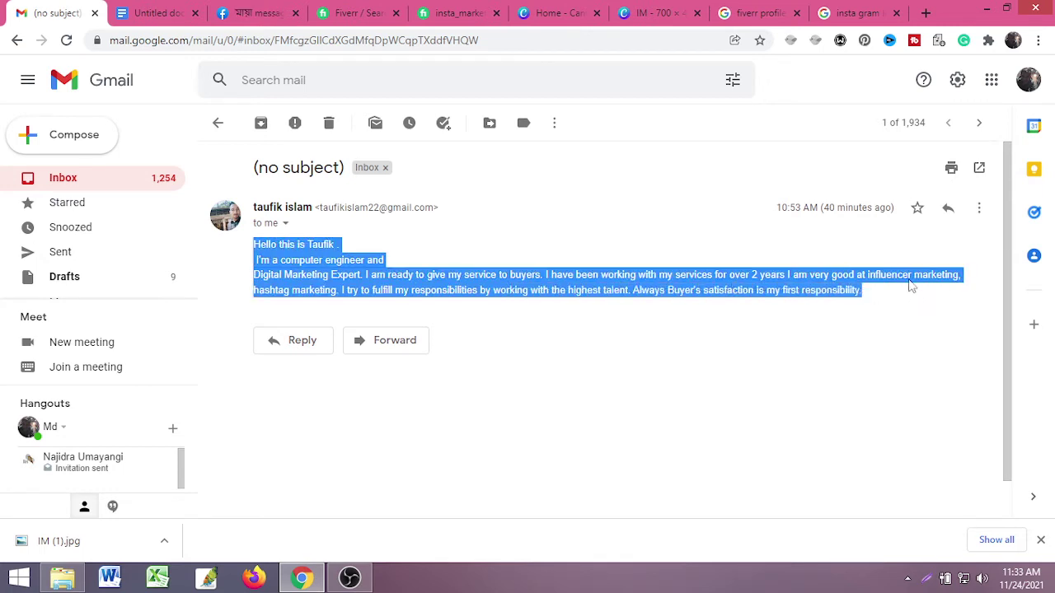
click(986, 8)
Paste the introduction into a new desktop text document in Notepad, then return to the browser
right_click(320, 153)
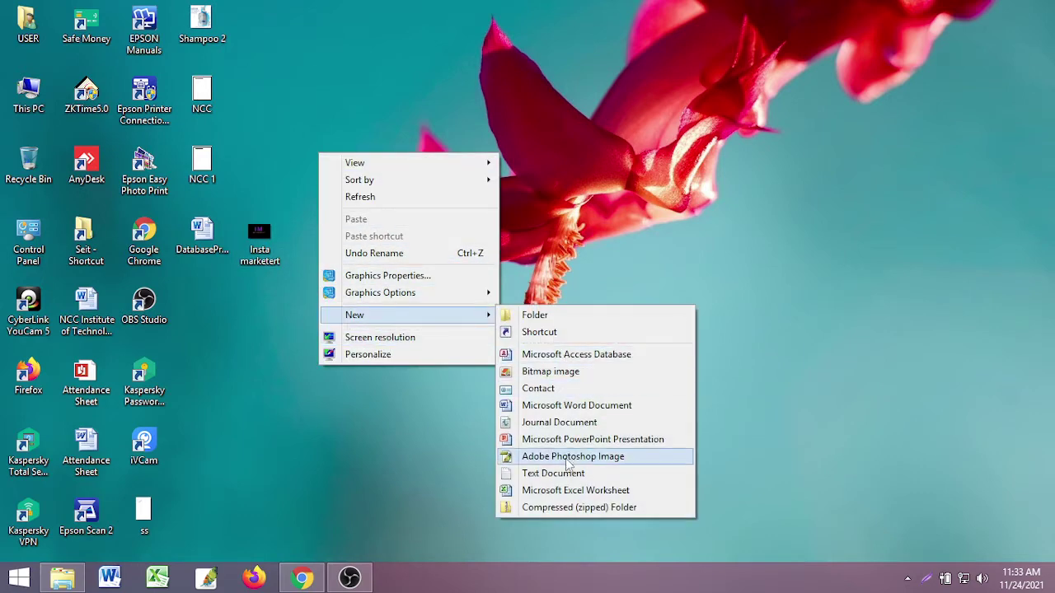
click(553, 473)
click(332, 183)
double_click(332, 183)
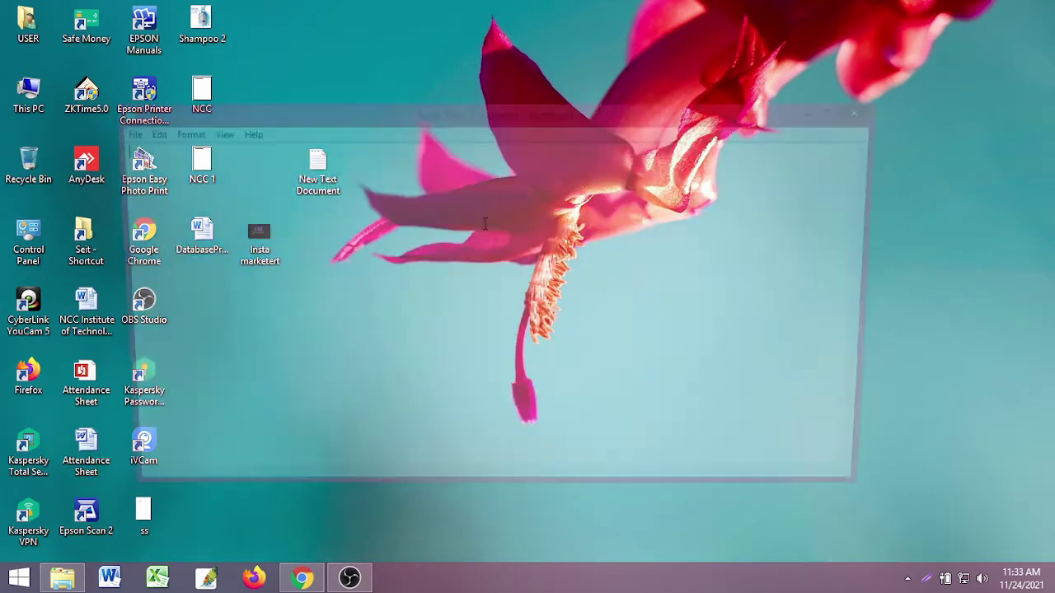
key(ctrl+v)
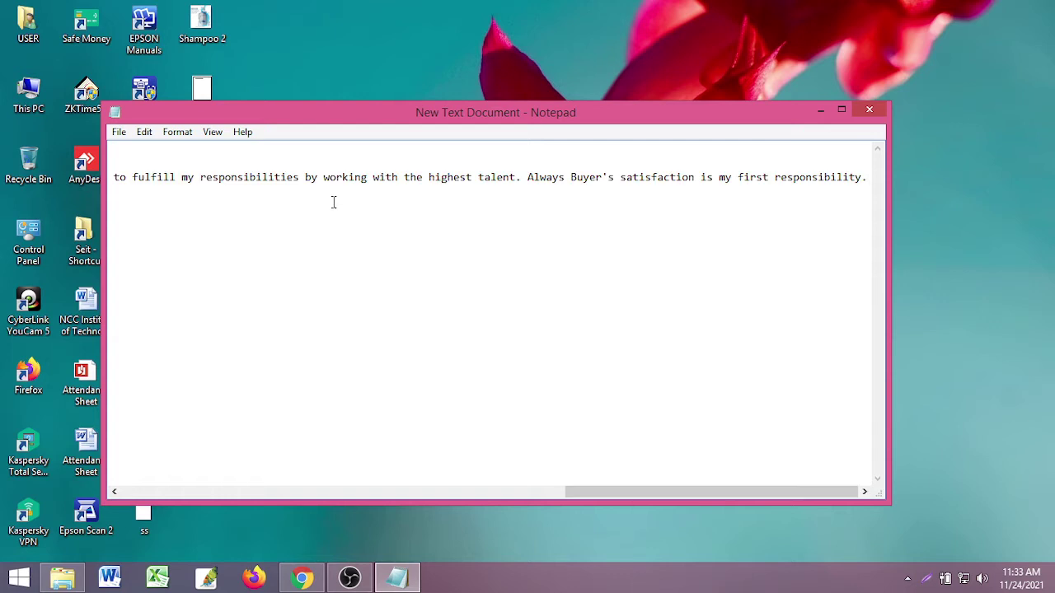
click(688, 163)
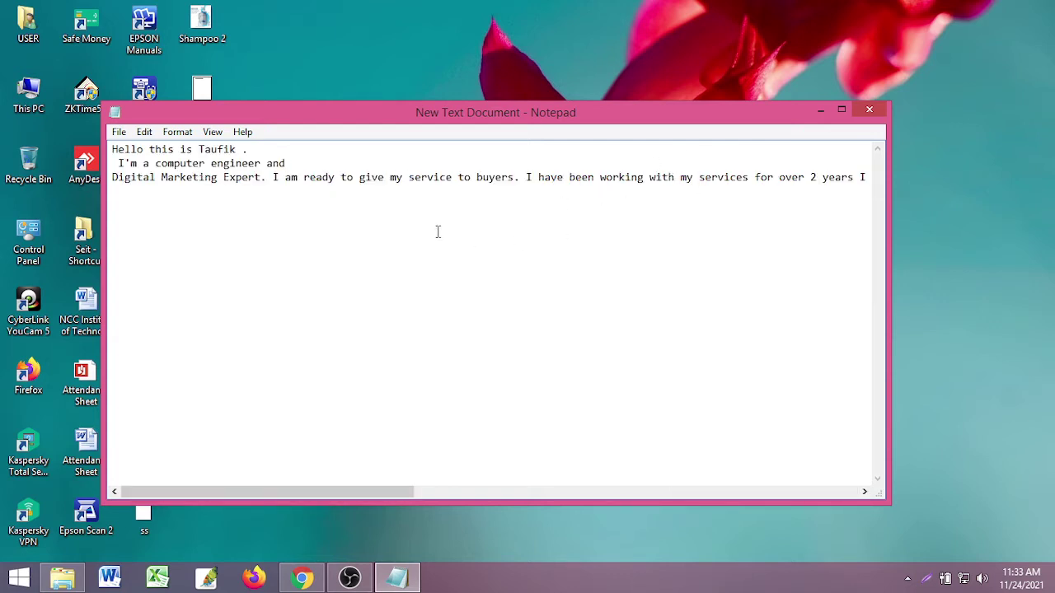
key(ctrl+shift+End)
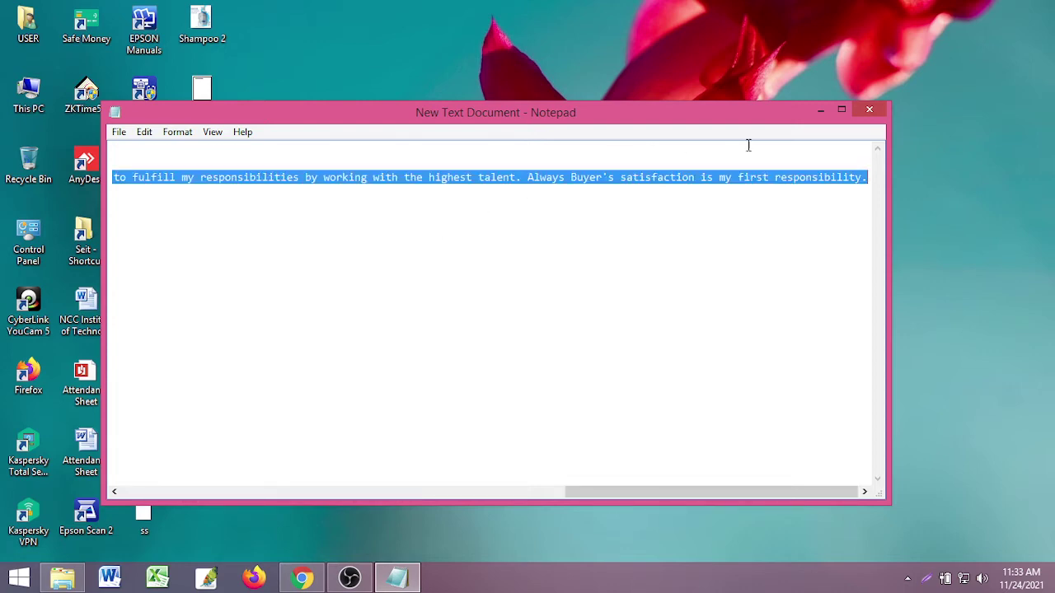
click(819, 109)
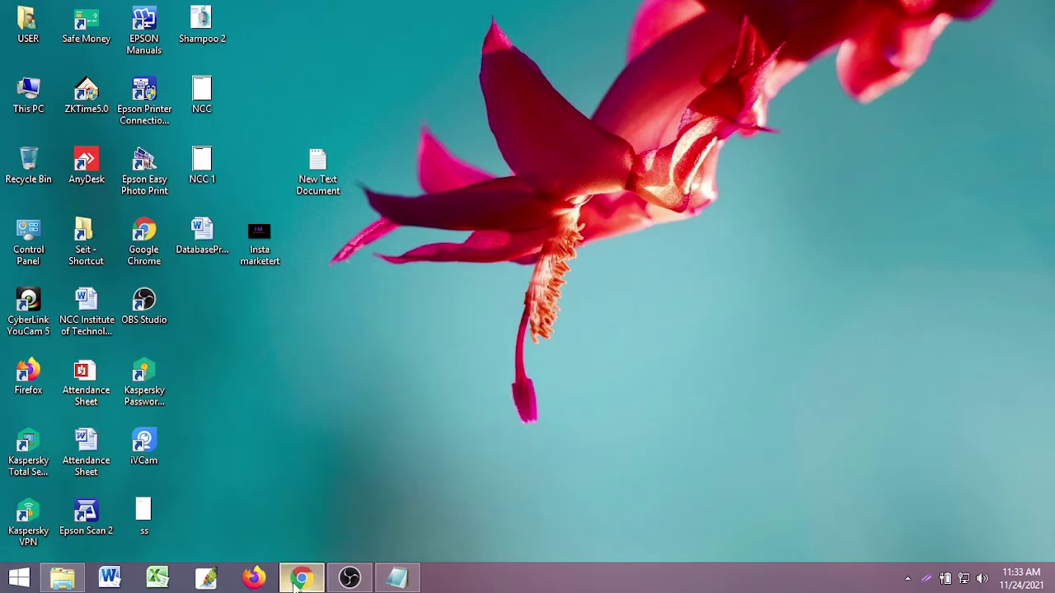
click(318, 578)
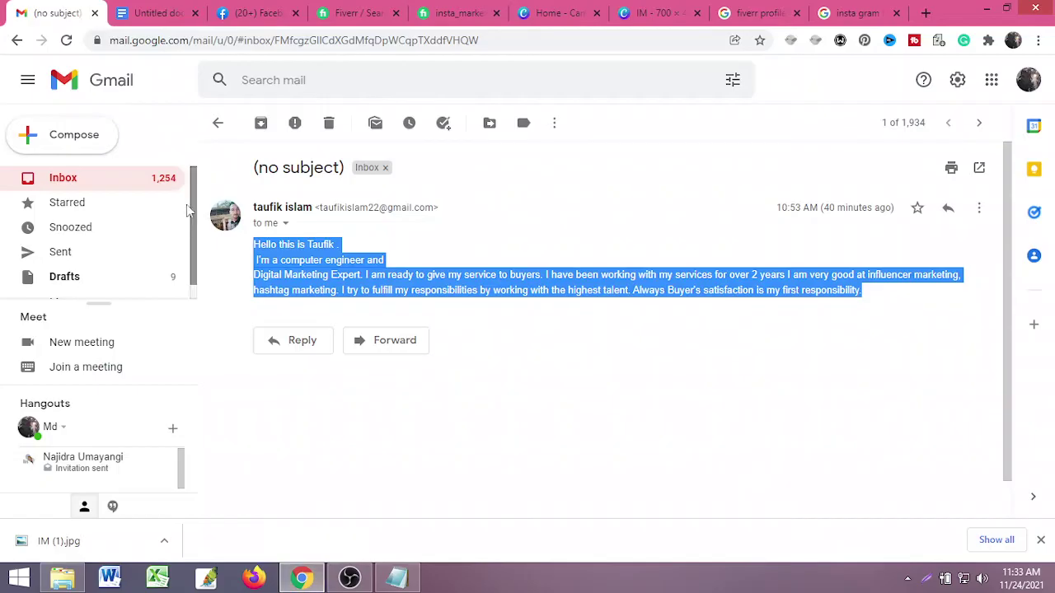
Replace the draft description with the full pasted self-introduction text
click(363, 13)
click(486, 7)
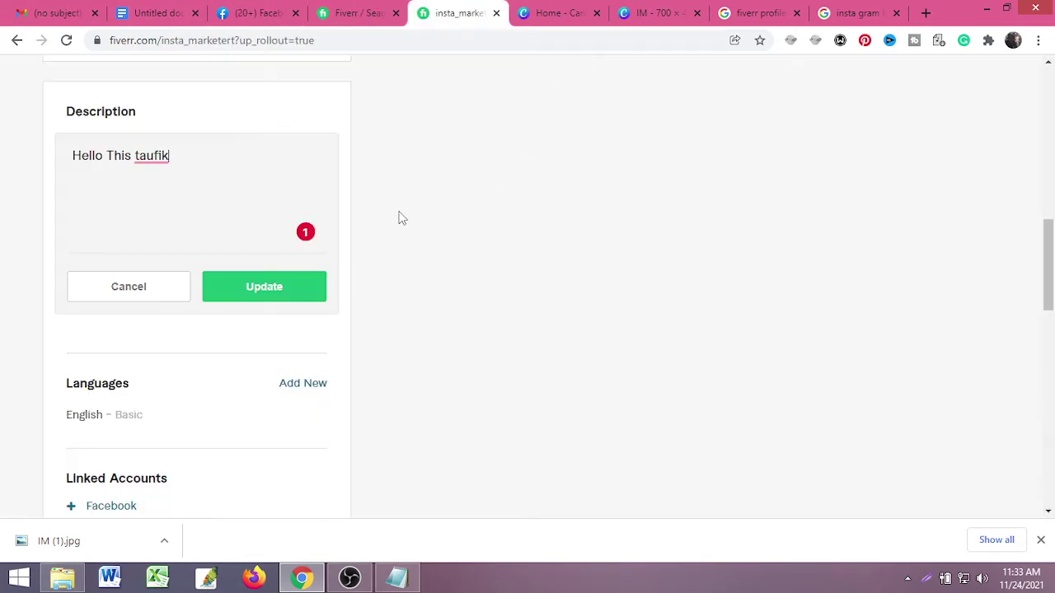
drag(191, 173, 76, 153)
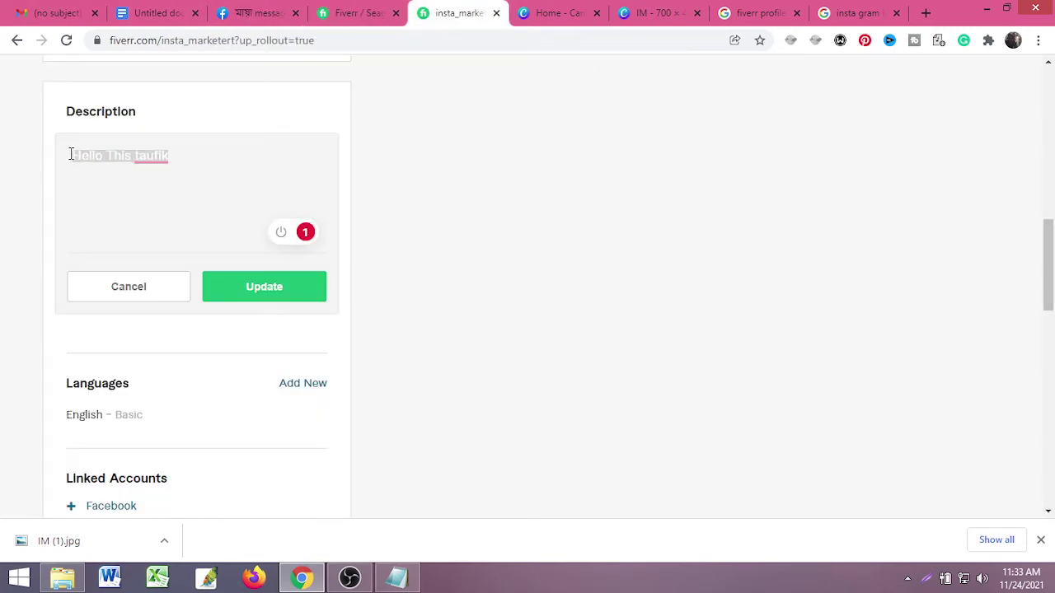
key(ctrl+v)
scroll(228, 233, up, 4)
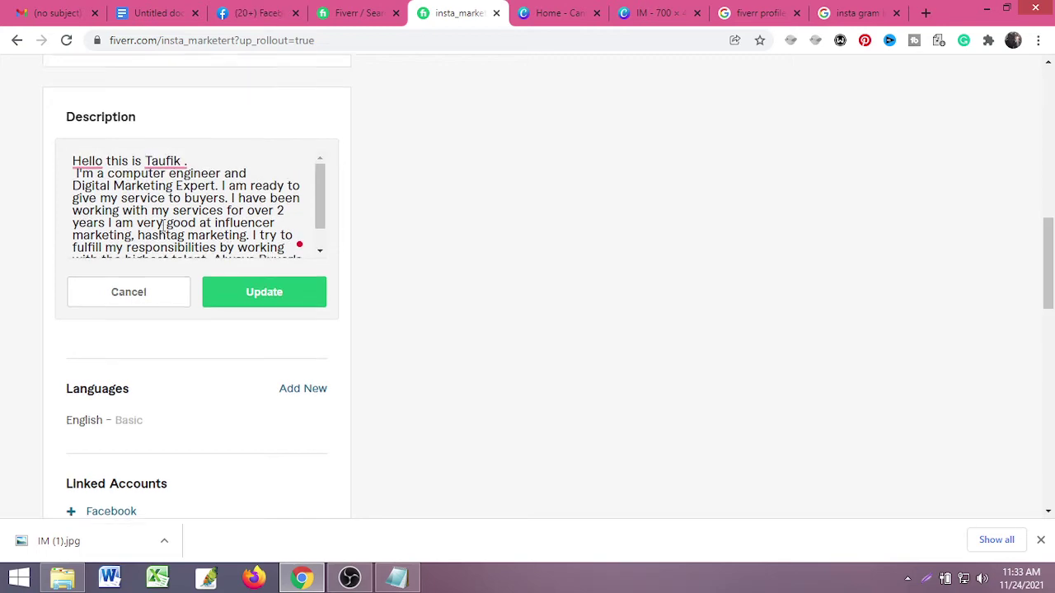
scroll(140, 291, down, 3)
scroll(284, 216, down, 3)
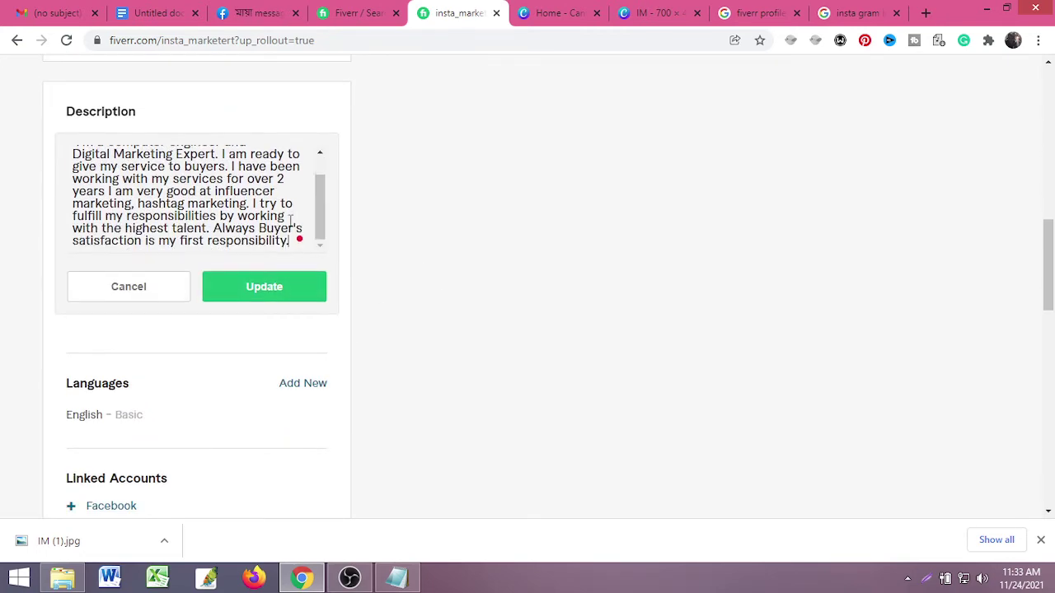
scroll(261, 276, up, 3)
scroll(164, 335, up, 2)
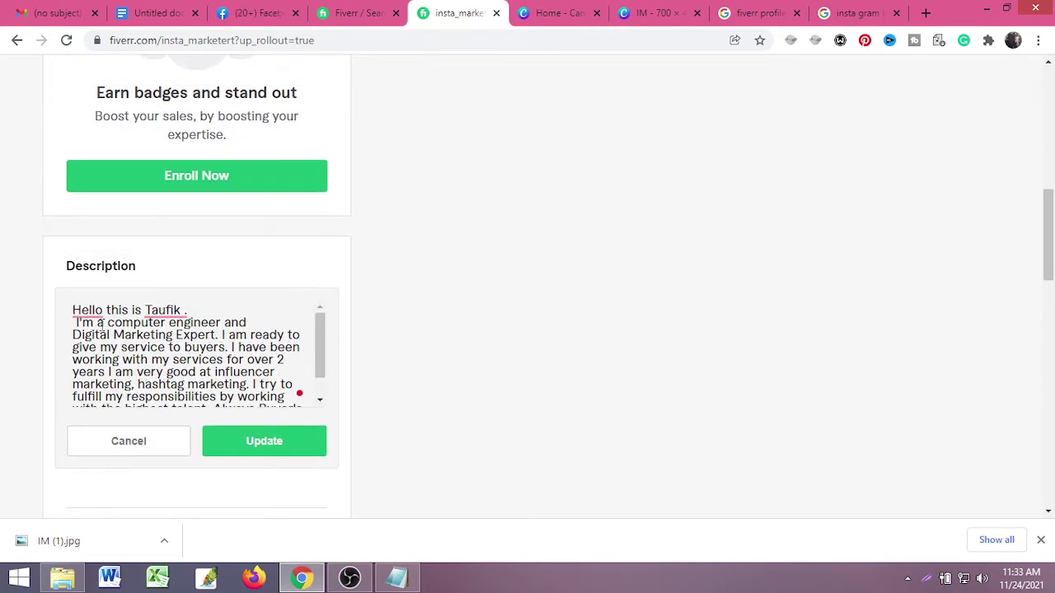
Add a comma after 'Hello', remove the extra space, and add a blank line after the greeting
click(80, 314)
click(99, 355)
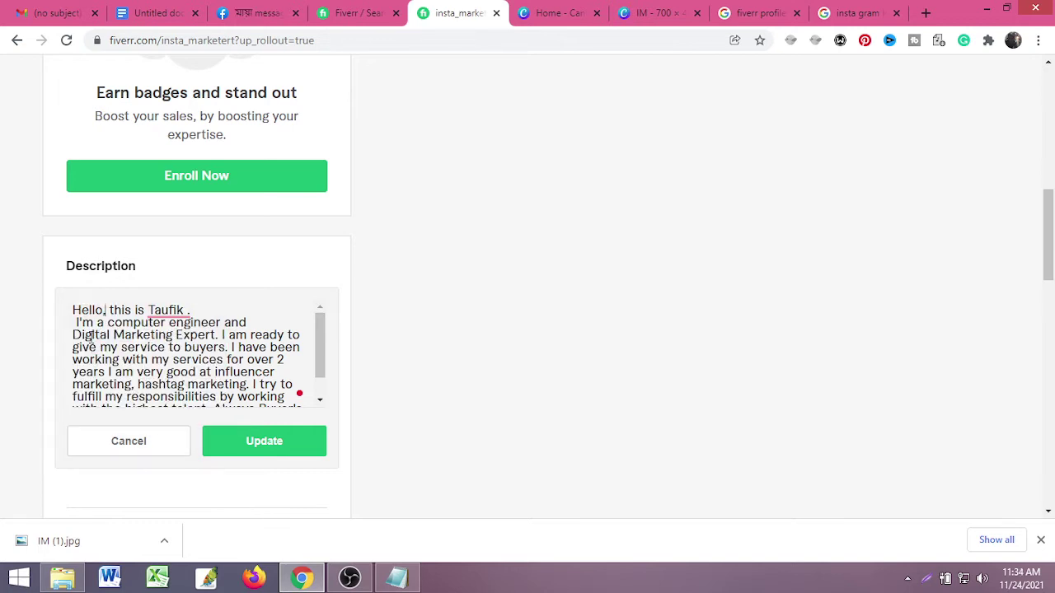
click(163, 310)
click(178, 328)
key(BackSpace)
key(BackSpace)
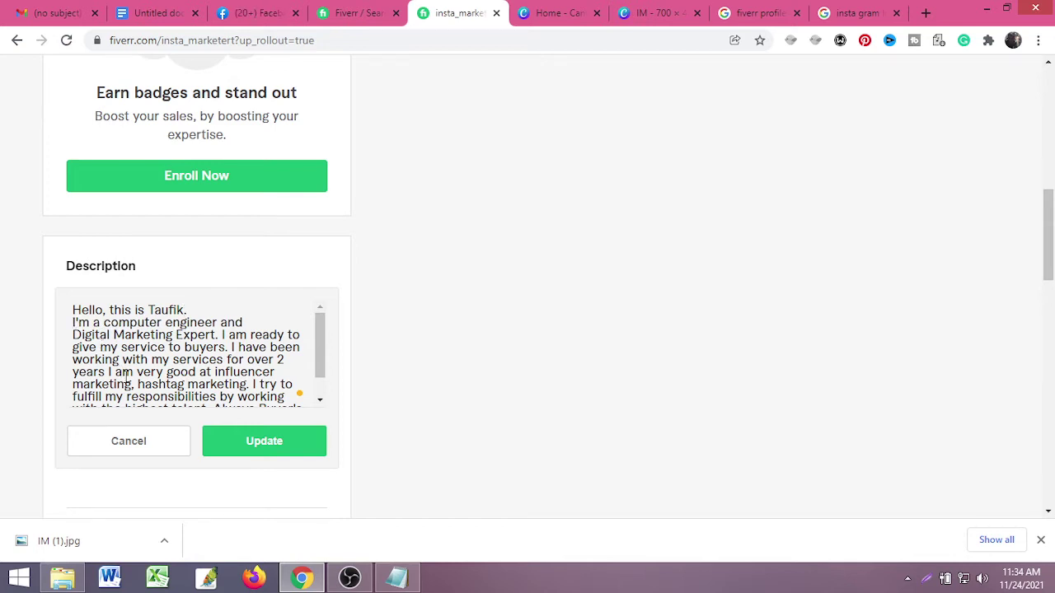
key(Return)
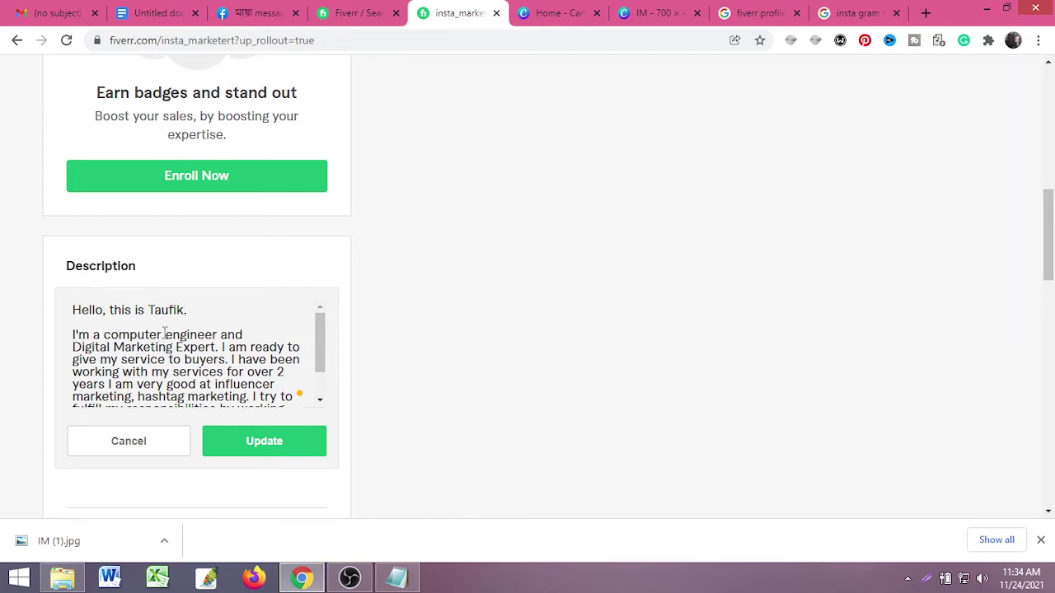
scroll(165, 347, down, 2)
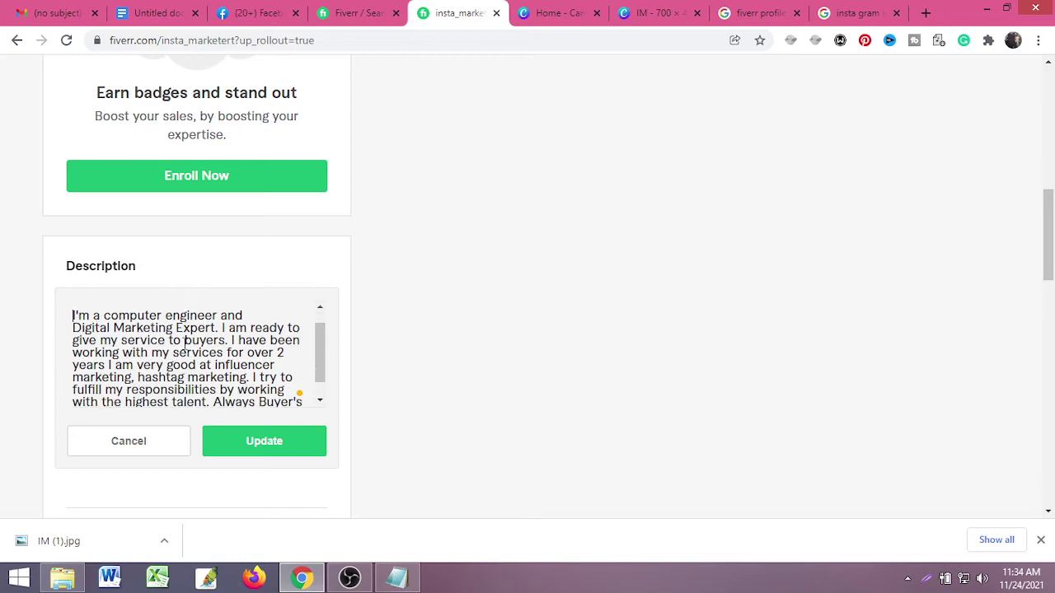
scroll(190, 346, up, 2)
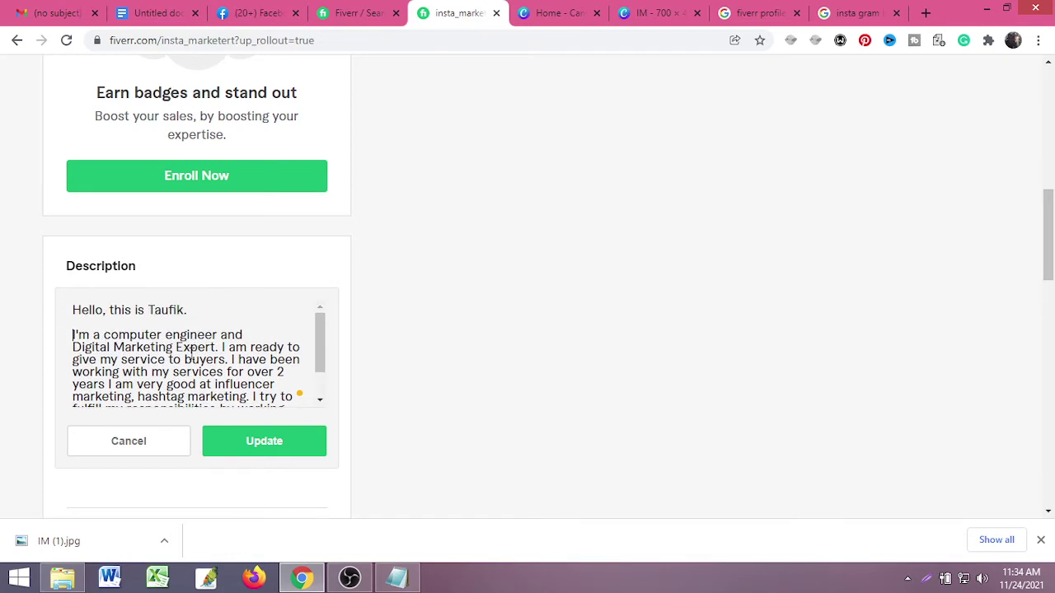
click(235, 328)
scroll(287, 352, down, 2)
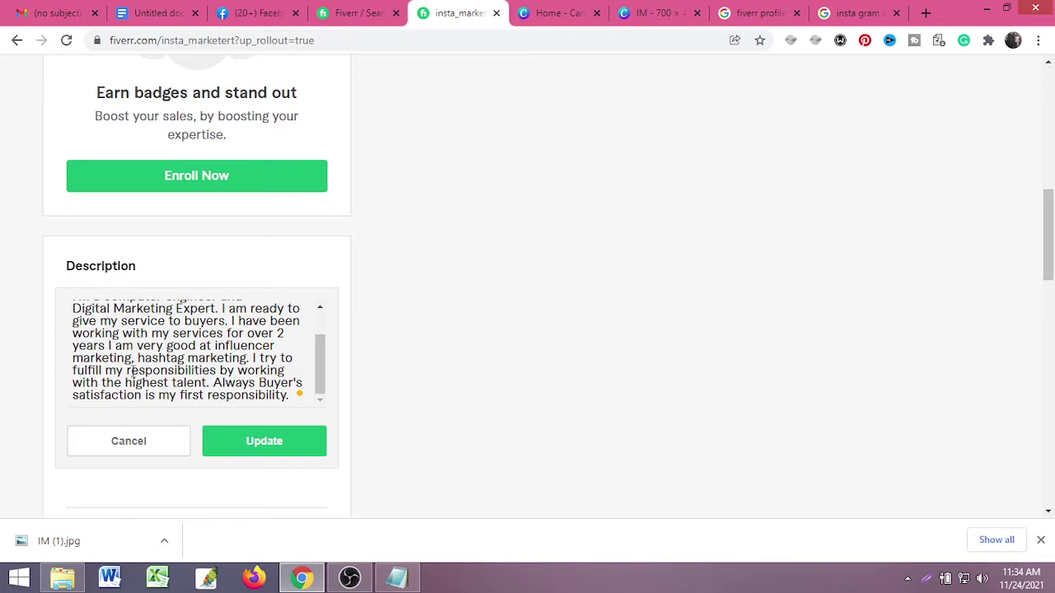
scroll(213, 366, down, 1)
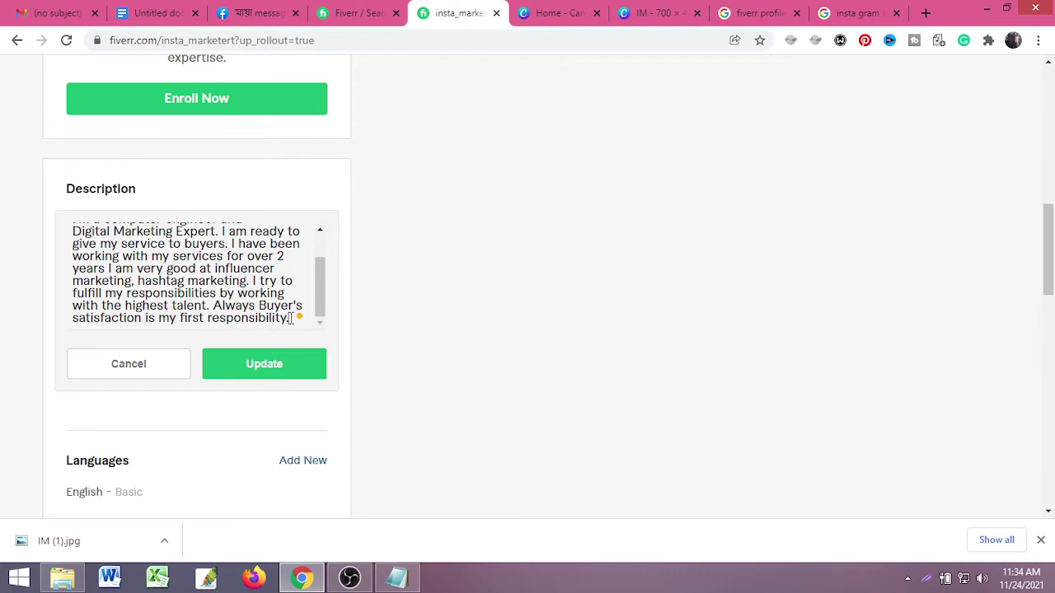
scroll(295, 323, down, 1)
scroll(295, 326, up, 1)
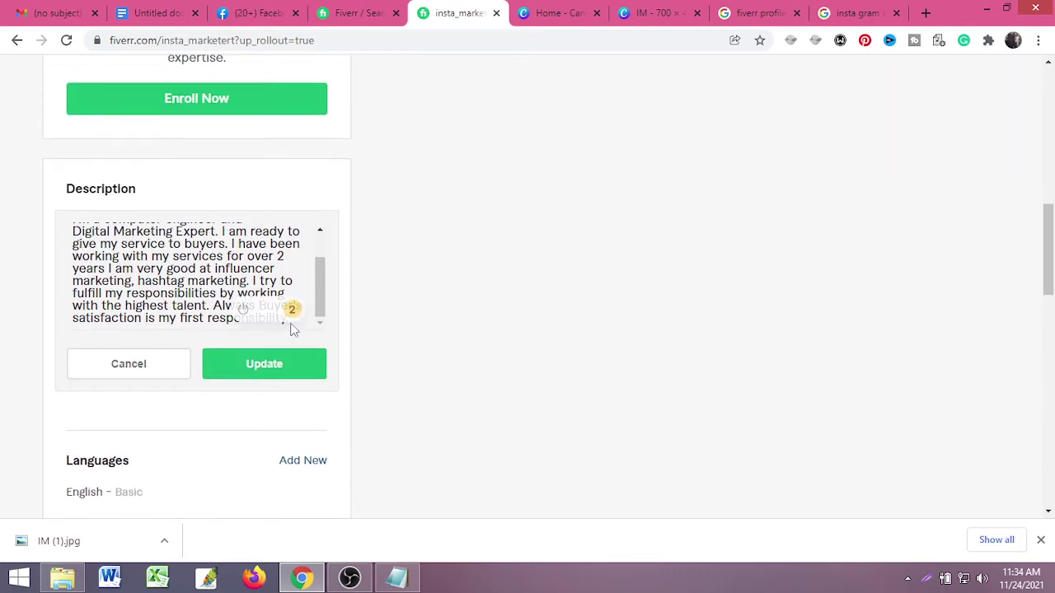
scroll(239, 313, down, 1)
scroll(141, 342, up, 1)
scroll(147, 328, up, 5)
scroll(148, 332, down, 5)
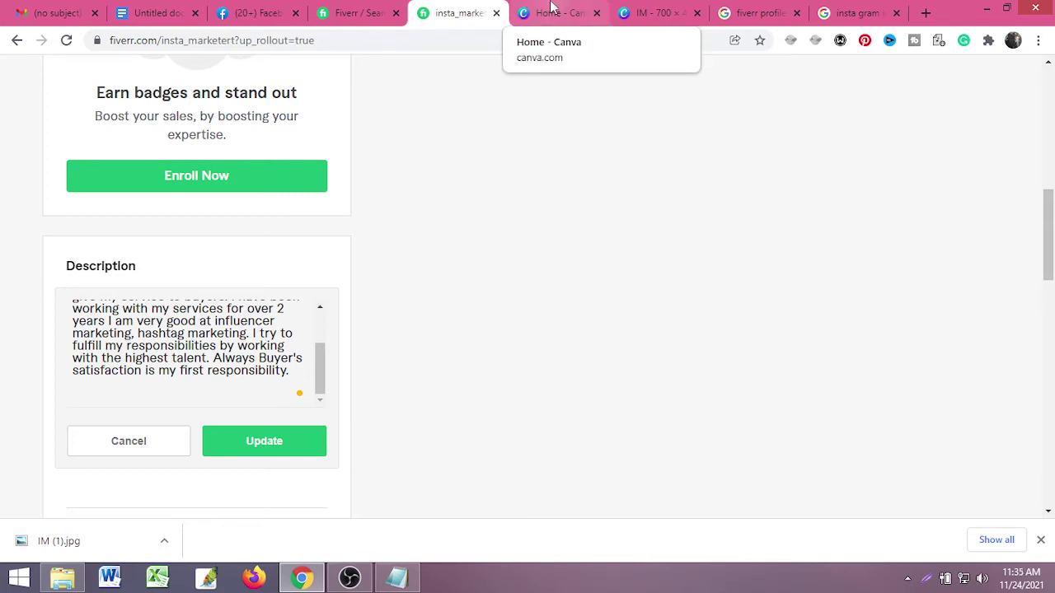
Check the original description in the email, then return to the Fiverr description editor
click(550, 9)
click(457, 13)
click(56, 12)
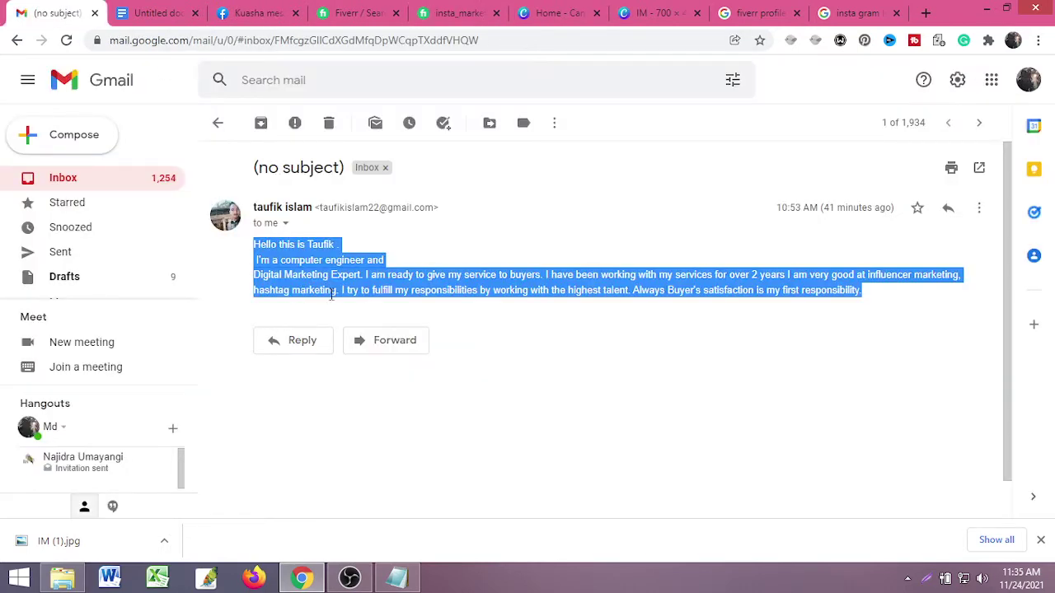
click(772, 327)
click(474, 10)
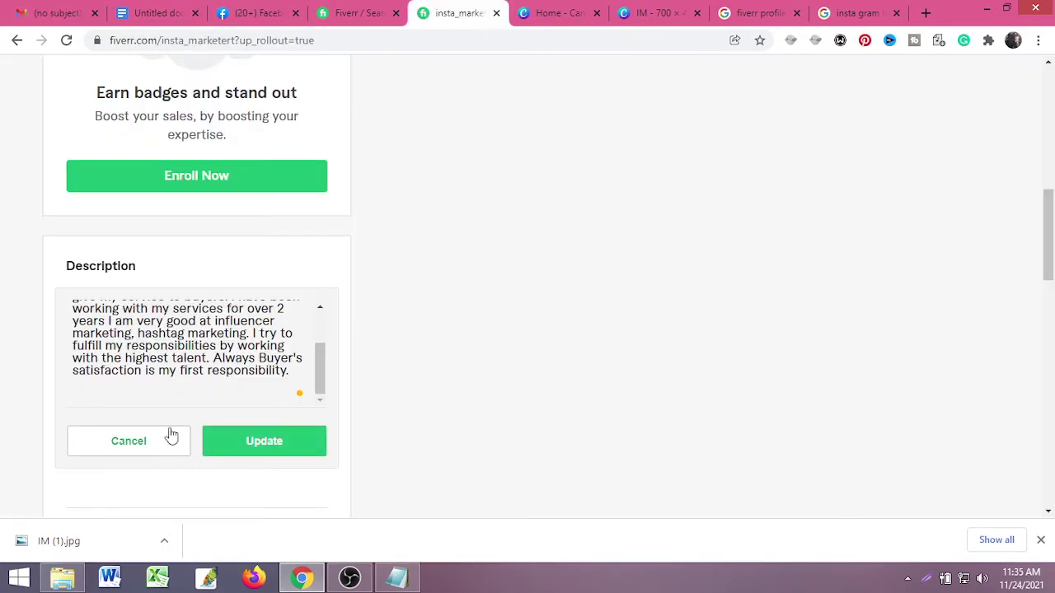
Type a 'Thanks' sign-off with the seller's username on a new line
text(Thanks And rea)
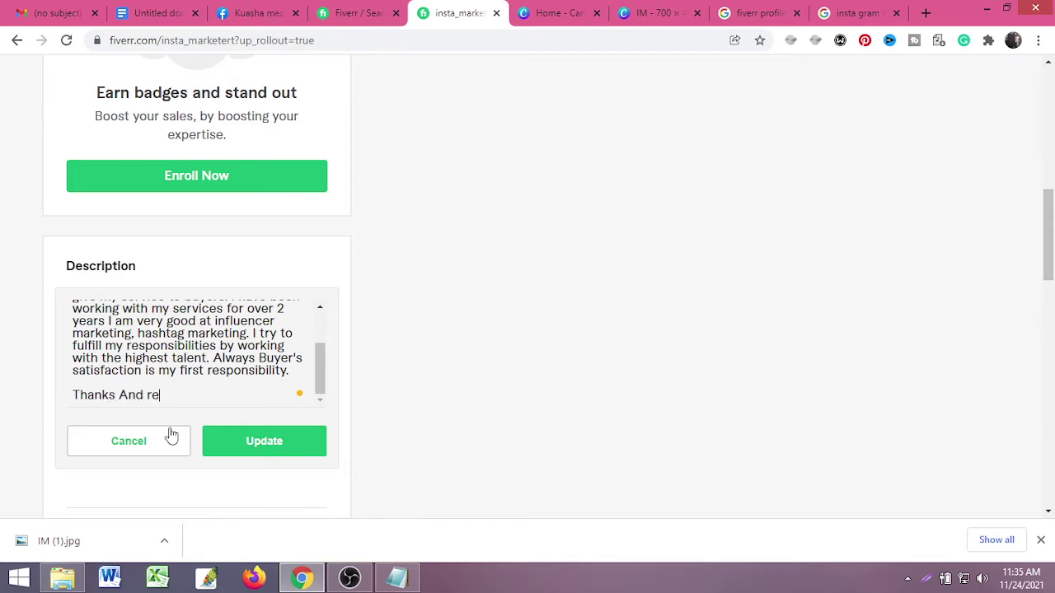
key(BackSpace)
key(BackSpace)
key(BackSpace)
key(BackSpace)
key(BackSpace)
key(BackSpace)
key(Return)
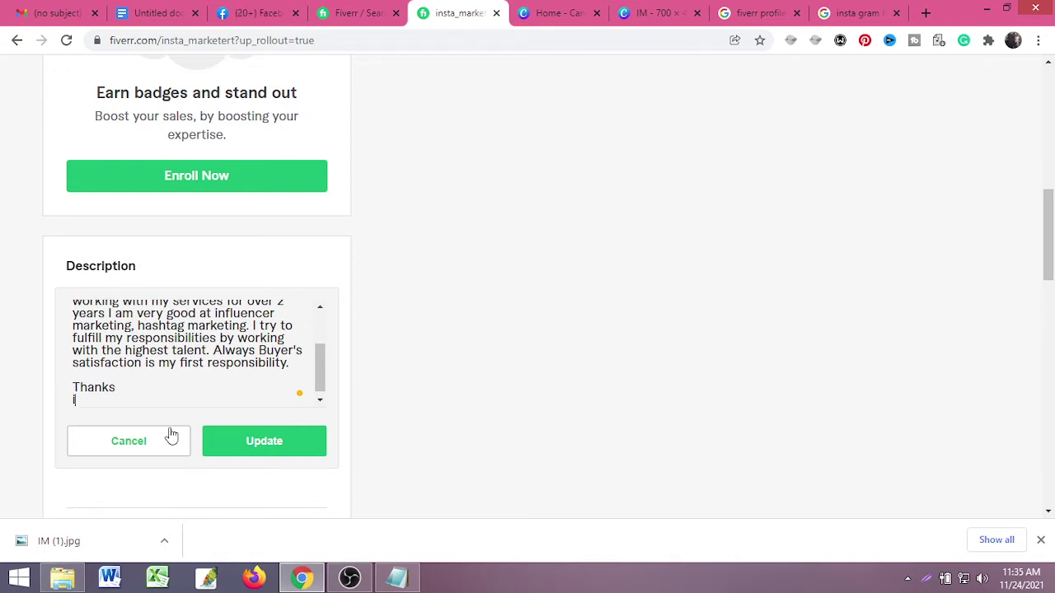
text(sta_marke)
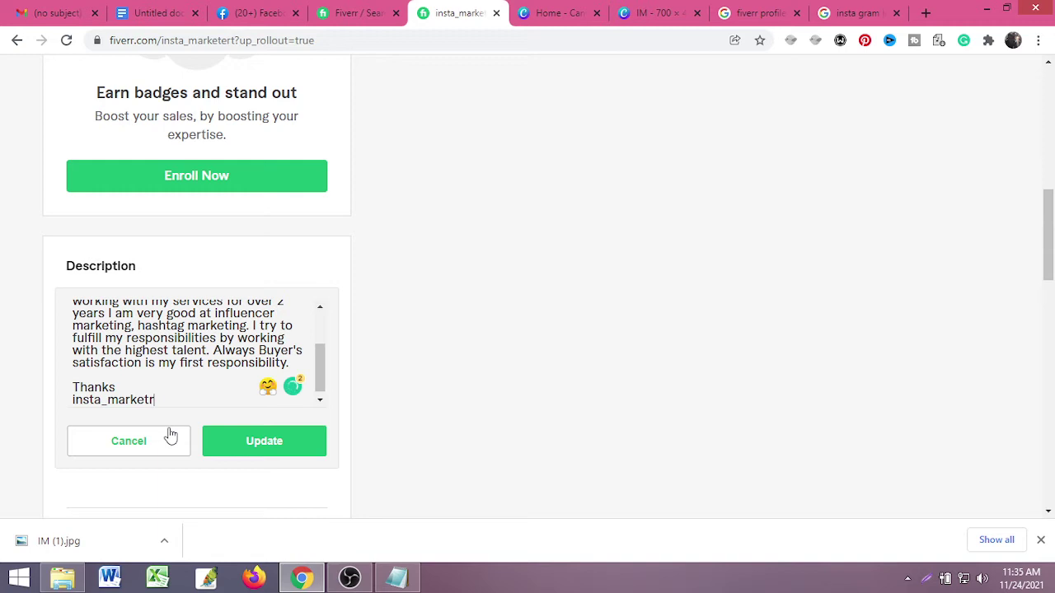
text(tert)
scroll(165, 398, down, 1)
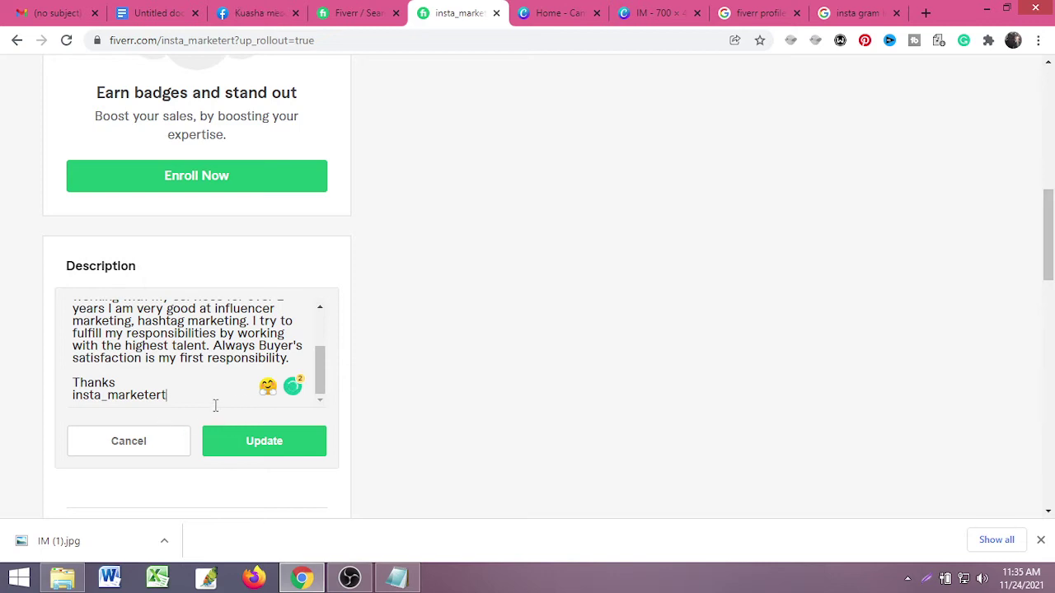
scroll(198, 387, up, 5)
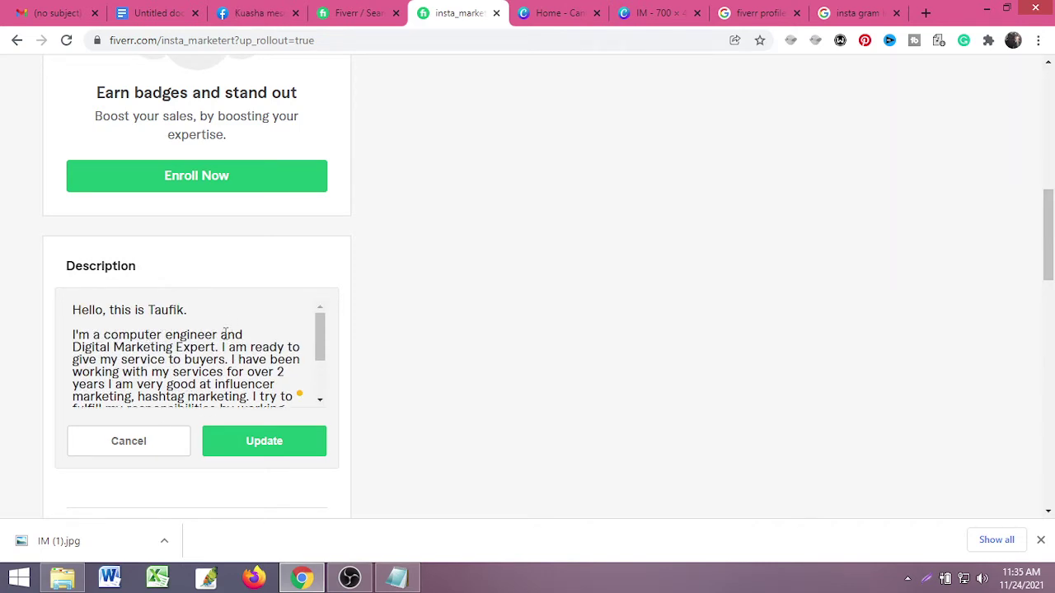
scroll(229, 346, down, 5)
scroll(312, 377, up, 5)
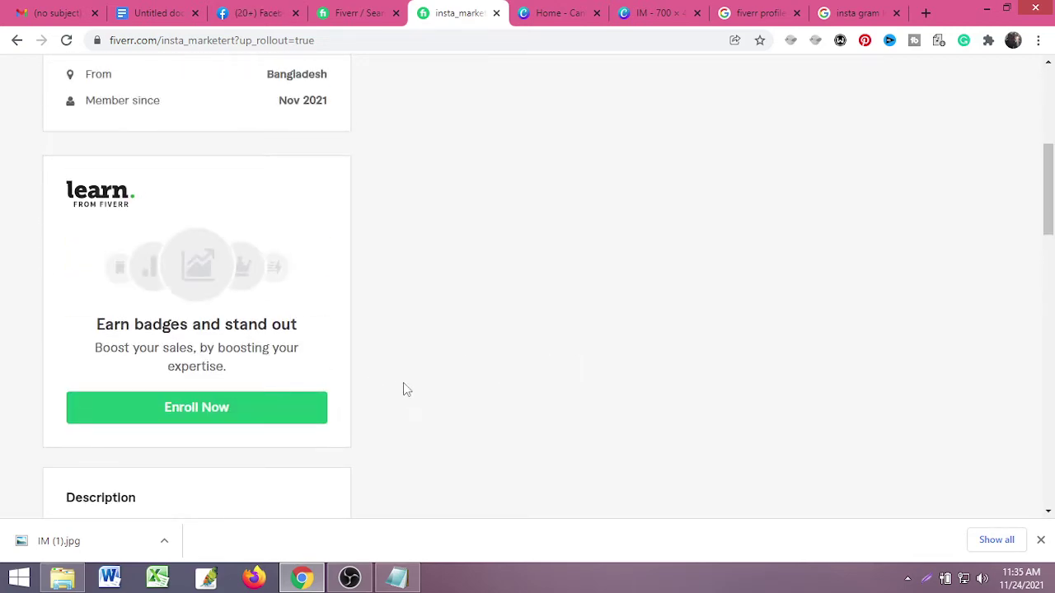
scroll(379, 386, down, 3)
Save the description, add English at Fluent level, and delete the English - Basic entry
click(264, 441)
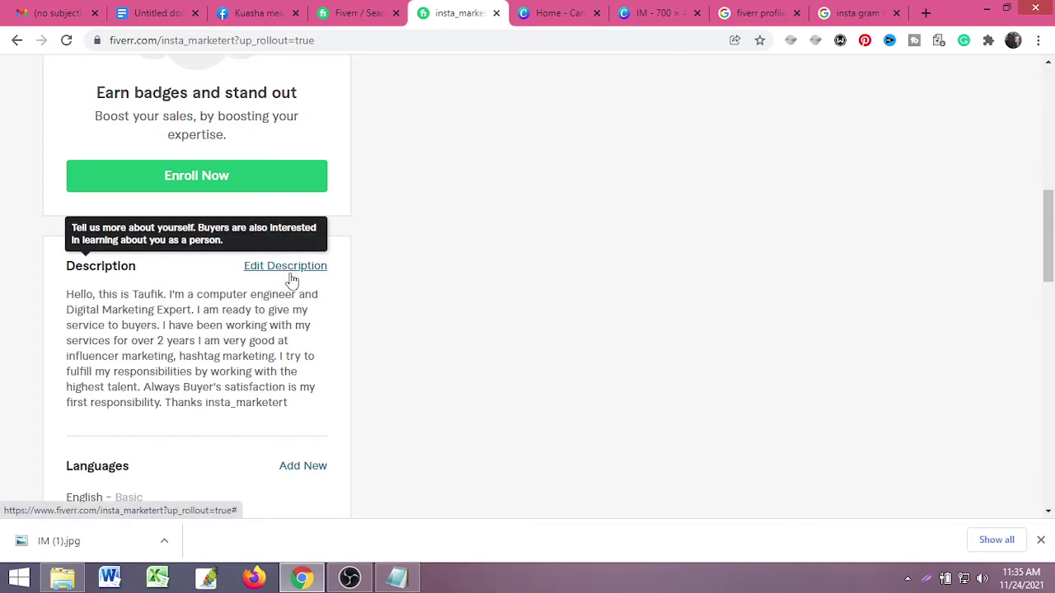
scroll(360, 289, down, 3)
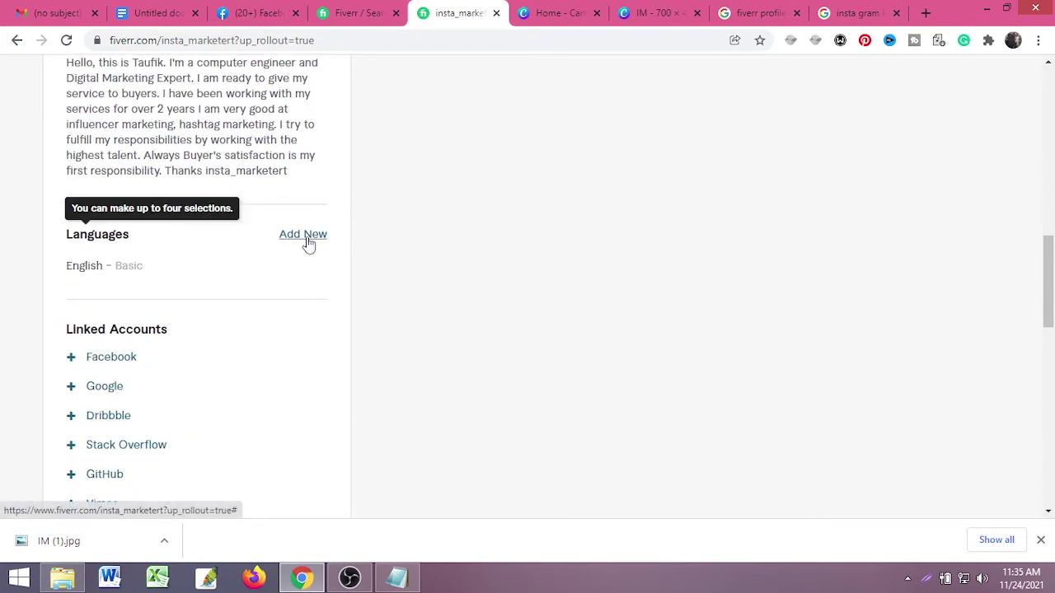
click(307, 236)
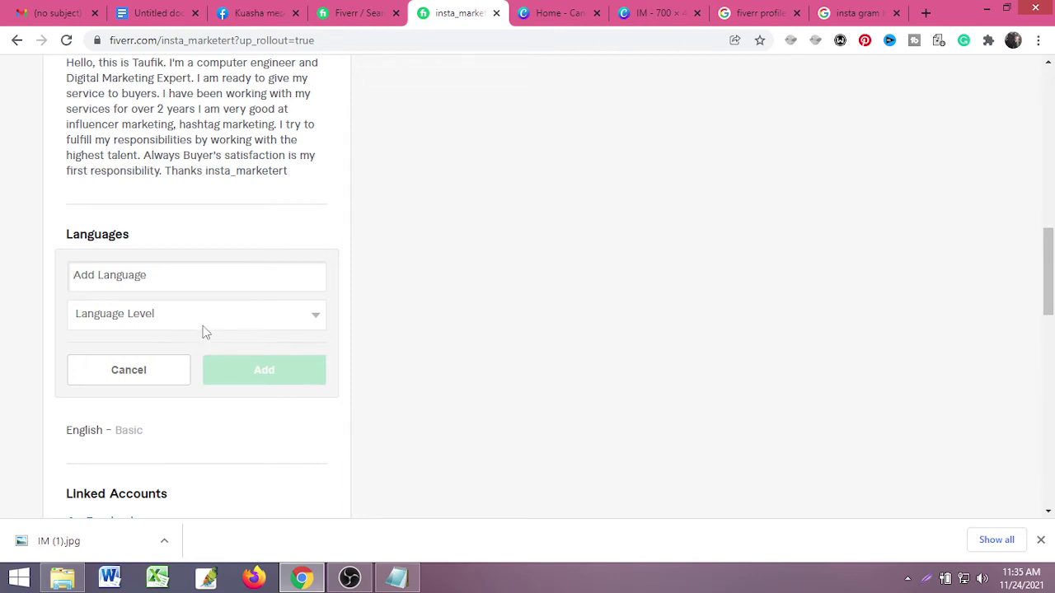
text(Engli)
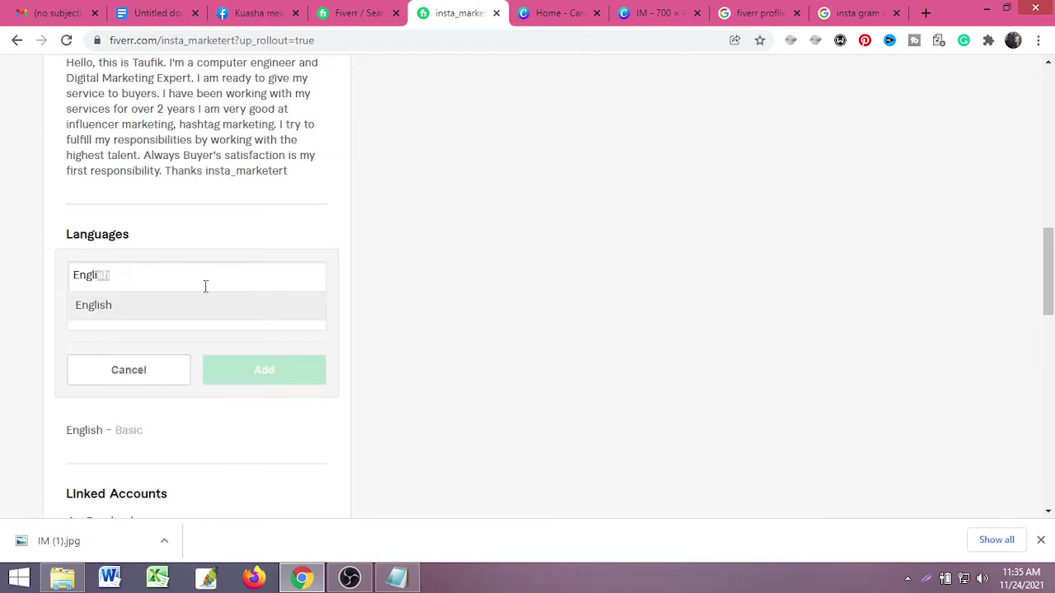
click(130, 328)
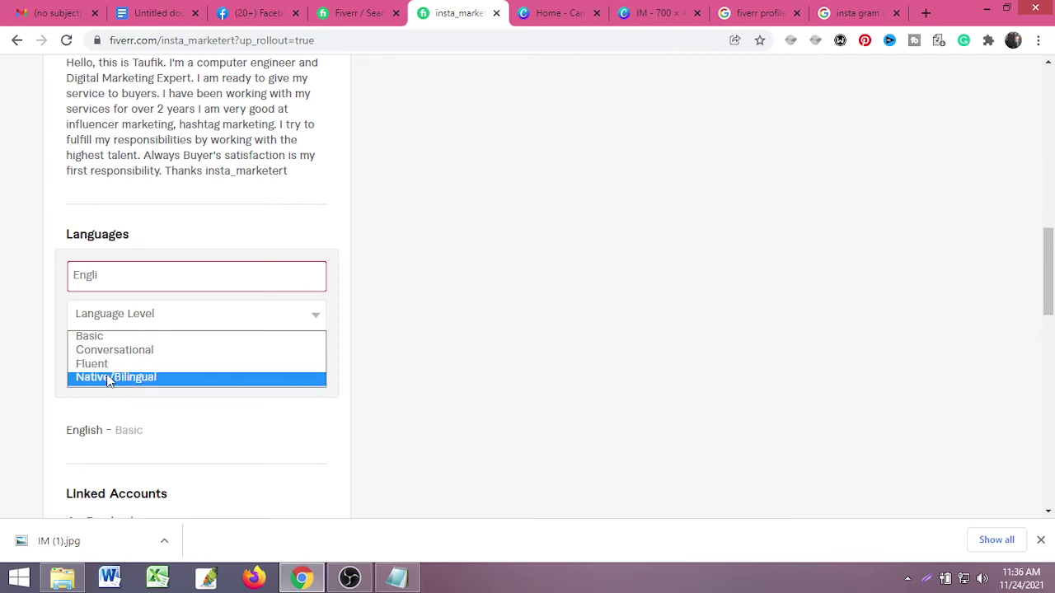
click(136, 364)
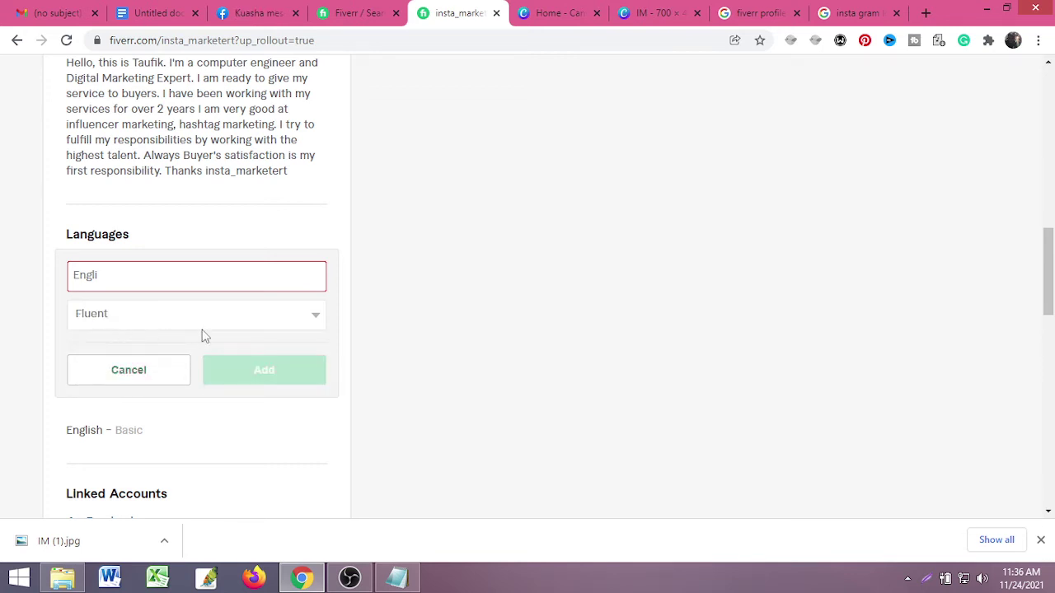
click(123, 275)
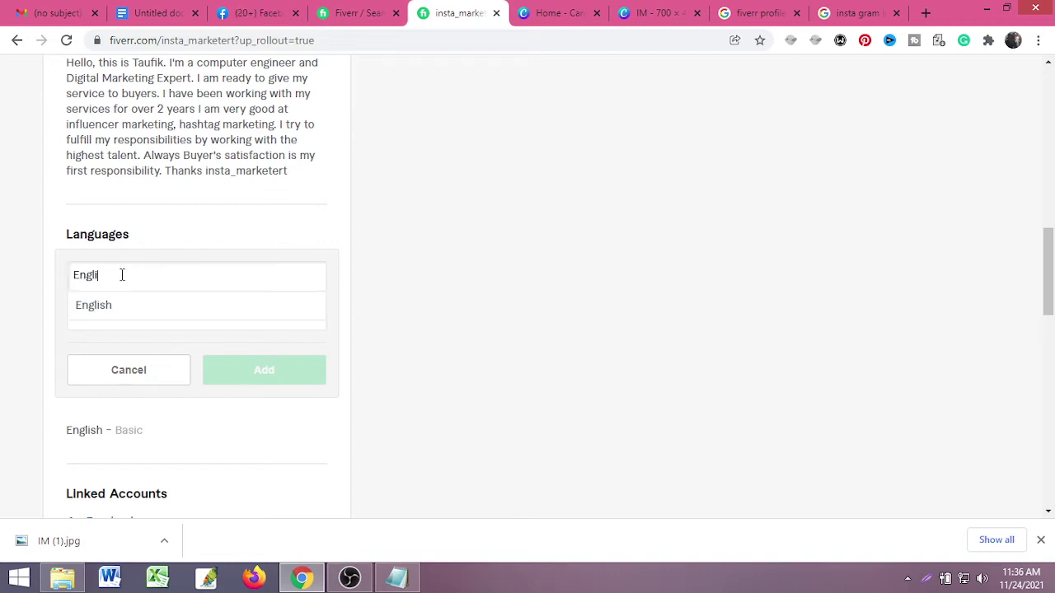
click(120, 307)
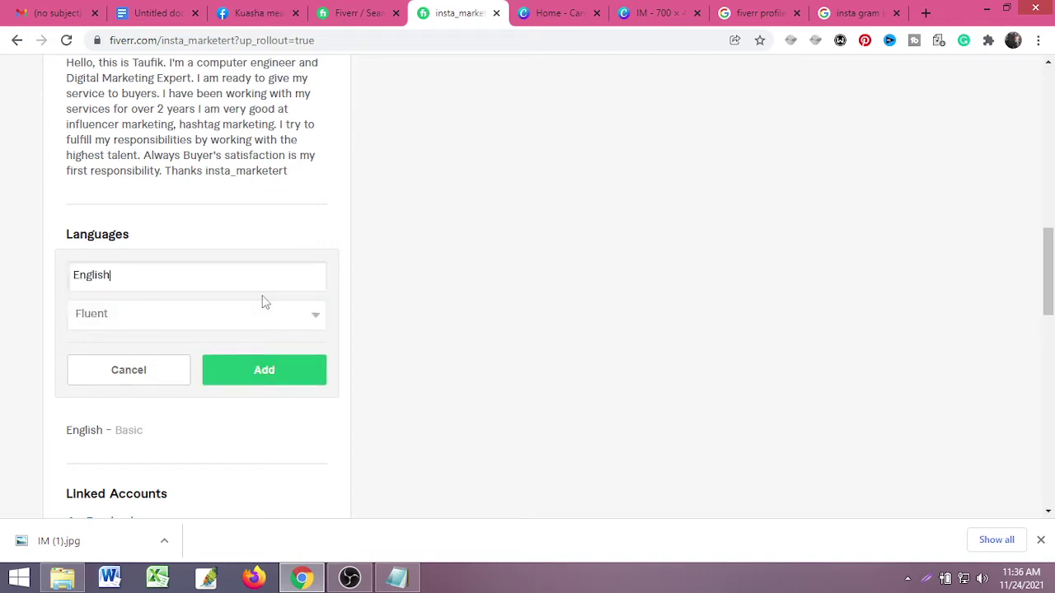
click(264, 373)
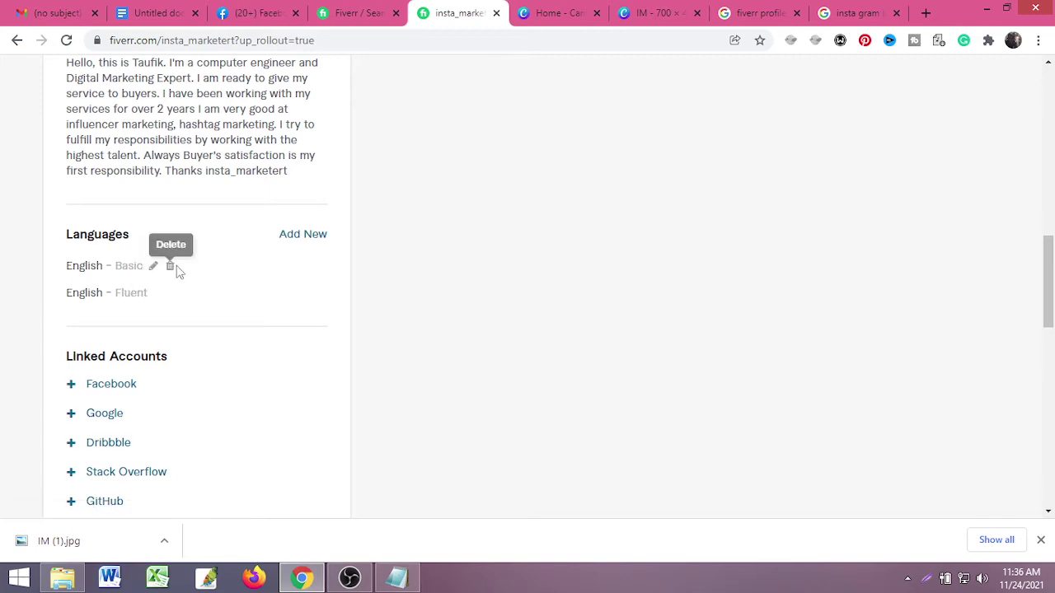
click(174, 265)
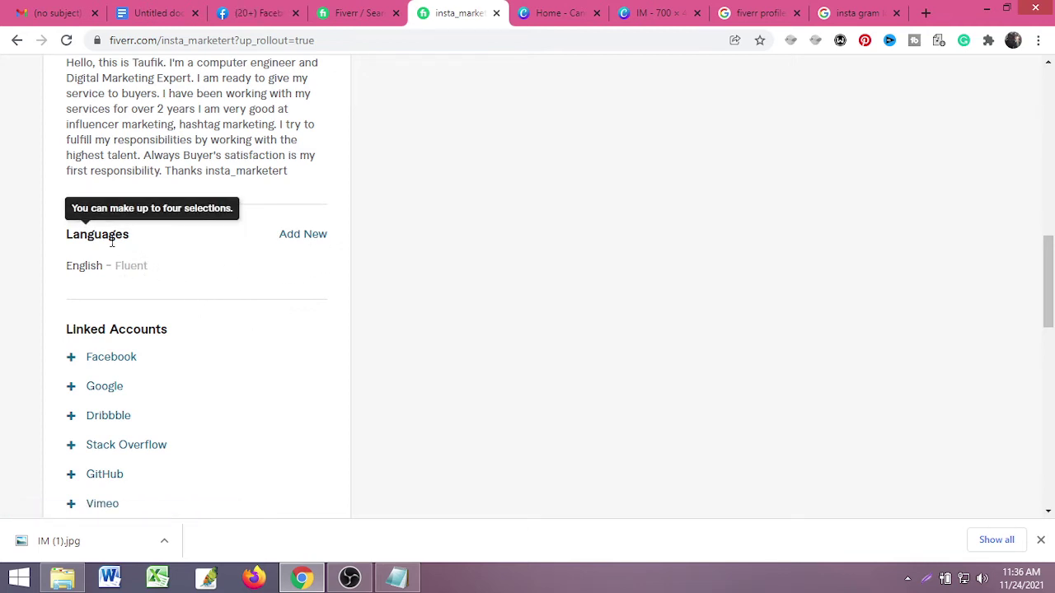
click(302, 235)
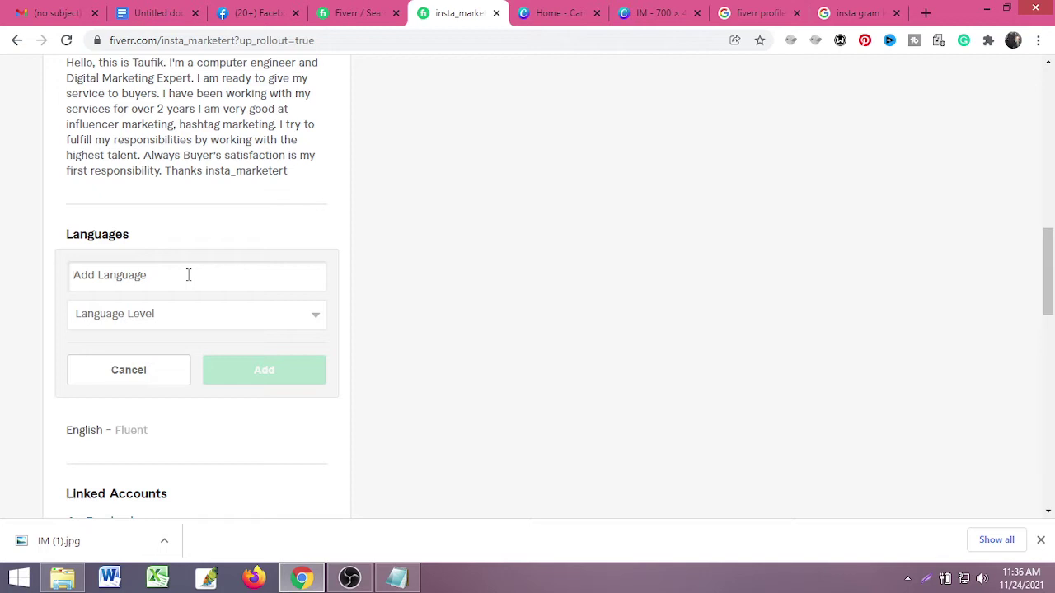
Add Spanish - Español at Conversational level to the profile's languages
text(Sp)
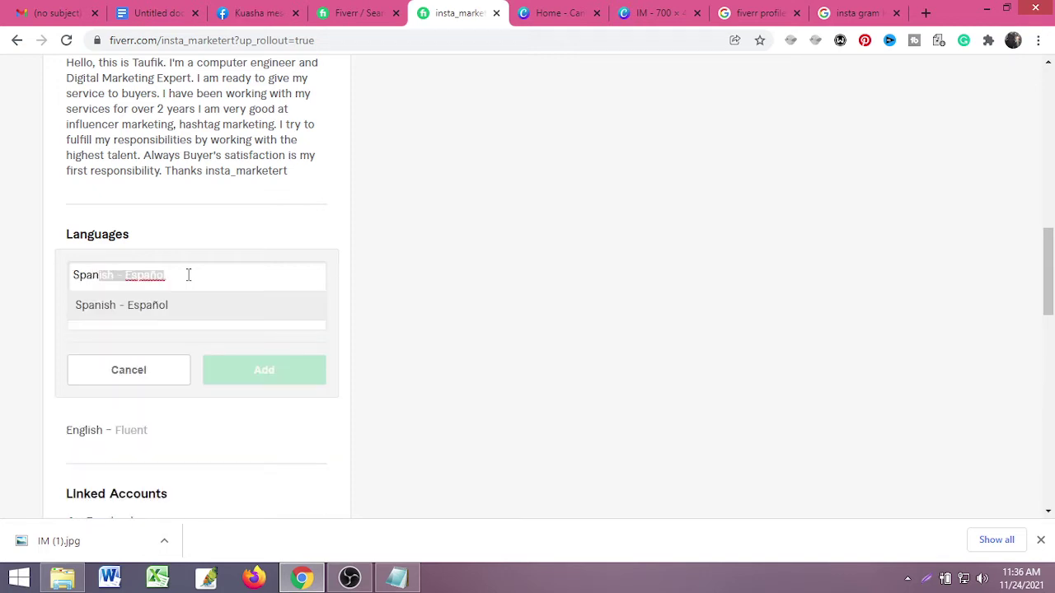
text(an)
key(Right)
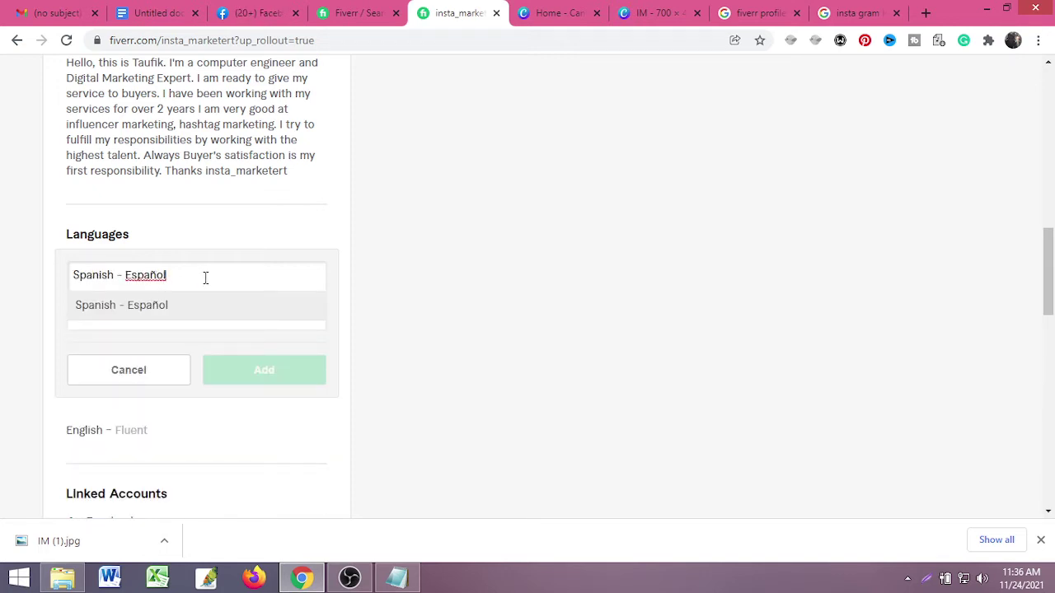
drag(200, 281, 129, 283)
key(BackSpace)
click(128, 306)
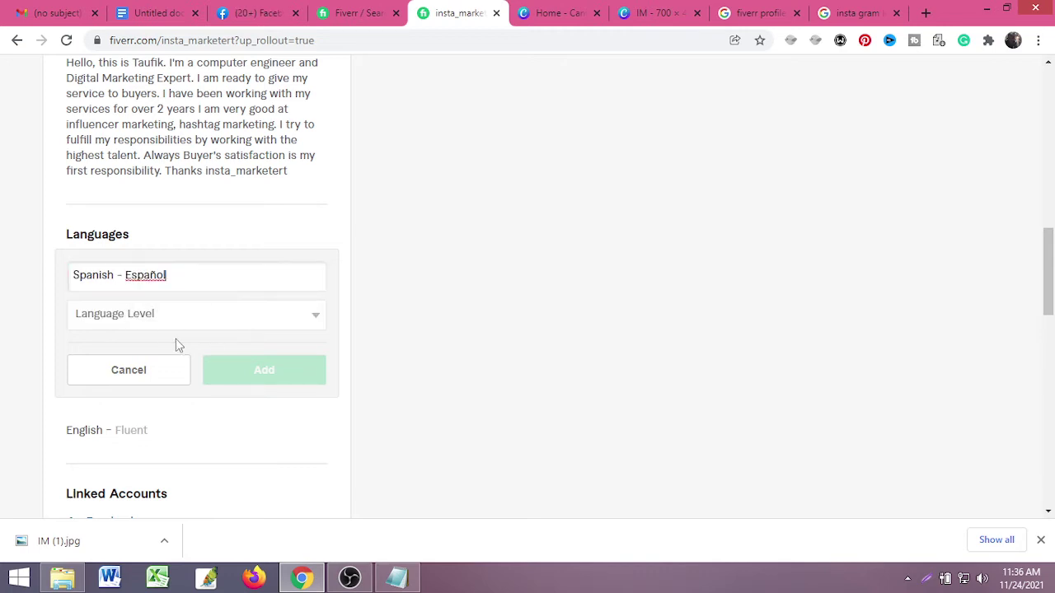
click(233, 320)
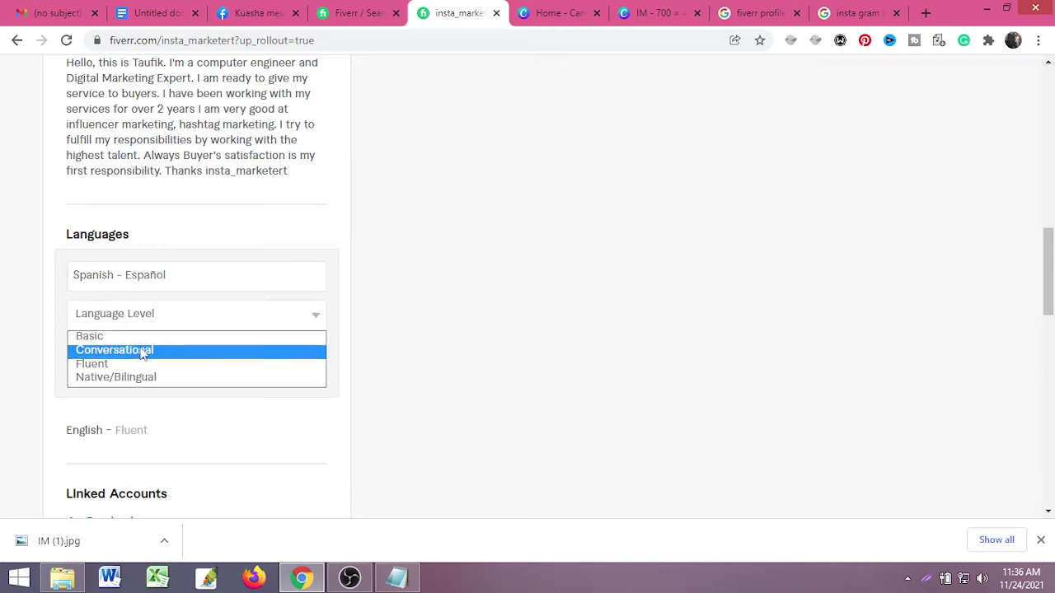
click(108, 350)
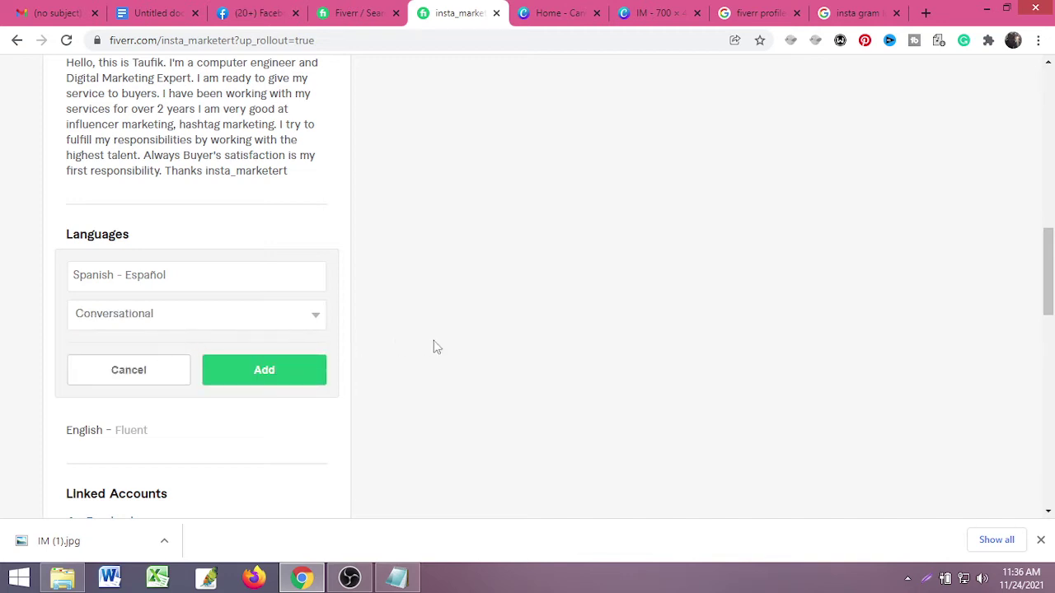
click(284, 371)
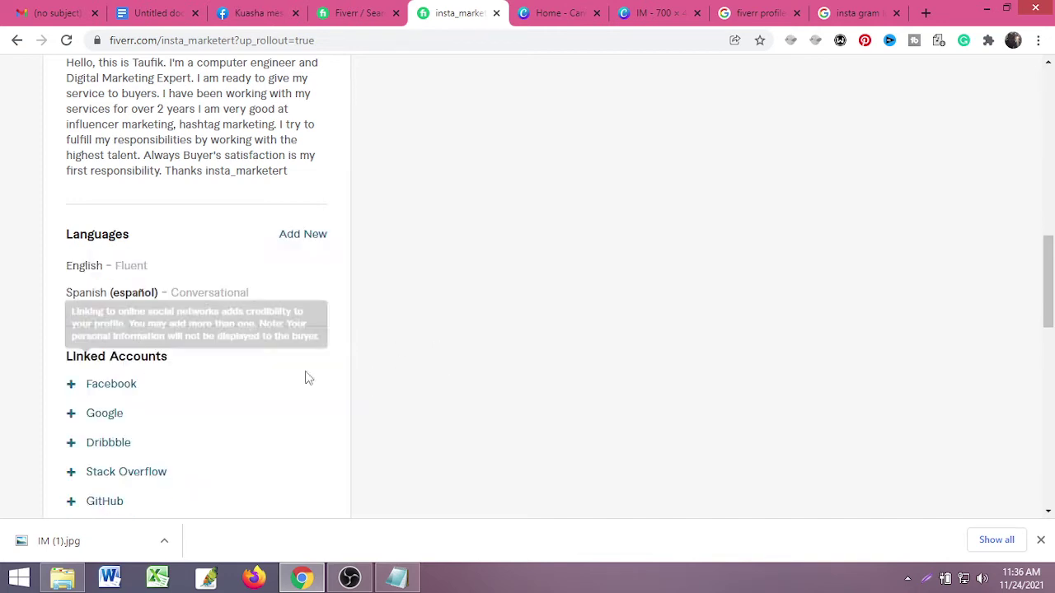
Add French - Français at Conversational level to the languages list
click(313, 235)
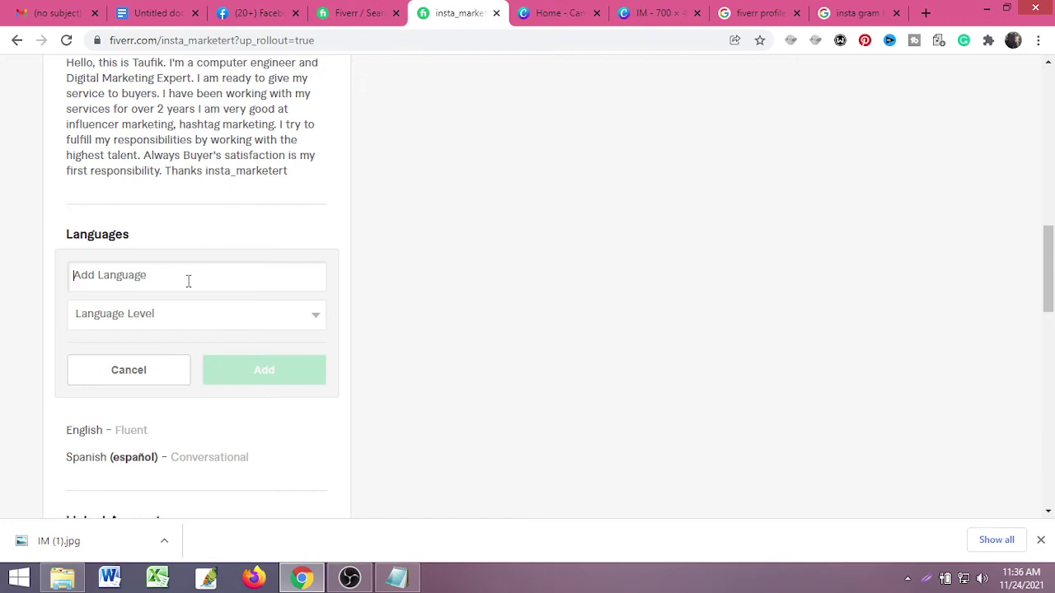
click(188, 281)
text(Fren)
click(165, 311)
click(210, 317)
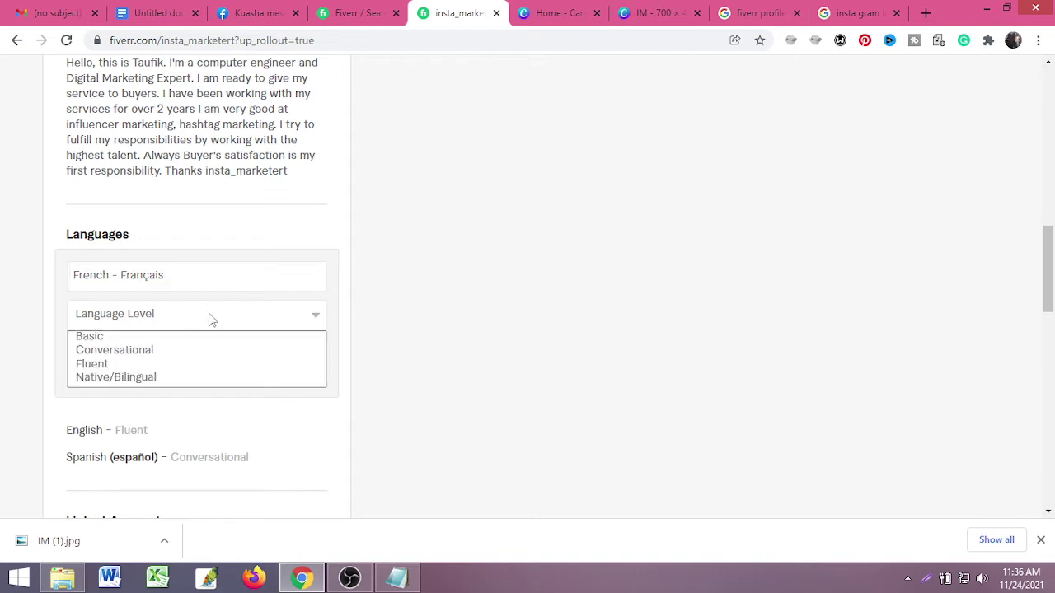
click(120, 350)
click(272, 370)
Add German - Deutsch at Conversational level to the languages list
click(297, 238)
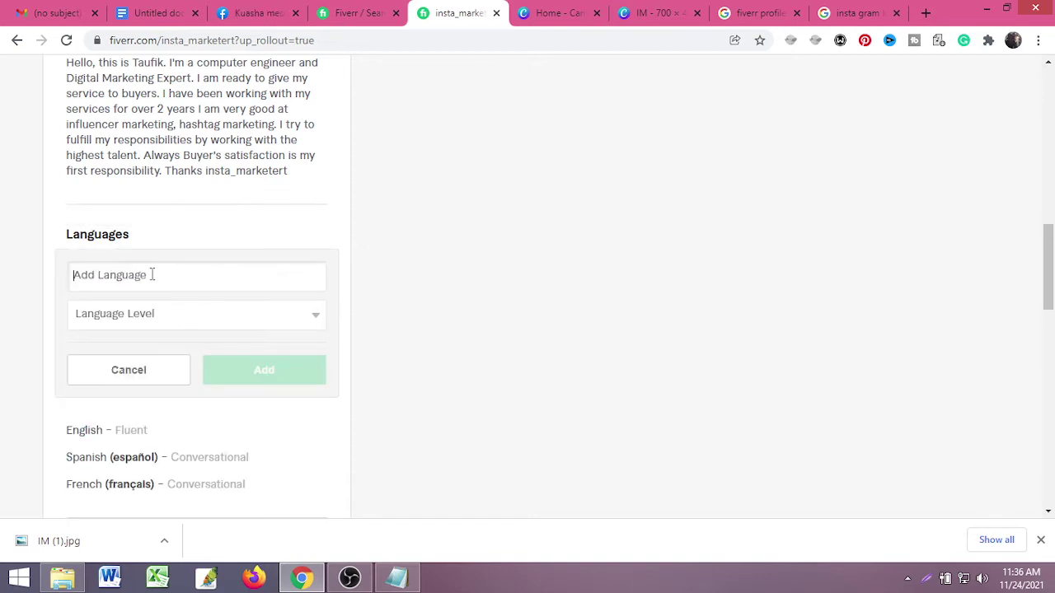
text(Ger)
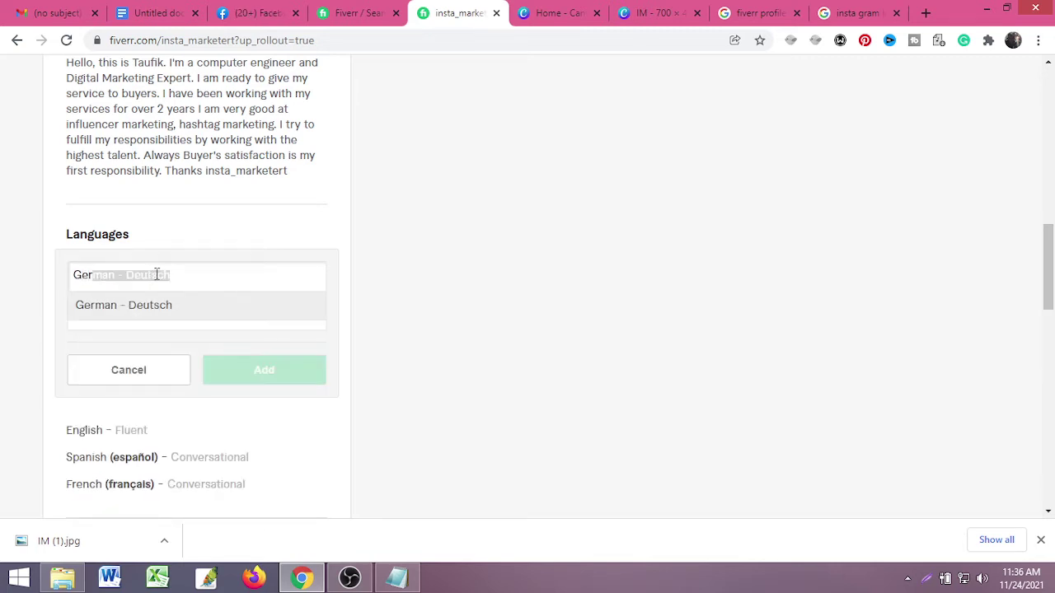
click(189, 275)
key(ctrl+a)
text(G)
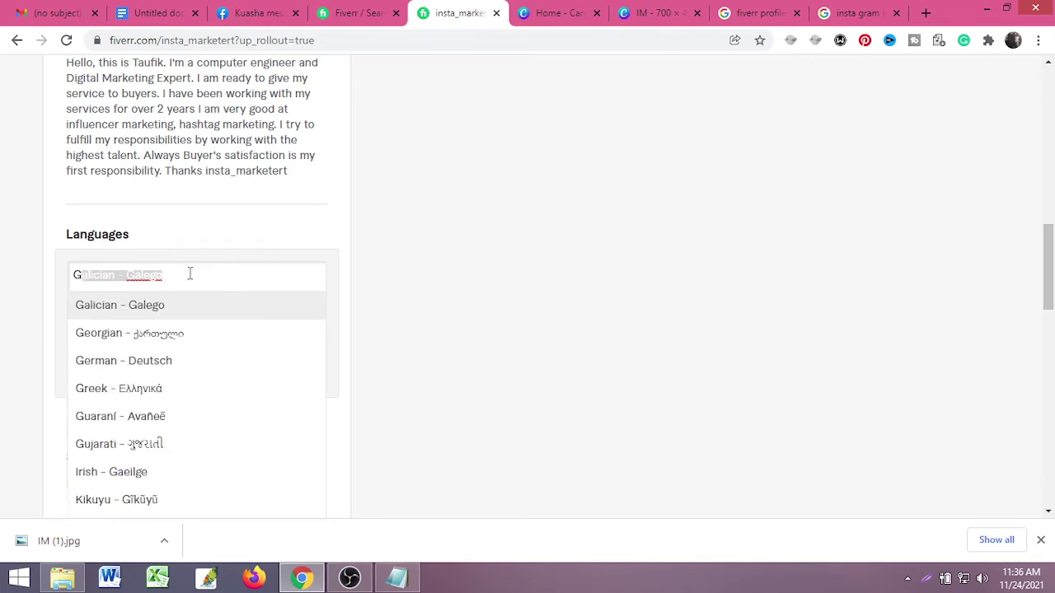
key(BackSpace)
key(BackSpace)
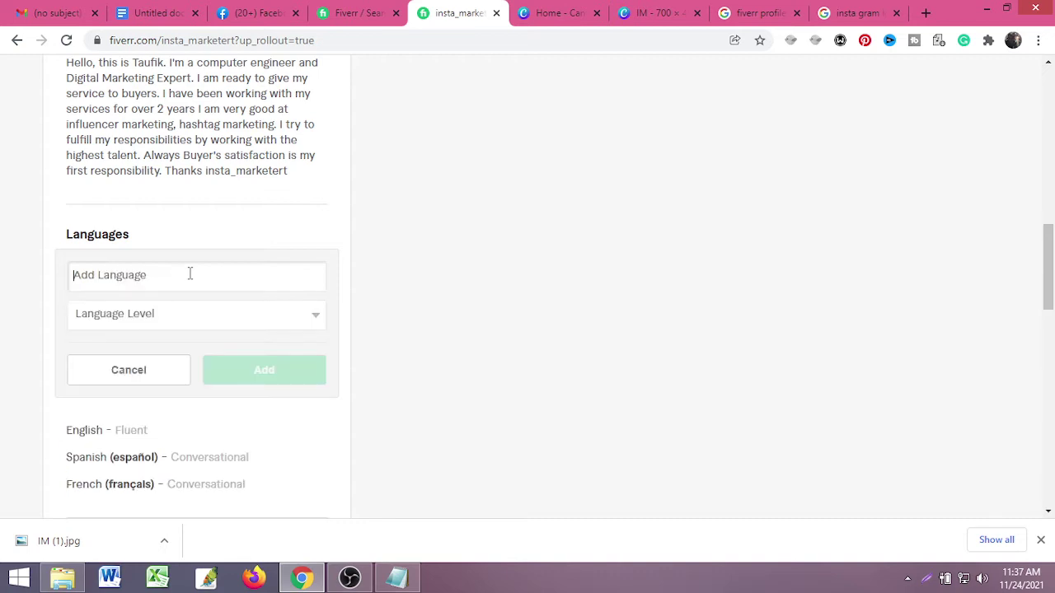
text(German)
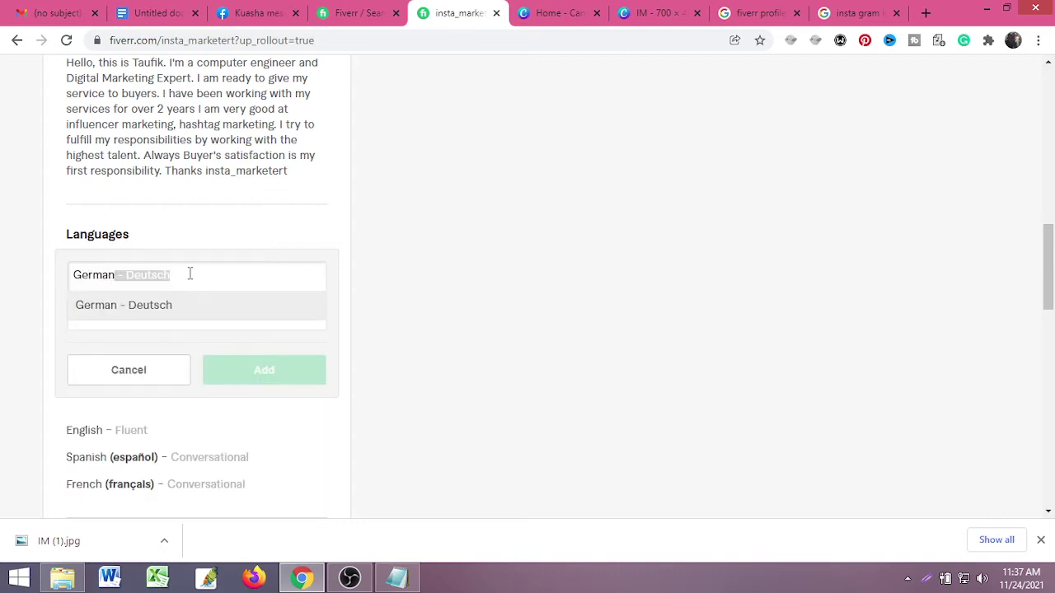
click(160, 306)
click(206, 324)
click(157, 349)
click(264, 370)
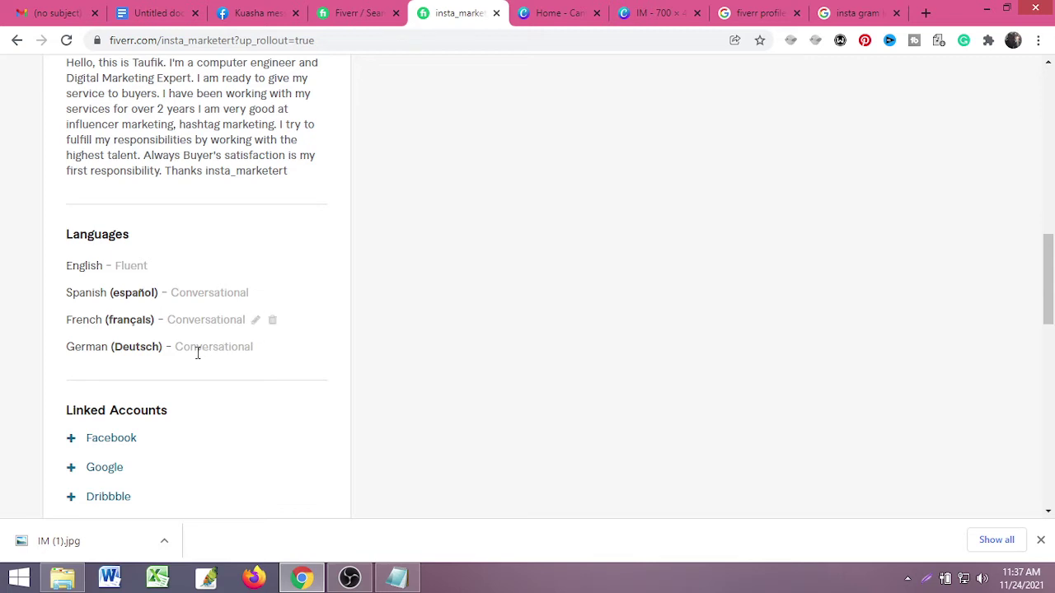
Scroll down to the Skills section and start a new skill entry
scroll(197, 330, down, 2)
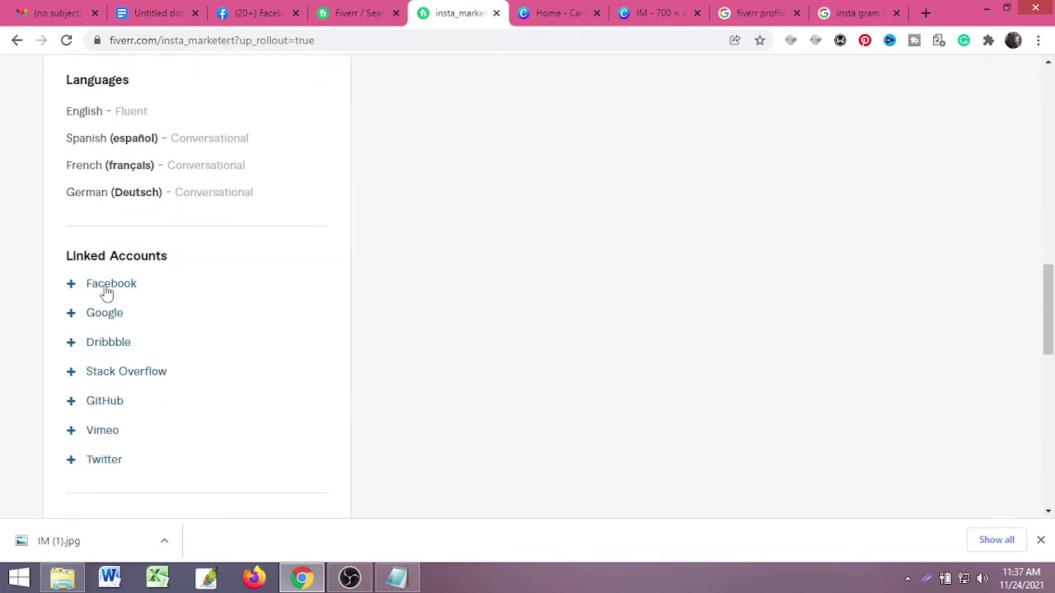
scroll(157, 367, down, 2)
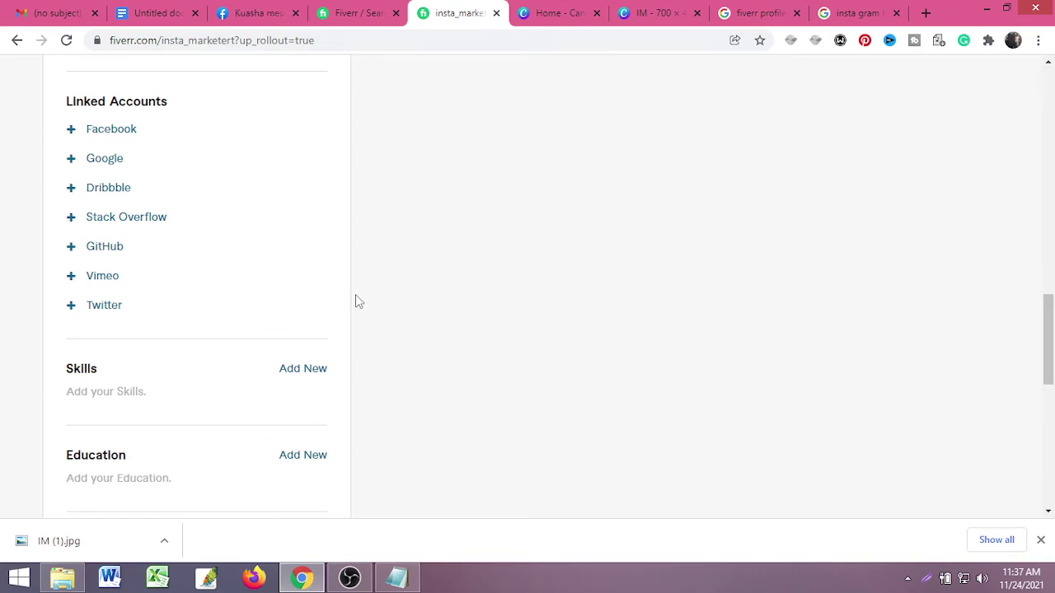
scroll(122, 284, down, 2)
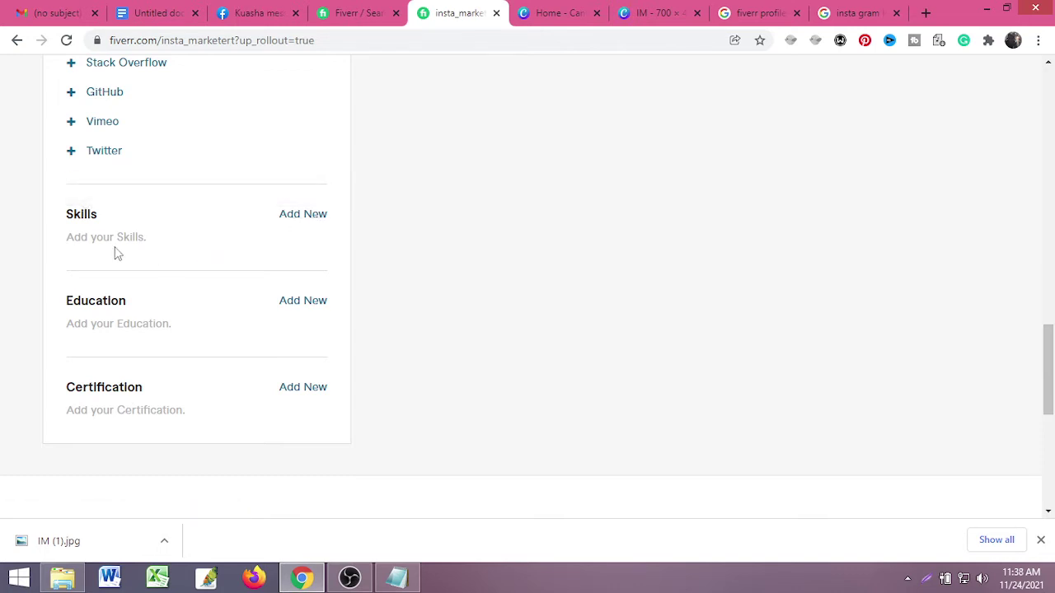
click(302, 215)
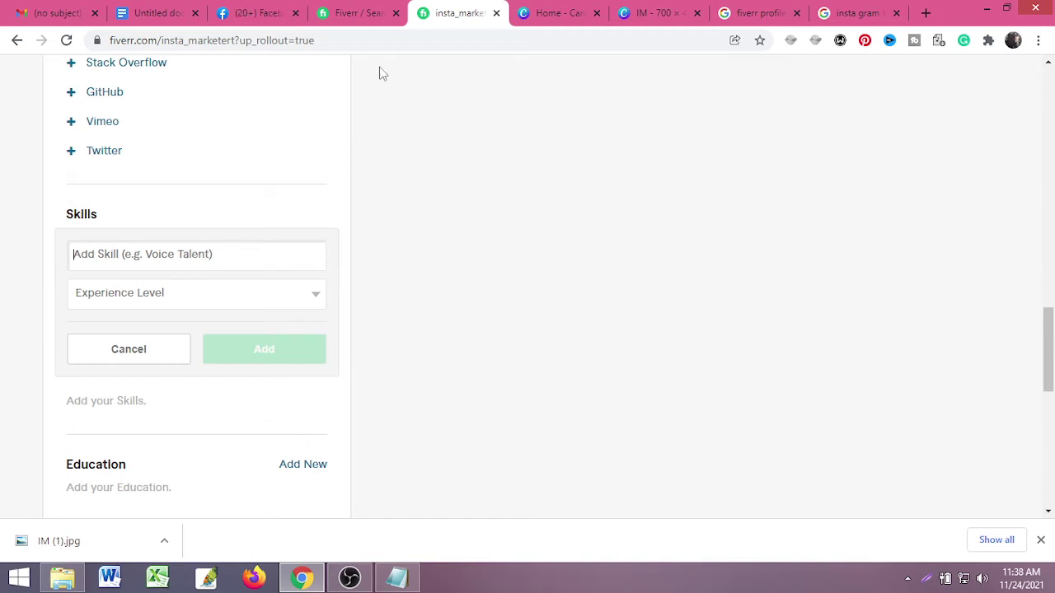
Return to the 'instagram' gig search results listing 14,368 services and browse them
click(360, 13)
click(287, 93)
scroll(353, 370, down, 3)
scroll(391, 372, down, 5)
scroll(134, 390, up, 4)
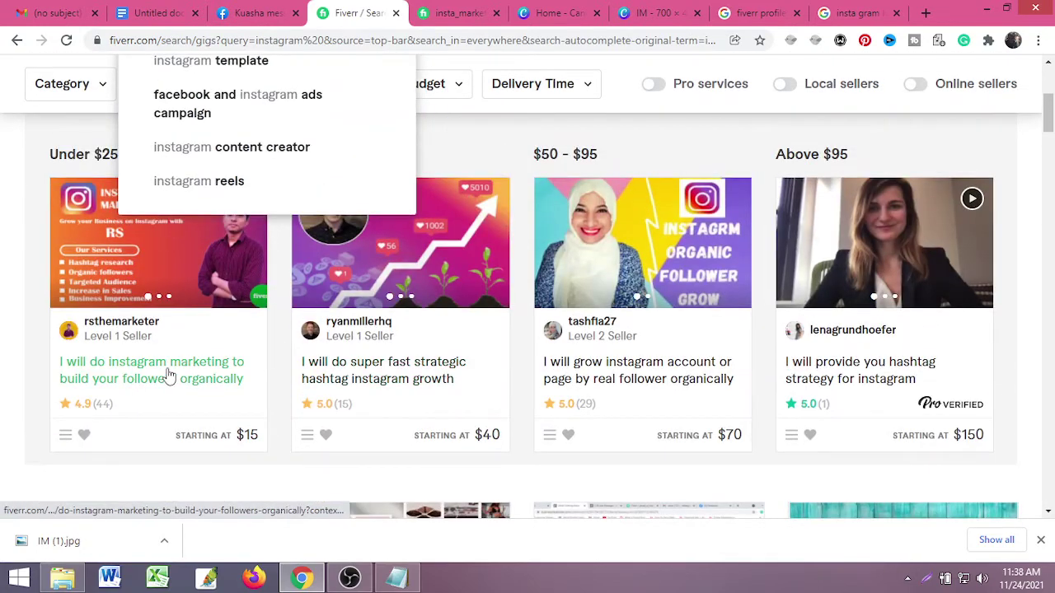
Open a top instagram marketing gig in a new tab and go to its seller's profile
right_click(169, 374)
click(236, 379)
click(435, 12)
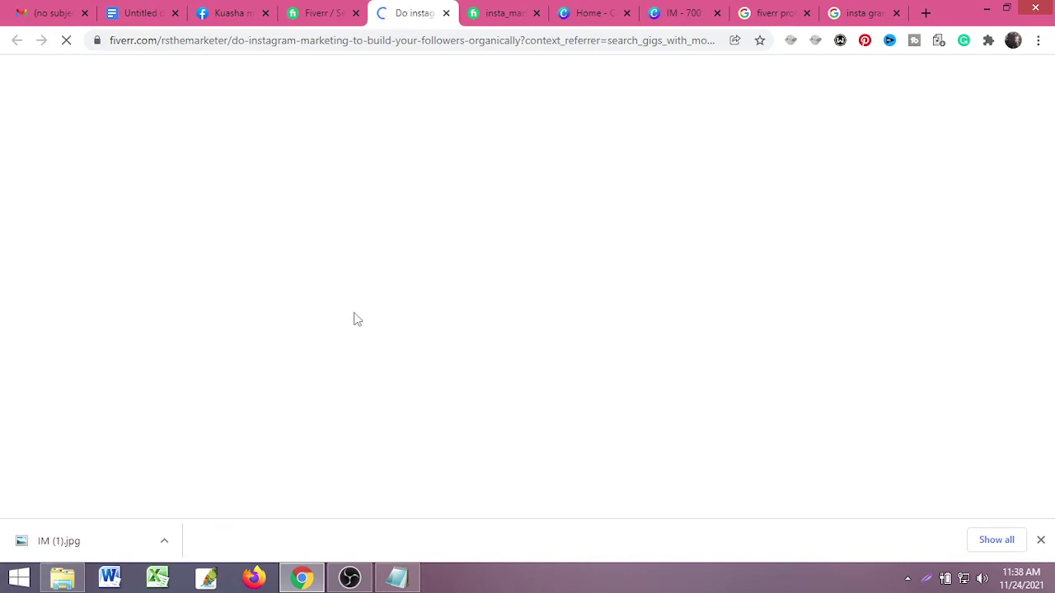
scroll(388, 336, down, 6)
scroll(389, 336, down, 12)
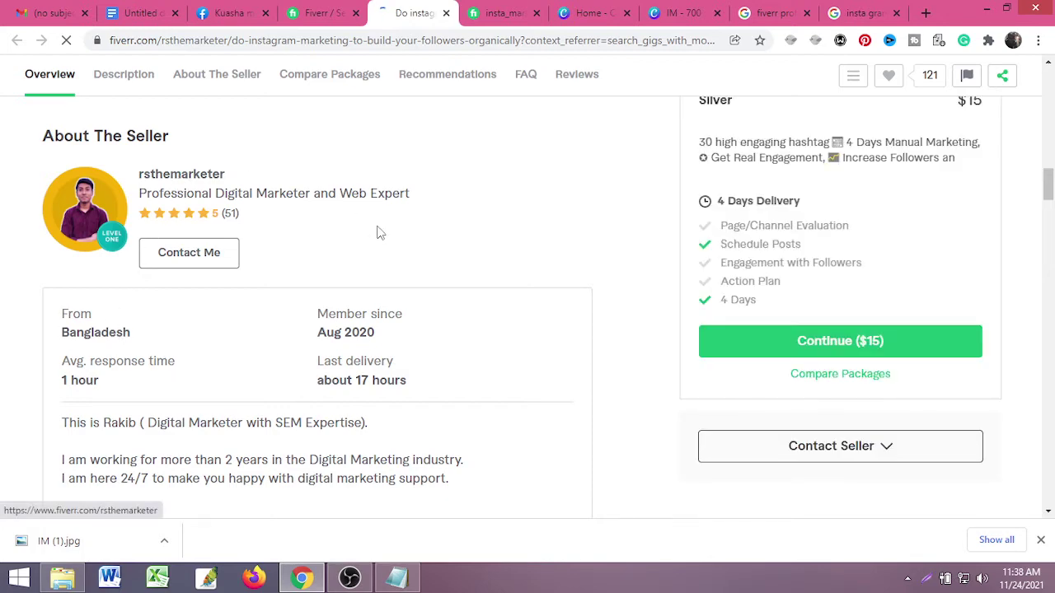
click(183, 176)
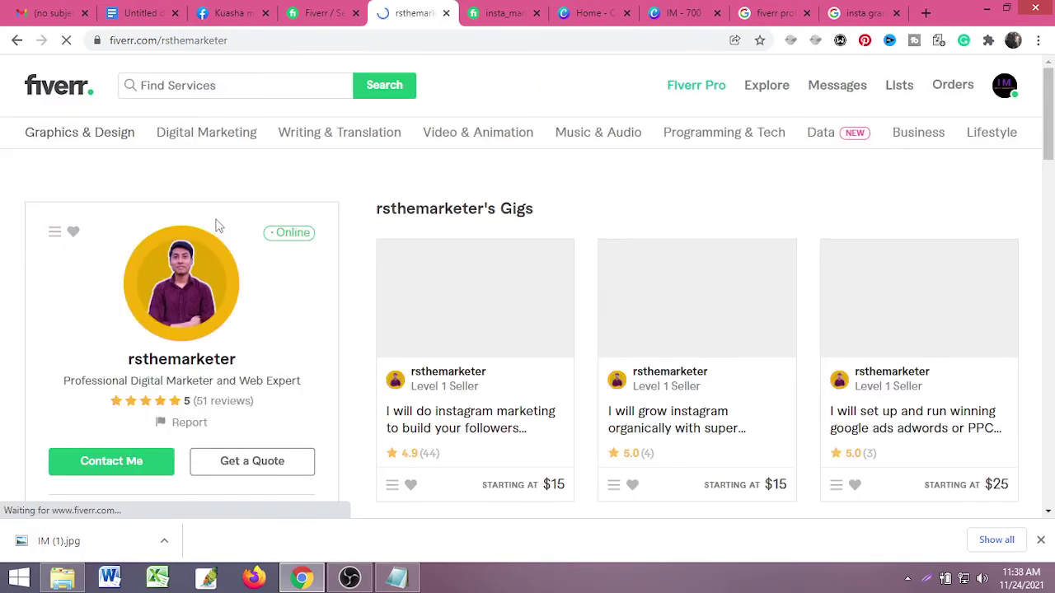
Scroll through the seller's profile to study the skills they list
scroll(212, 299, down, 3)
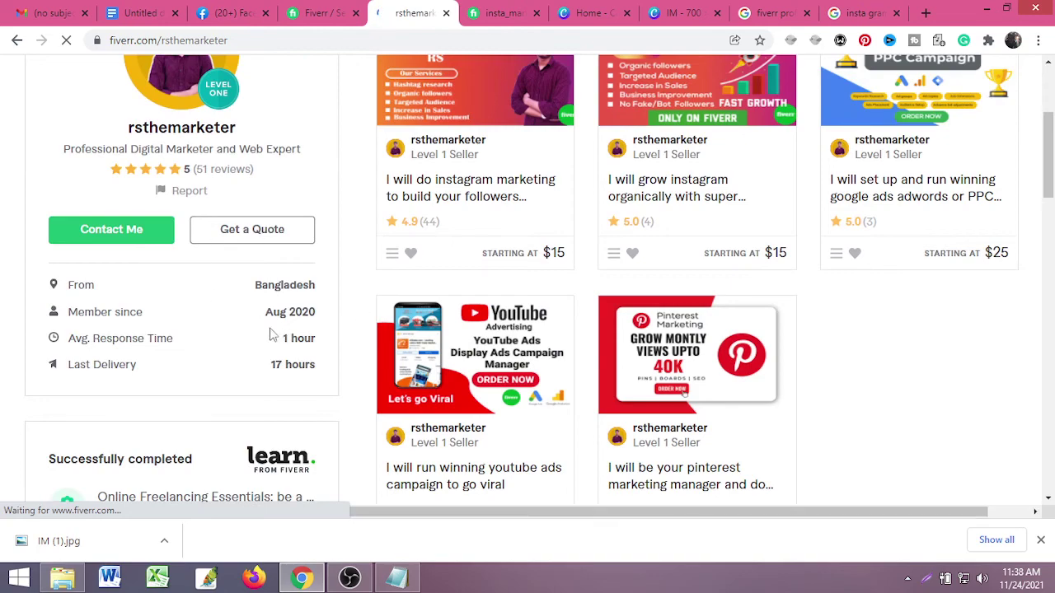
scroll(341, 336, down, 3)
scroll(354, 333, down, 6)
scroll(247, 297, down, 2)
scroll(233, 275, up, 2)
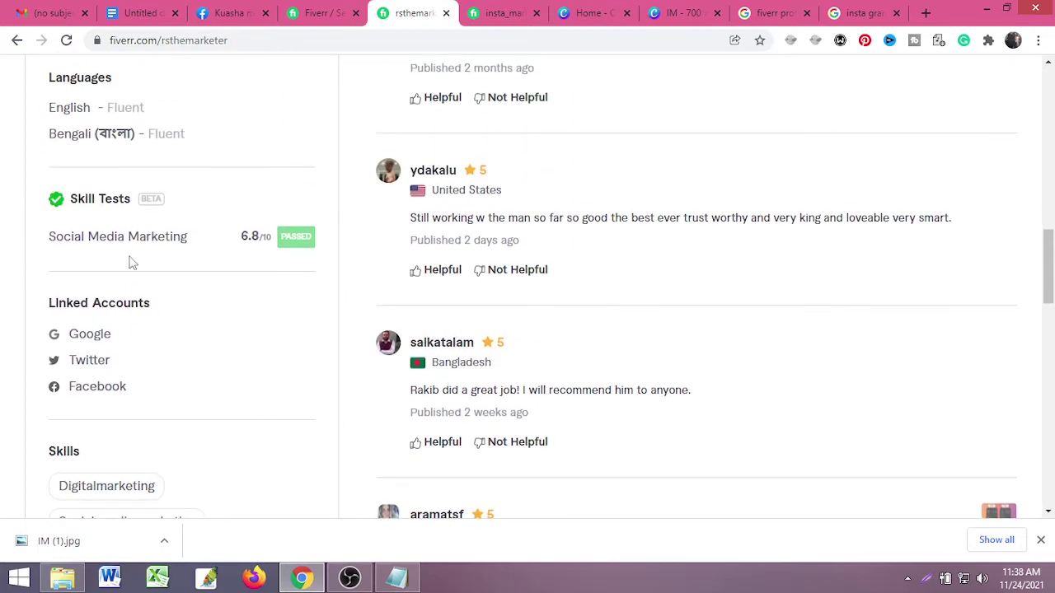
scroll(124, 281, down, 1)
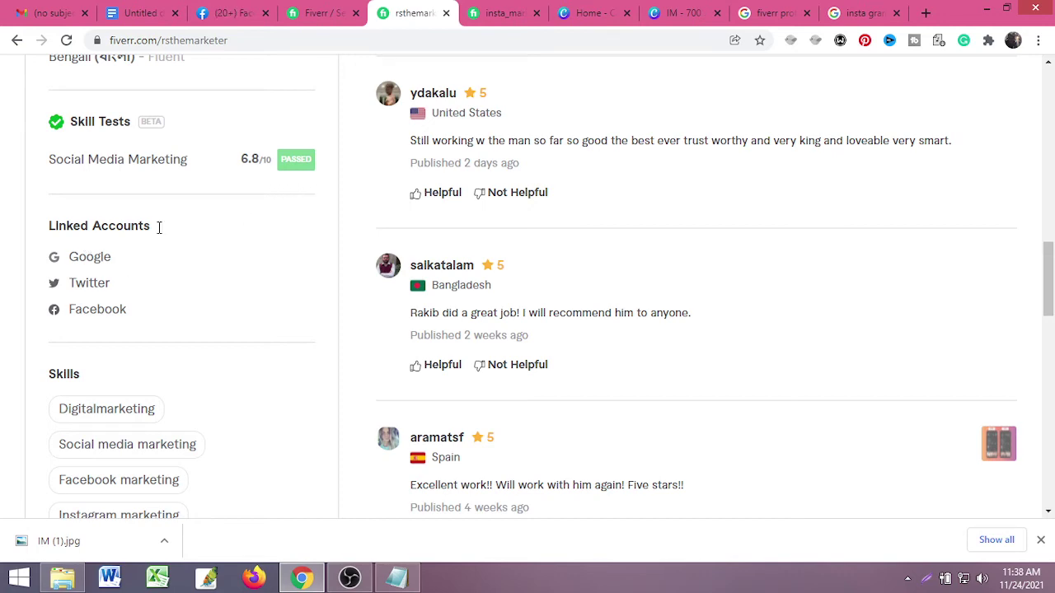
scroll(90, 261, down, 1)
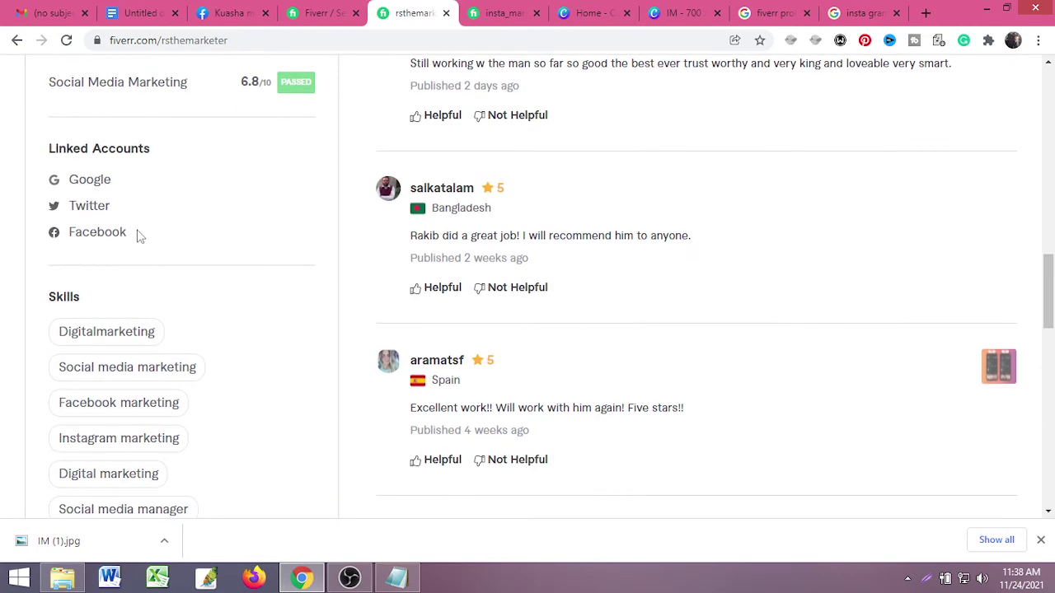
scroll(107, 243, down, 2)
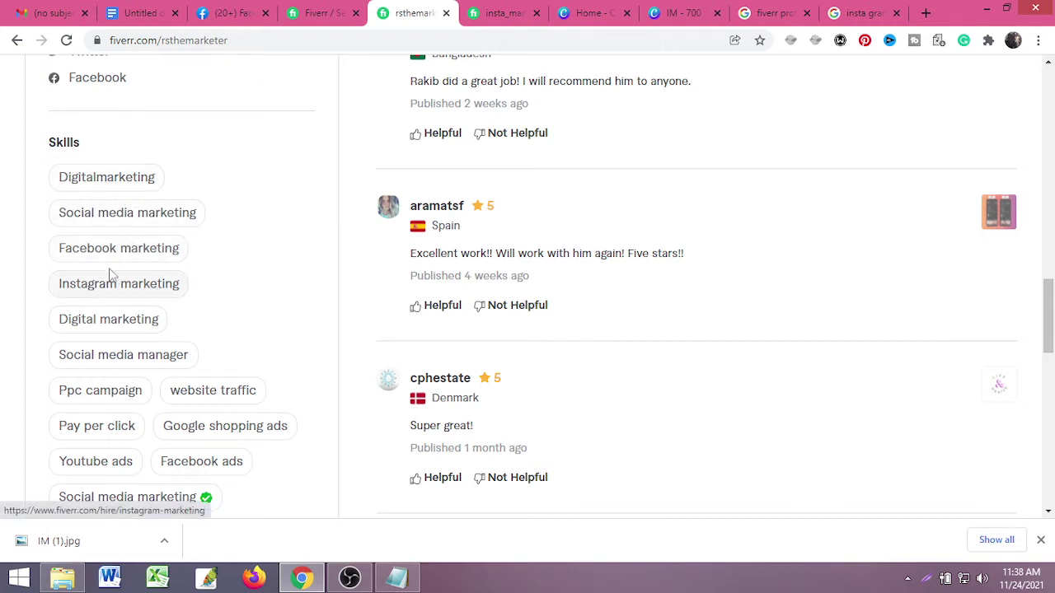
scroll(126, 330, down, 1)
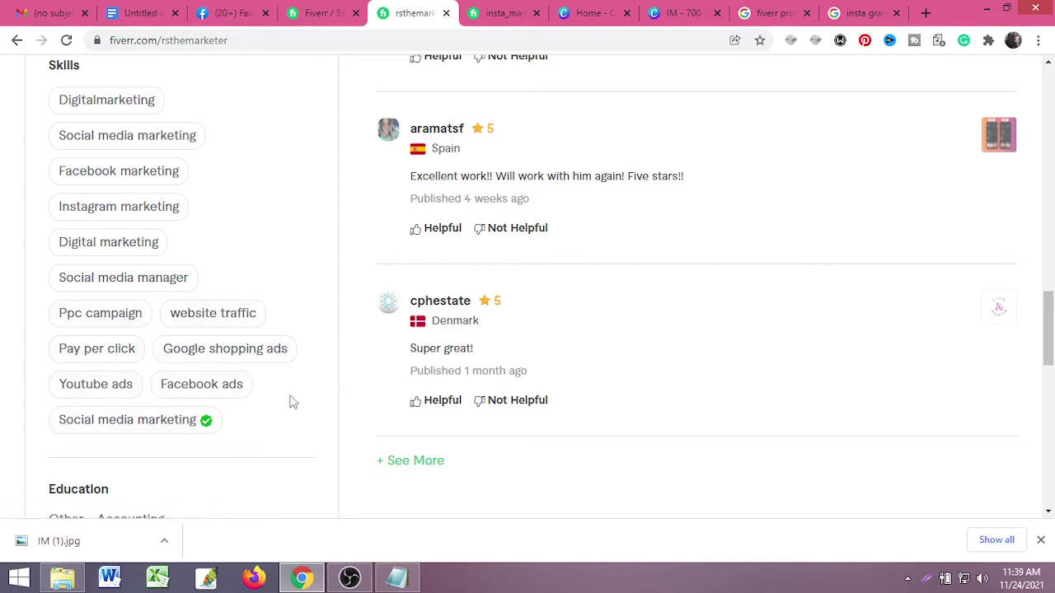
scroll(330, 400, down, 2)
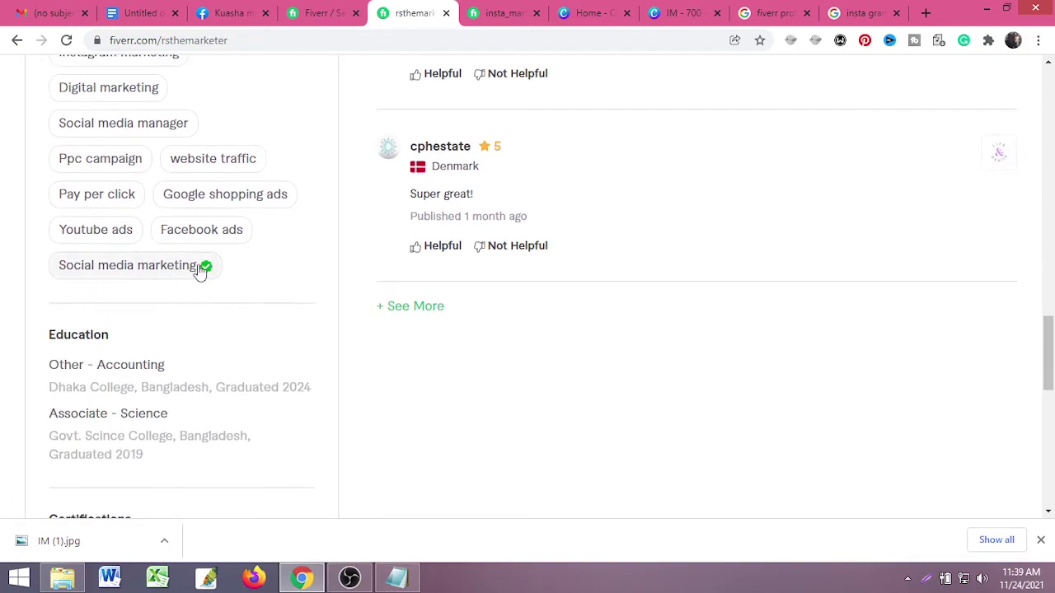
scroll(174, 335, up, 10)
scroll(116, 404, down, 4)
scroll(197, 371, down, 6)
scroll(206, 247, up, 2)
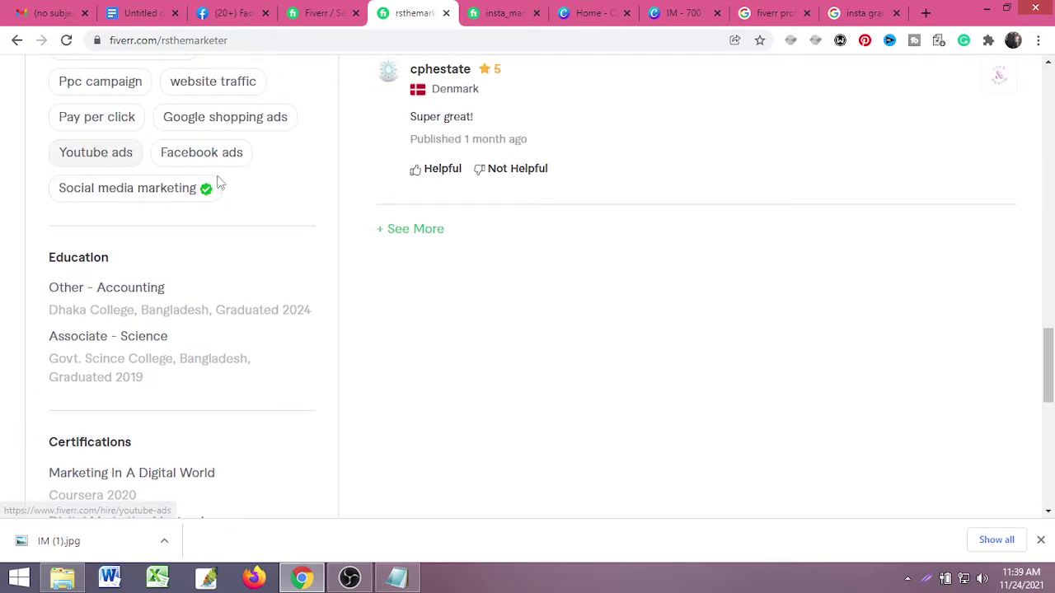
scroll(255, 195, up, 8)
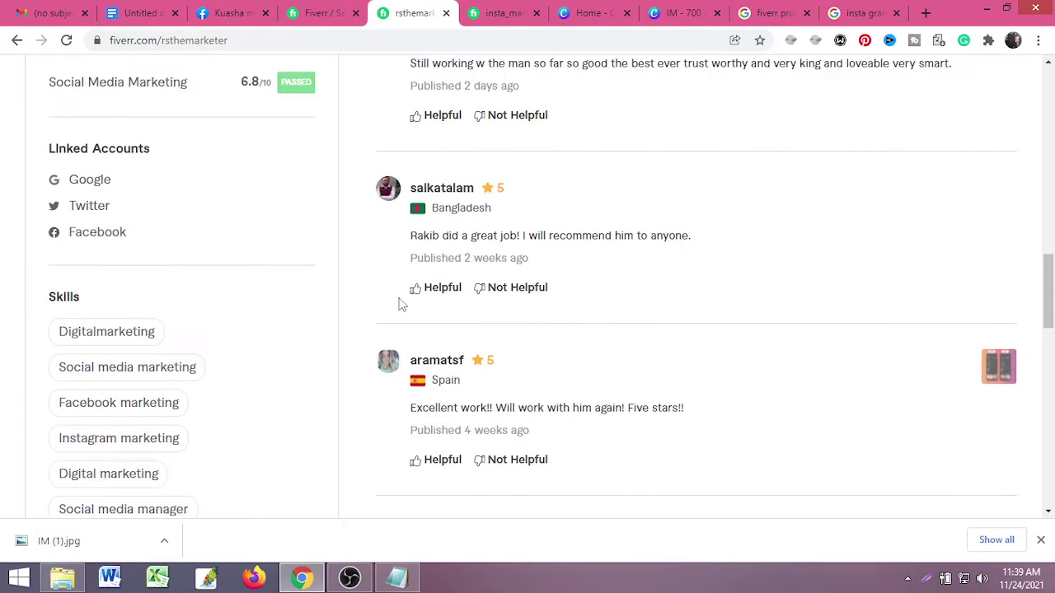
scroll(458, 350, up, 3)
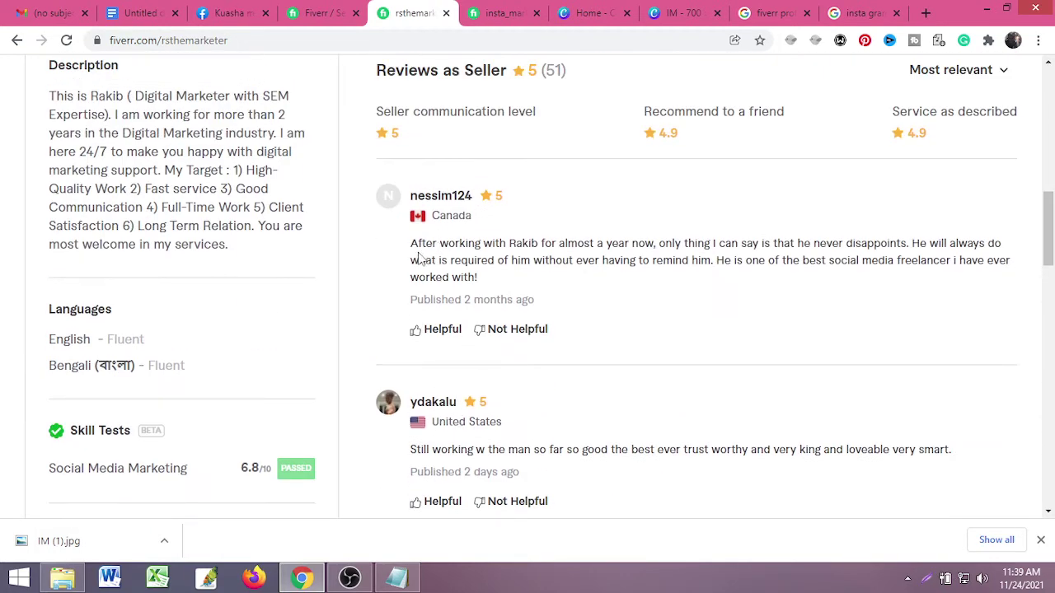
scroll(480, 295, up, 2)
scroll(427, 342, up, 2)
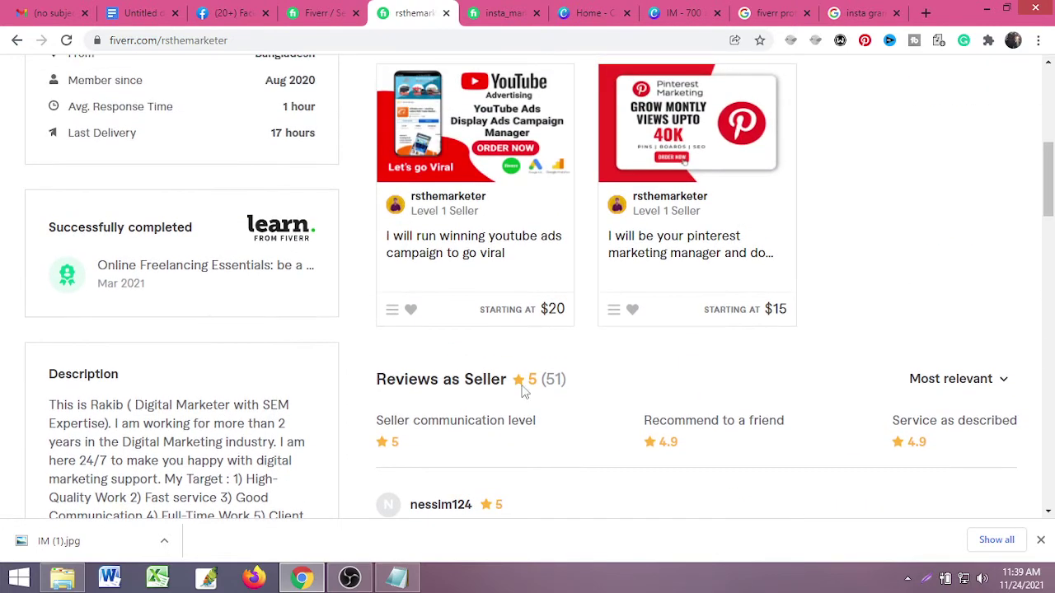
scroll(519, 396, up, 3)
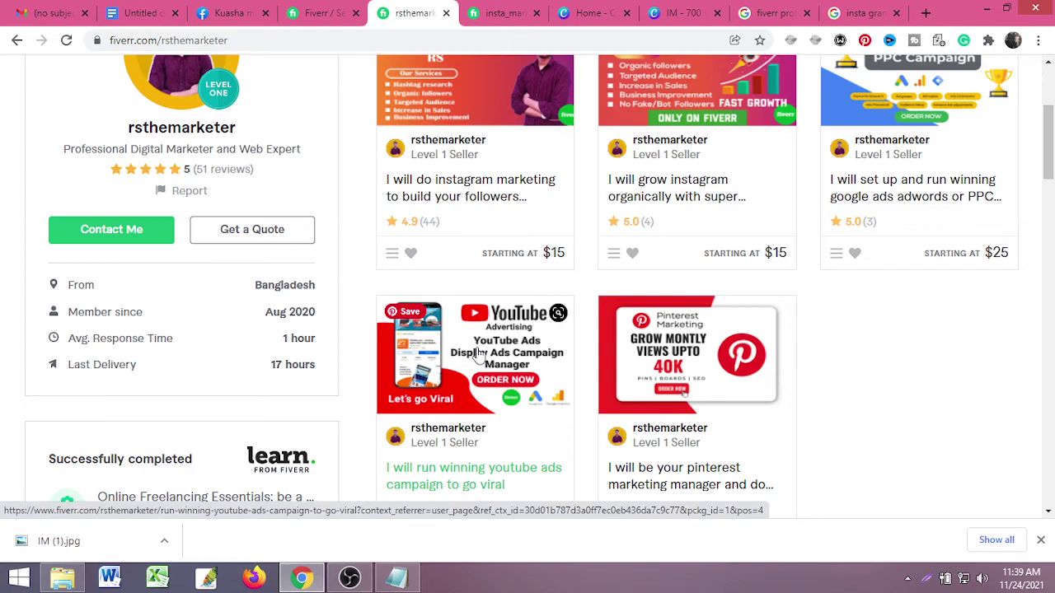
scroll(222, 439, down, 2)
scroll(222, 439, down, 10)
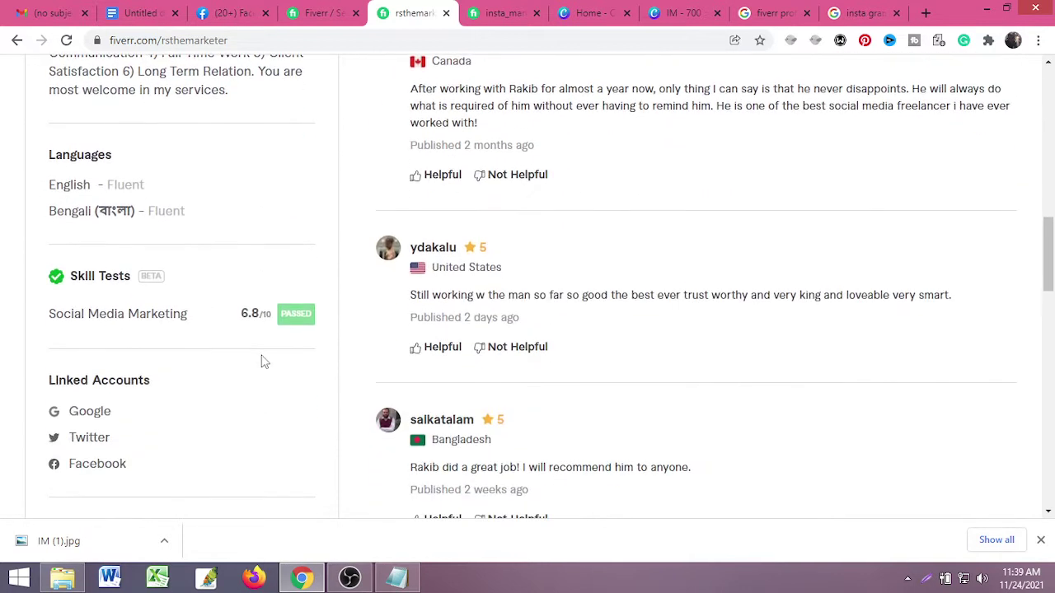
Return to your own profile's still-empty add-skill form under Skills
click(326, 12)
click(504, 12)
scroll(181, 388, down, 1)
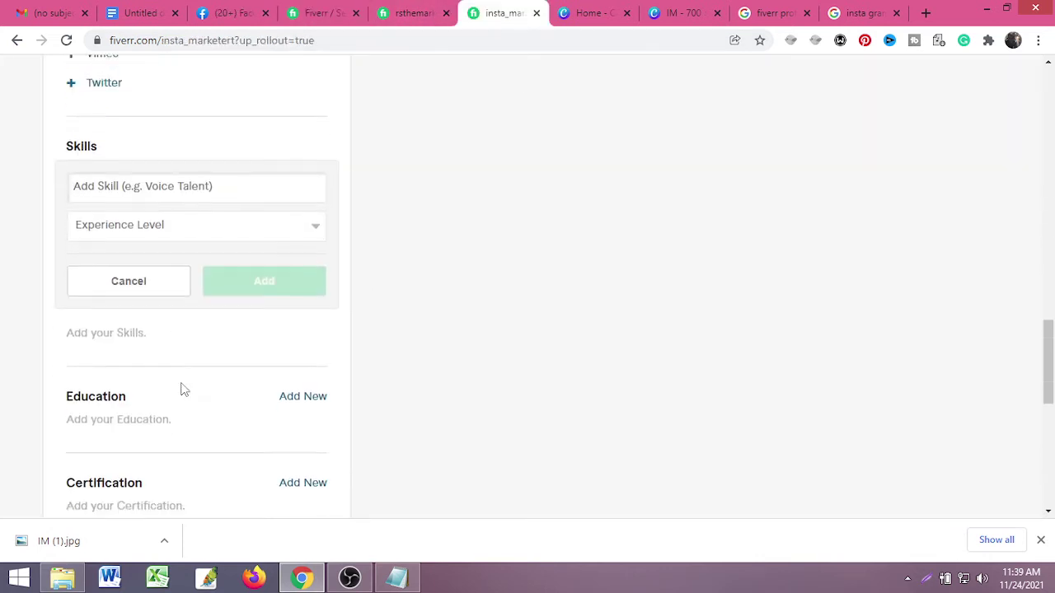
Add Digital marketing as a profile skill at Expert experience level
click(229, 179)
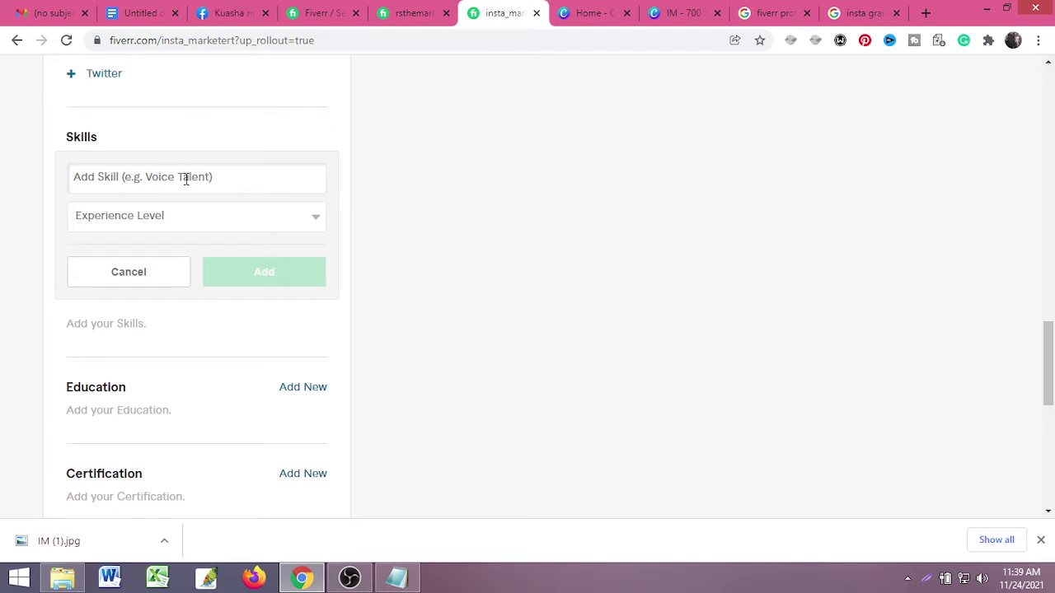
text(digita)
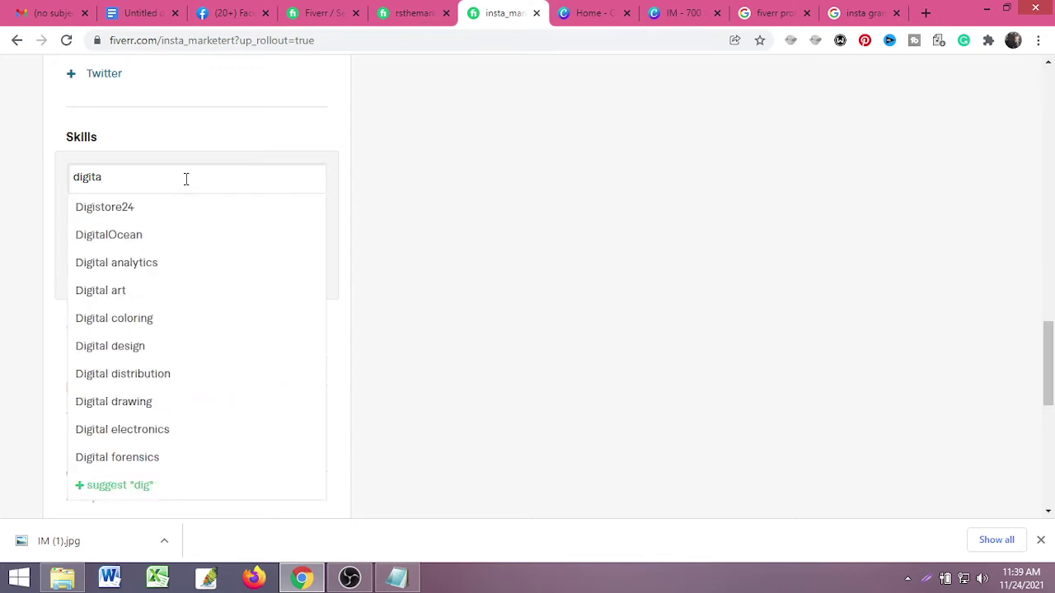
key(BackSpace)
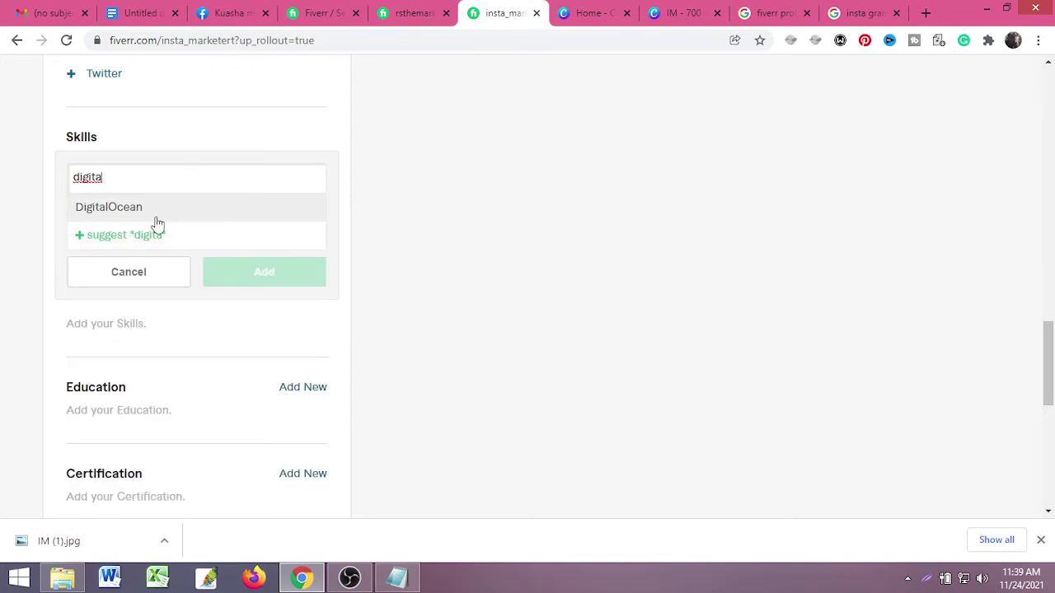
text(tal)
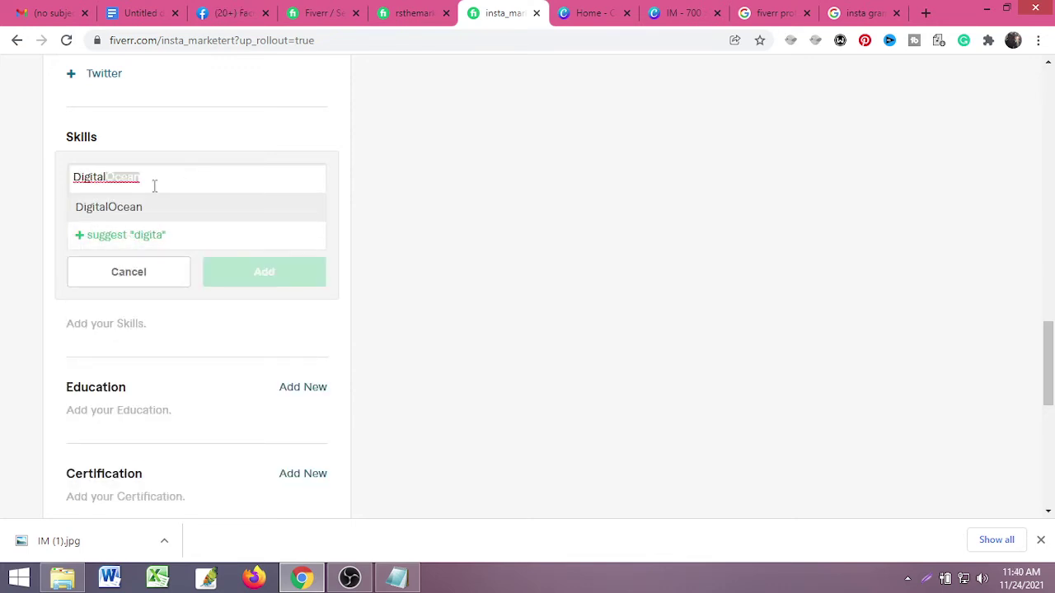
text( marketing)
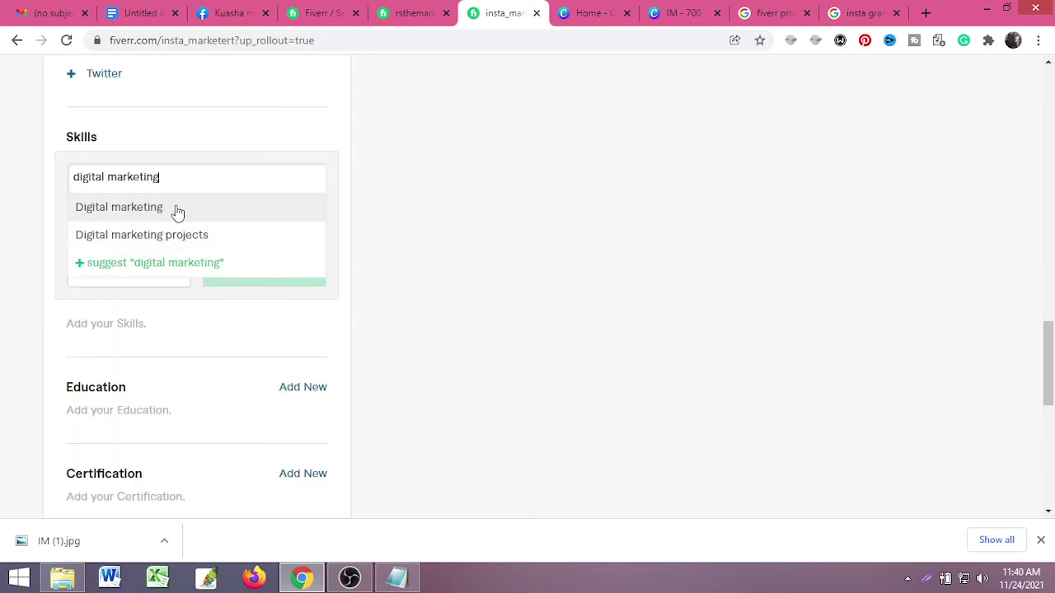
click(122, 214)
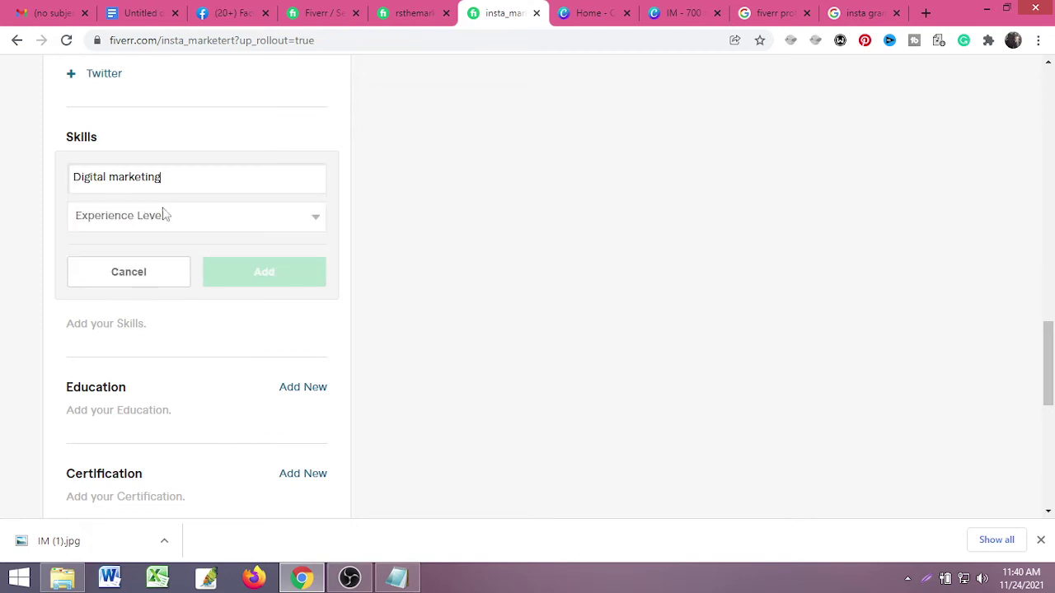
click(167, 223)
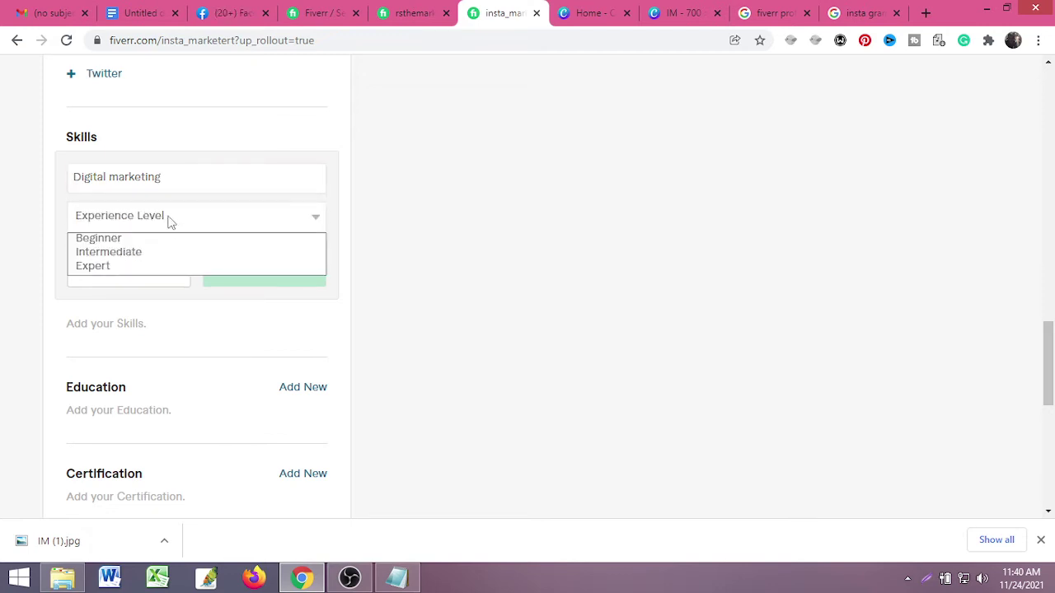
click(141, 257)
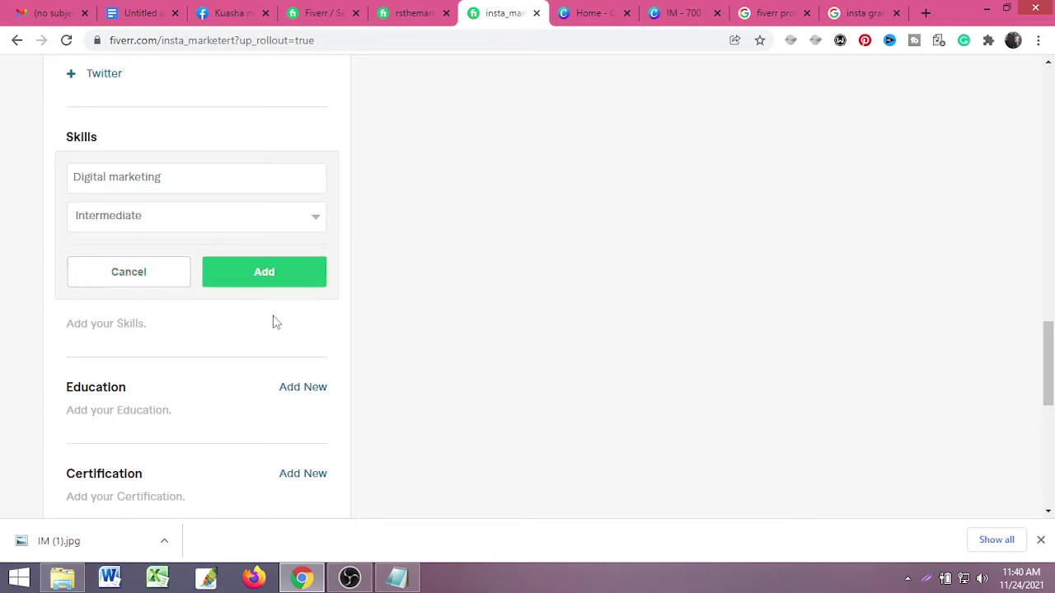
click(260, 218)
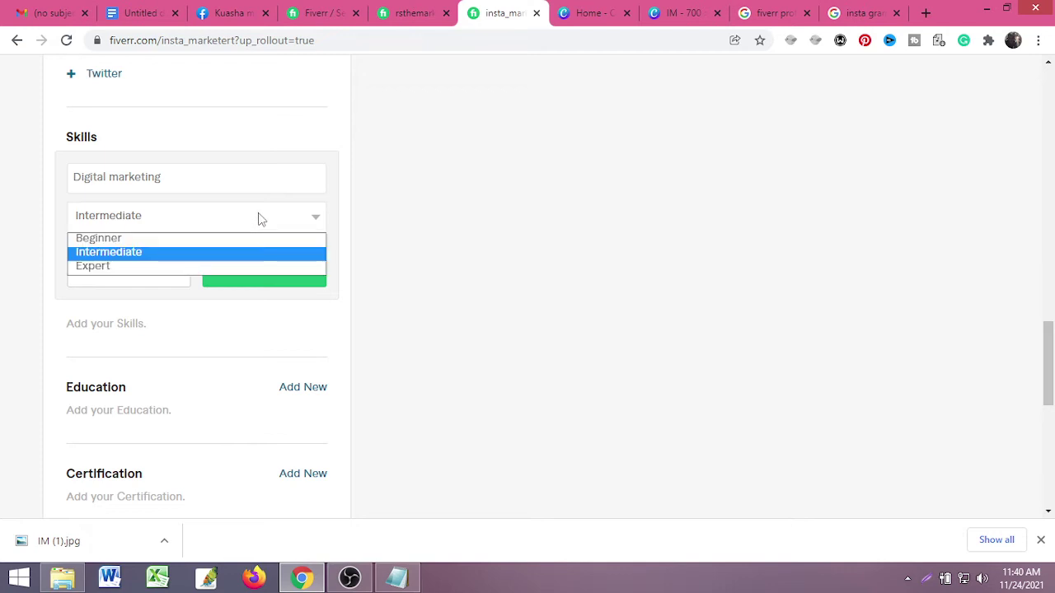
click(118, 267)
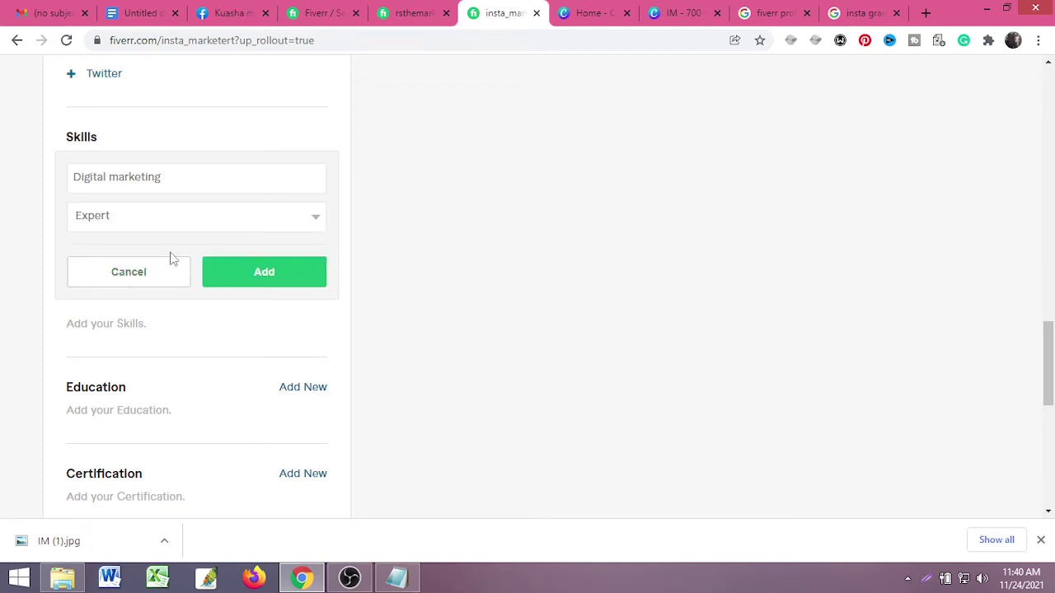
click(229, 218)
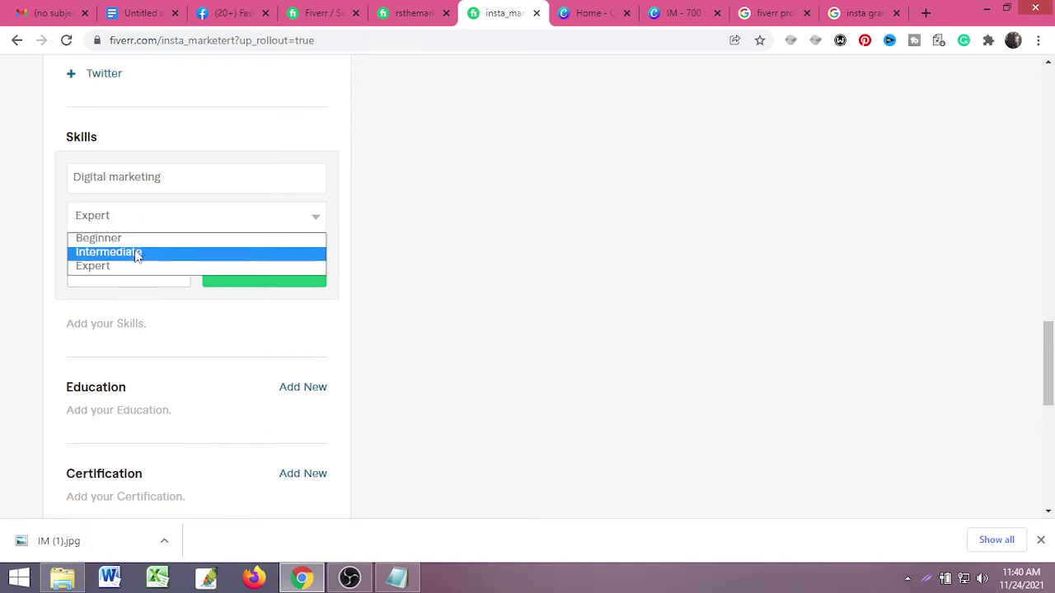
click(123, 268)
click(300, 272)
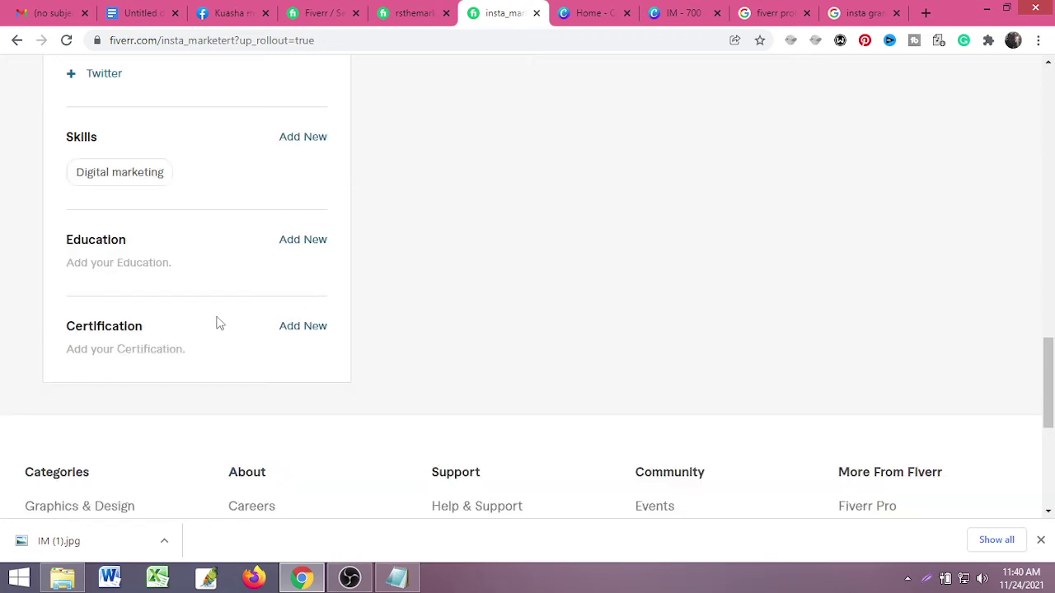
scroll(218, 322, up, 3)
scroll(205, 346, down, 2)
Add Instagram hashtags as a second skill, also at Expert level
mouse_move(122, 272)
click(298, 216)
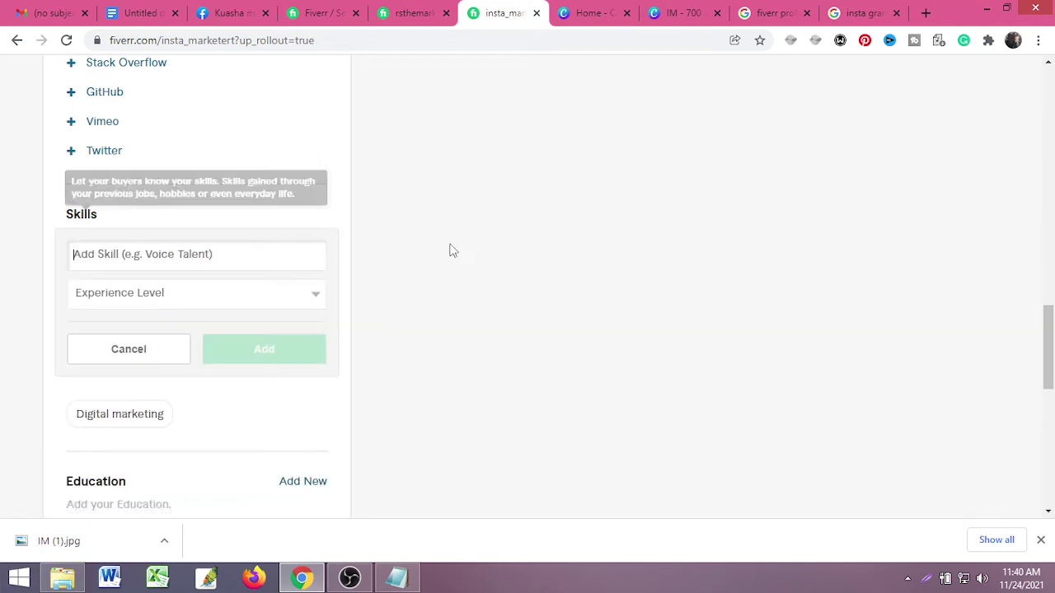
click(123, 253)
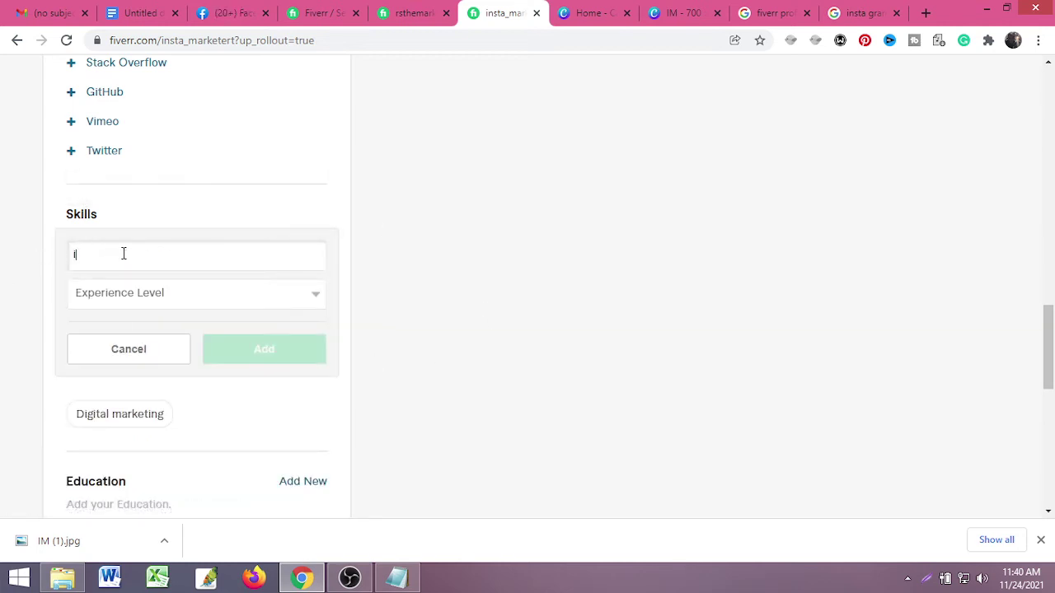
text(instagram)
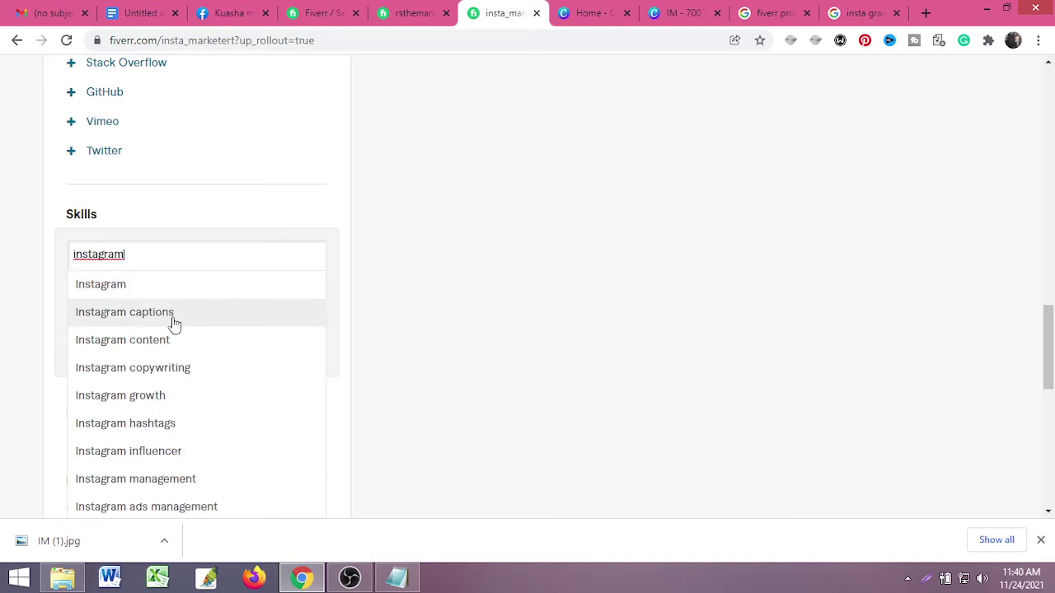
scroll(164, 330, down, 1)
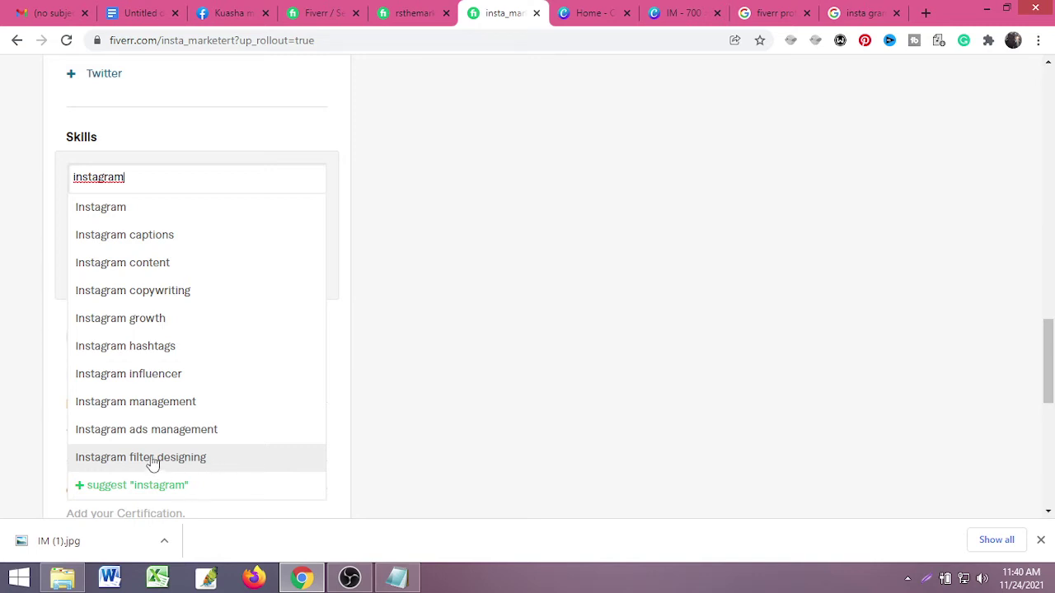
click(152, 347)
click(185, 224)
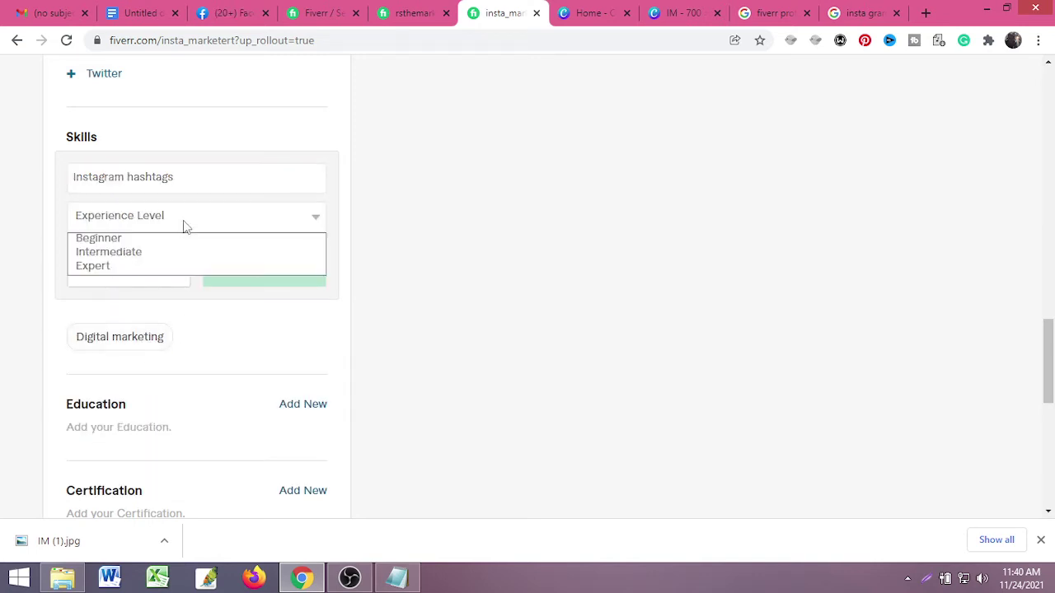
click(130, 267)
click(280, 276)
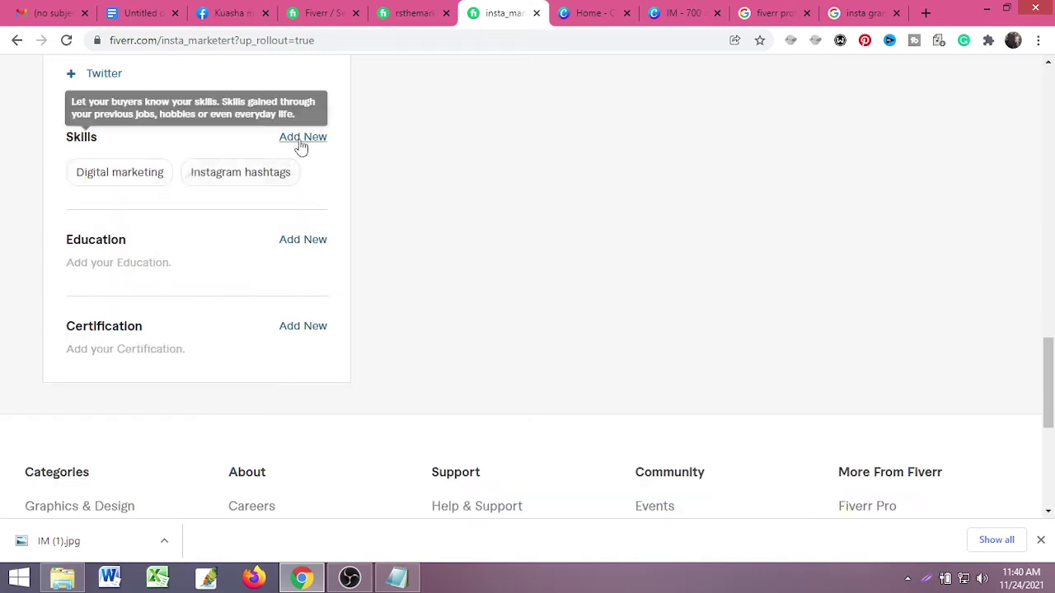
Add Instagram growth as an Expert-level skill, found by searching 'Insta'
click(298, 139)
text(In)
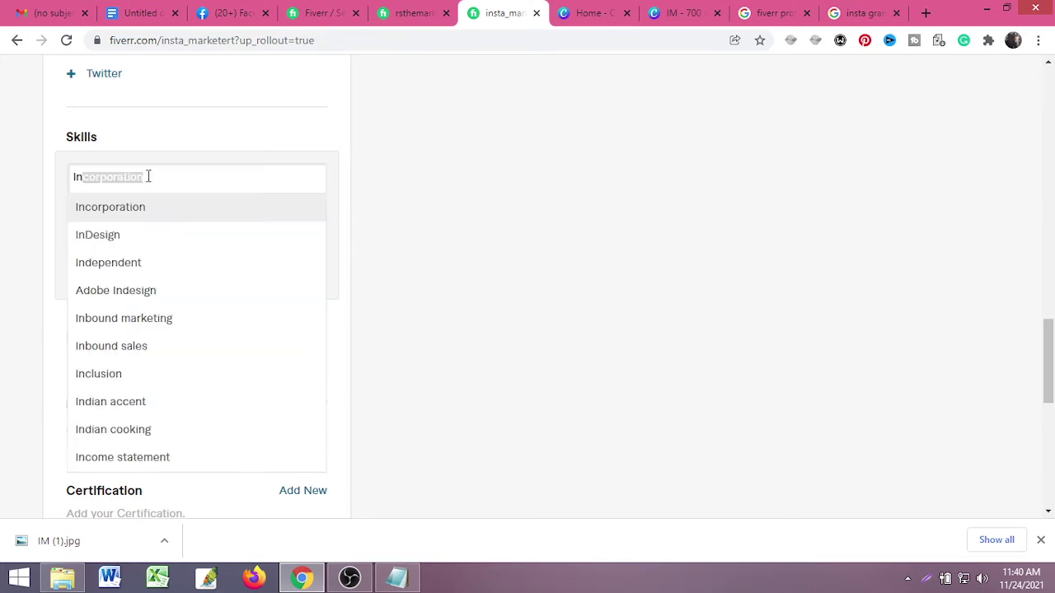
text(sta)
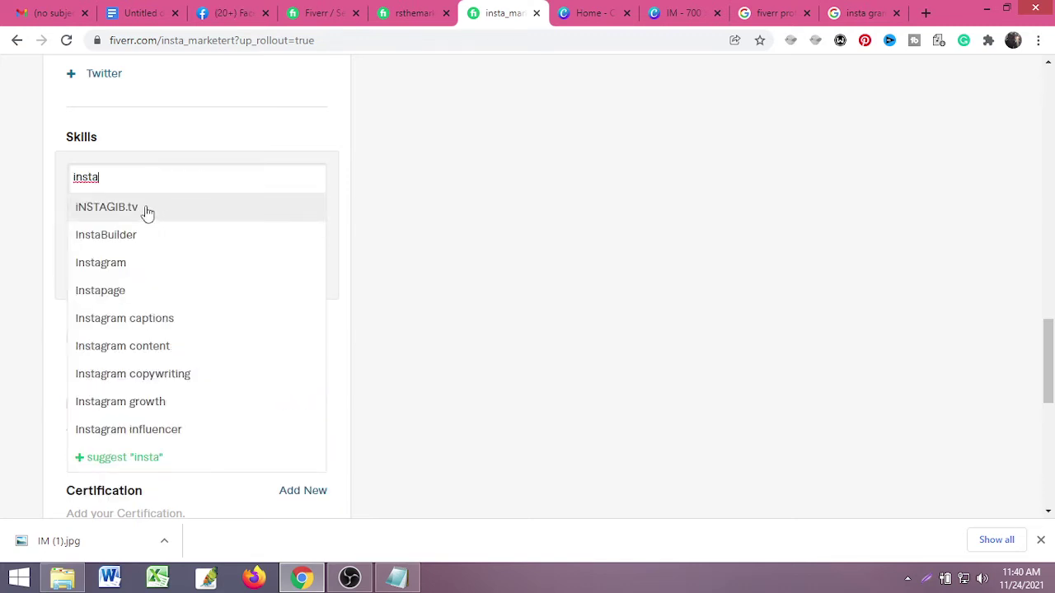
scroll(137, 336, down, 1)
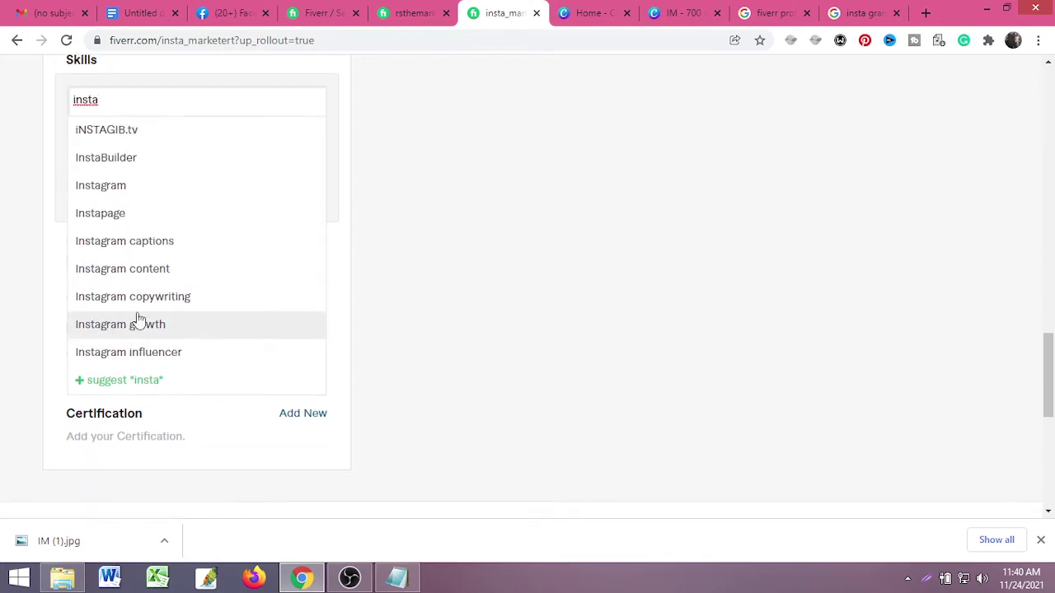
click(183, 333)
click(256, 147)
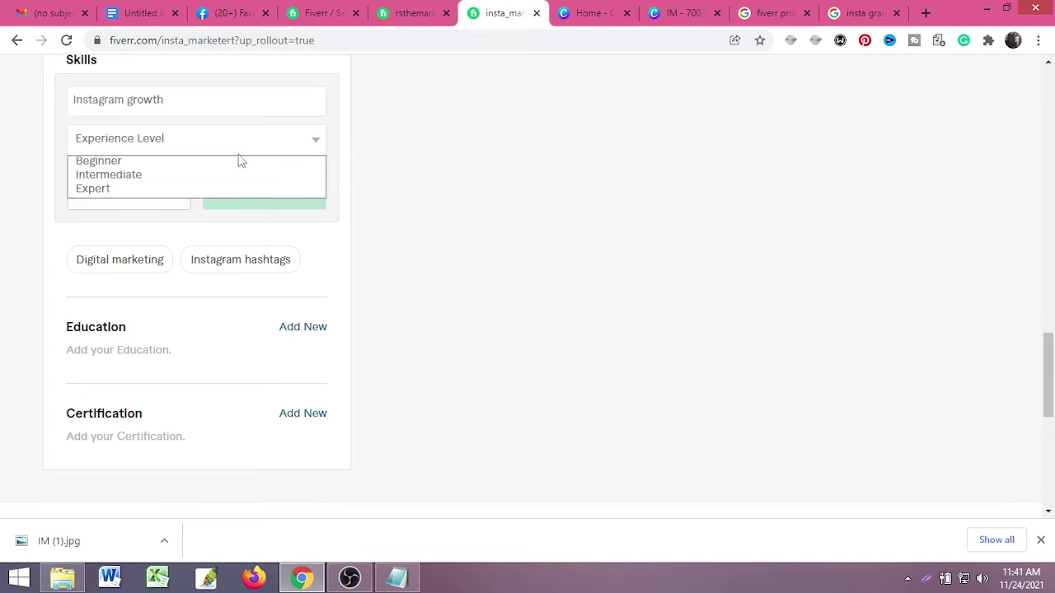
click(116, 196)
click(264, 196)
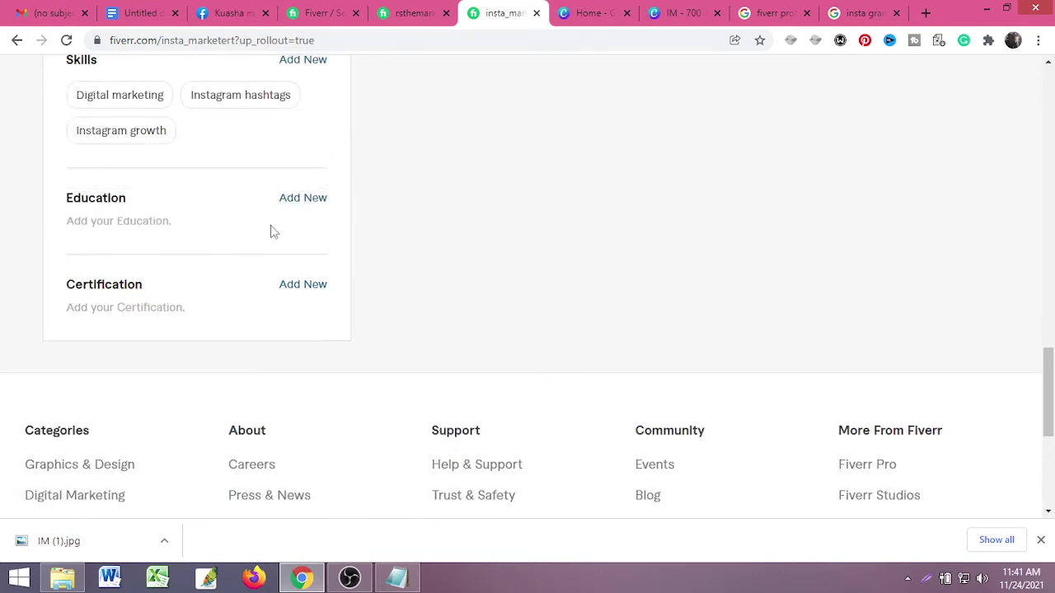
Add Social media marketing as an Expert-level skill, found by searching 'social media marke'
scroll(271, 229, up, 2)
click(302, 215)
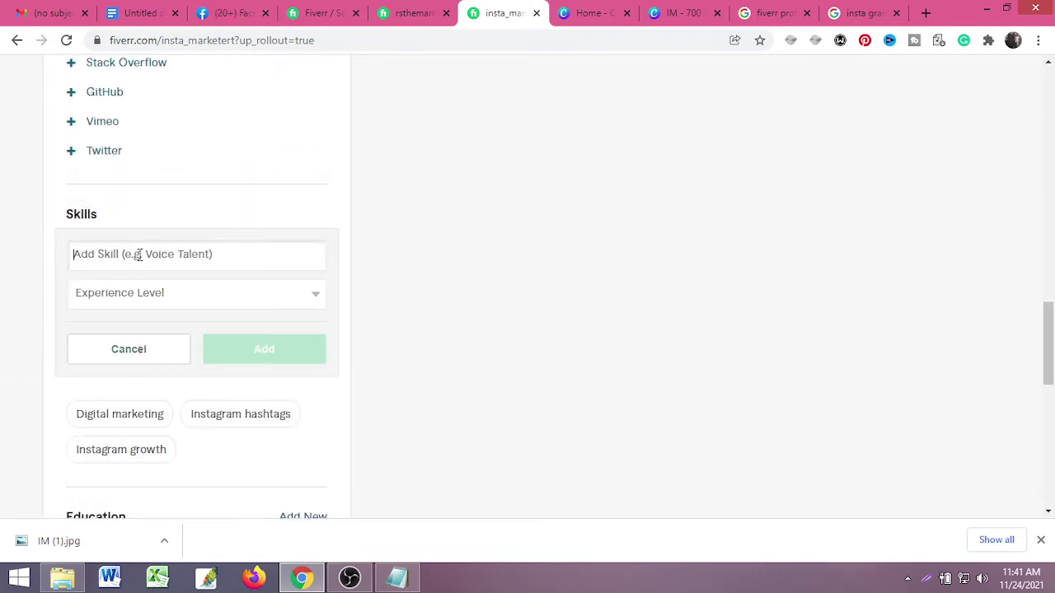
text(social)
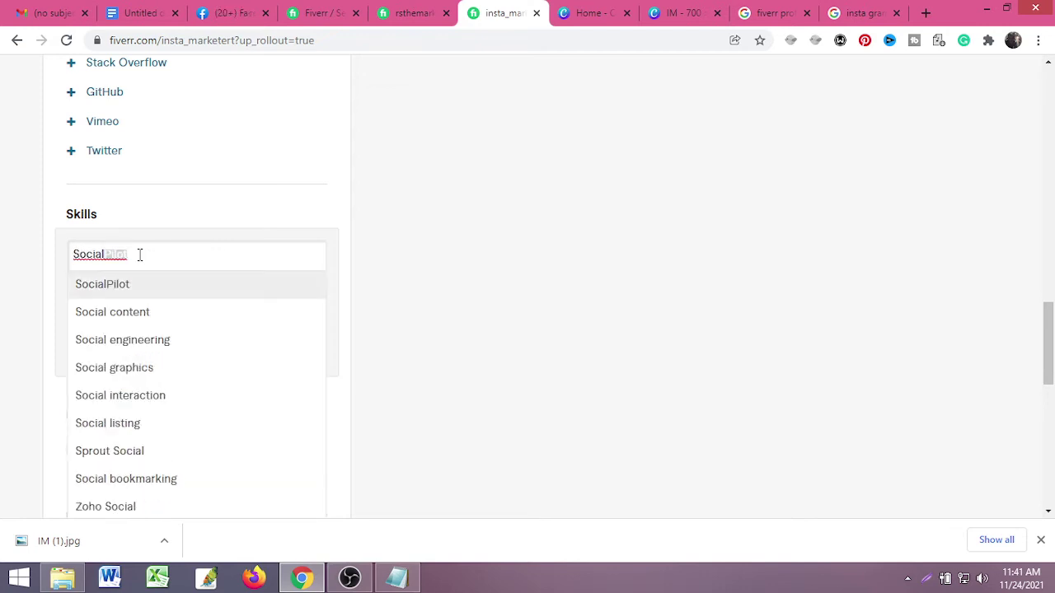
text( media)
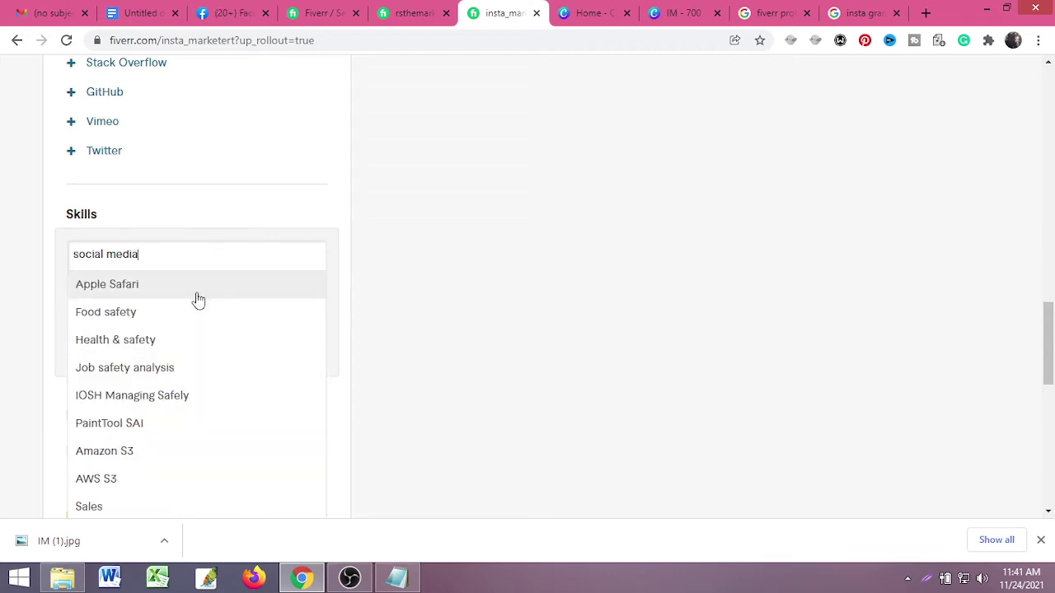
text( mar)
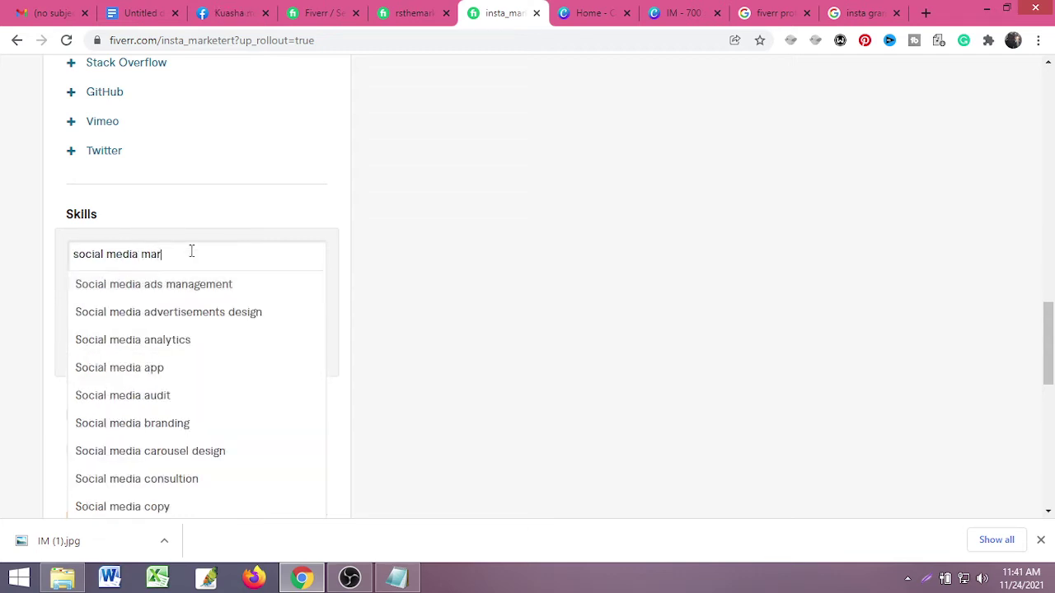
text(ke)
click(285, 281)
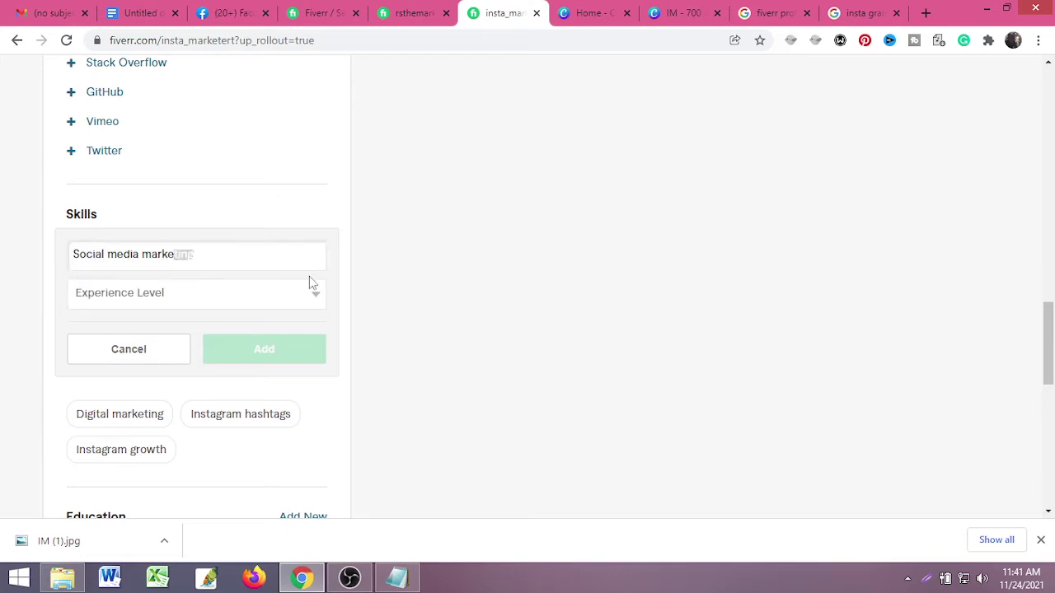
click(217, 298)
click(126, 344)
click(296, 356)
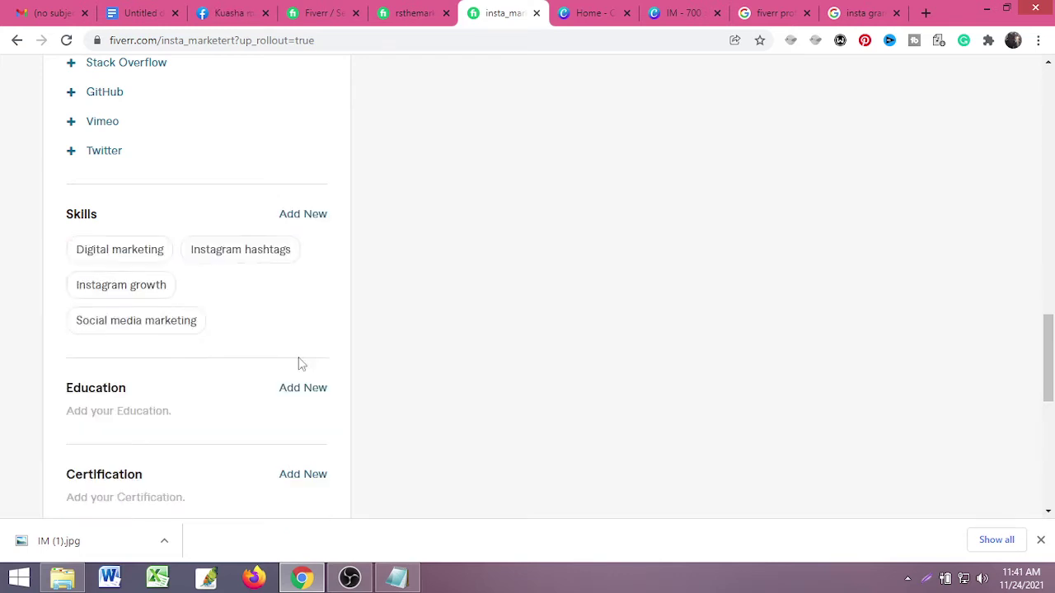
Add Instagram influencer as an Expert-level skill, found by searching 'Instagram'
scroll(211, 307, down, 1)
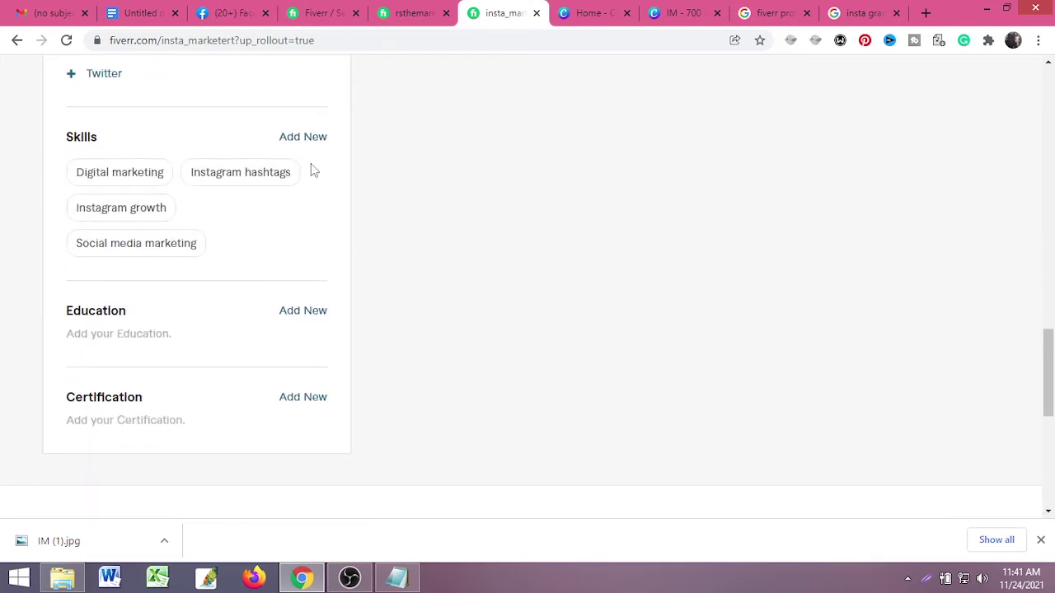
click(303, 136)
text(Inst)
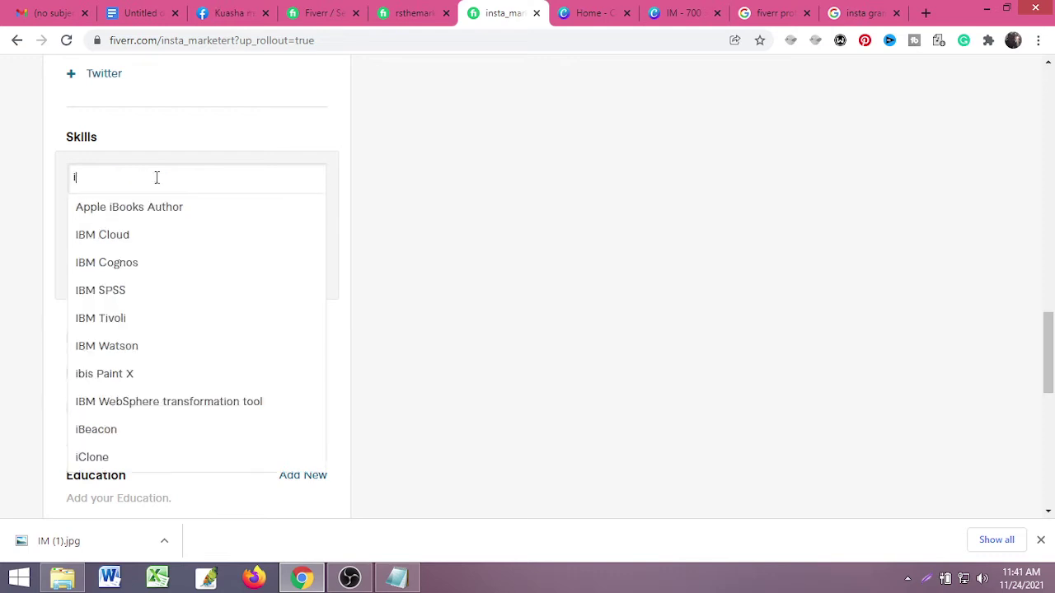
text(a)
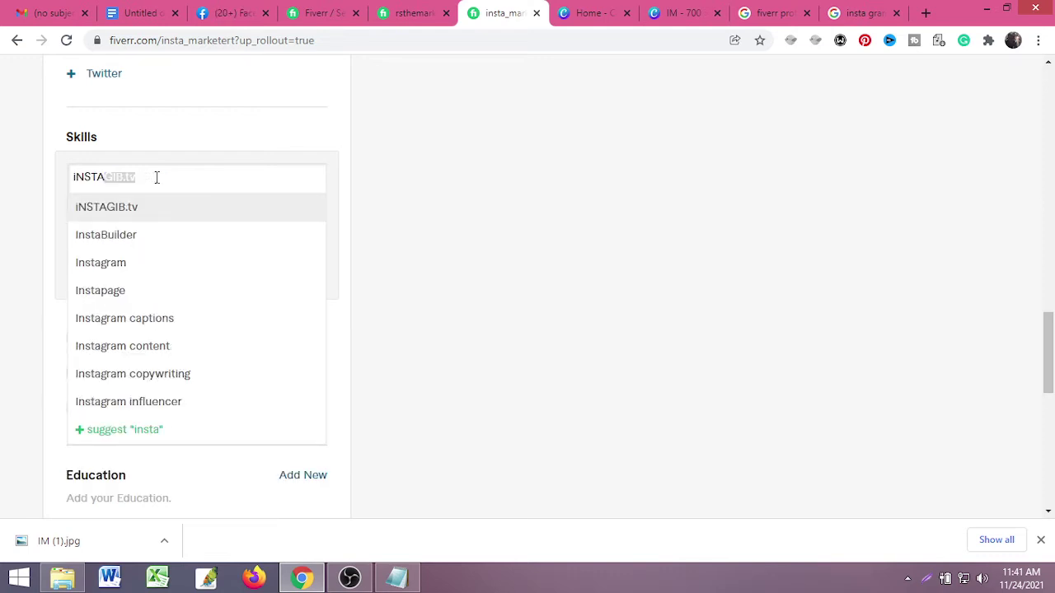
key(BackSpace)
key(BackSpace)
key(BackSpace)
key(BackSpace)
key(BackSpace)
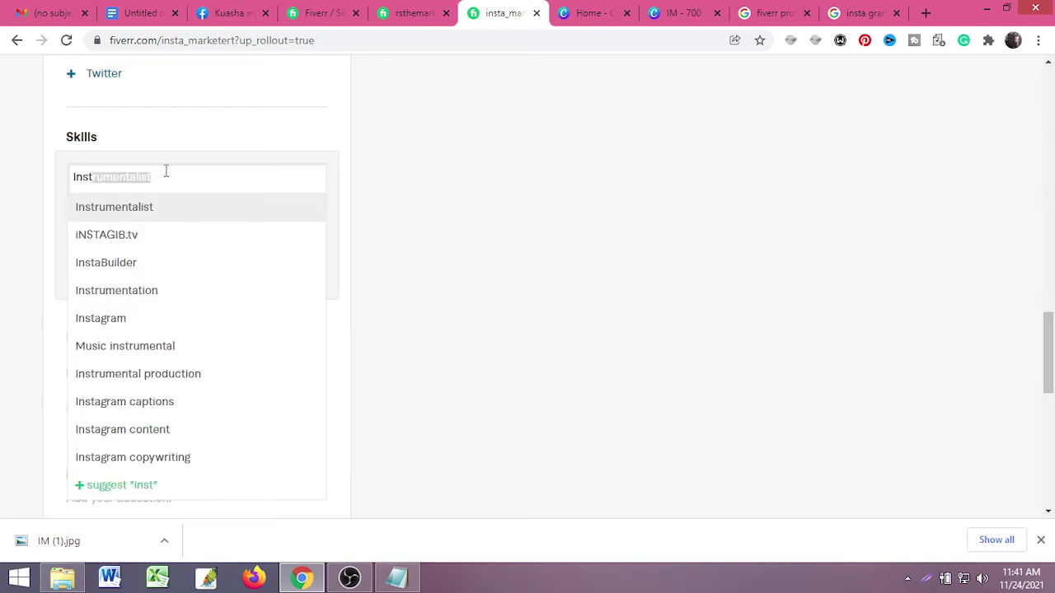
text(In)
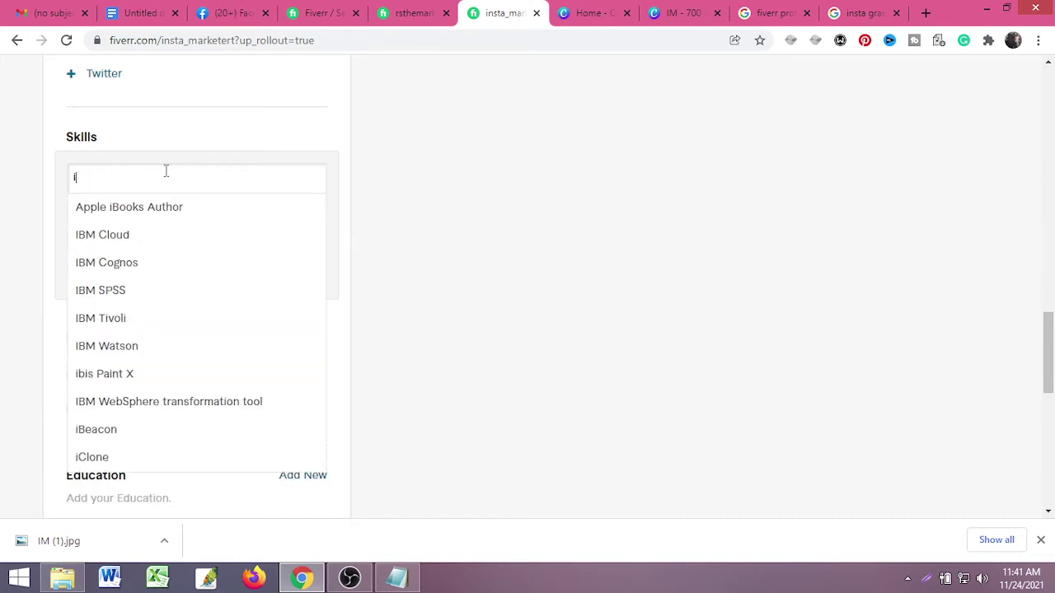
text(stagra)
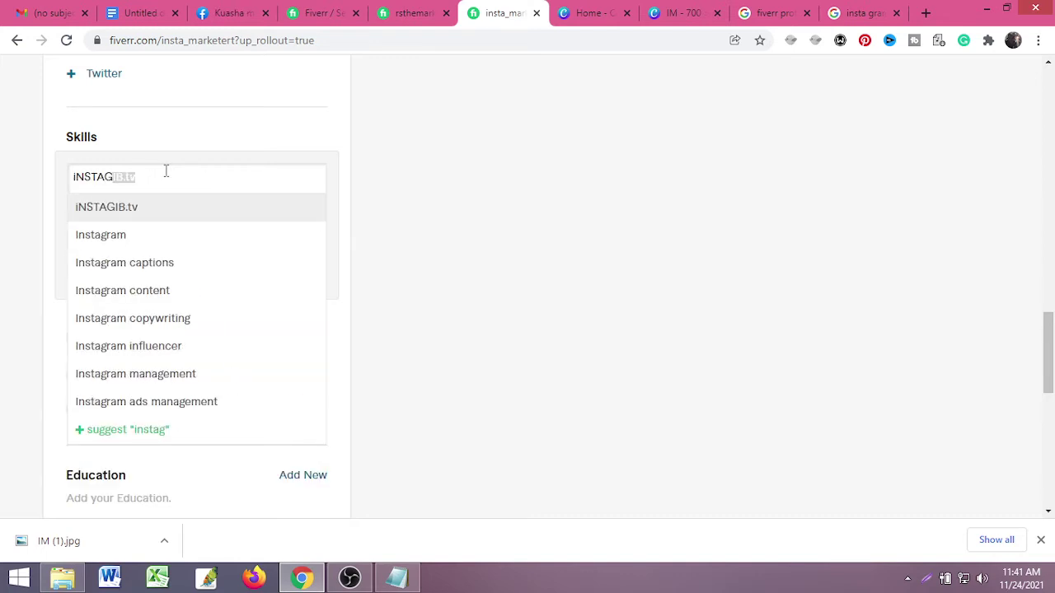
text(m)
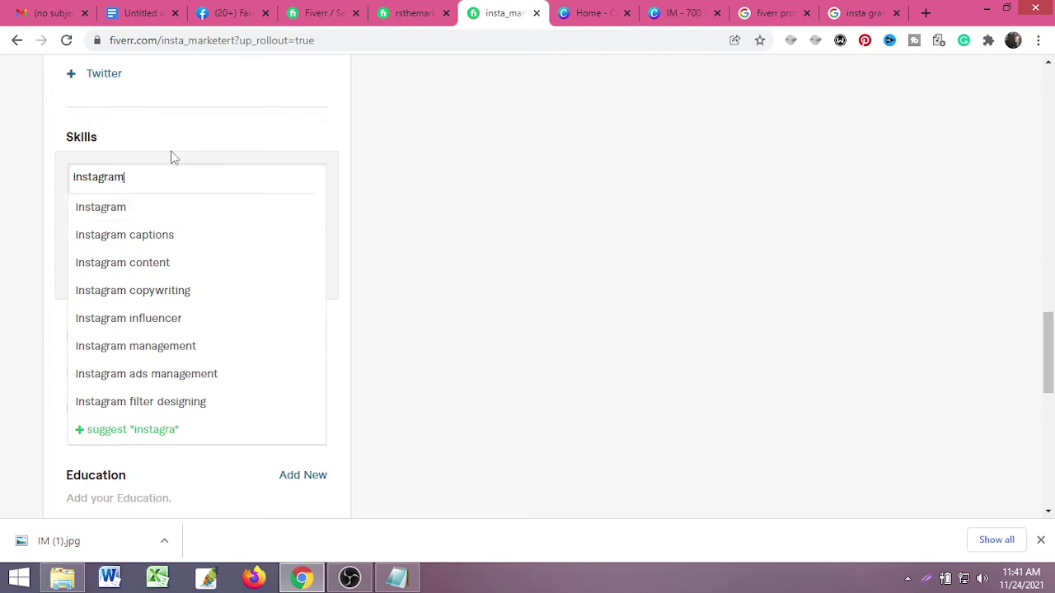
click(182, 329)
click(203, 229)
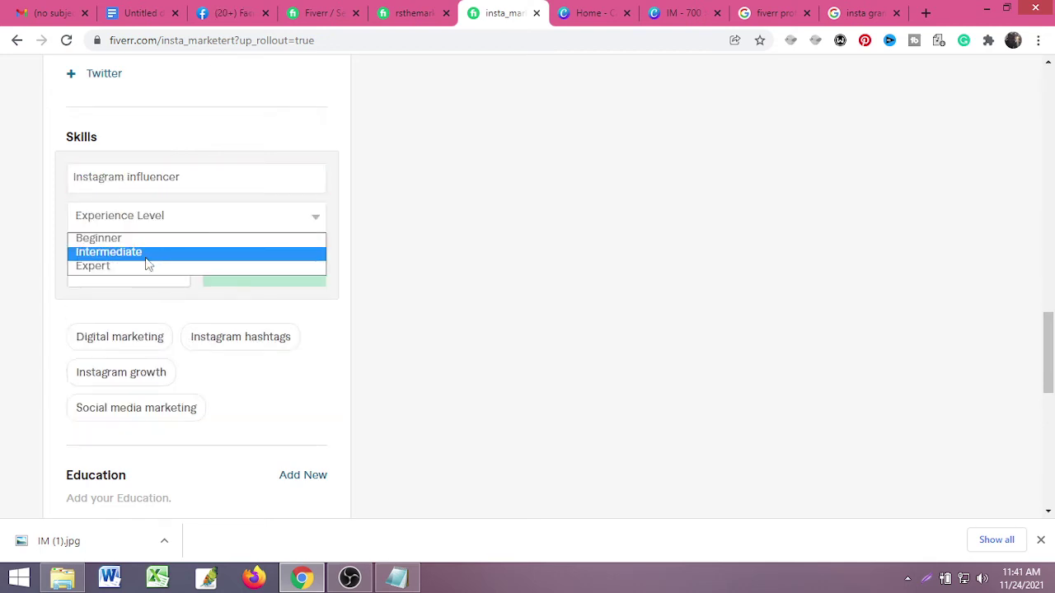
click(157, 263)
click(276, 279)
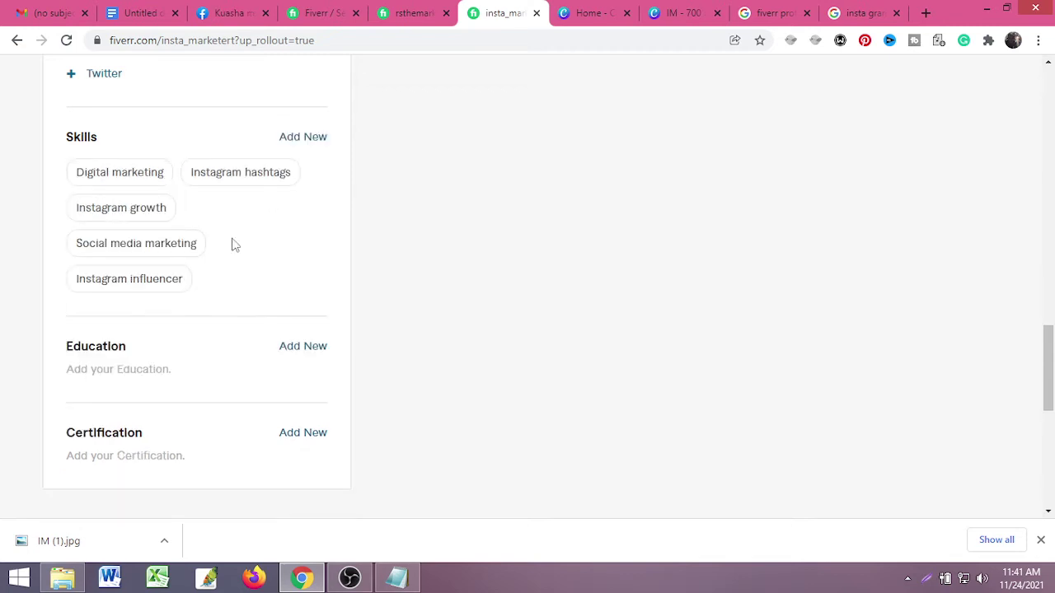
Add Instagram management as an Expert-level skill, found by searching 'instagram'
click(298, 139)
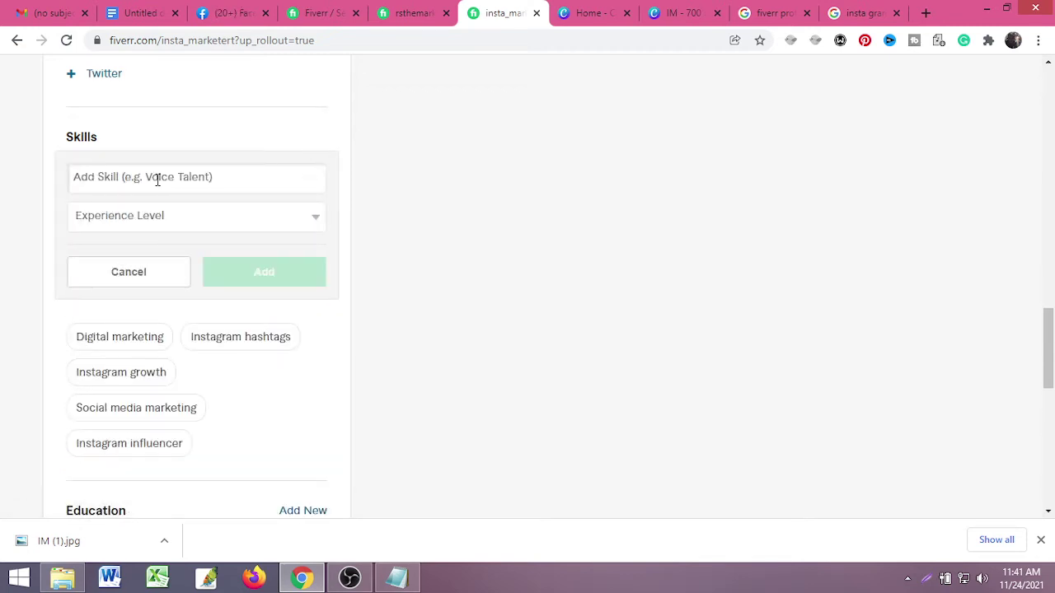
text(In)
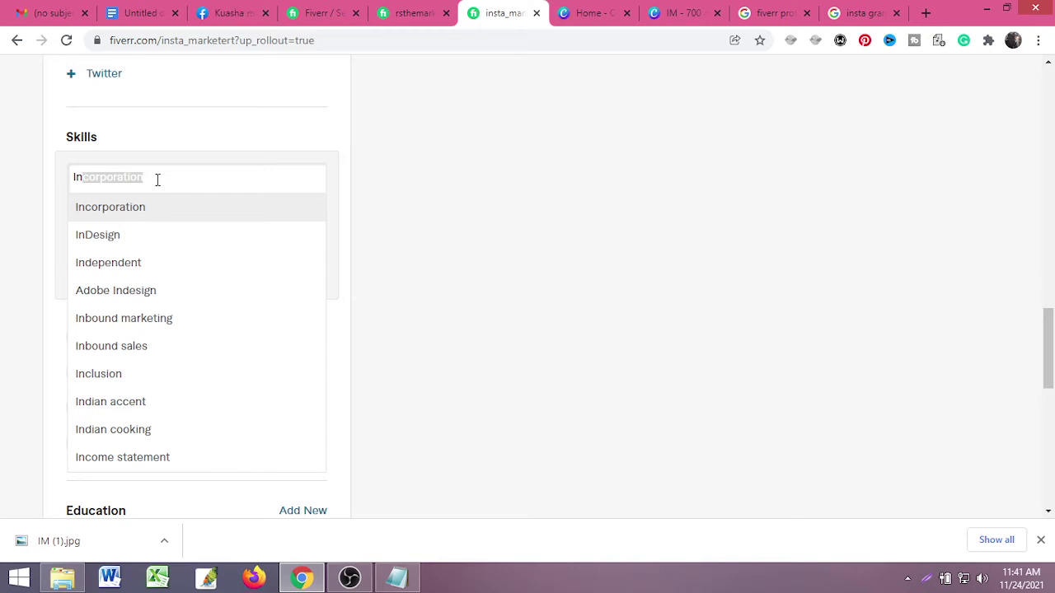
key(BackSpace)
key(BackSpace)
key(BackSpace)
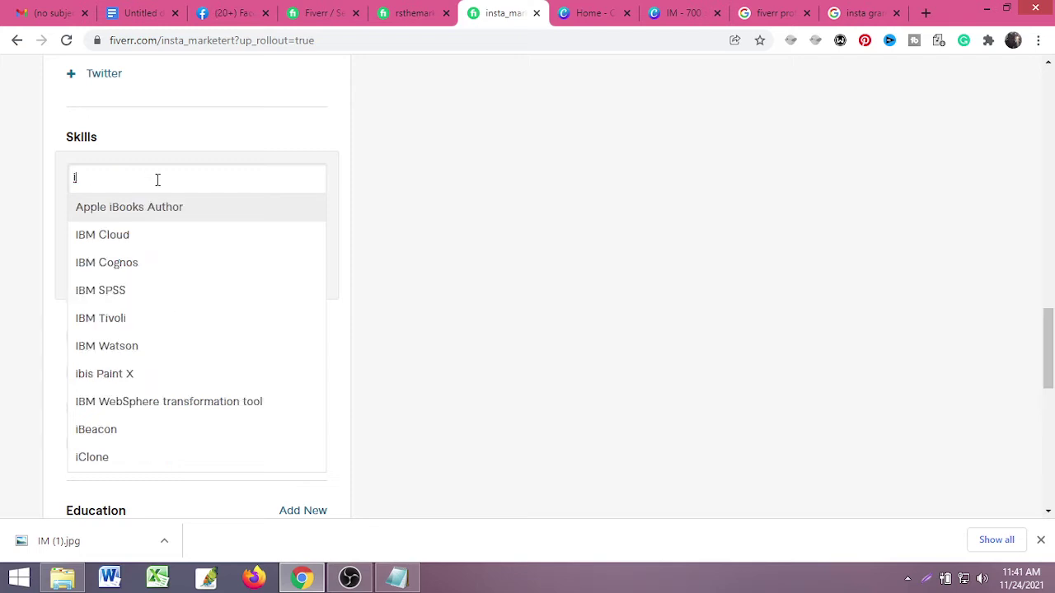
text(instagra)
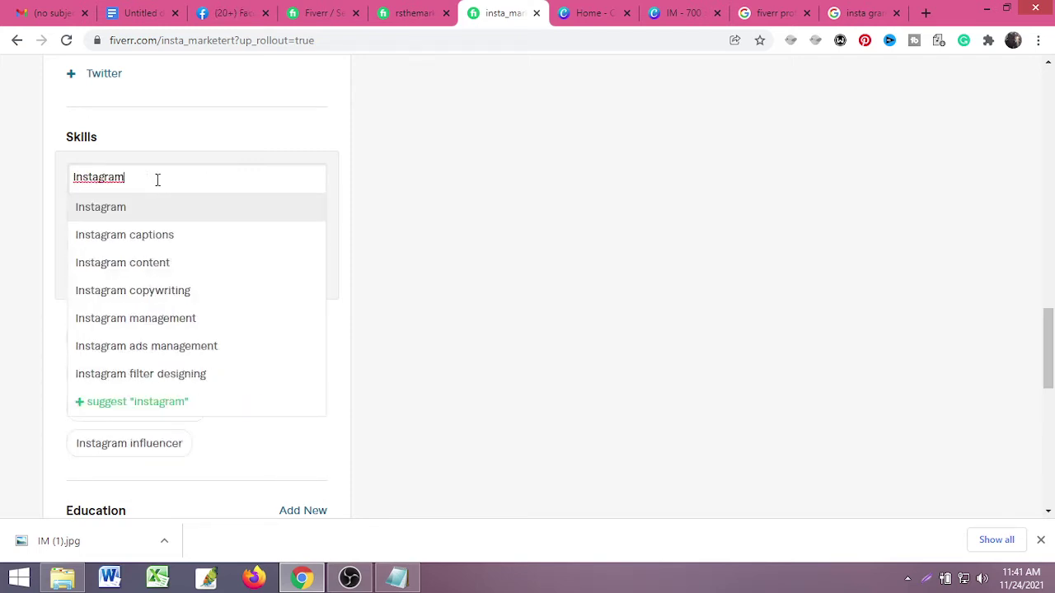
text(m)
click(173, 322)
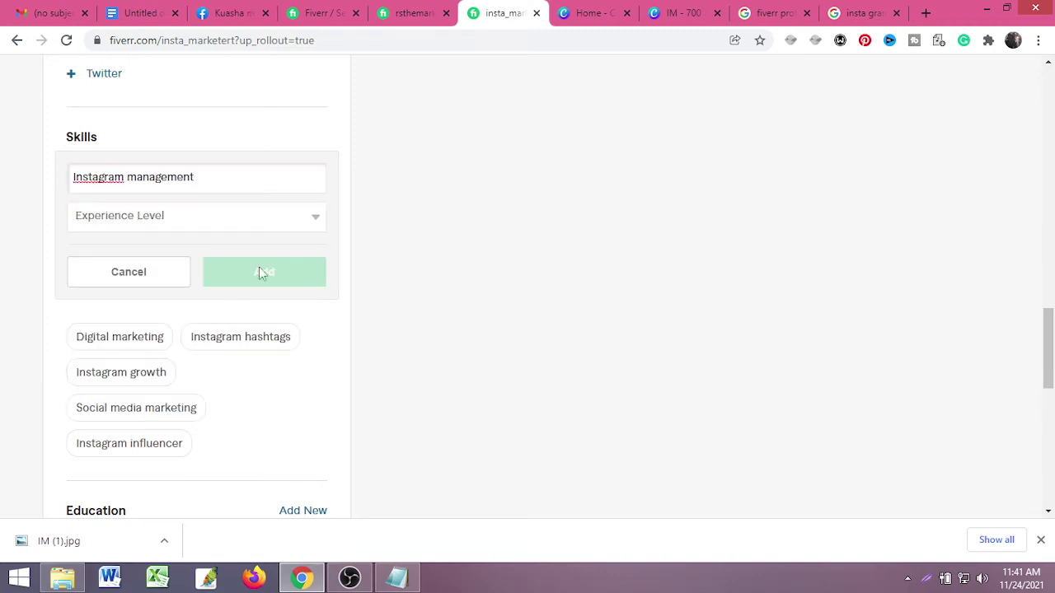
click(182, 223)
click(134, 268)
click(242, 276)
scroll(388, 356, up, 2)
click(341, 12)
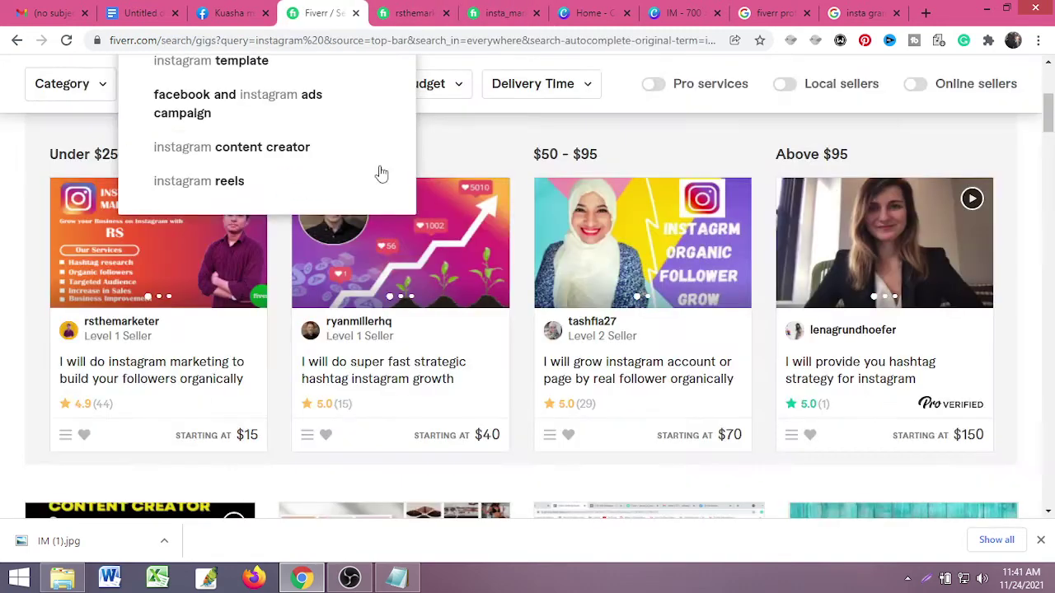
key(ctrl+Tab)
scroll(186, 293, down, 2)
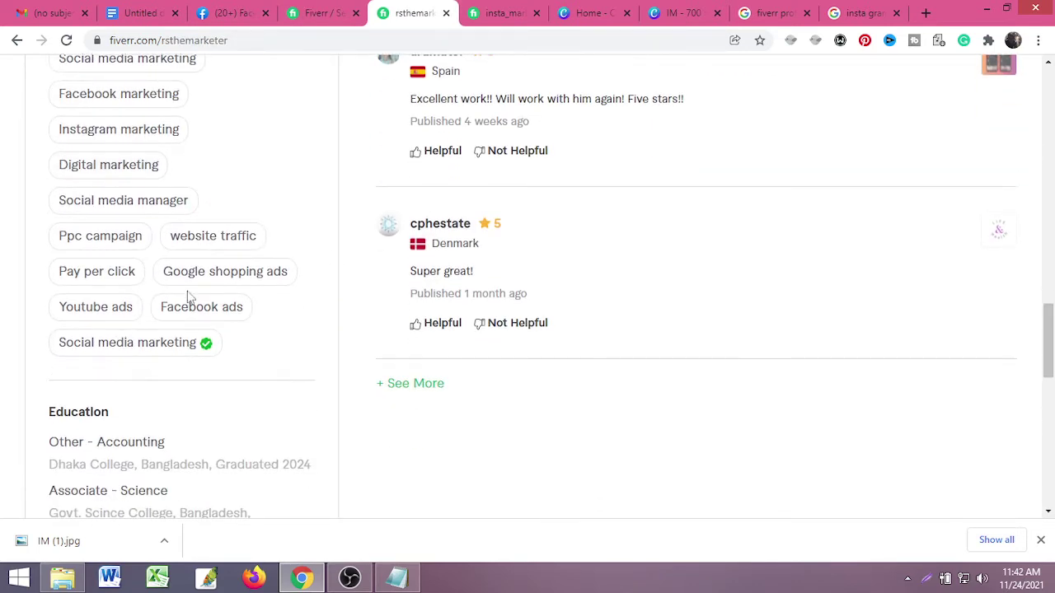
click(504, 12)
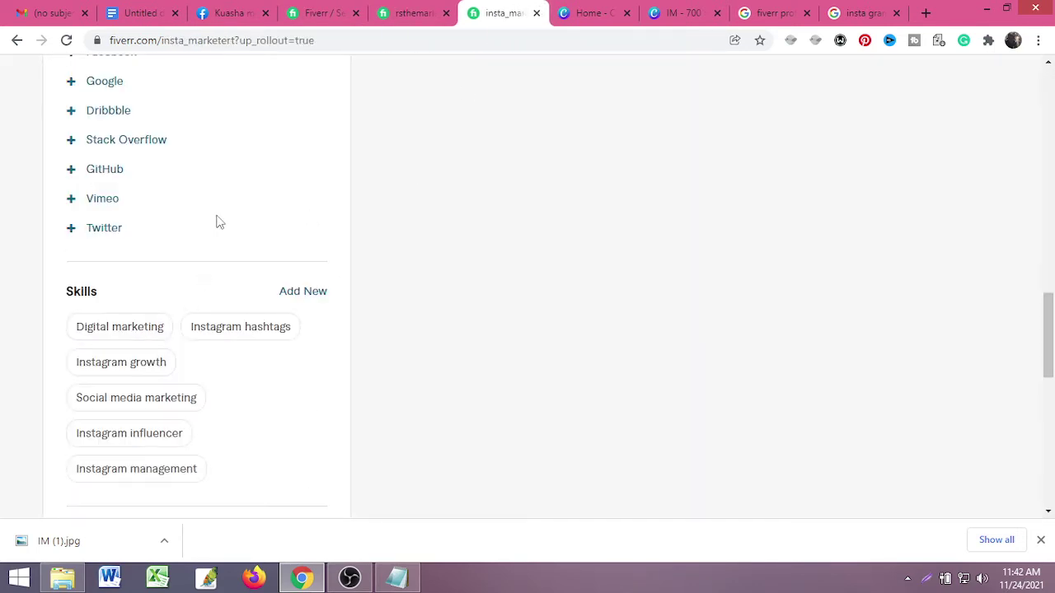
scroll(206, 273, up, 2)
scroll(191, 274, down, 4)
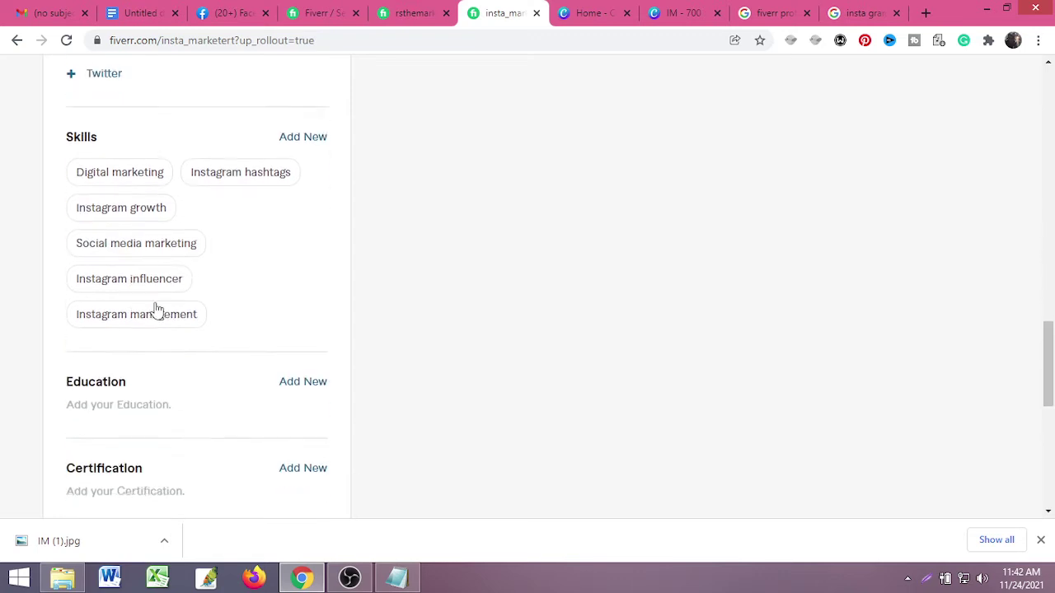
scroll(159, 307, down, 2)
Start a new education entry and set its country to Bangladesh
click(320, 229)
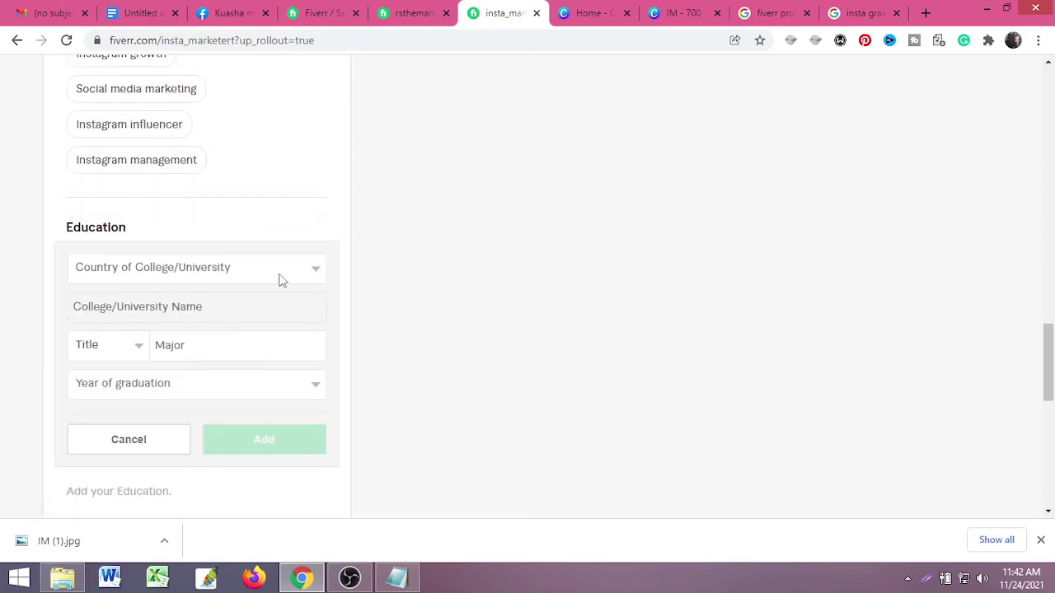
scroll(338, 276, down, 1)
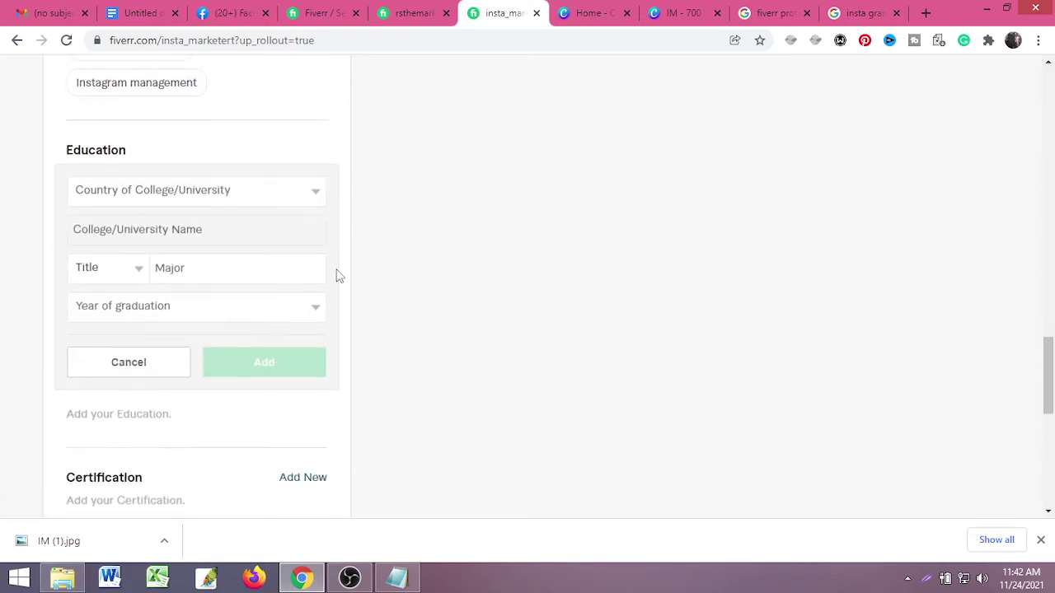
click(315, 192)
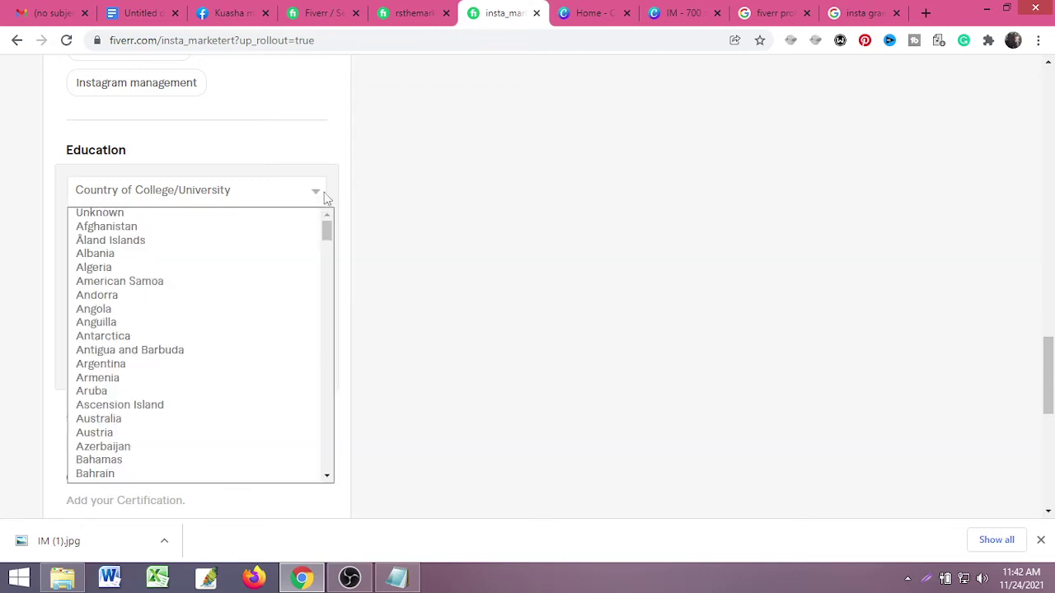
click(326, 201)
scroll(301, 304, down, 6)
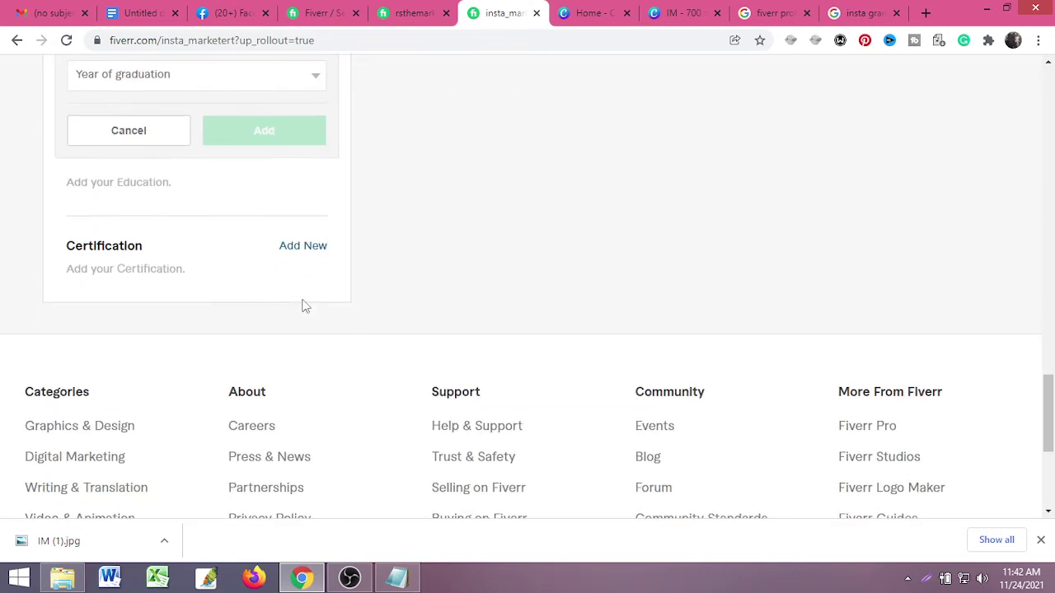
scroll(301, 304, up, 6)
scroll(321, 279, up, 1)
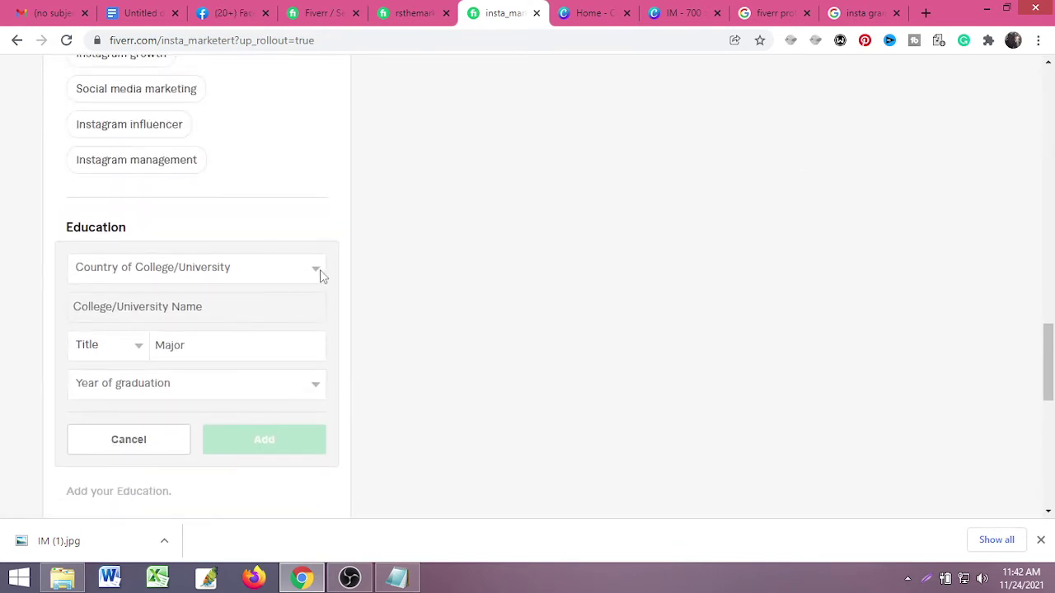
click(310, 273)
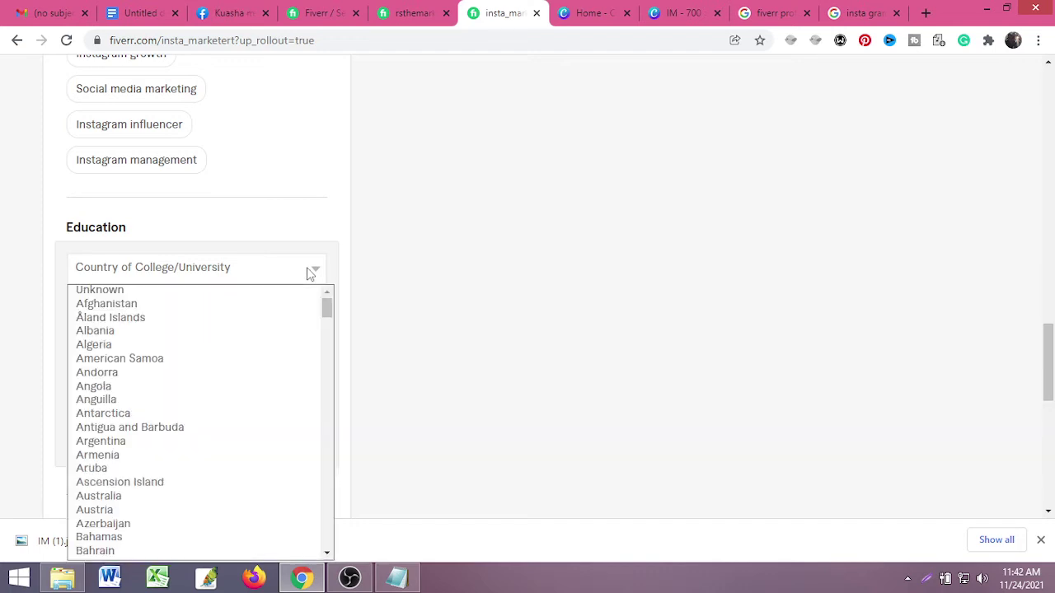
click(310, 274)
scroll(174, 334, down, 1)
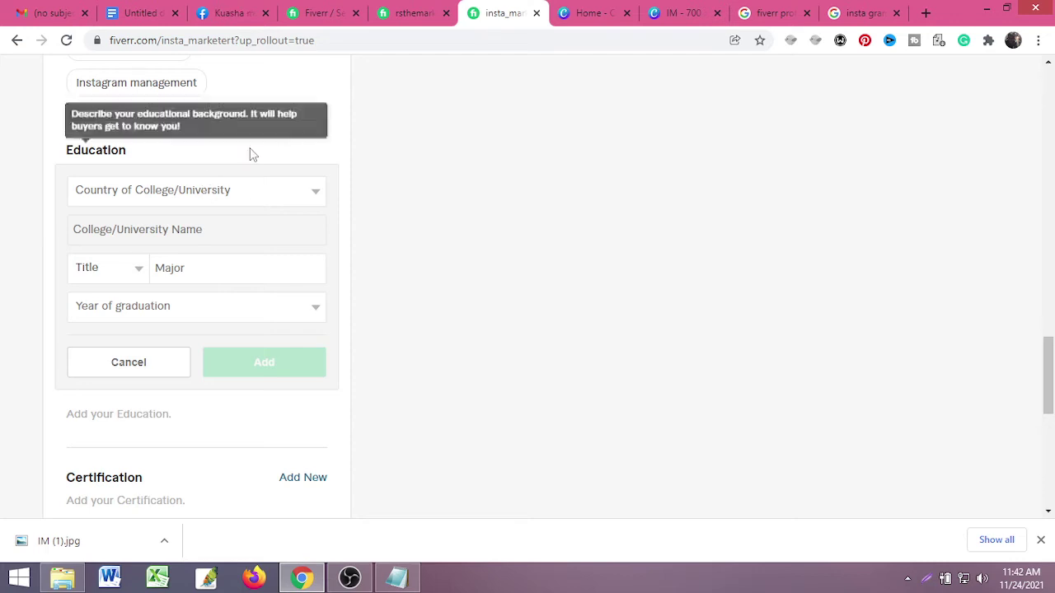
click(312, 198)
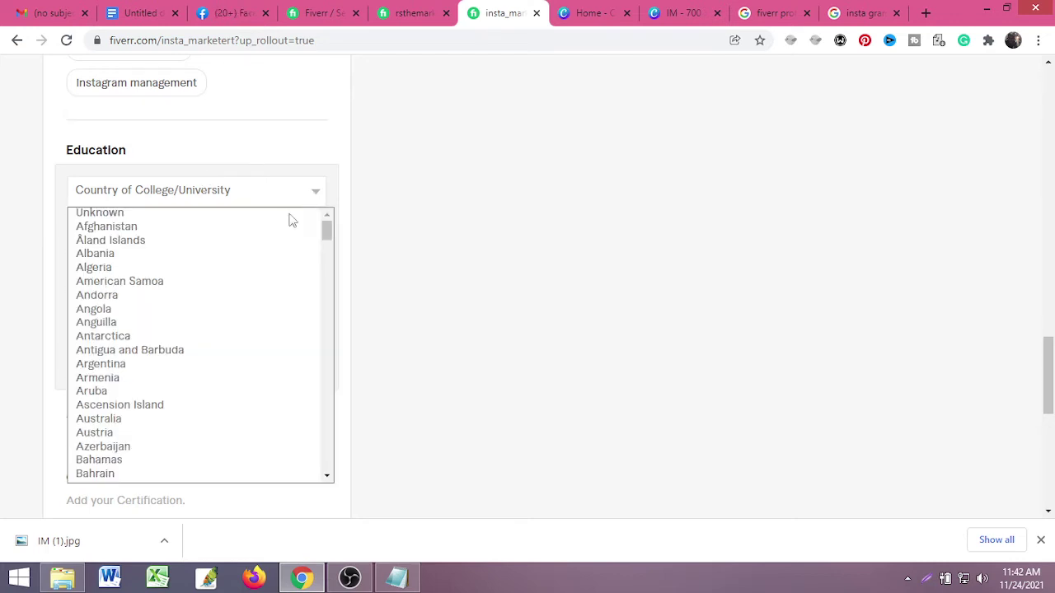
key(g)
key(u)
key(e)
scroll(141, 408, down, 6)
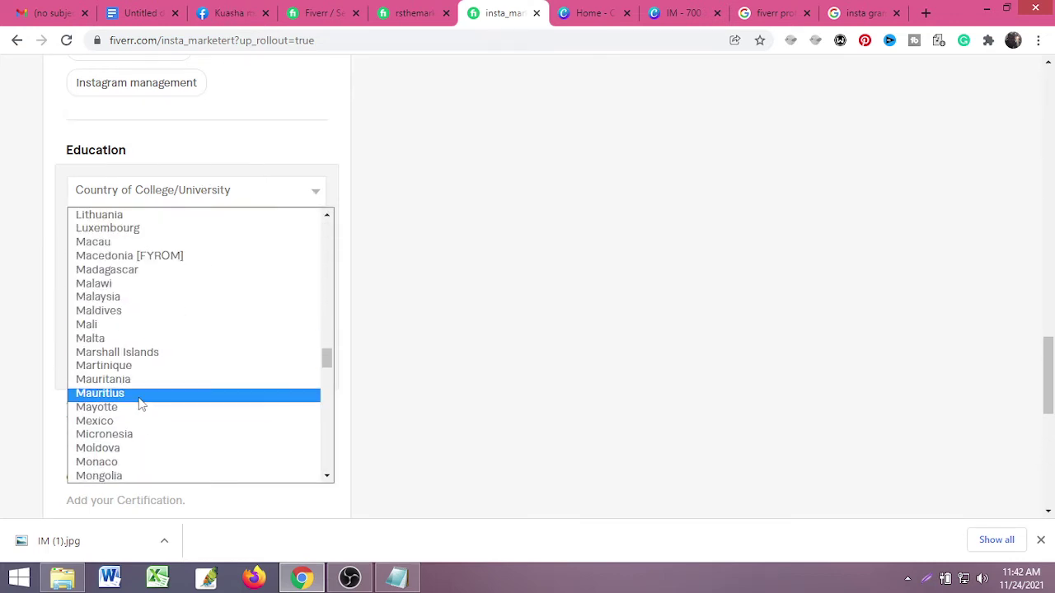
key(b)
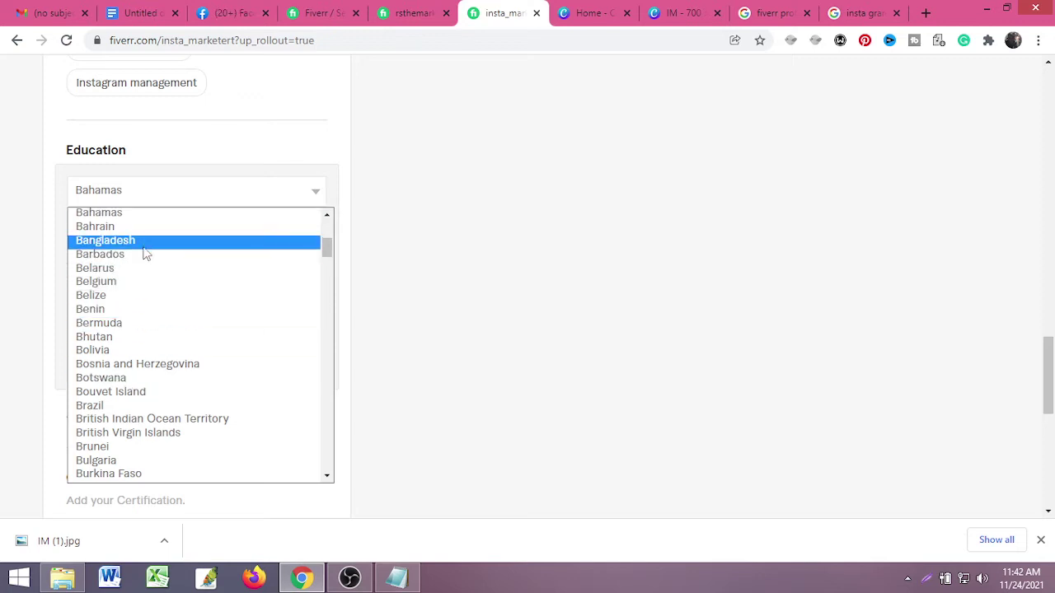
click(124, 241)
Search 'Tangail' and select Tangail Polytechnic Institute as the college
click(135, 239)
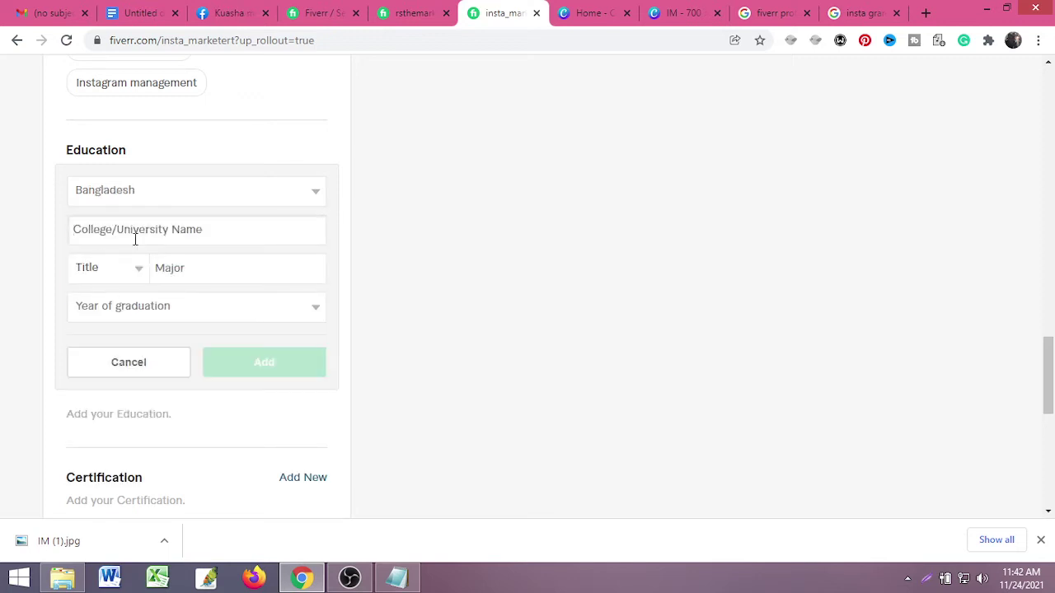
text(T)
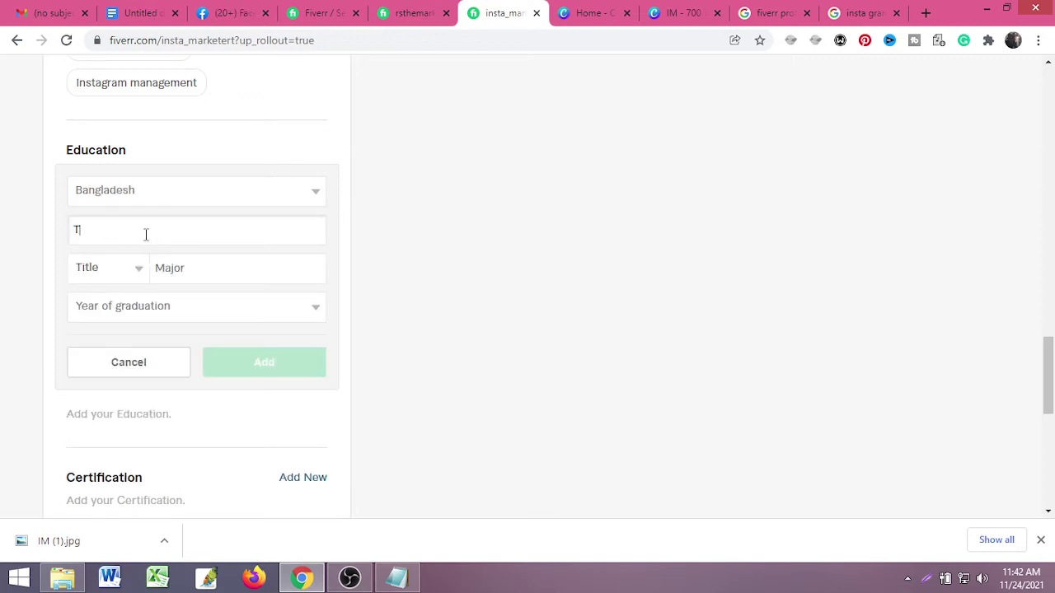
text(angail)
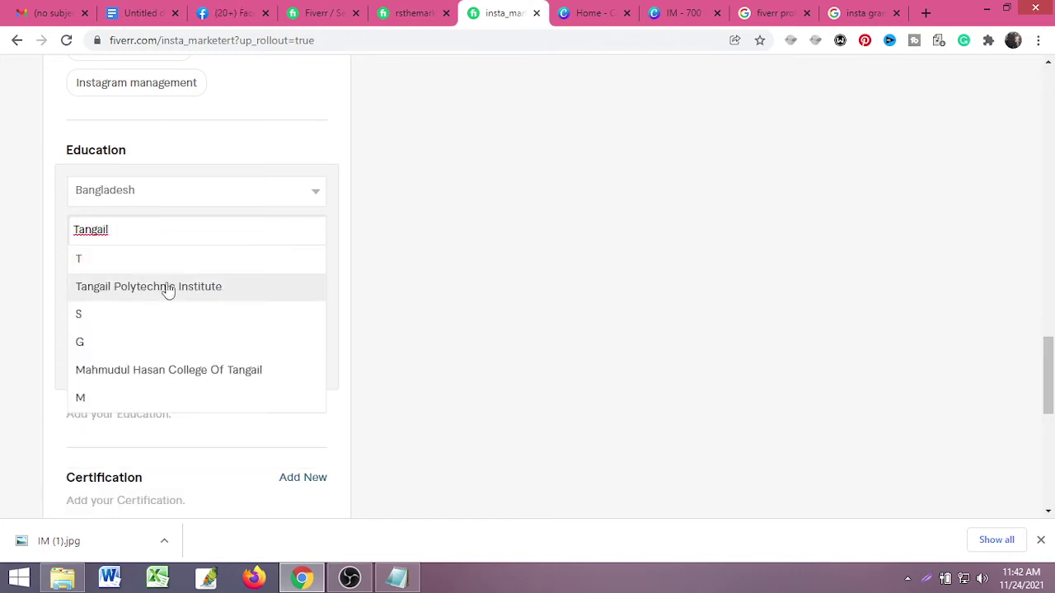
click(172, 287)
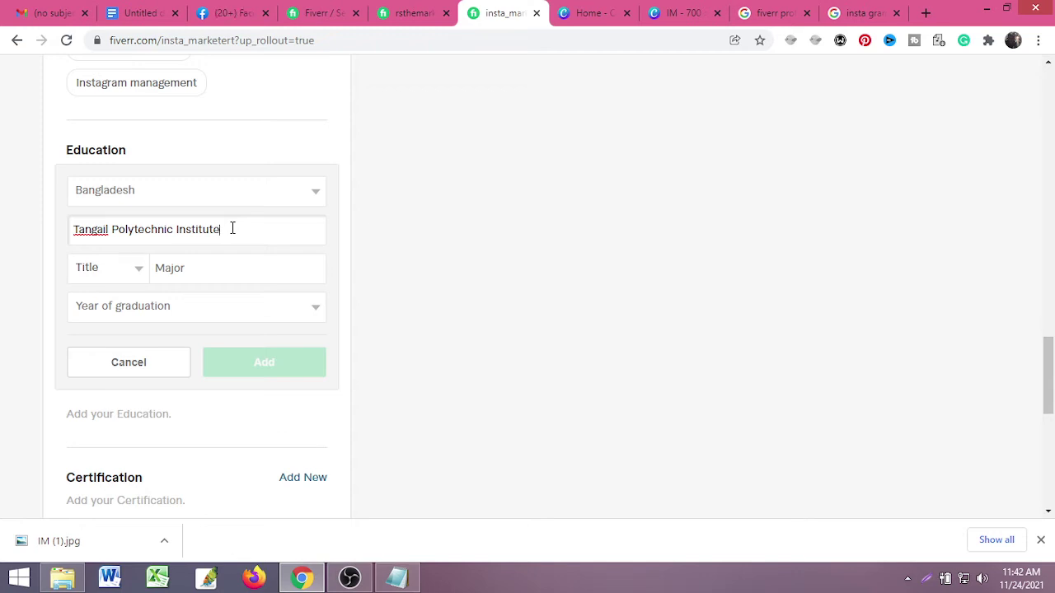
Try other college names in the search: 'Habit', 'Haz', 'National' and 'Bang'
drag(233, 229, 3, 224)
text(Habit)
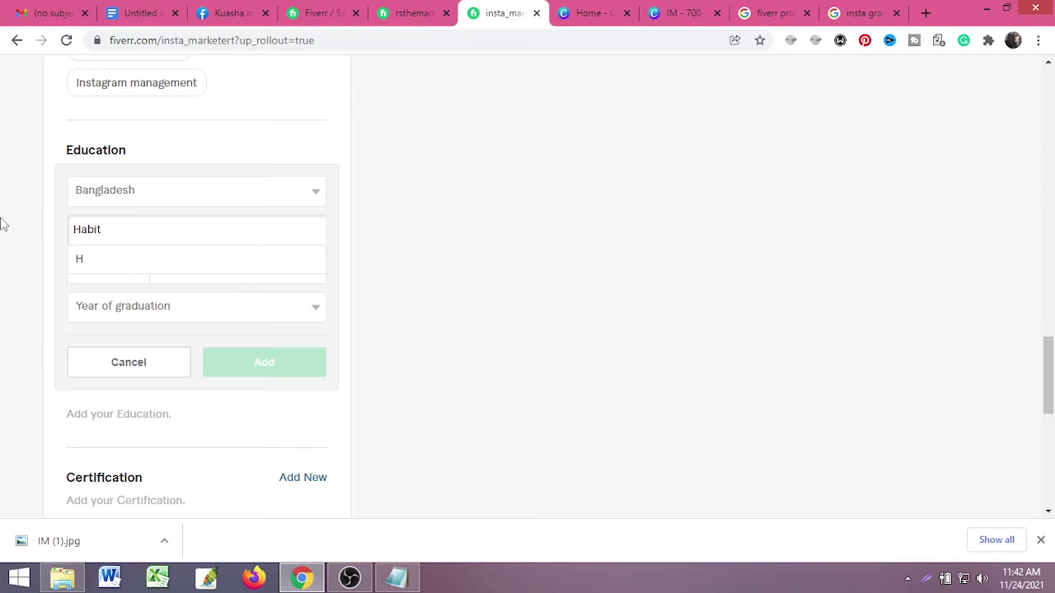
key(BackSpace)
key(BackSpace)
key(BackSpace)
key(BackSpace)
key(BackSpace)
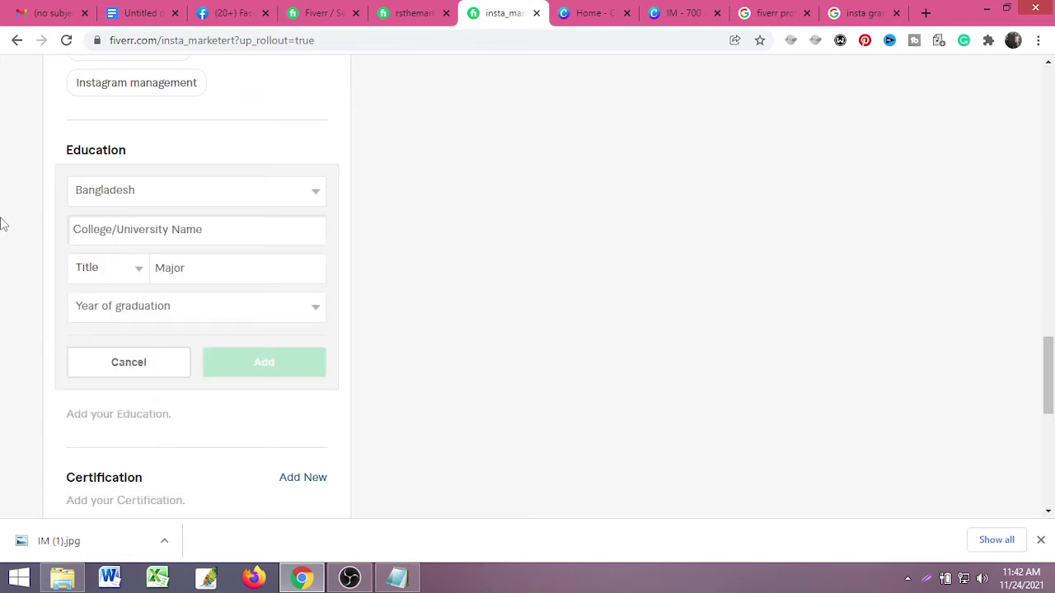
text(Hazi Abul)
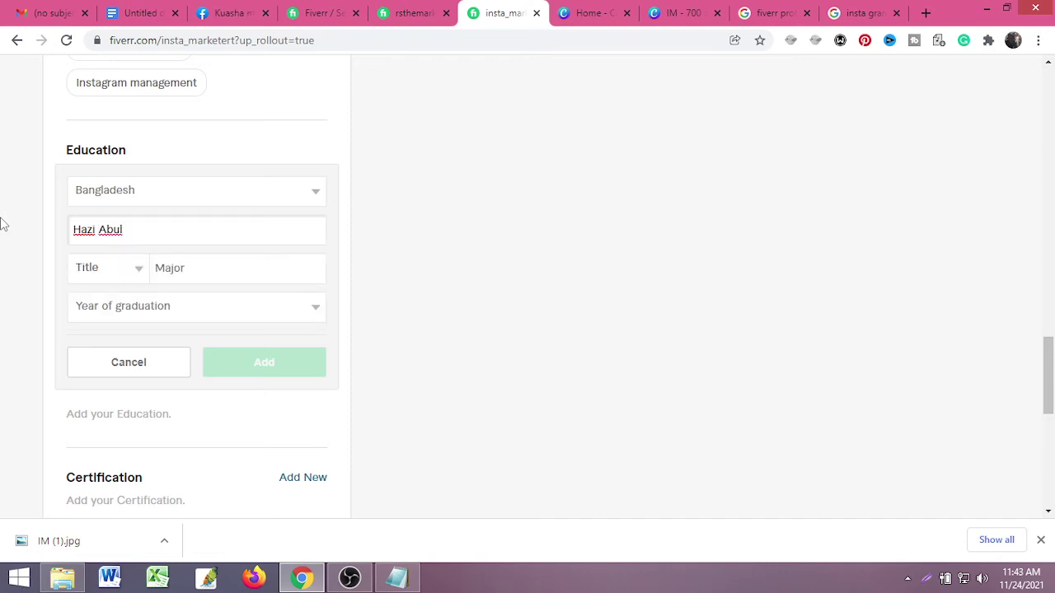
key(BackSpace)
key(BackSpace)
key(BackSpace)
key(BackSpace)
key(BackSpace)
key(BackSpace)
key(BackSpace)
key(BackSpace)
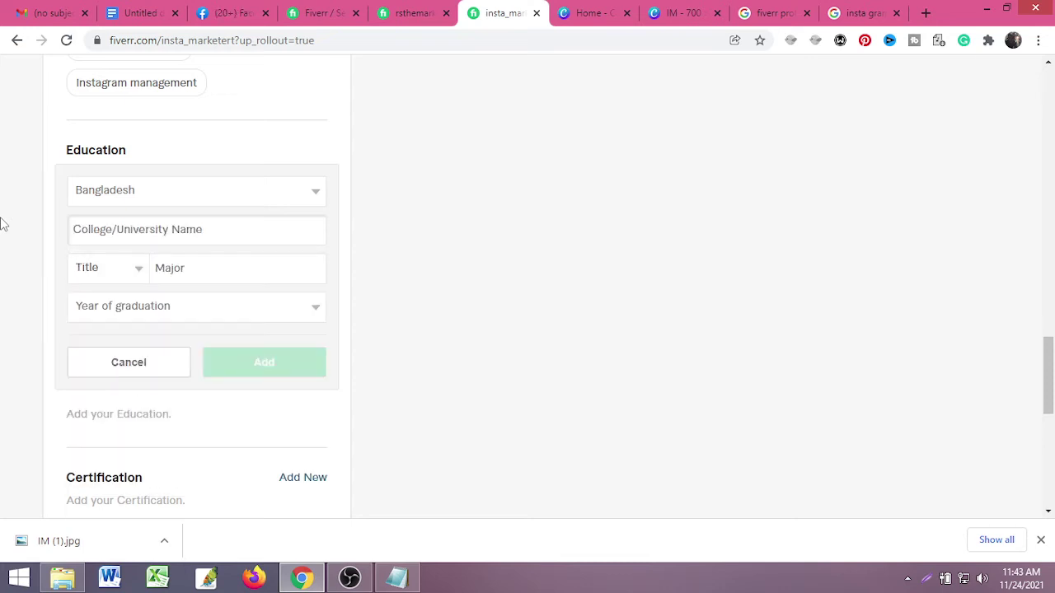
text(National)
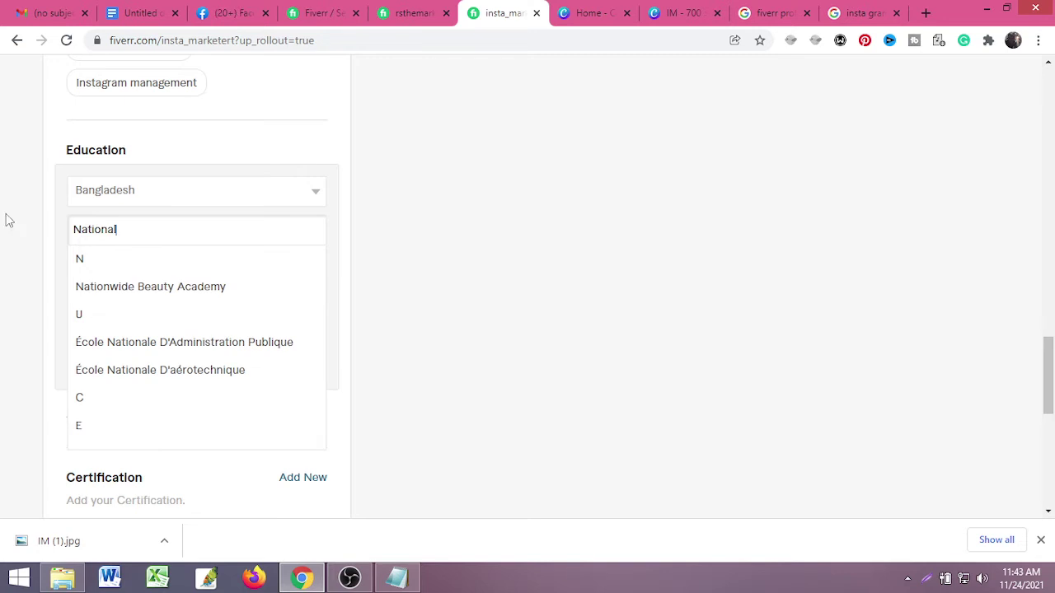
scroll(165, 390, down, 2)
scroll(147, 346, up, 4)
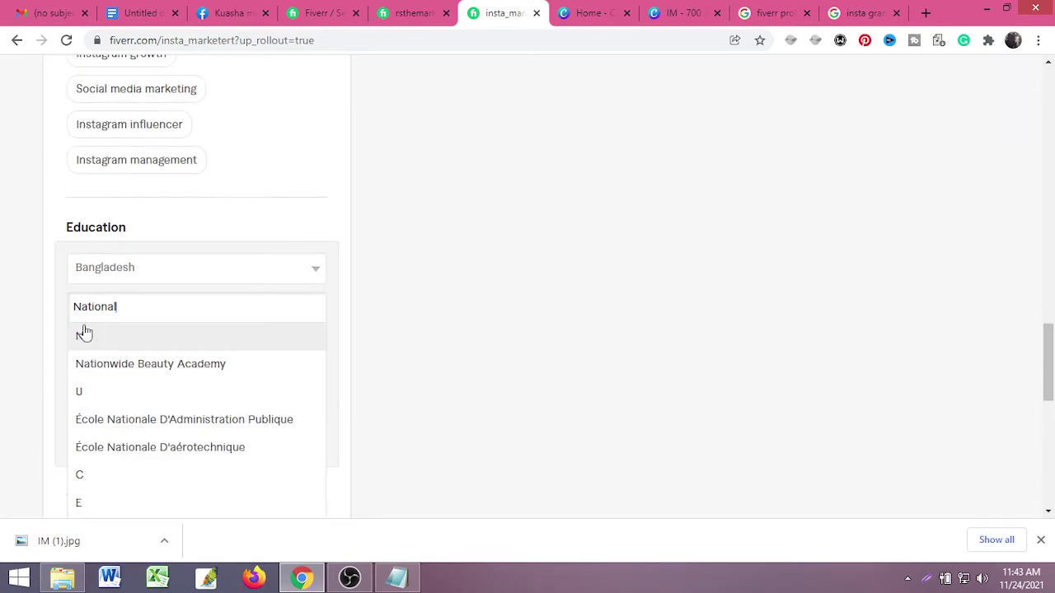
scroll(141, 368, down, 2)
scroll(141, 375, down, 2)
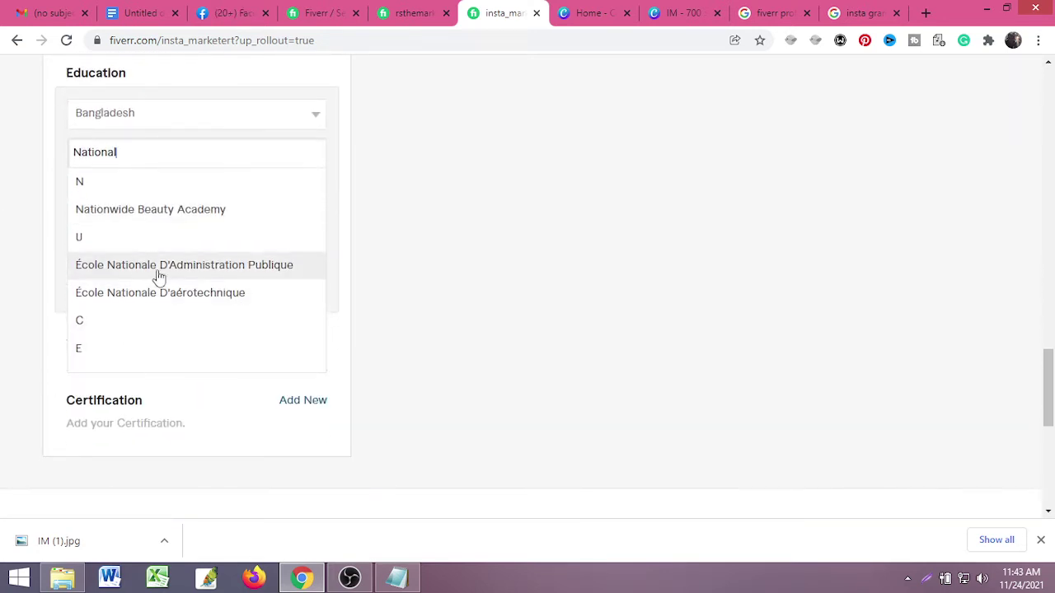
drag(149, 155, 73, 144)
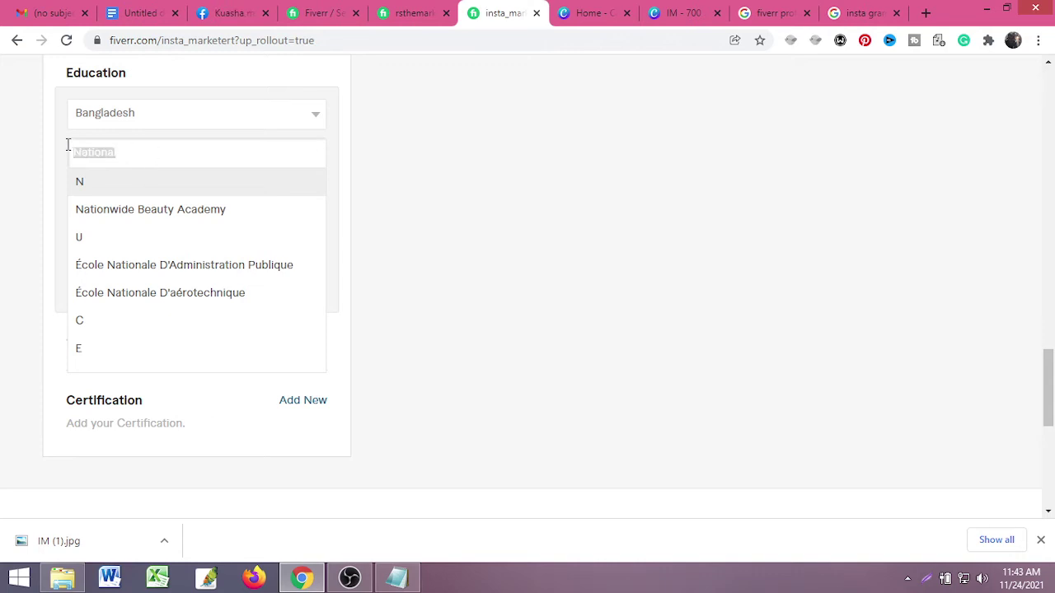
key(BackSpace)
text(Ban)
key(BackSpace)
text(ang)
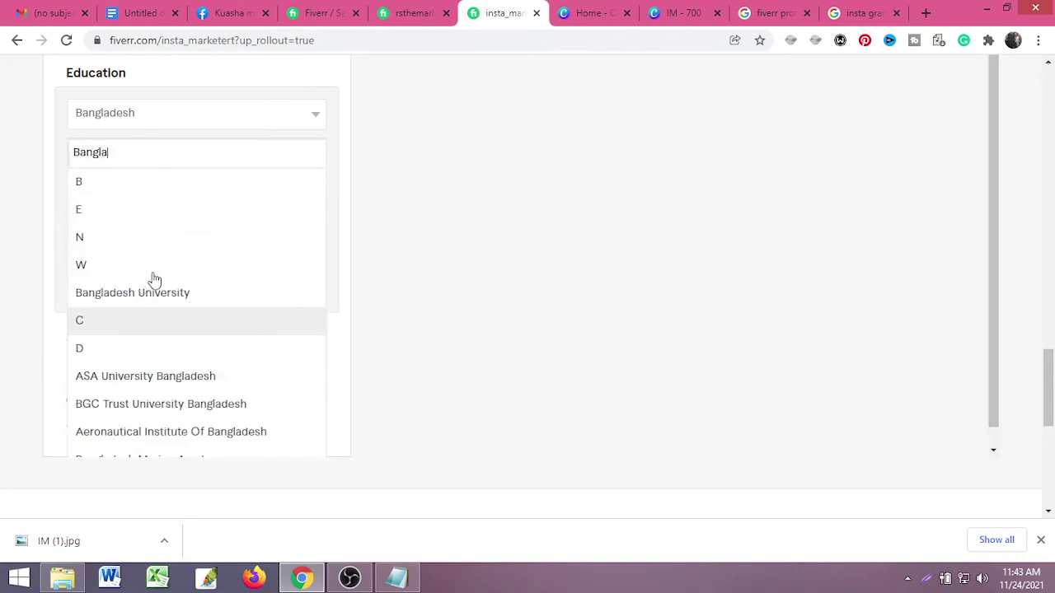
scroll(156, 330, down, 1)
scroll(144, 342, down, 1)
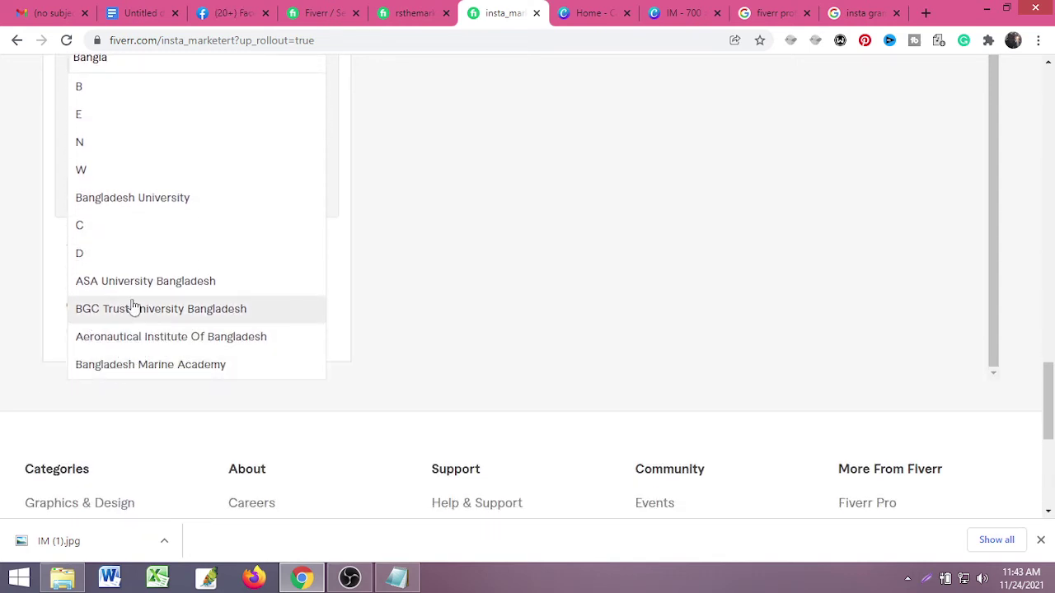
scroll(90, 288, up, 1)
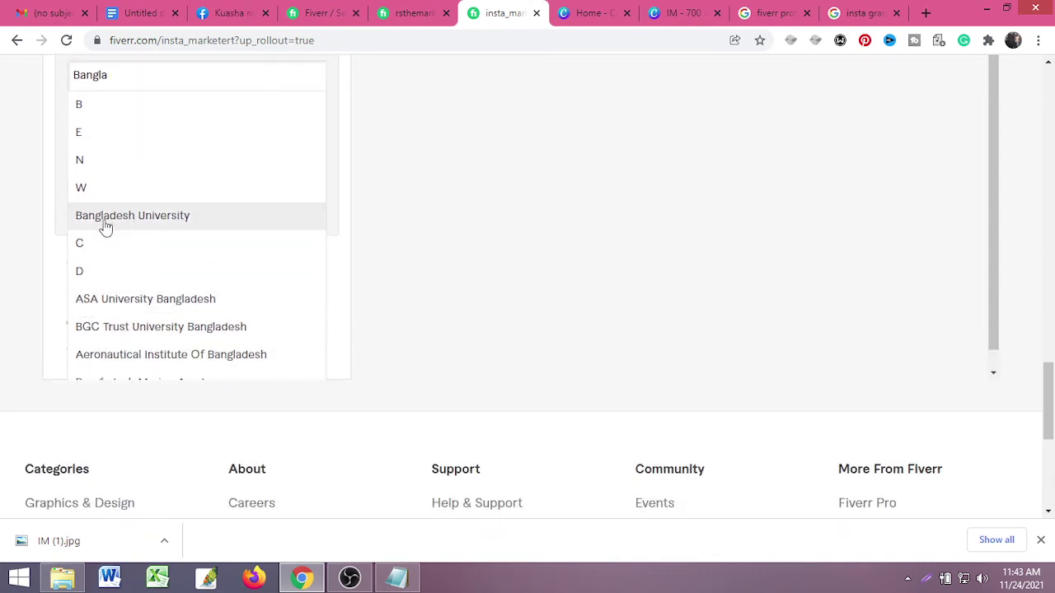
scroll(75, 343, up, 2)
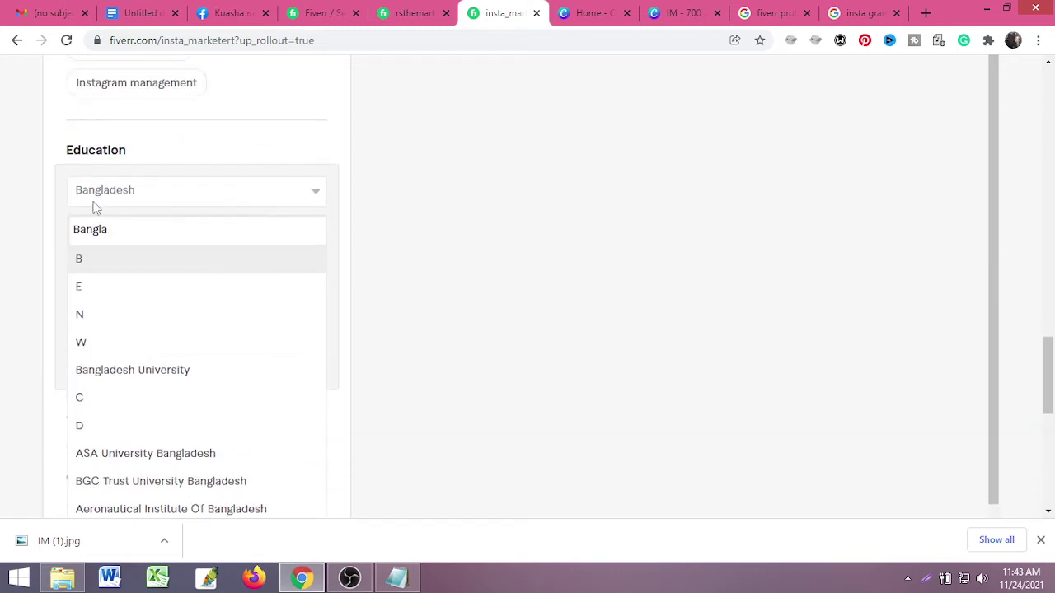
Replace the search with 'Tangail' and reselect Tangail Polytechnic Institute
click(61, 223)
click(130, 228)
text(T)
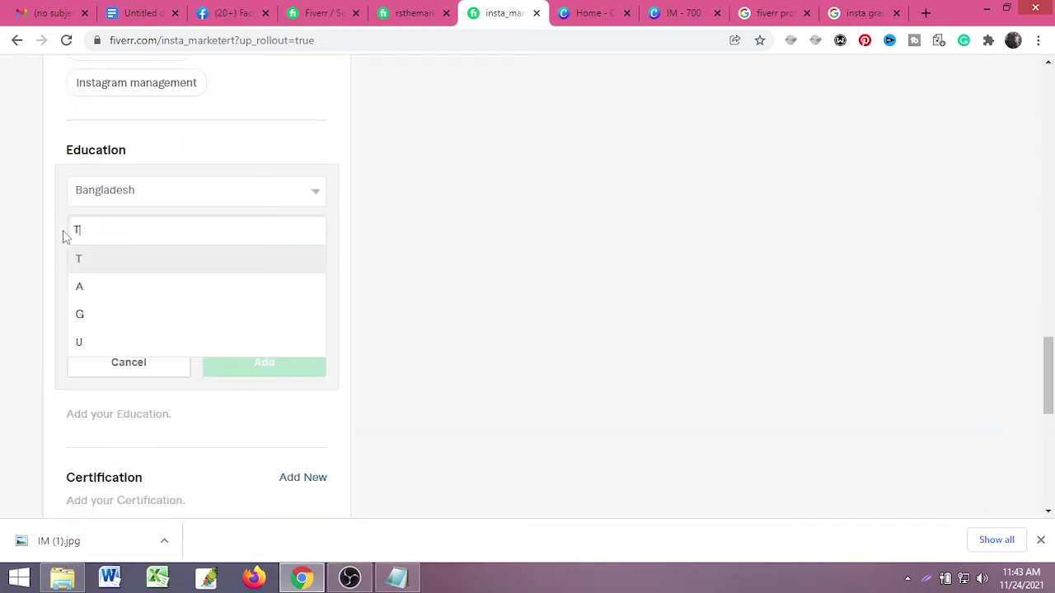
text(angail)
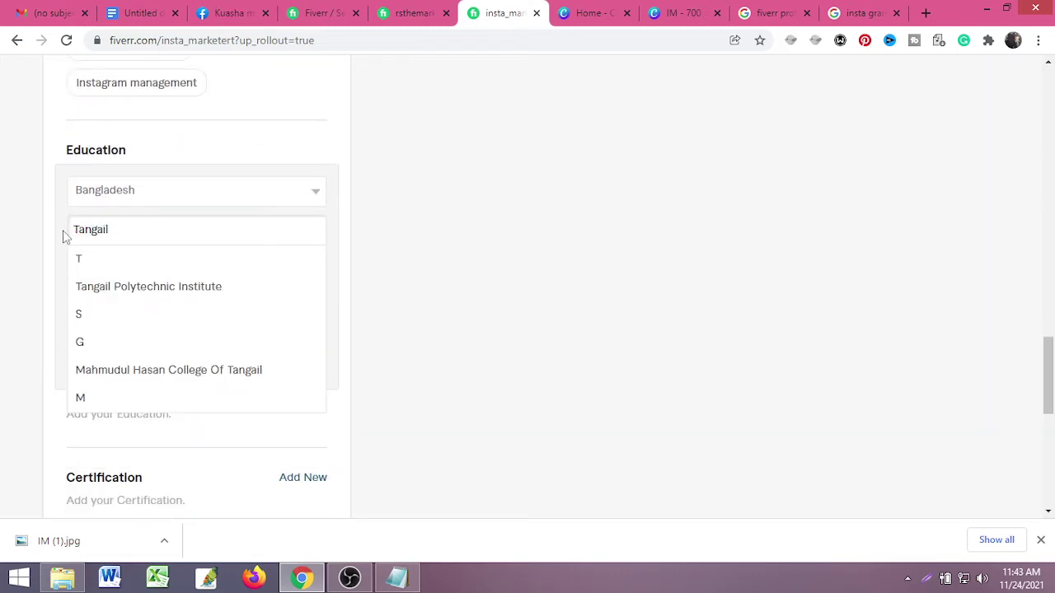
click(196, 290)
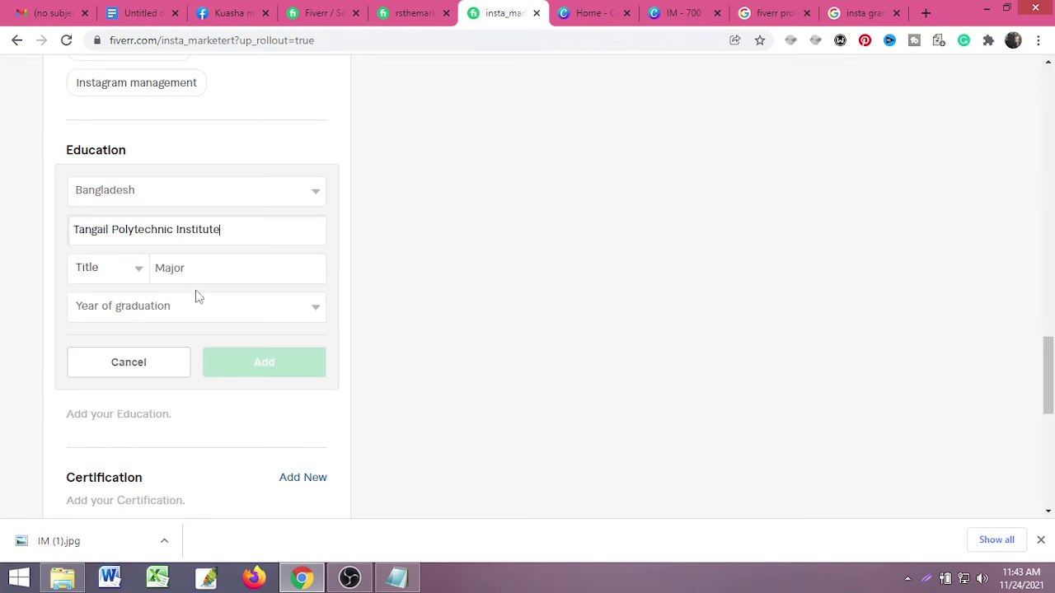
Set the degree title to Other and pick Computerengineering as the major
click(136, 272)
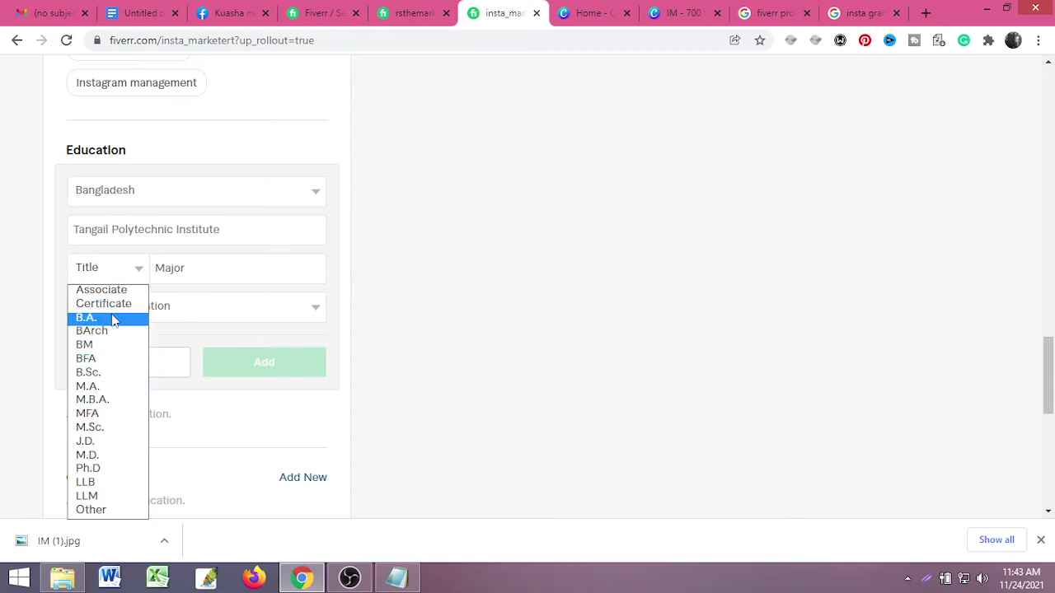
click(83, 511)
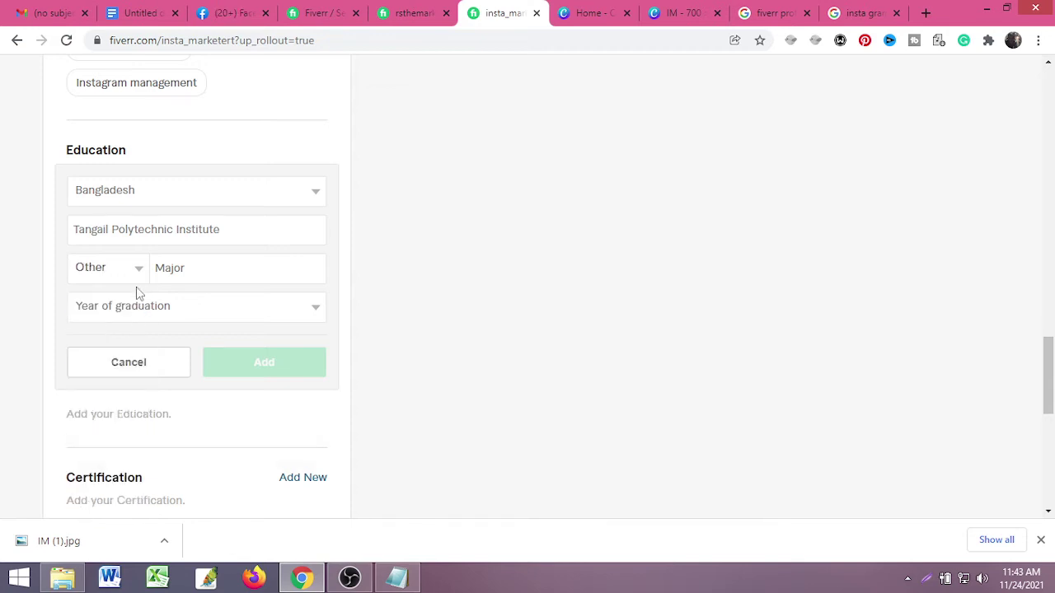
click(195, 271)
text(Comp)
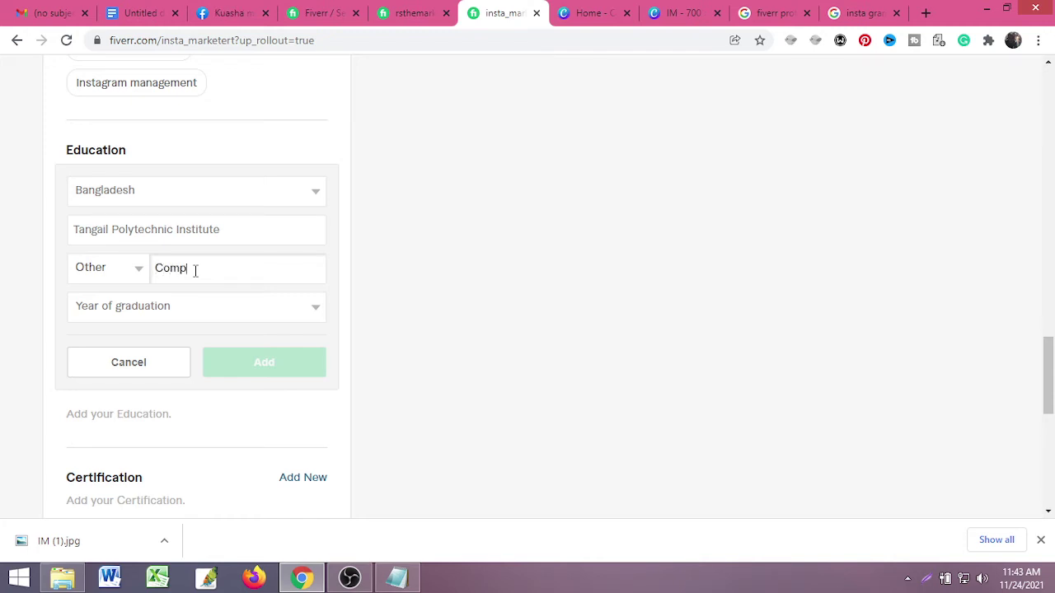
text(uter)
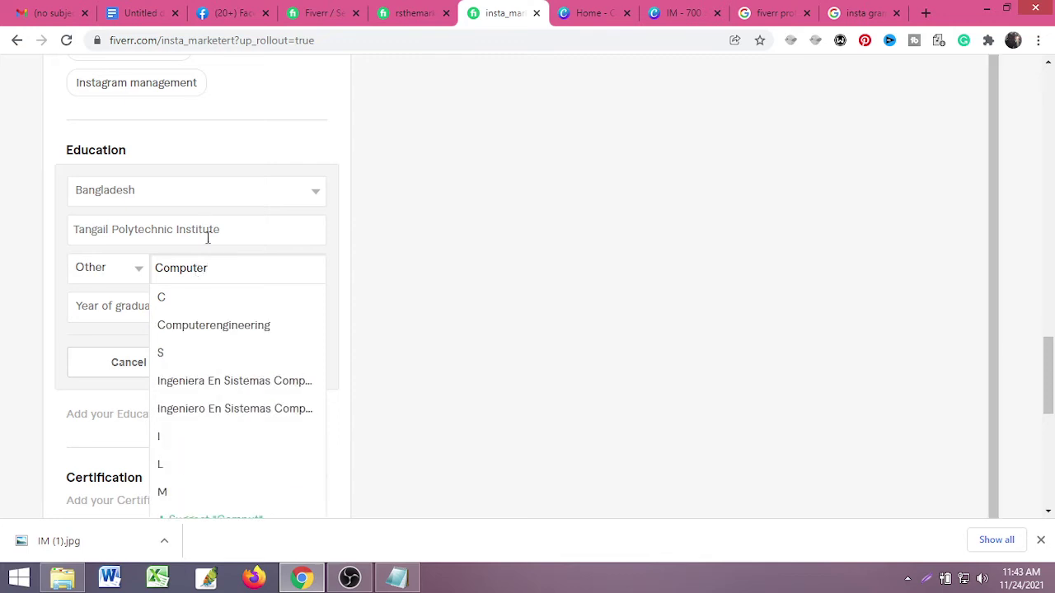
click(216, 328)
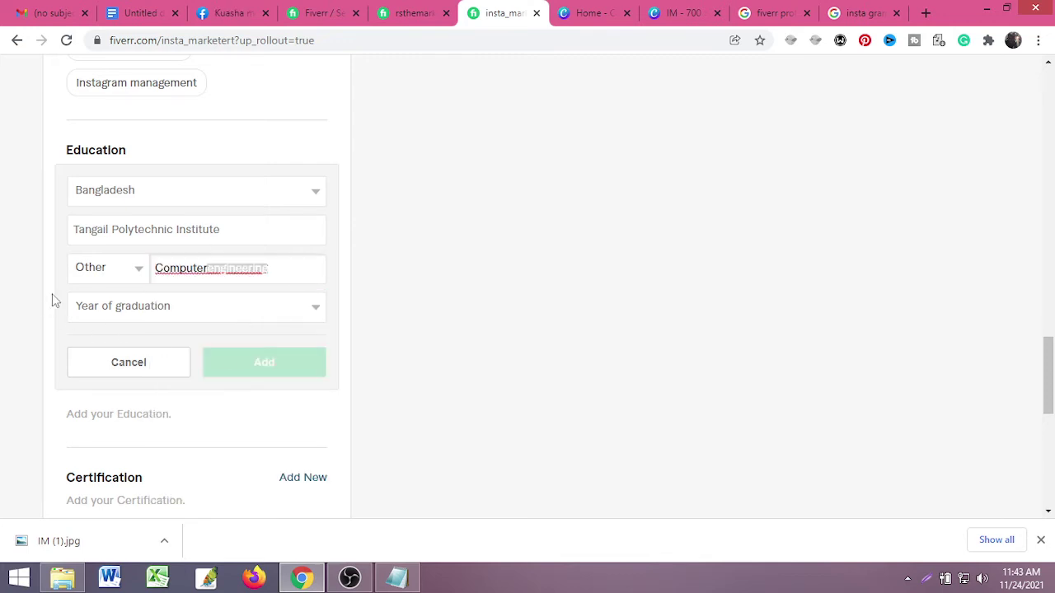
Edit the major text to fix its stray space and capitalization
click(214, 267)
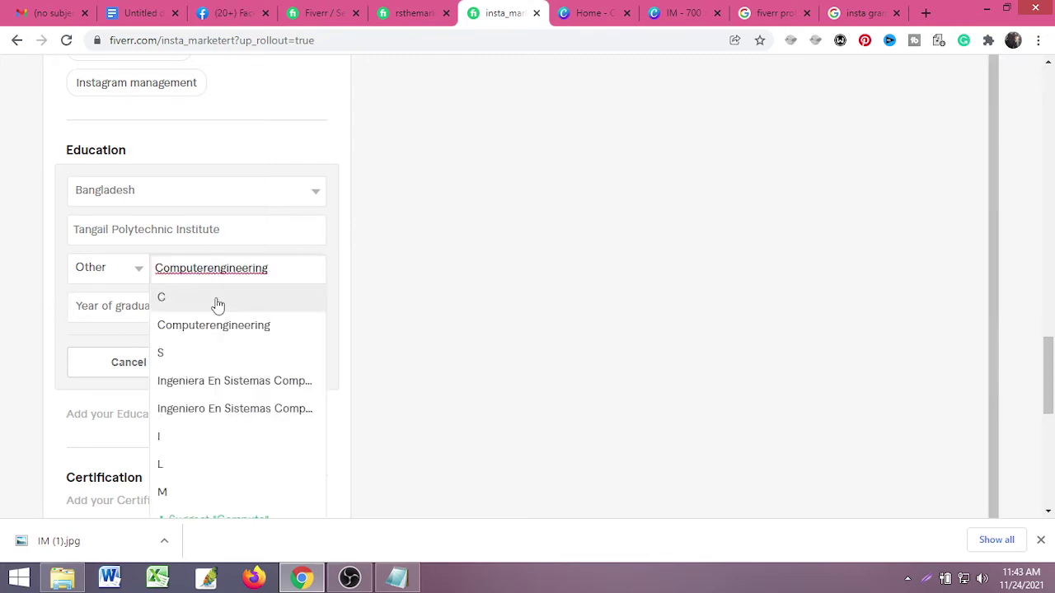
text(N)
key(Delete)
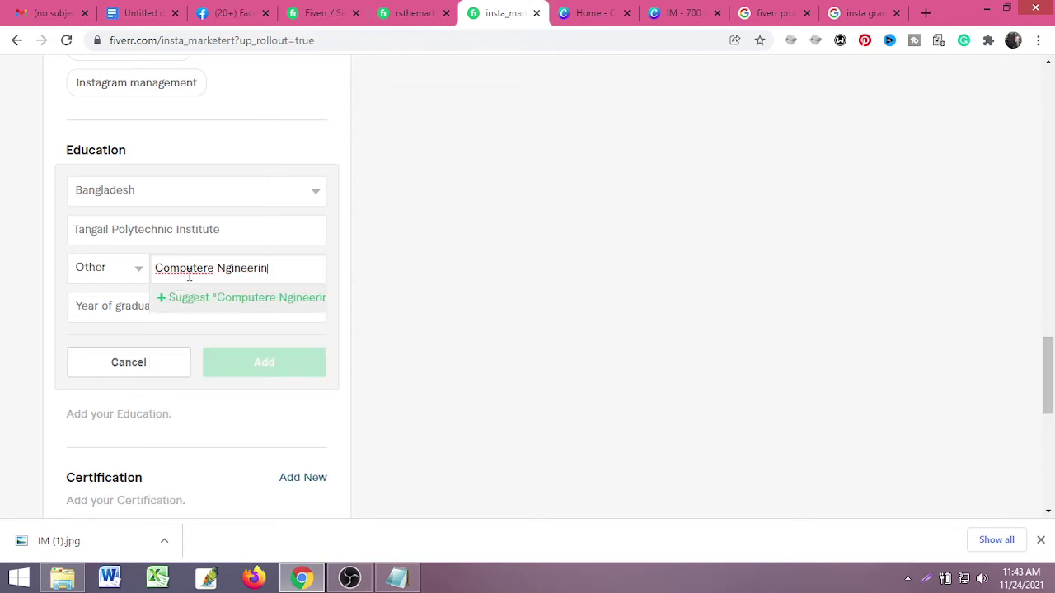
click(219, 268)
key(BackSpace)
key(Delete)
text(n)
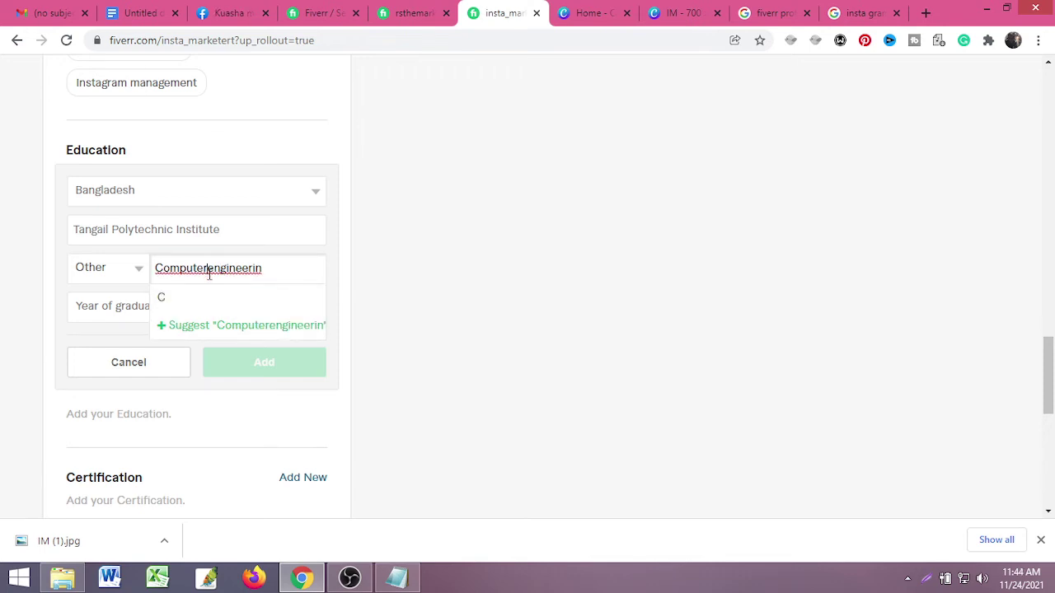
click(209, 268)
key(BackSpace)
text(E)
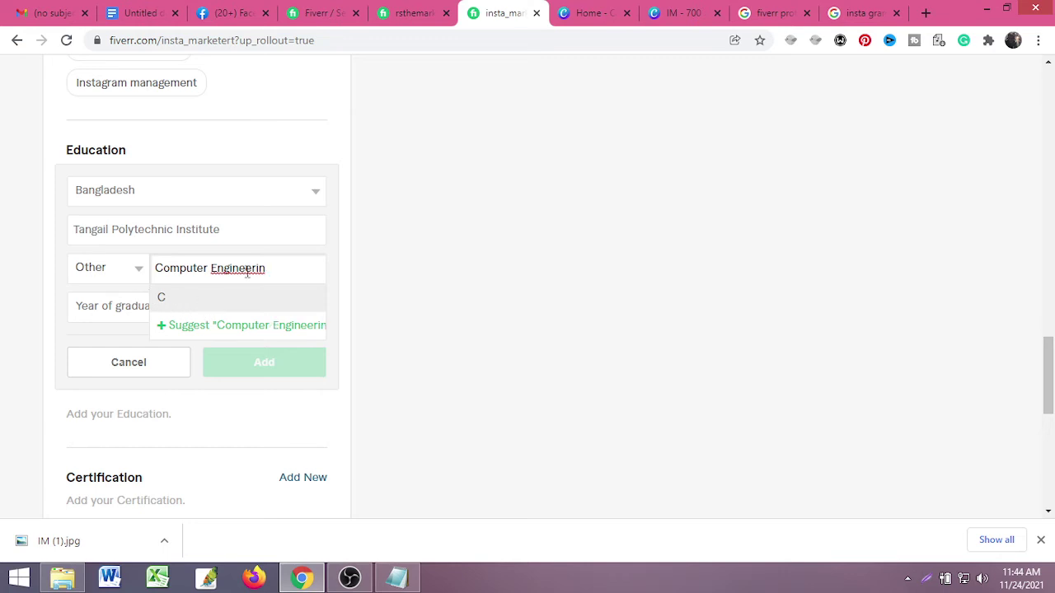
click(56, 295)
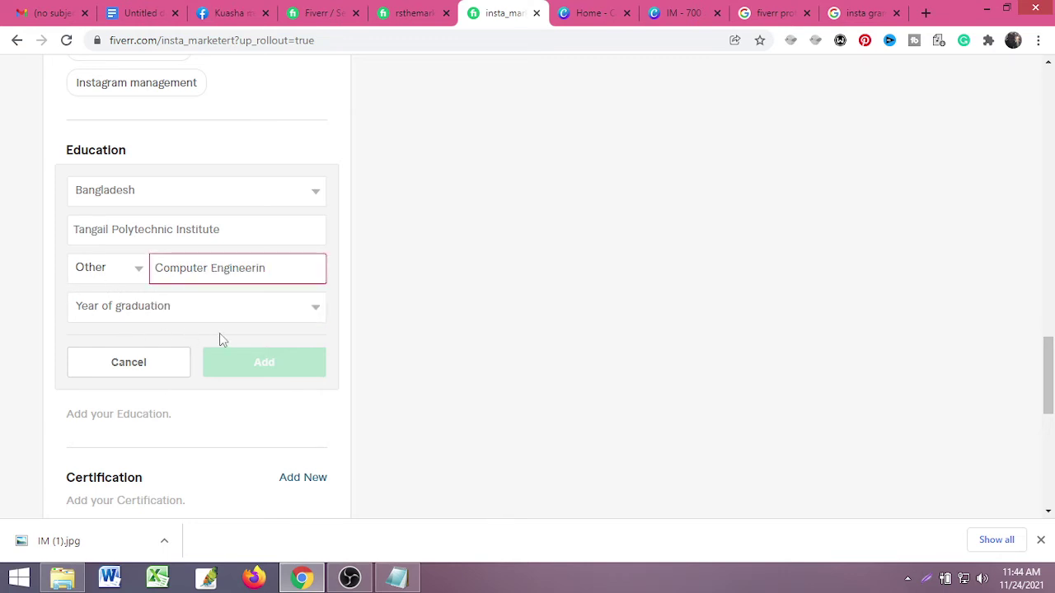
Retype the major and reselect Computerengineering from the suggestions
click(282, 272)
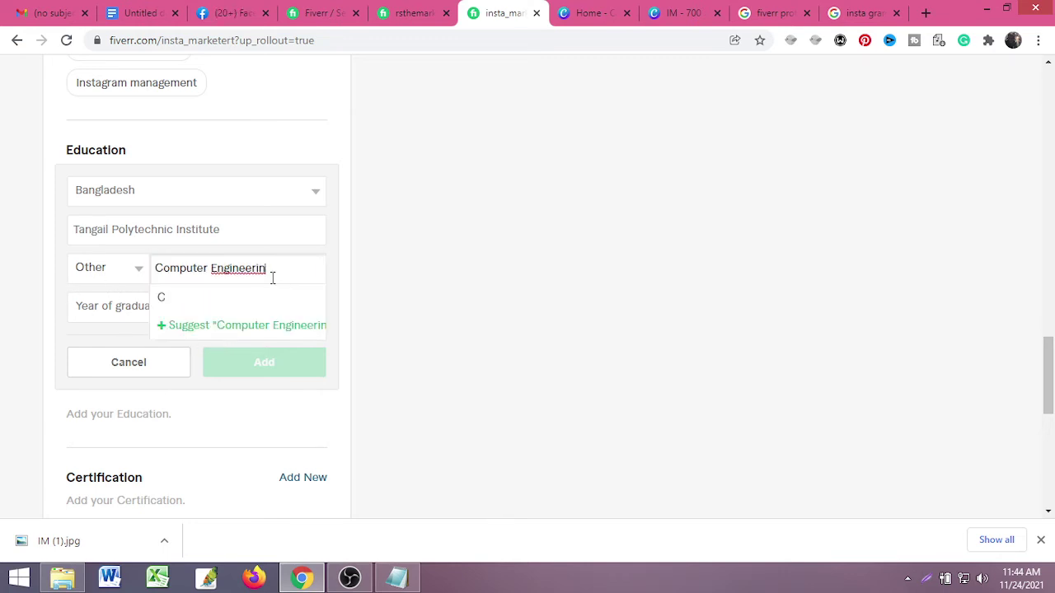
click(212, 268)
key(BackSpace)
key(Delete)
text(e)
click(452, 287)
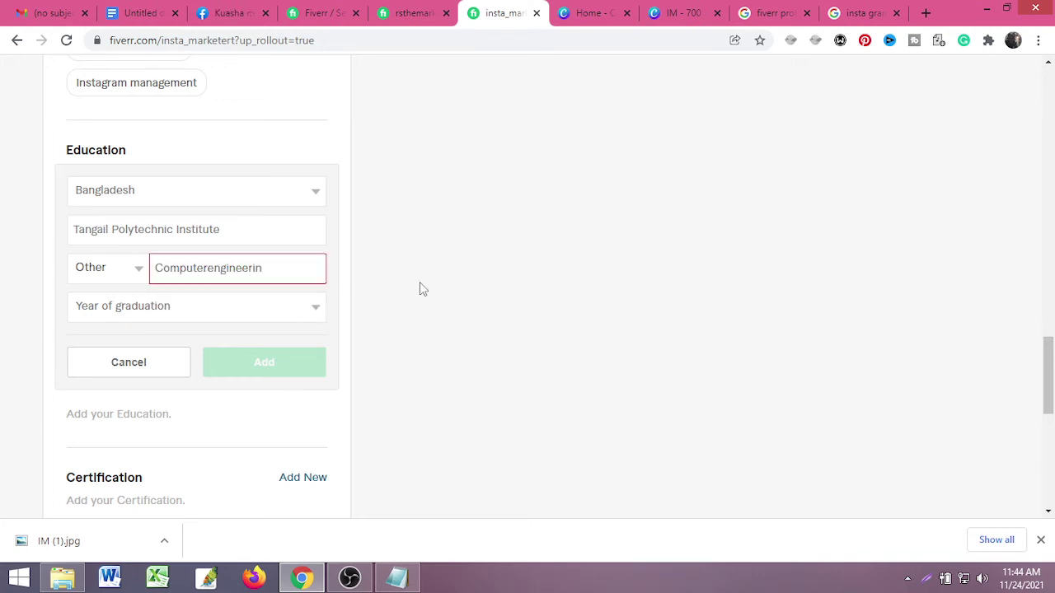
click(287, 269)
text(C)
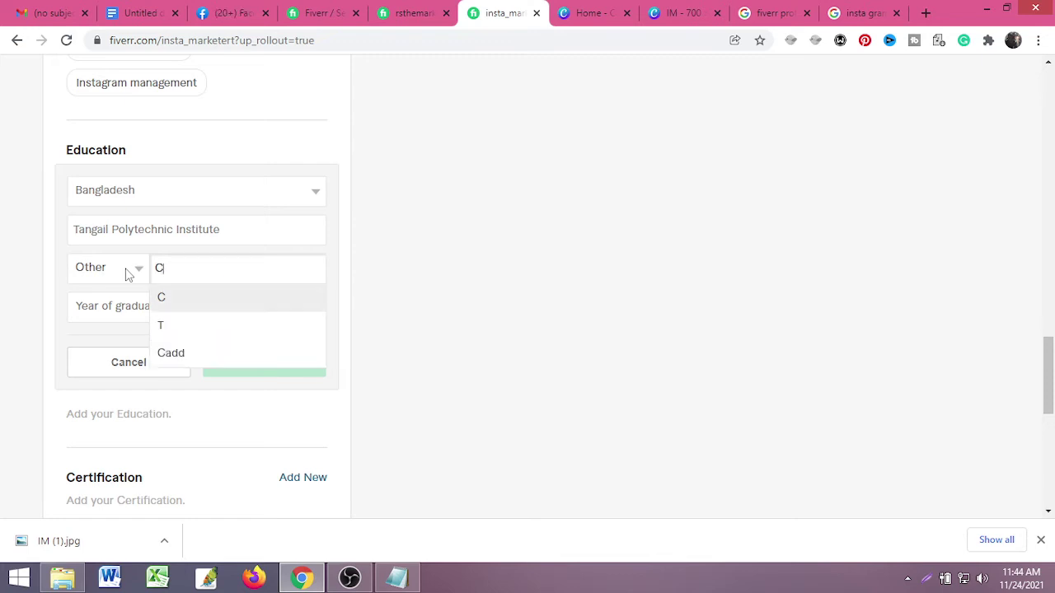
text(omputer)
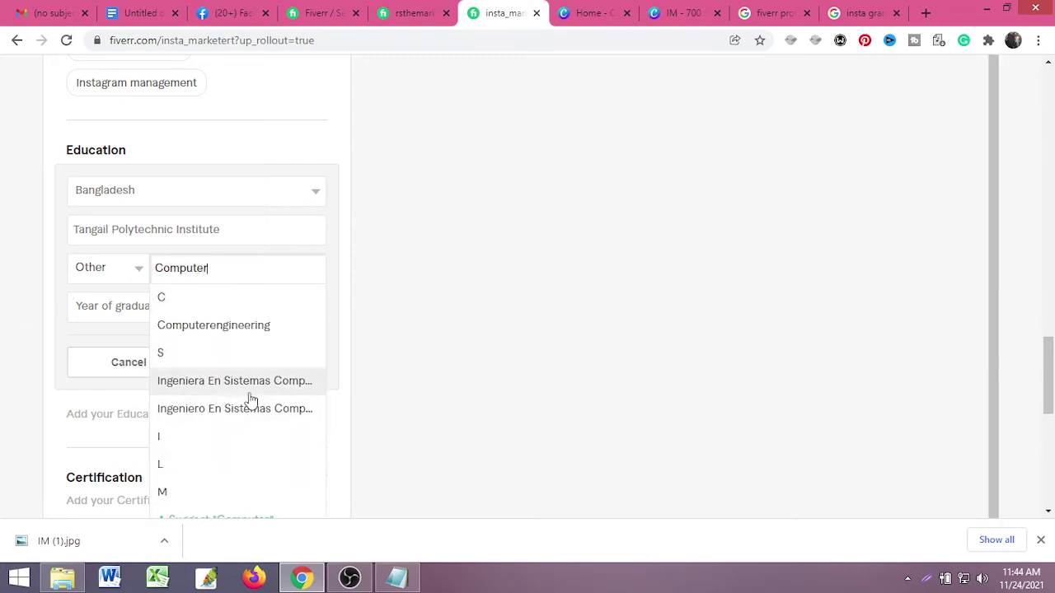
click(221, 326)
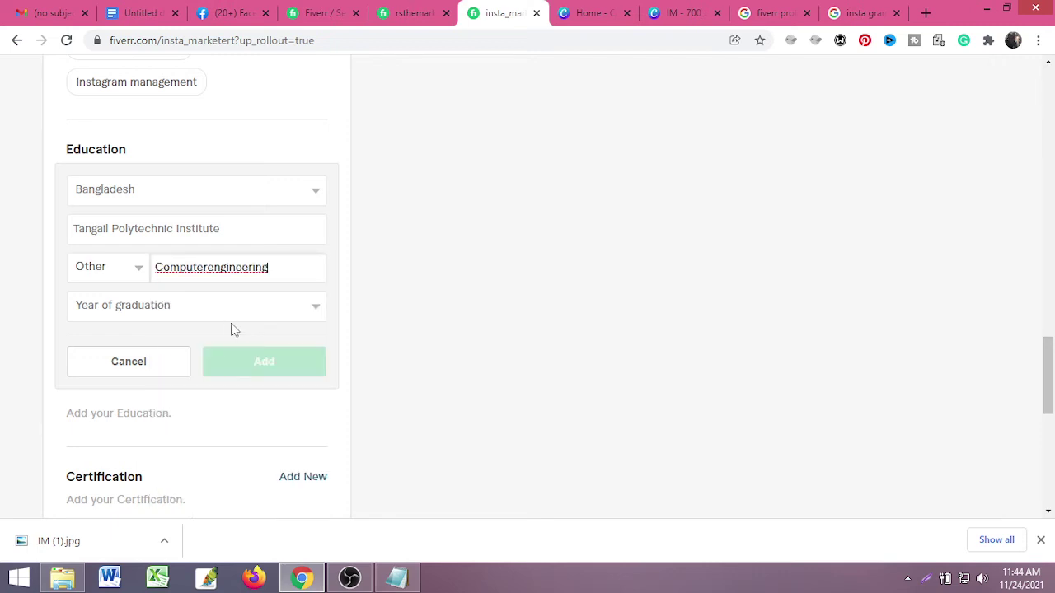
Set the graduation year to 2021 and add the education entry
click(182, 319)
scroll(137, 252, down, 7)
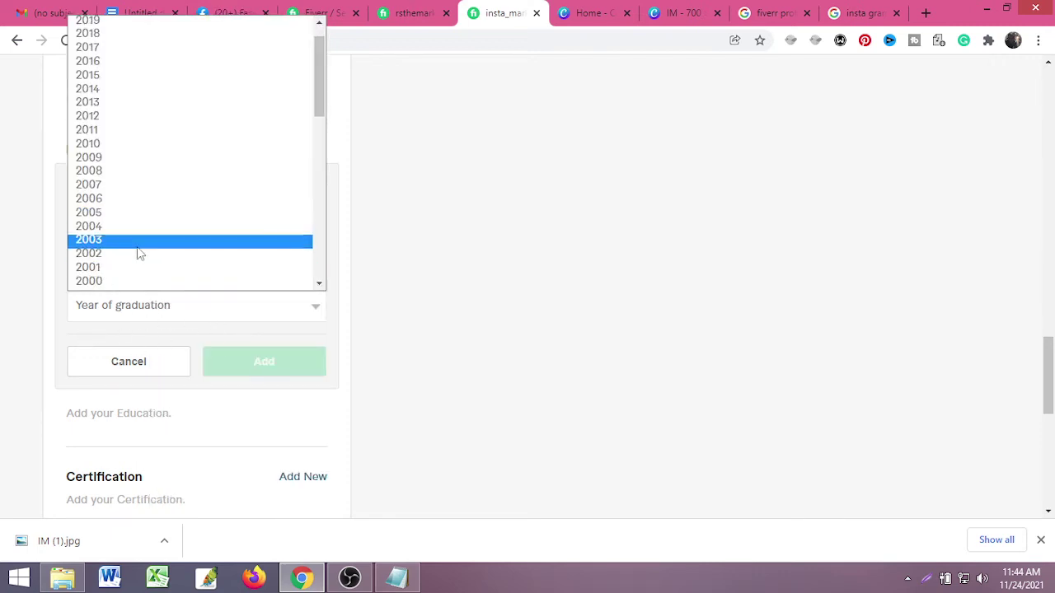
scroll(131, 261, up, 8)
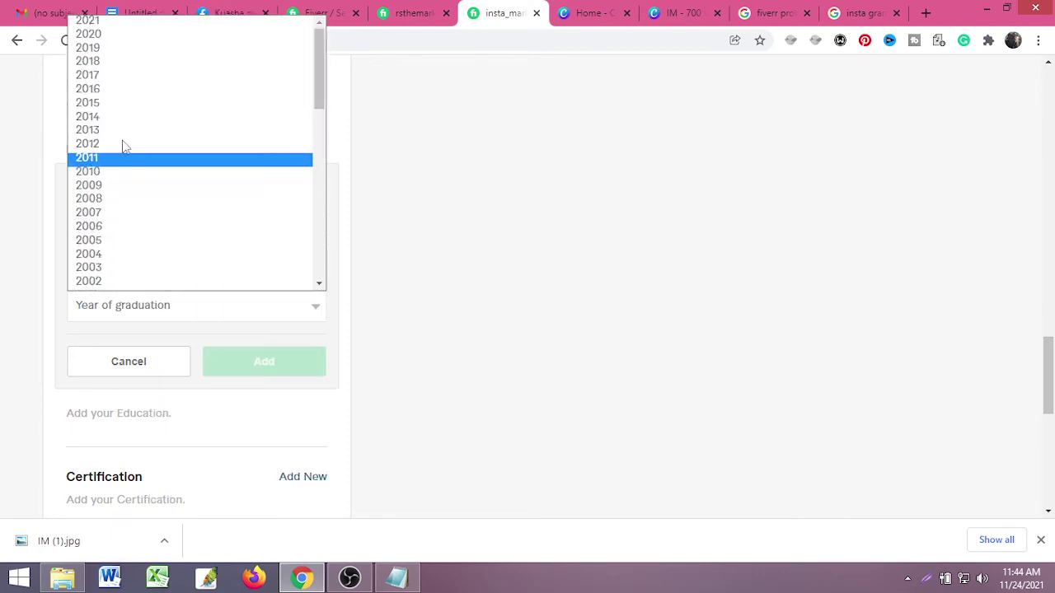
click(109, 25)
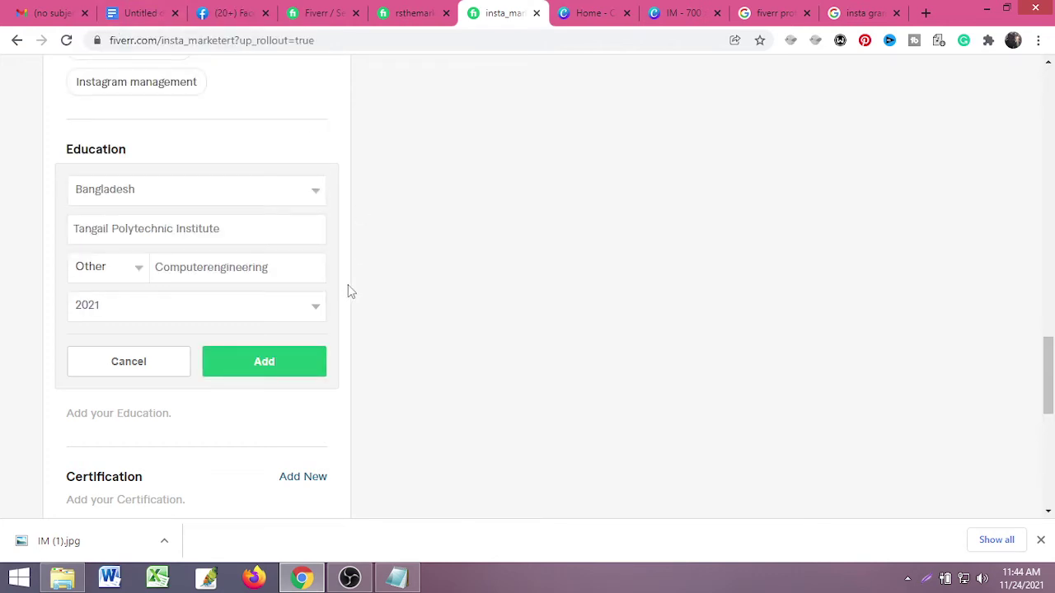
click(270, 370)
Start a new certification named 'IT Freelancing Course'
scroll(159, 351, up, 1)
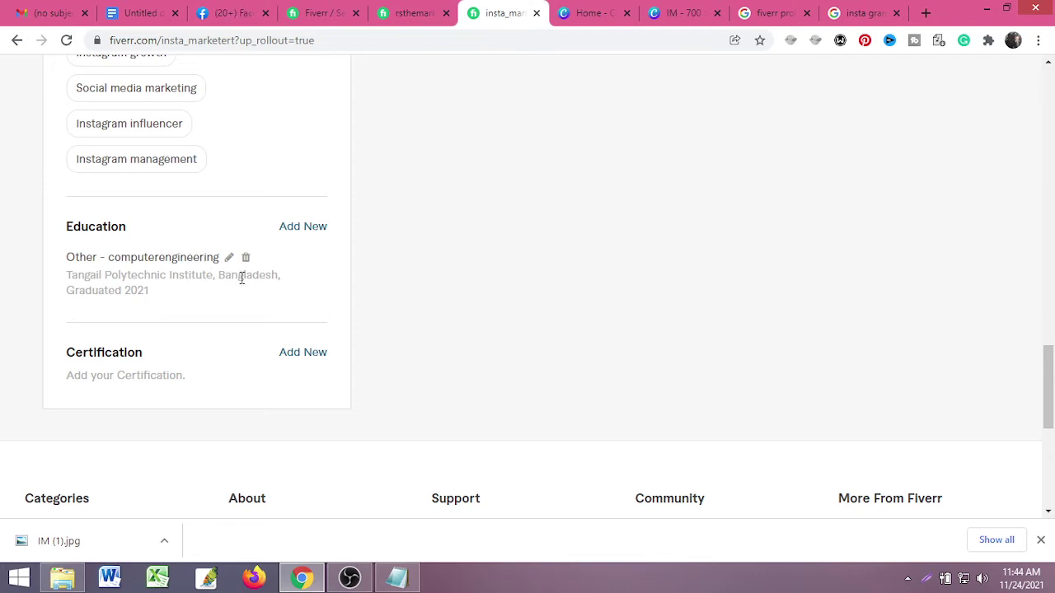
click(302, 353)
scroll(97, 334, down, 2)
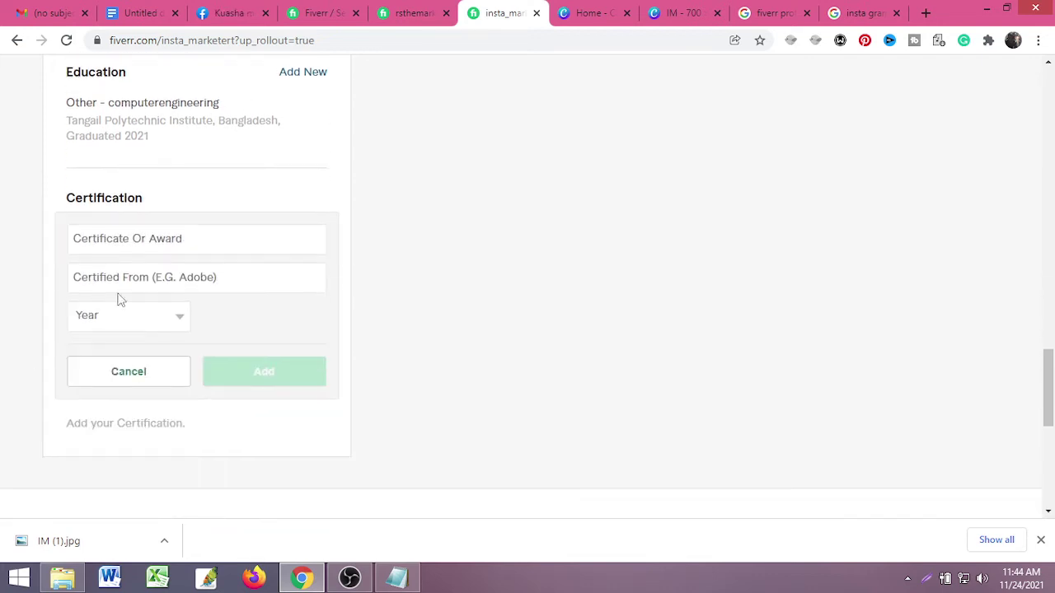
click(222, 240)
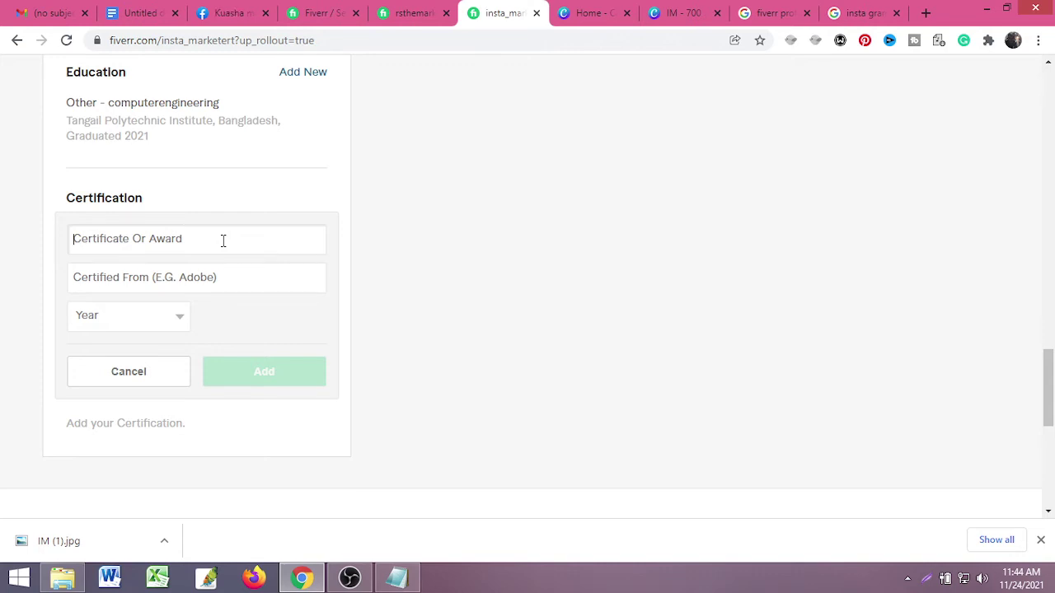
text(IT)
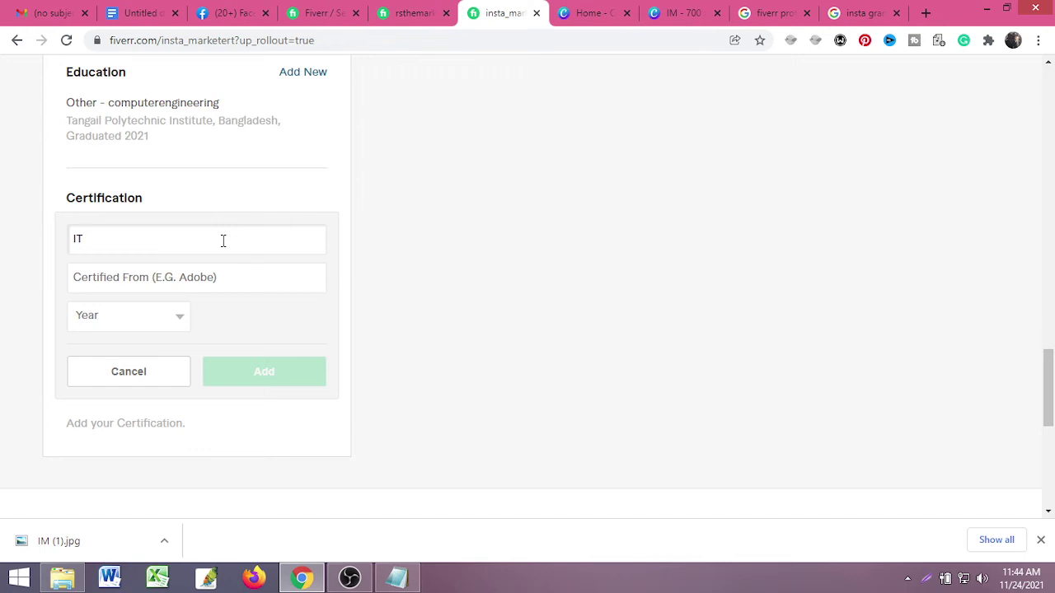
text( Freelancing Course)
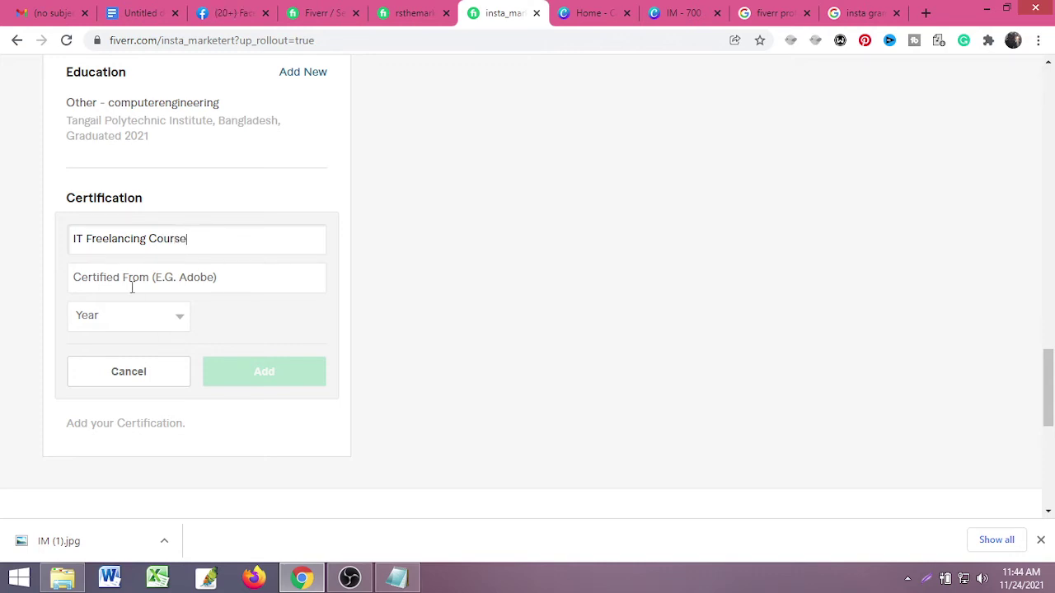
Enter 'Seip And Pksf' as the certificate issuer and select it for copying
click(121, 277)
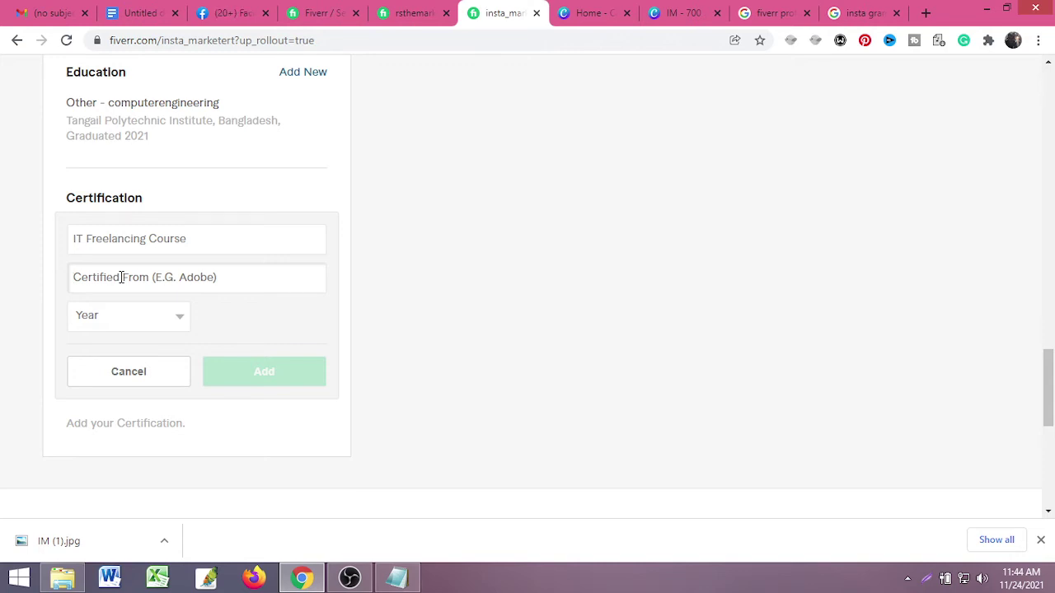
text(Seip)
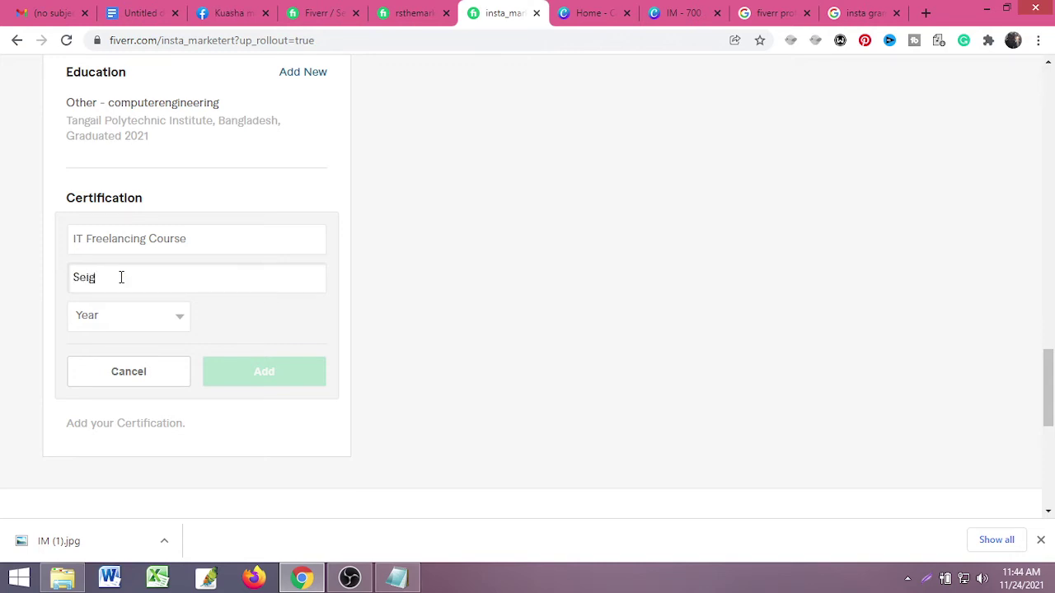
key(BackSpace)
text(Seif And)
key(BackSpace)
key(BackSpace)
text(p)
key(ctrl+a)
key(ctrl+c)
Search Google for 'Seip And Pksf' and select the full name Skills for Employment Investment Program
click(863, 12)
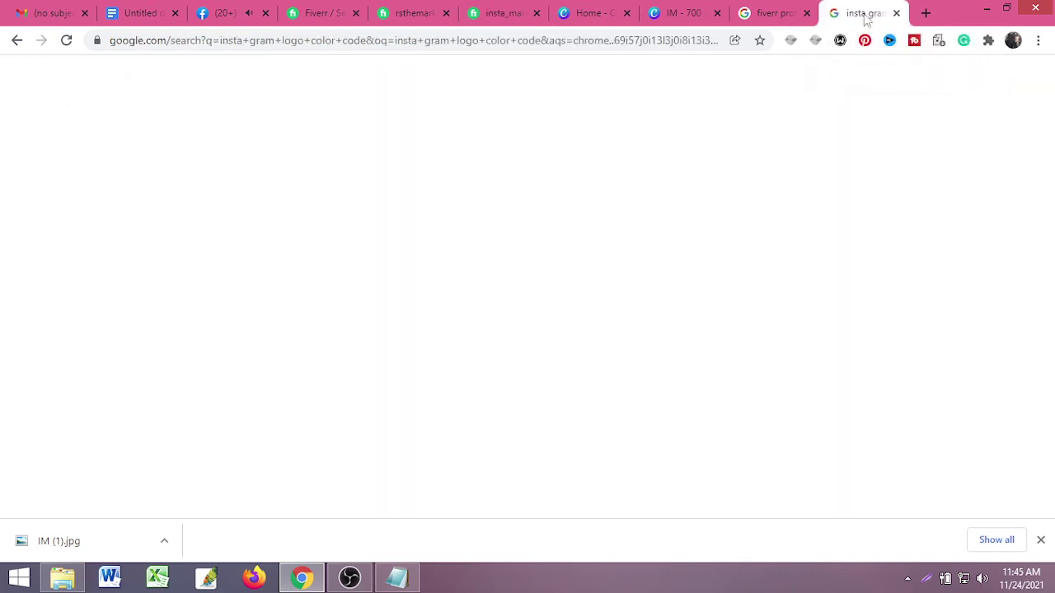
drag(316, 83, 65, 100)
key(ctrl+v)
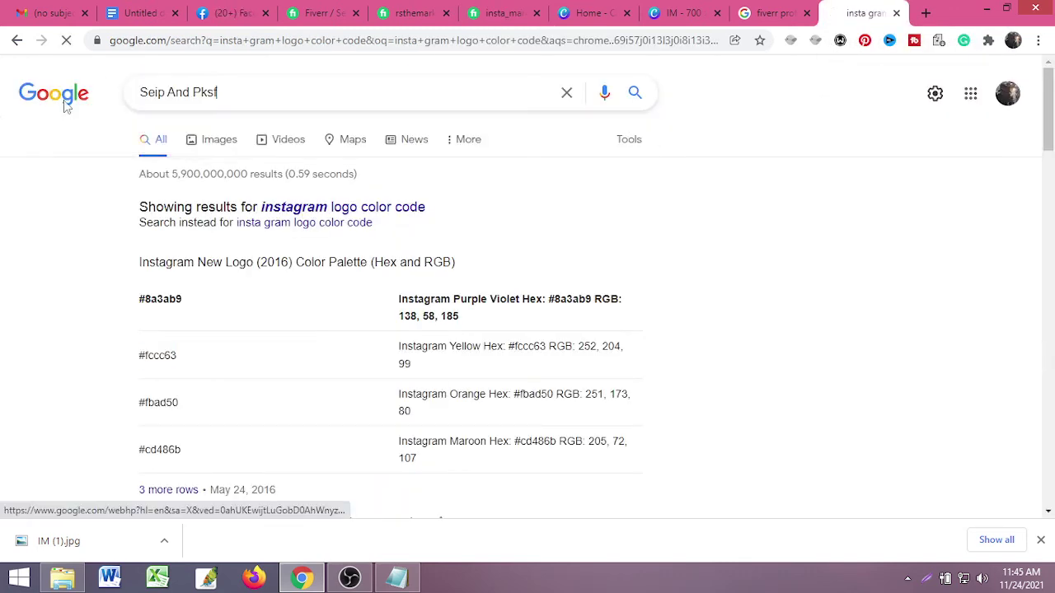
key(Return)
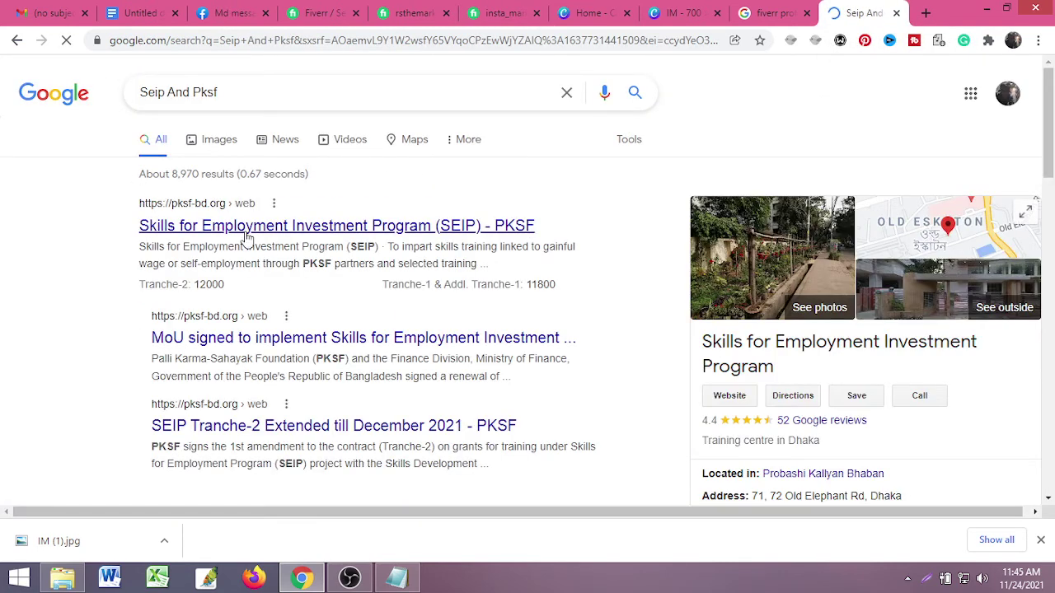
click(216, 231)
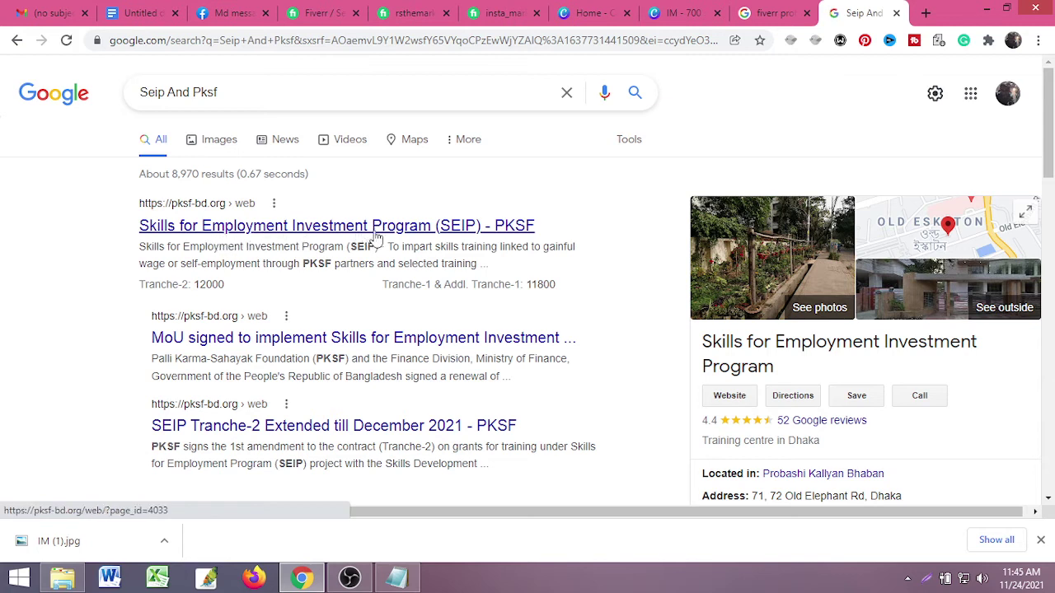
mouse_move(706, 343)
mouse_down()
mouse_move(788, 376)
mouse_move(704, 368)
mouse_move(710, 351)
mouse_up()
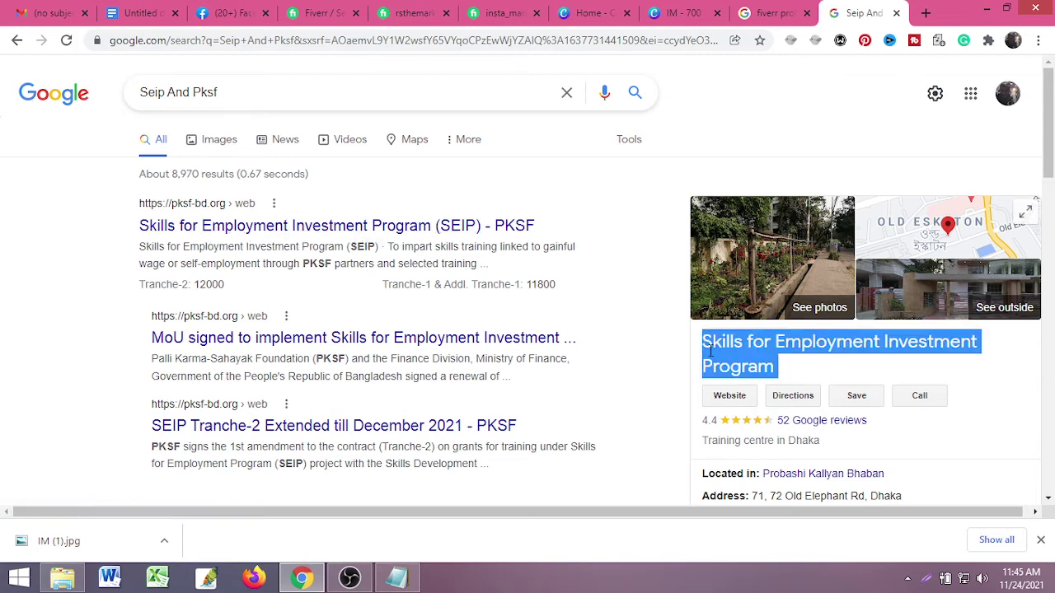
Replace the issuer with Skills For Employment Investment Program, set year 2021, and add the certification
click(476, 13)
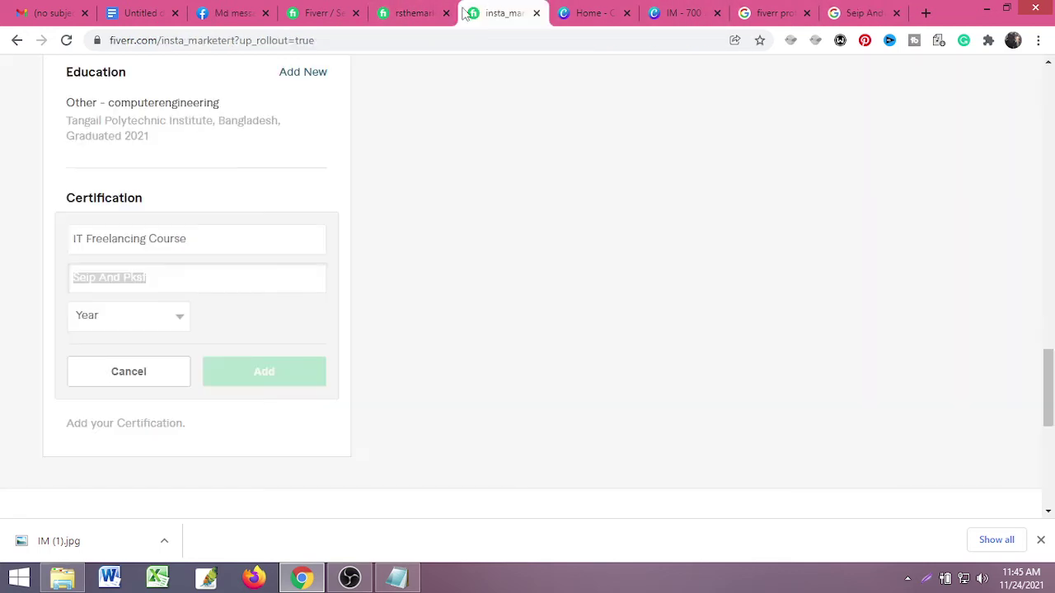
drag(162, 280, 65, 286)
text(Skills For Employment Investment Program)
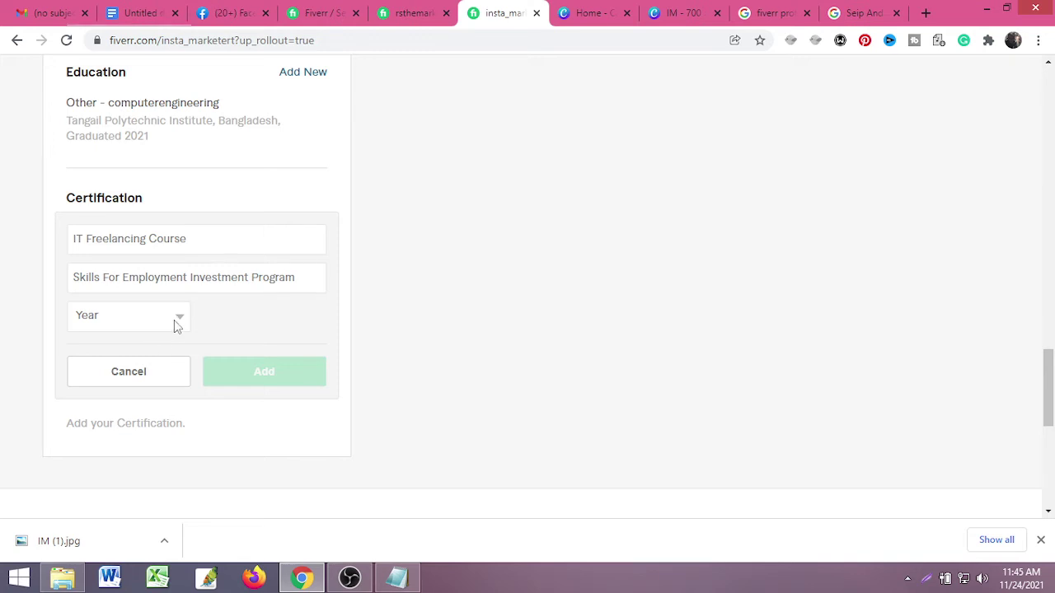
click(174, 320)
scroll(130, 280, down, 3)
scroll(124, 206, up, 3)
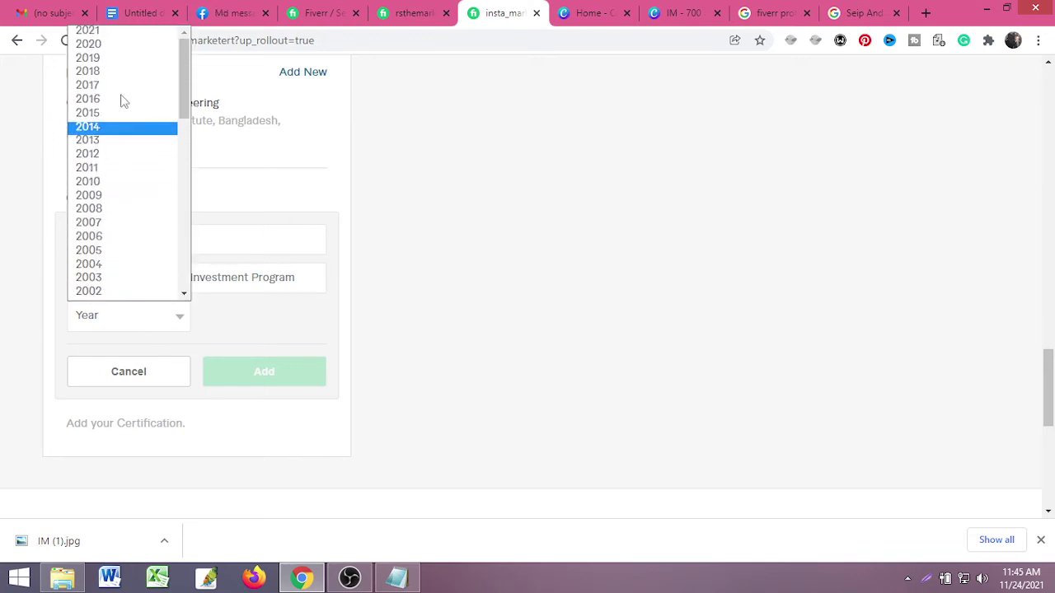
click(103, 32)
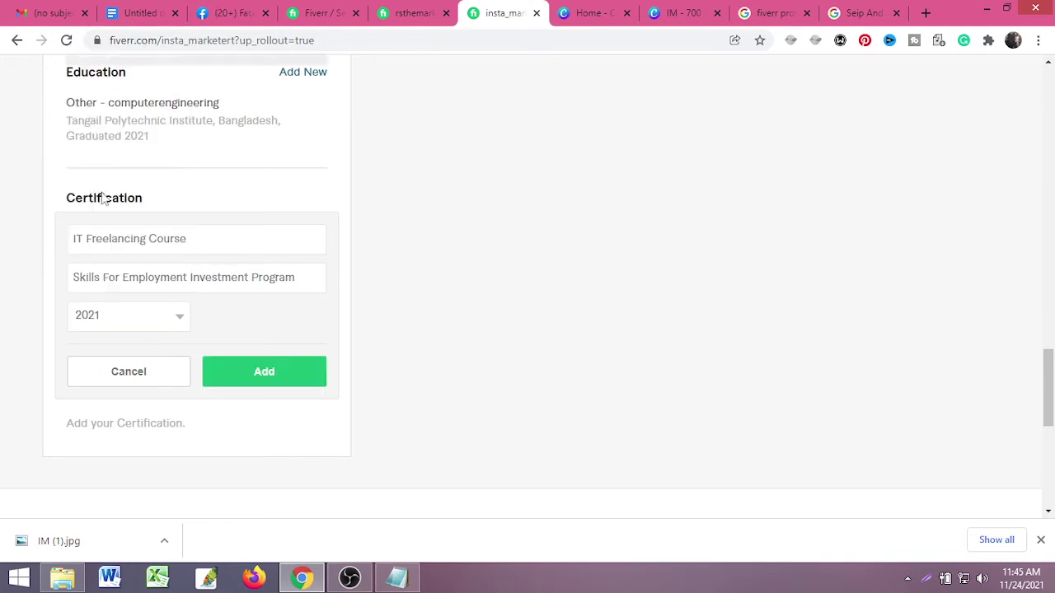
click(283, 377)
scroll(206, 318, up, 4)
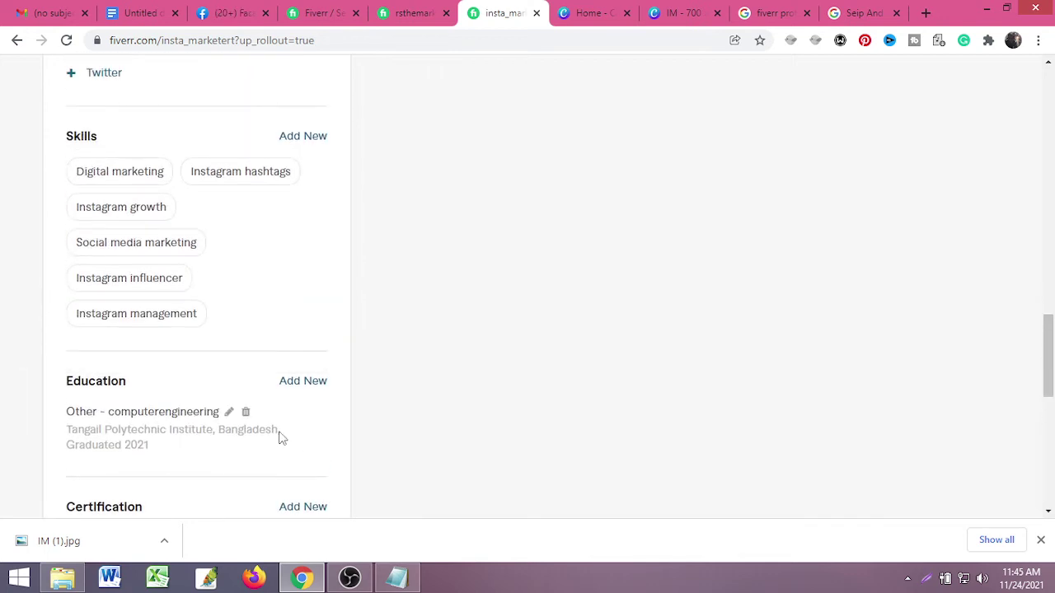
Close the Chrome downloads bar while reviewing the Skills, Education and Certification sections
scroll(300, 441, down, 2)
scroll(201, 339, up, 2)
scroll(184, 349, down, 2)
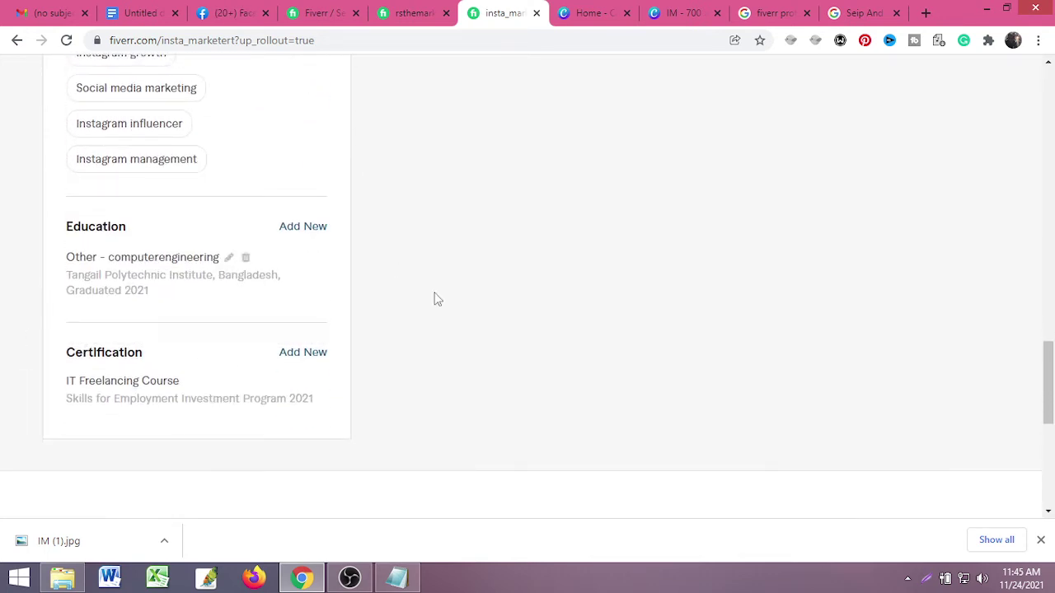
scroll(368, 369, up, 11)
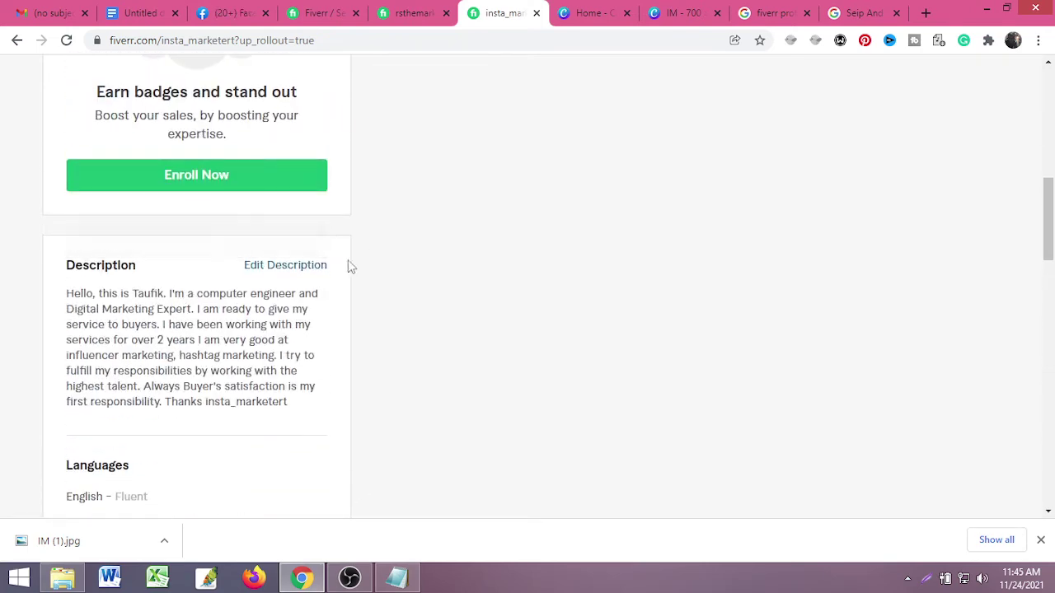
scroll(205, 278, up, 8)
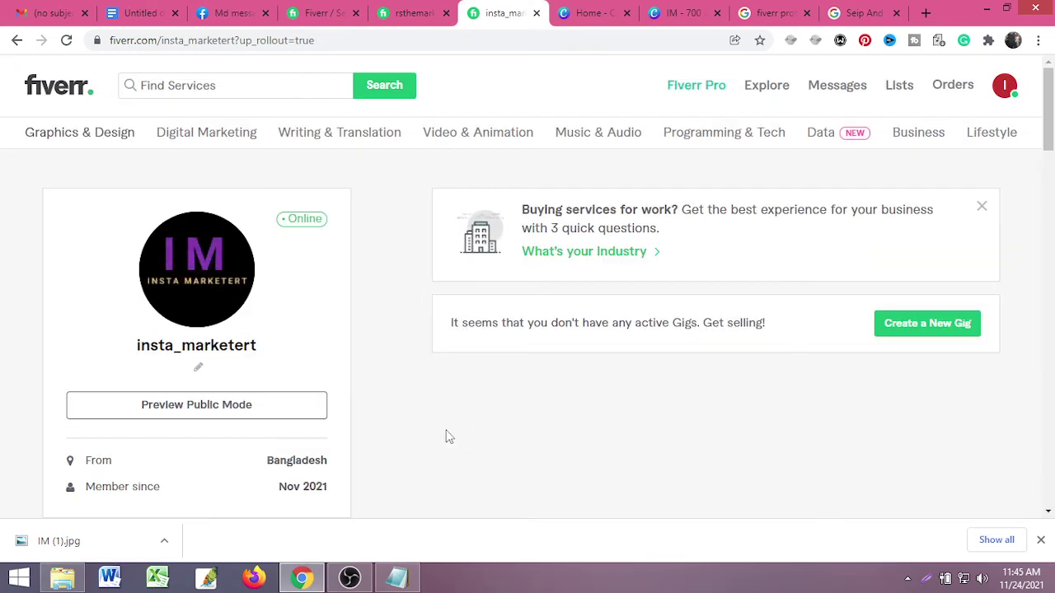
scroll(506, 448, down, 20)
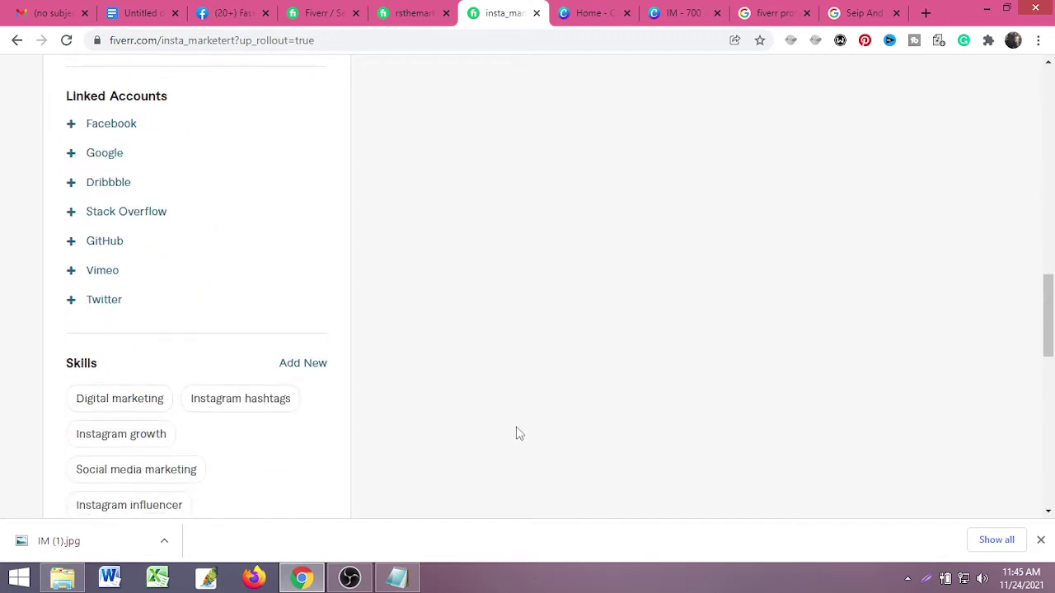
click(1041, 538)
scroll(370, 360, up, 8)
scroll(218, 368, up, 2)
scroll(182, 383, down, 4)
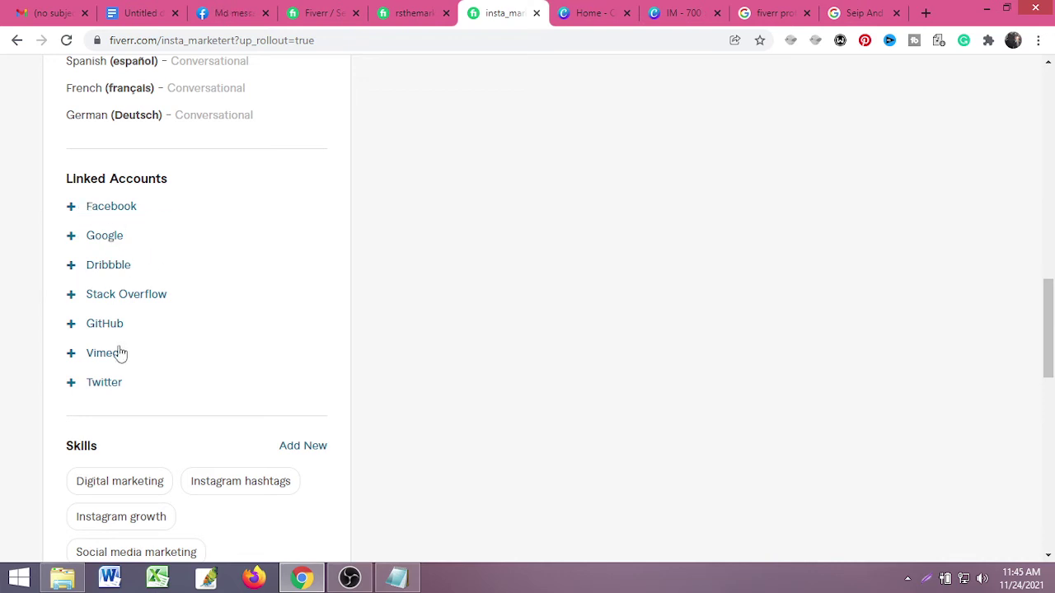
scroll(135, 360, down, 5)
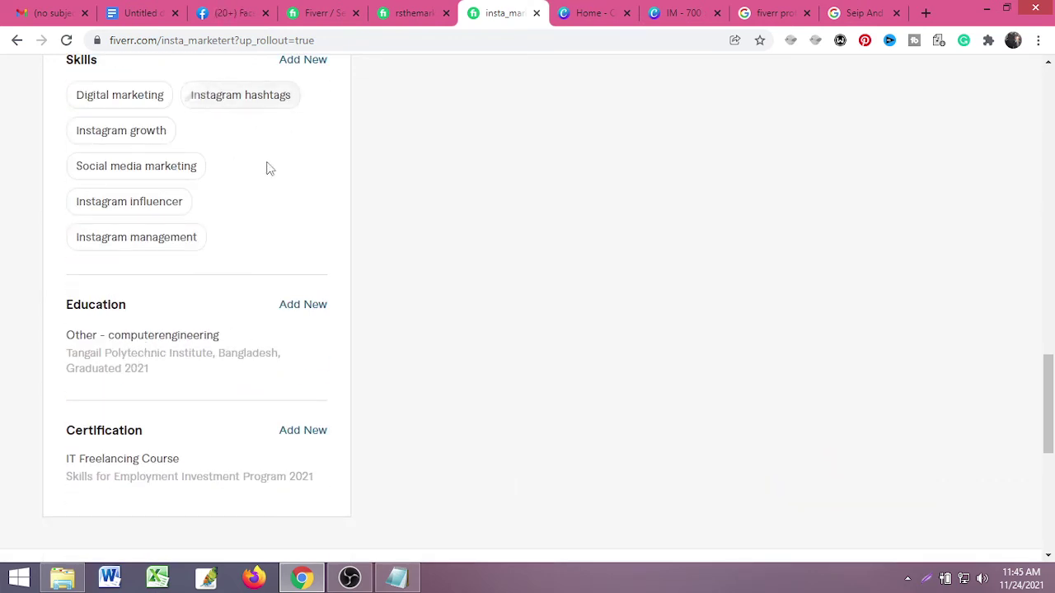
scroll(149, 275, up, 1)
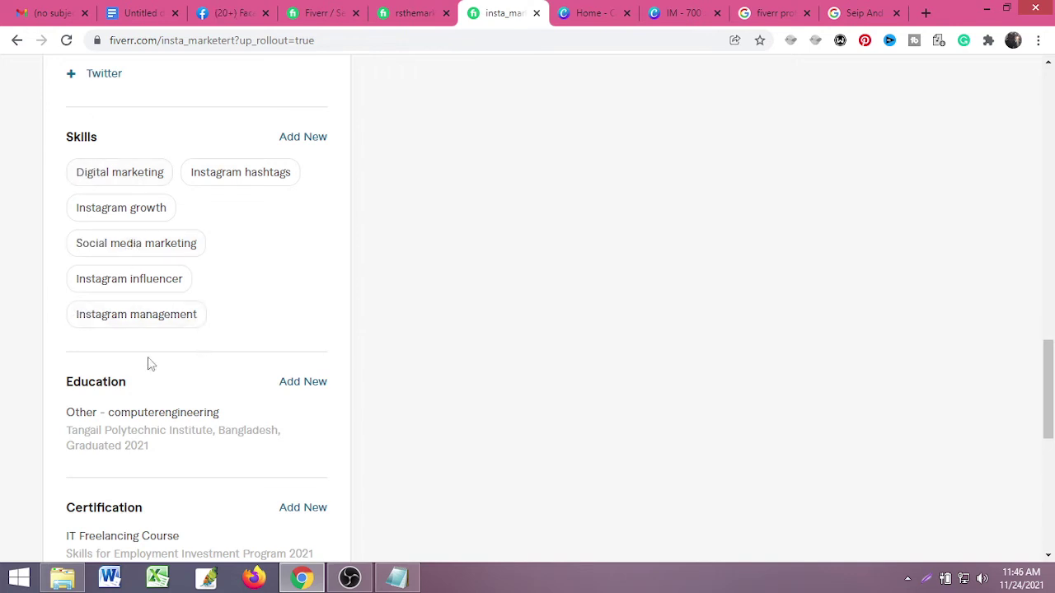
scroll(134, 388, down, 3)
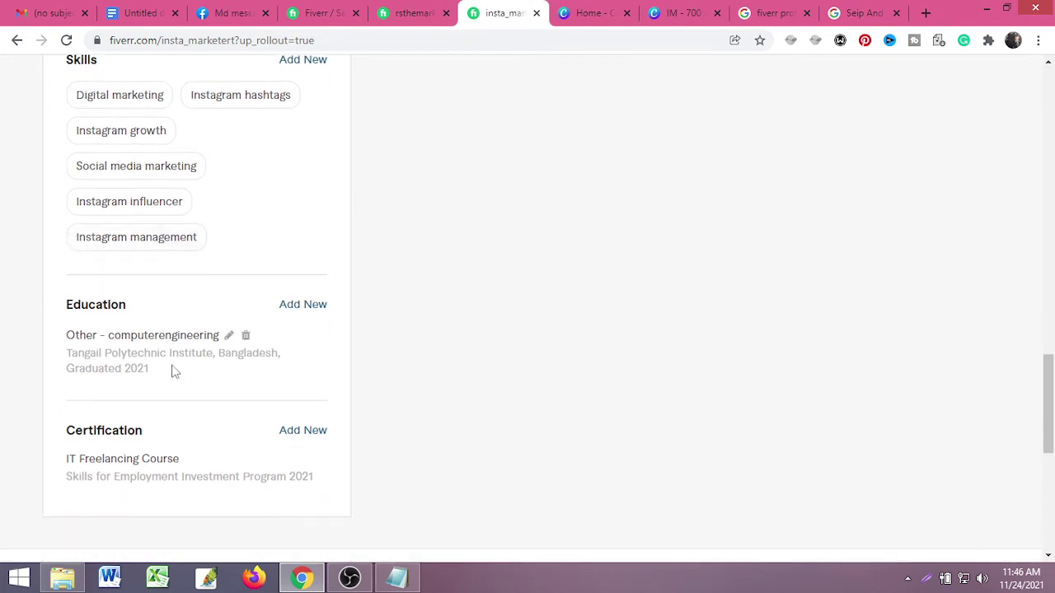
scroll(393, 381, up, 10)
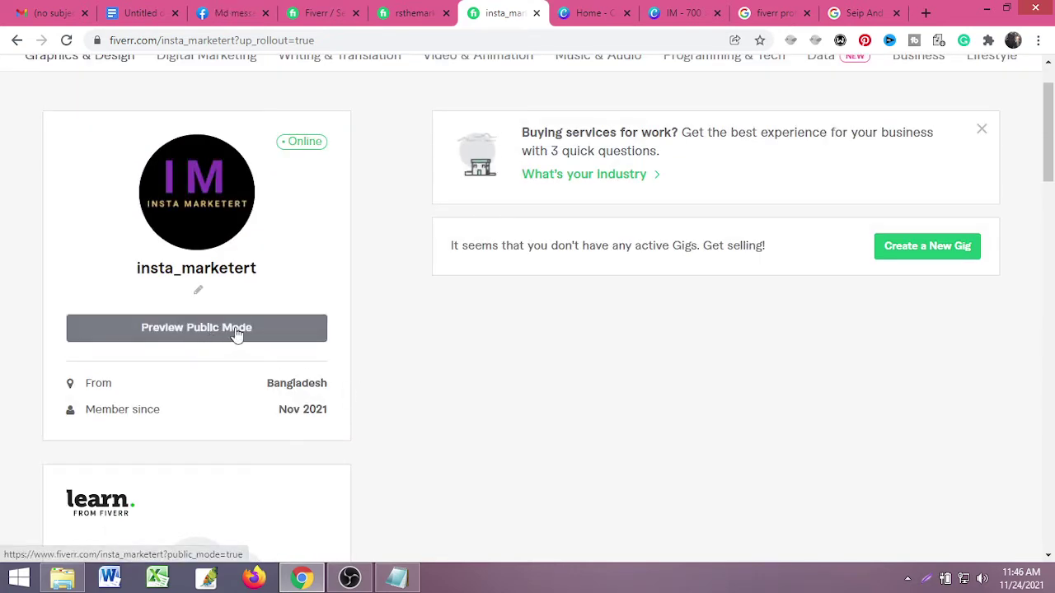
Switch to Preview Public Mode and scroll down to Certifications and back up
click(236, 334)
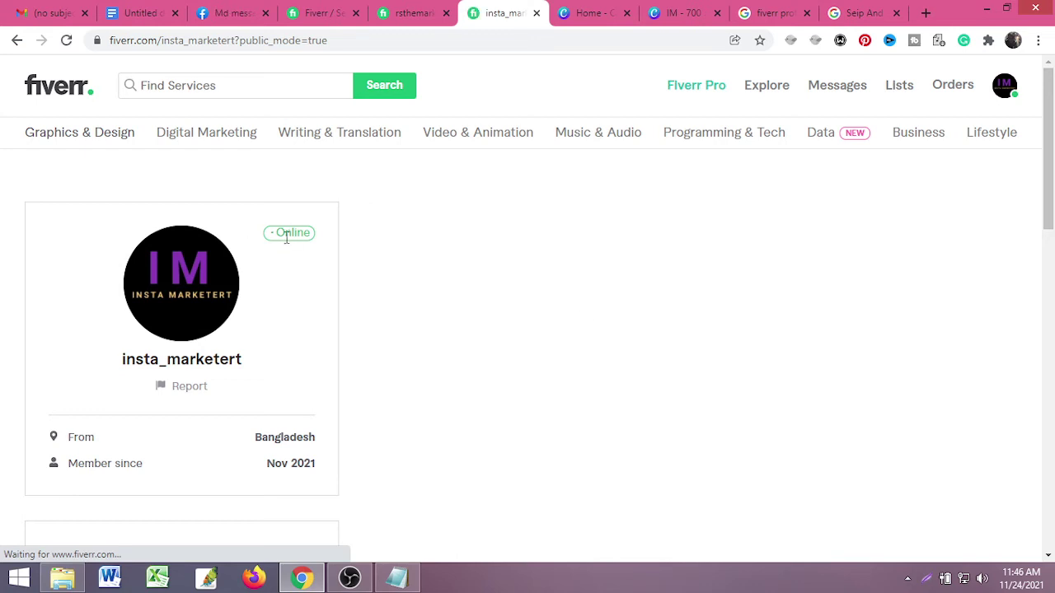
scroll(213, 352, down, 2)
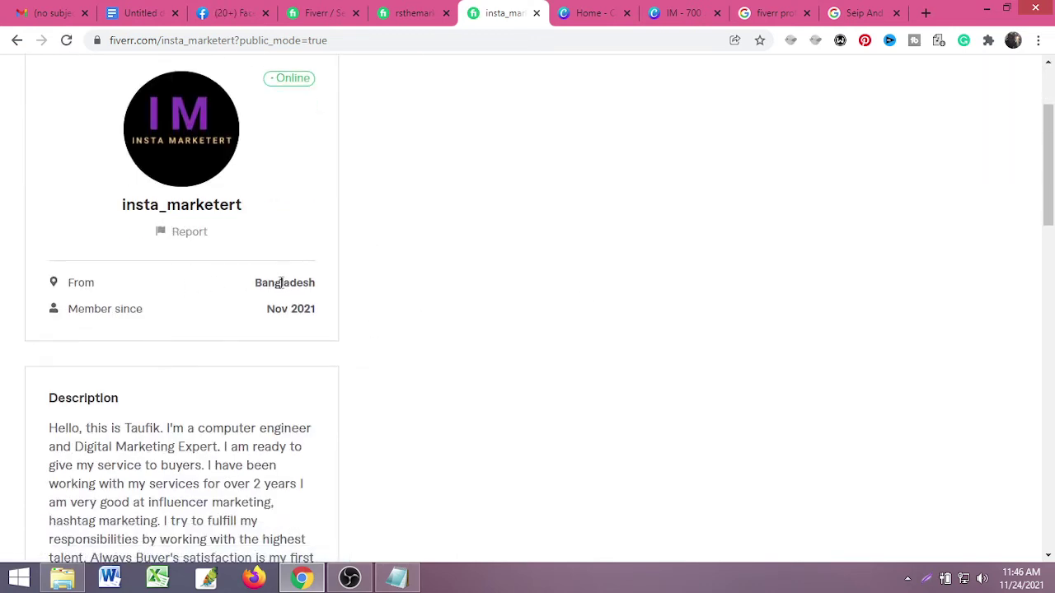
scroll(309, 317, down, 2)
scroll(311, 319, down, 1)
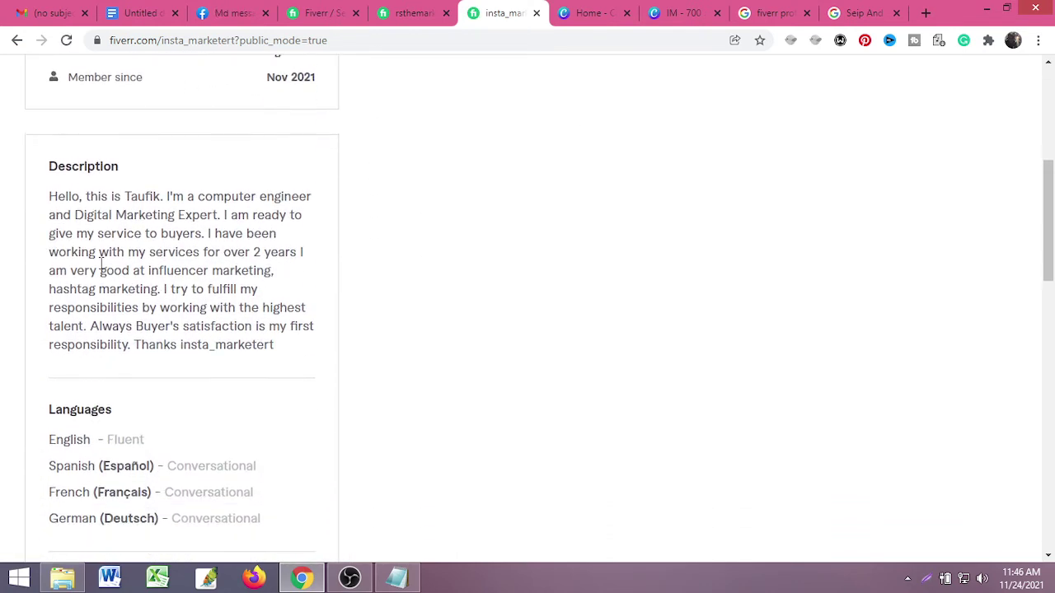
scroll(183, 231, down, 5)
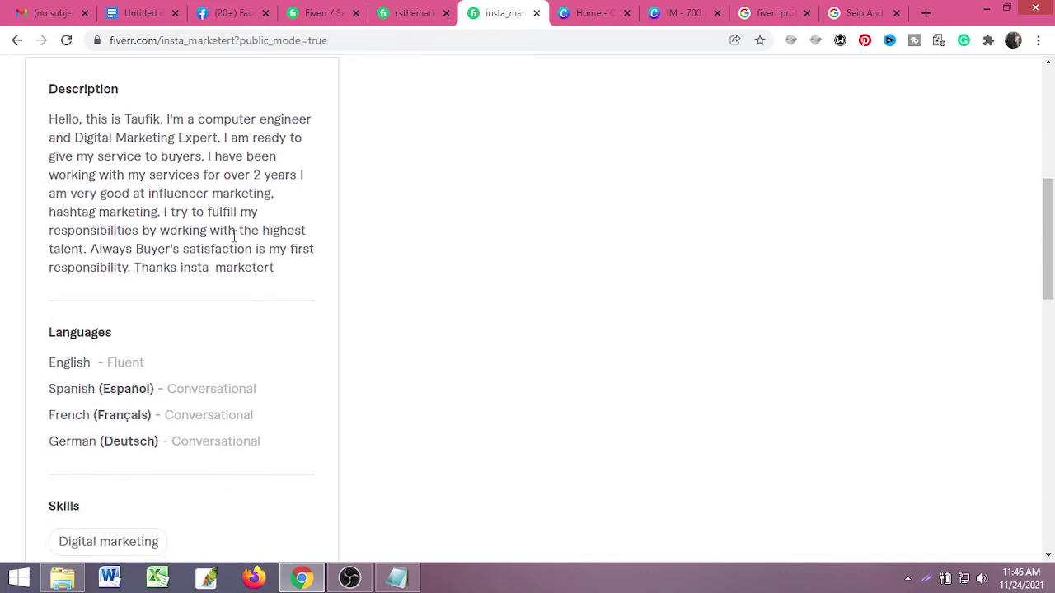
scroll(188, 337, down, 2)
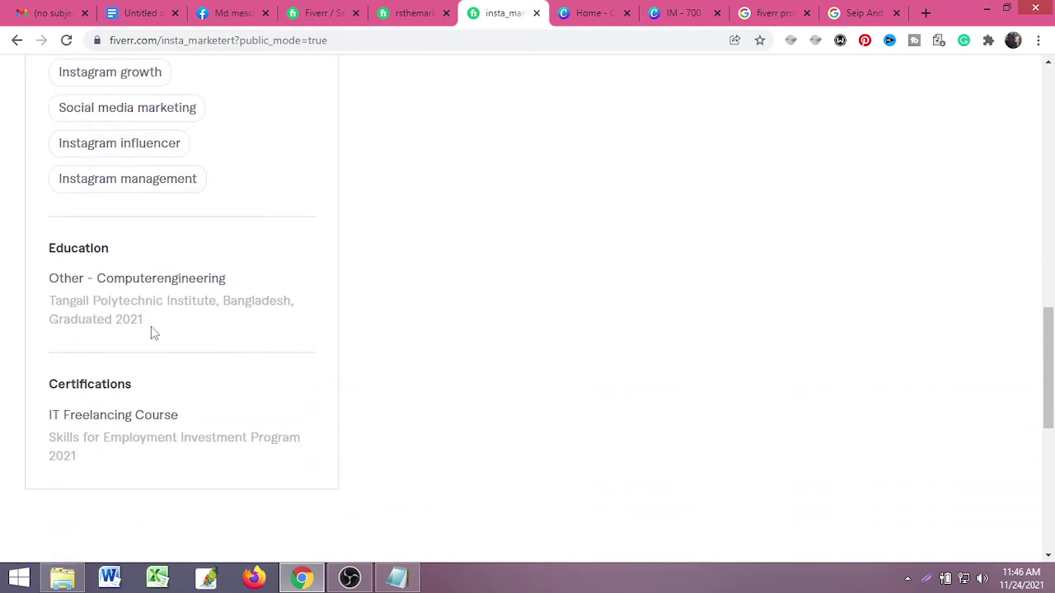
scroll(313, 332, down, 3)
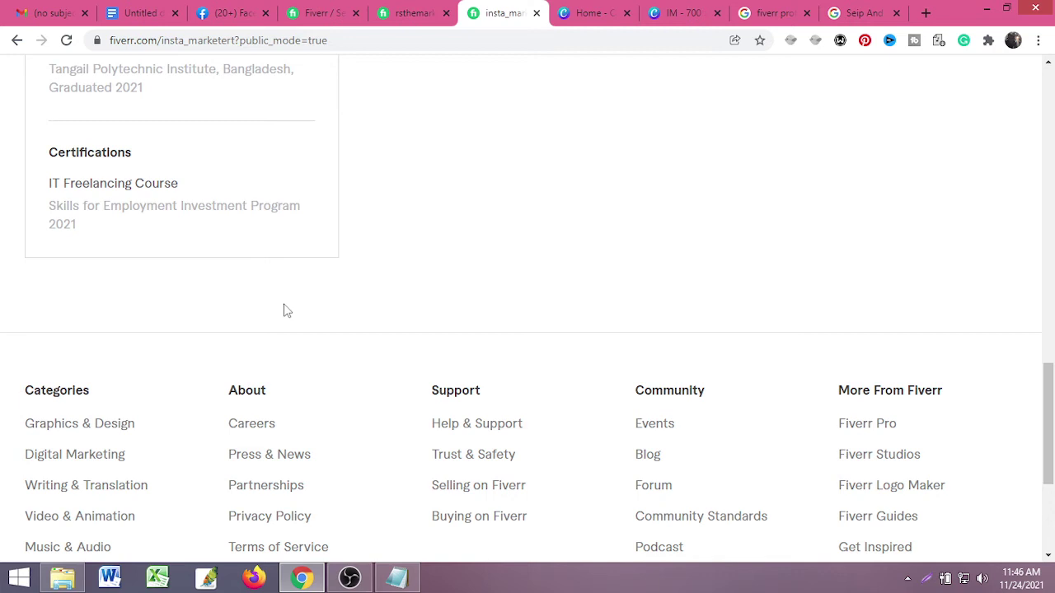
scroll(288, 313, up, 15)
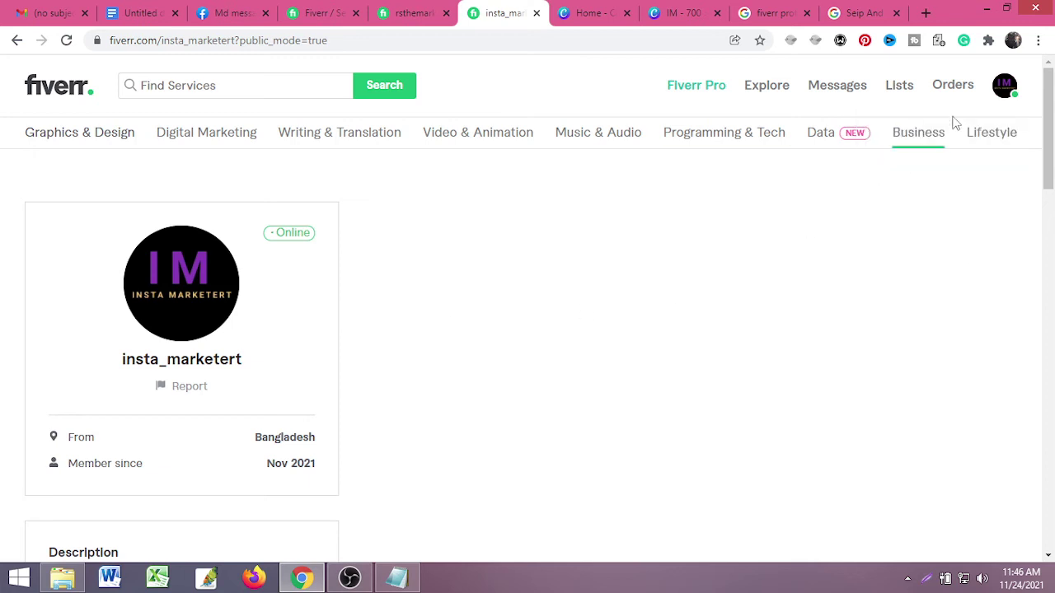
On the Account settings page, complete the full name field and move to the email field
mouse_move(1007, 95)
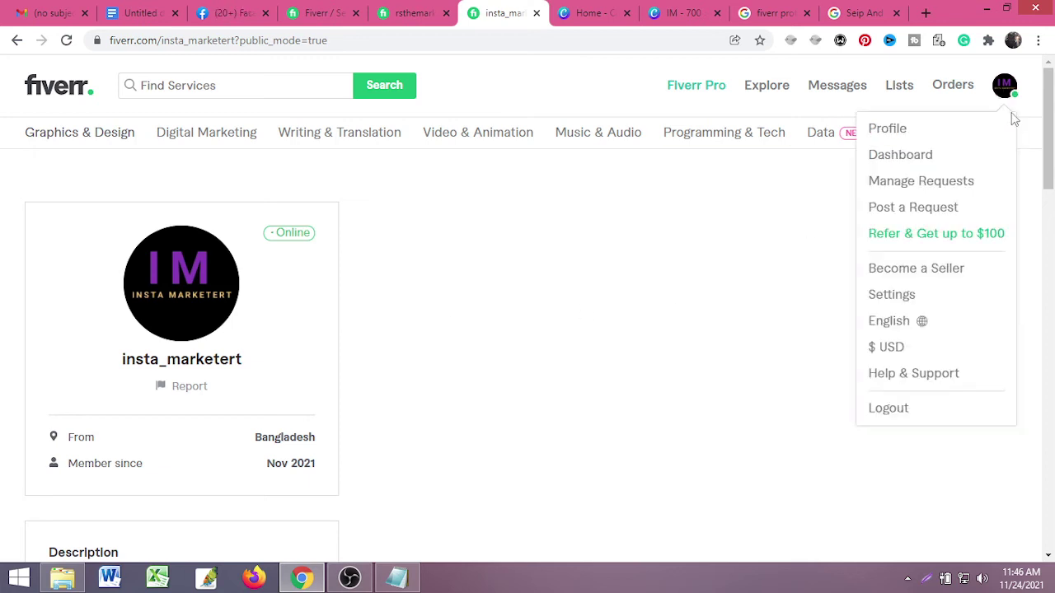
click(906, 295)
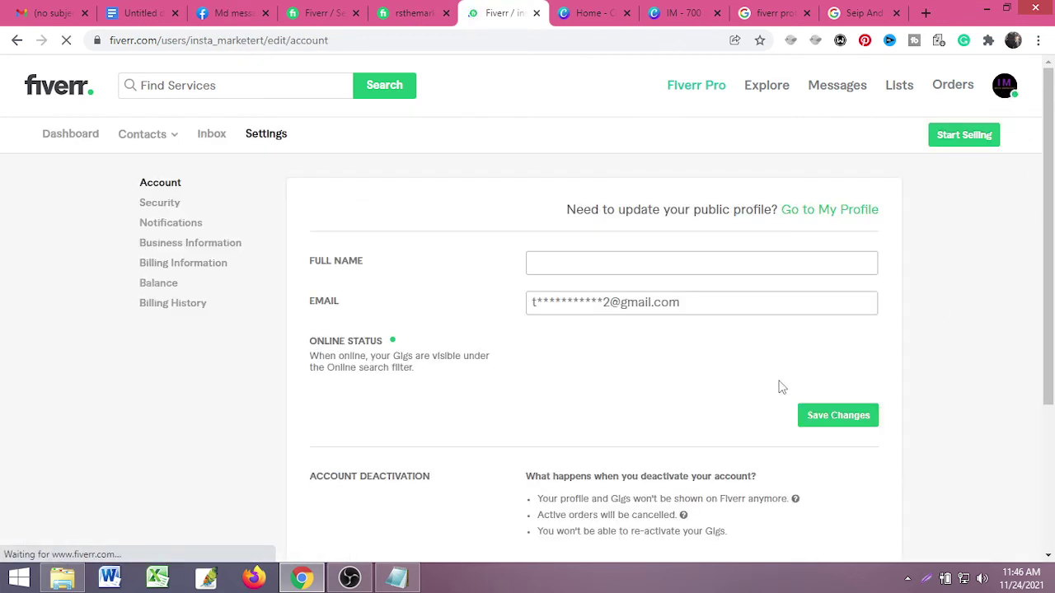
click(583, 269)
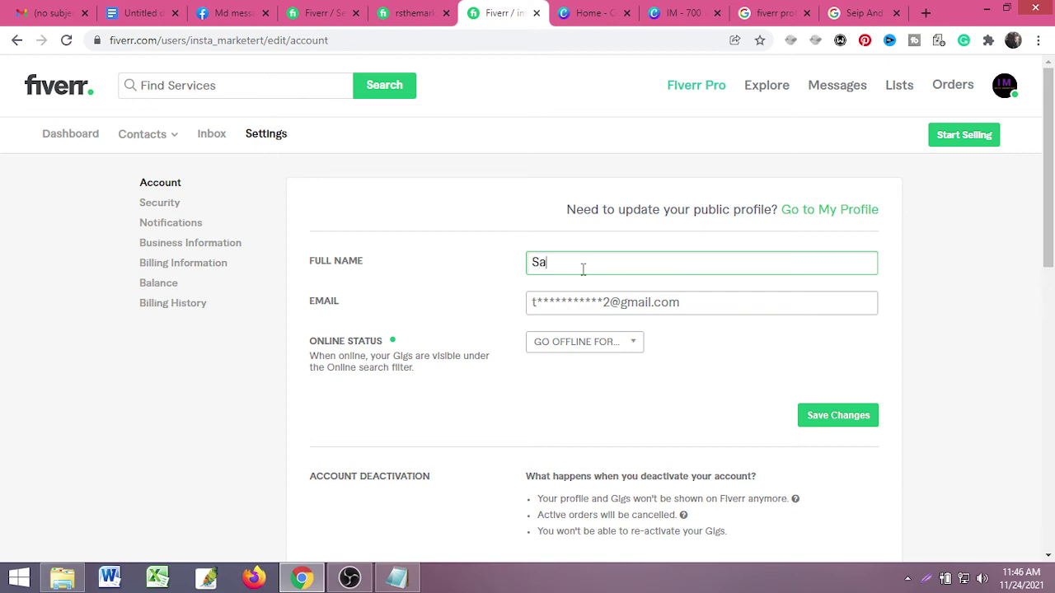
text(r Islam Taufik)
drag(642, 262, 522, 271)
click(491, 277)
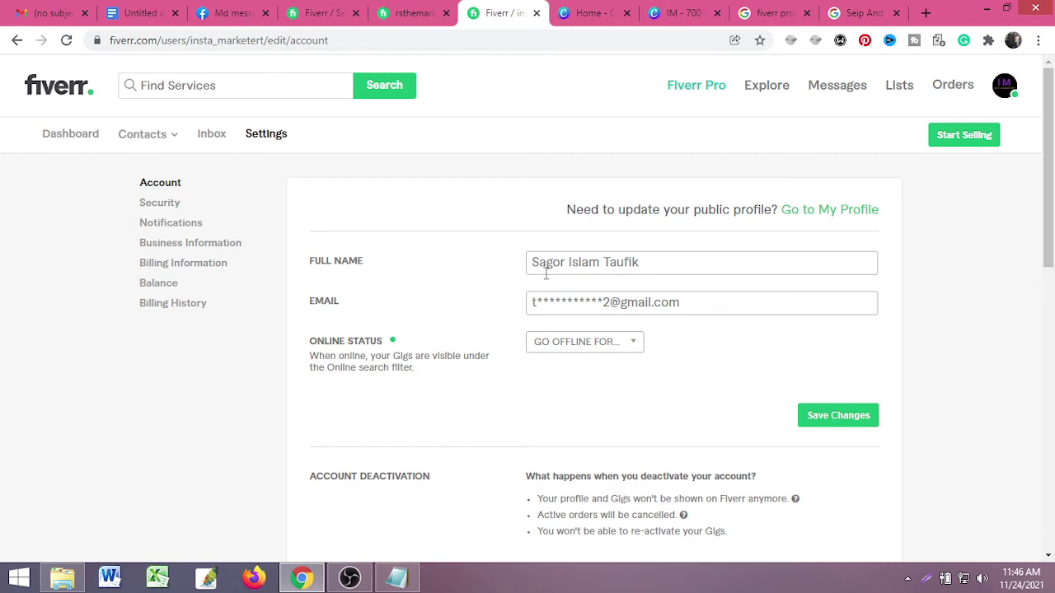
click(644, 268)
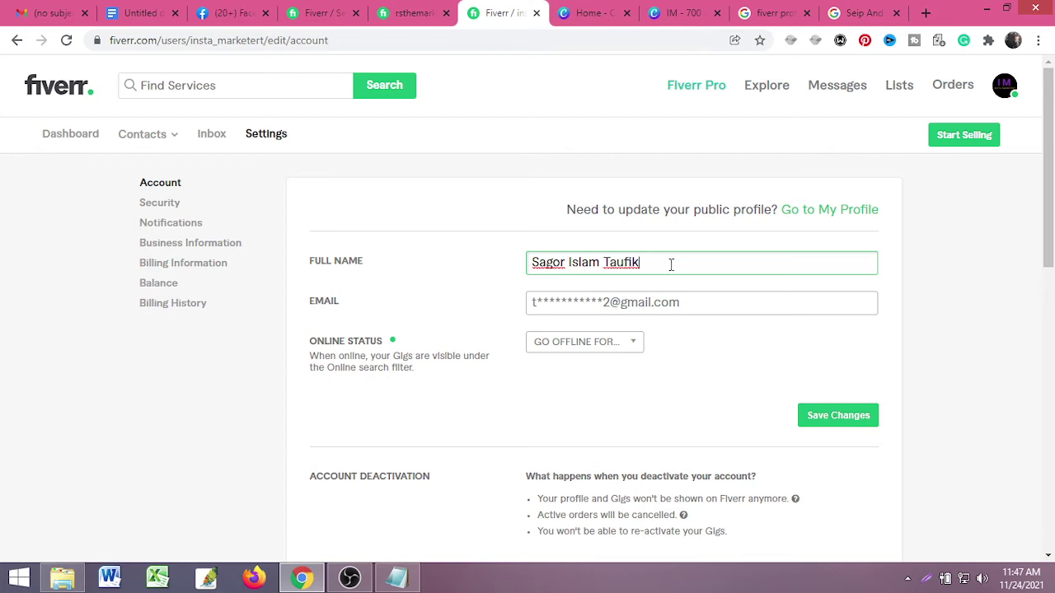
click(548, 309)
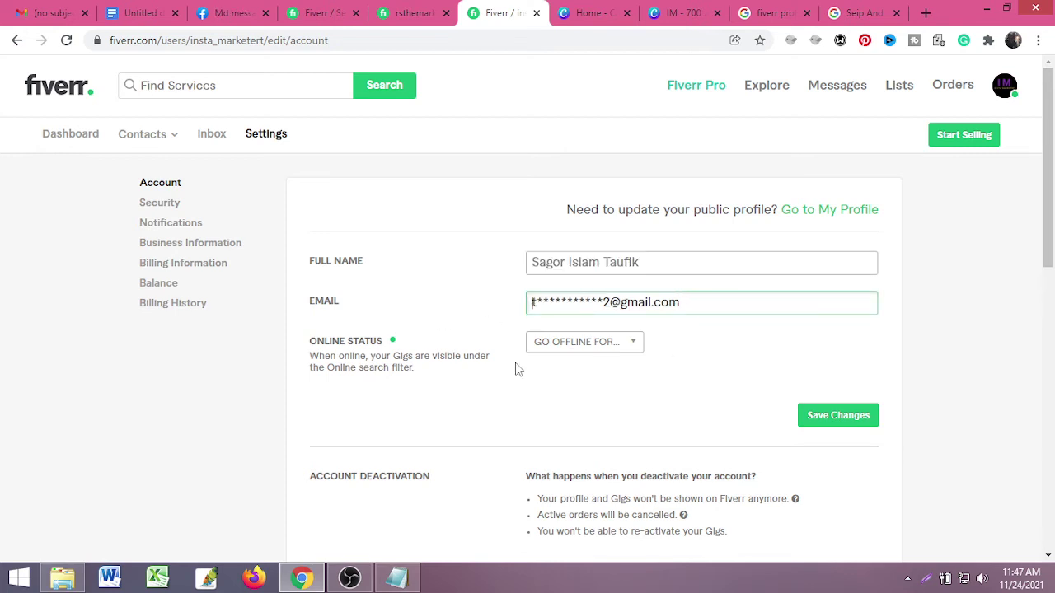
Review the go-offline durations and close the dropdown without changing status
scroll(577, 330, down, 1)
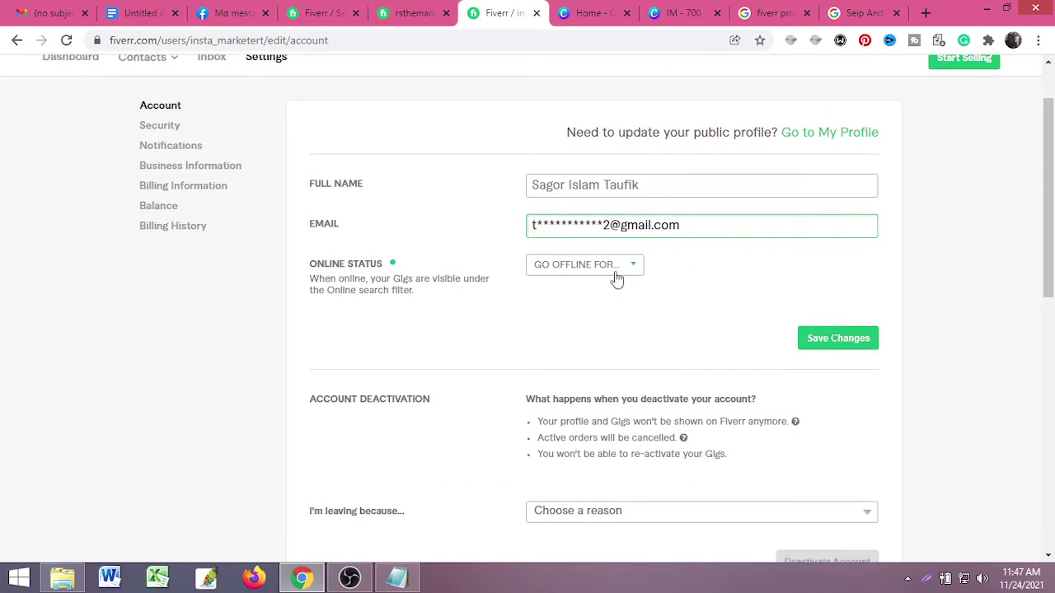
click(620, 268)
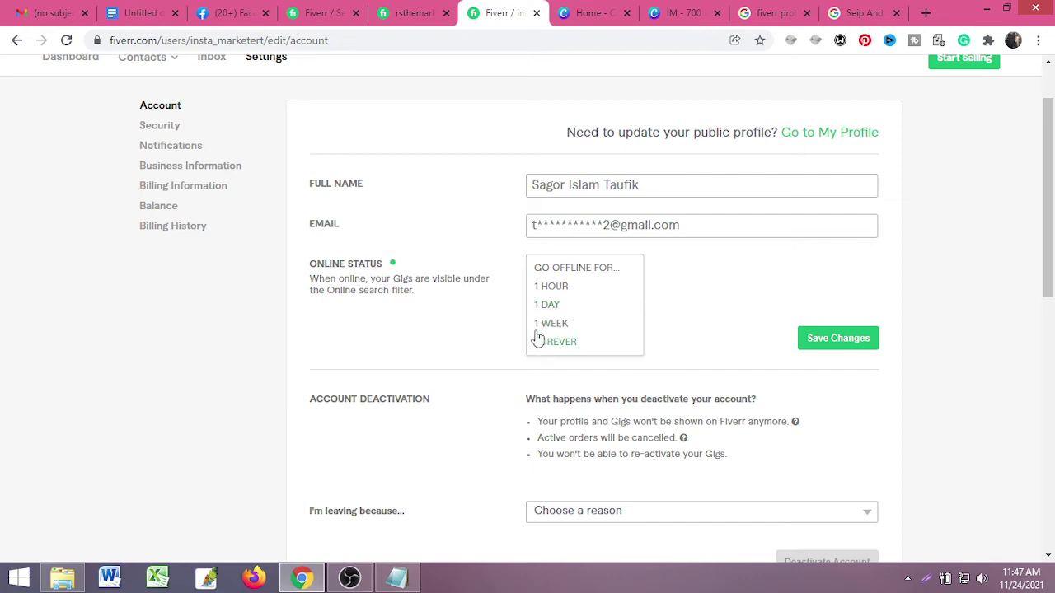
click(673, 308)
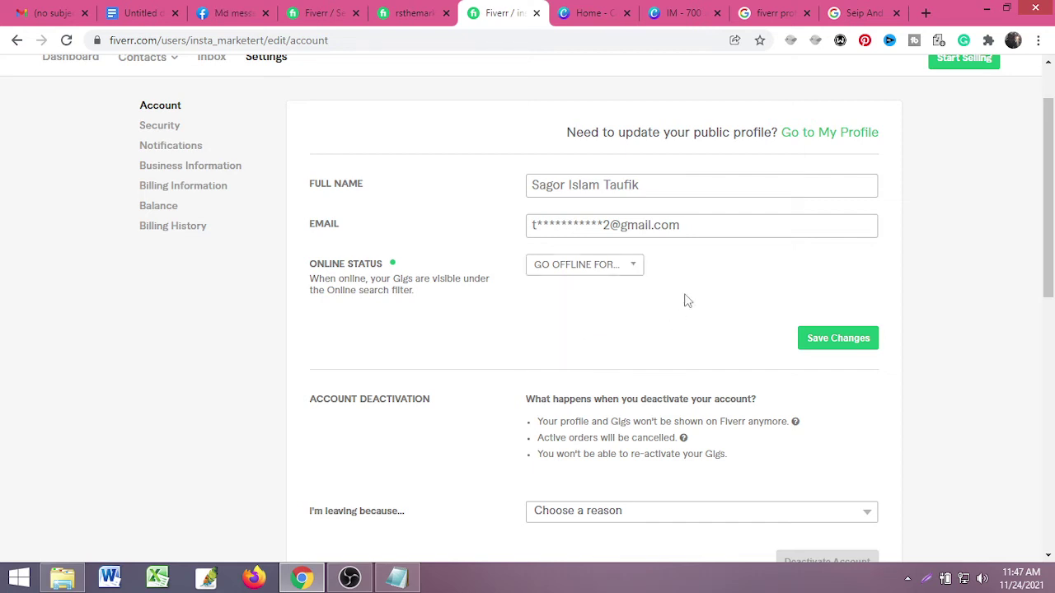
click(621, 268)
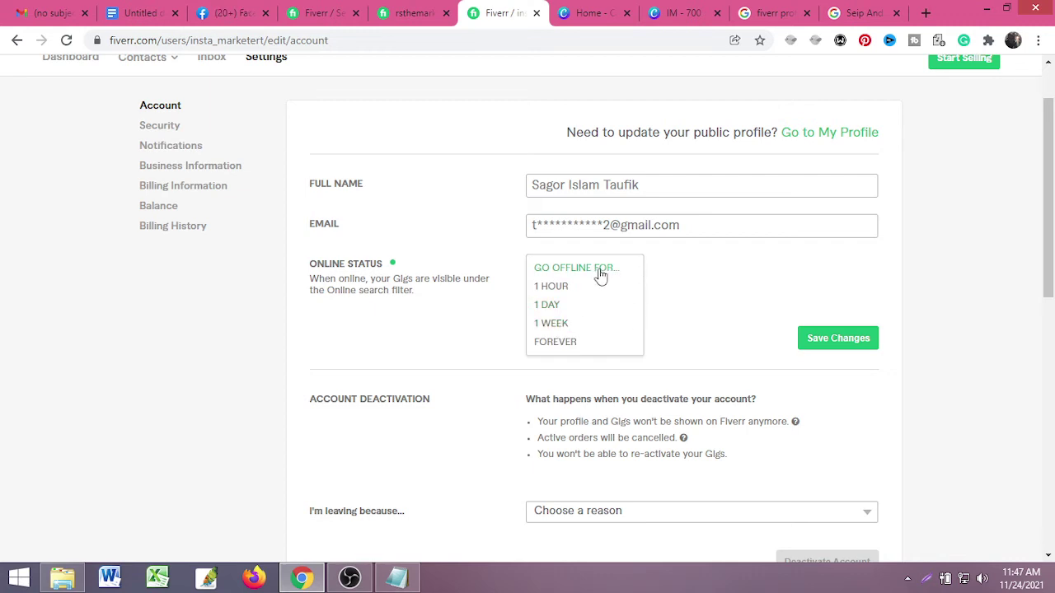
click(600, 273)
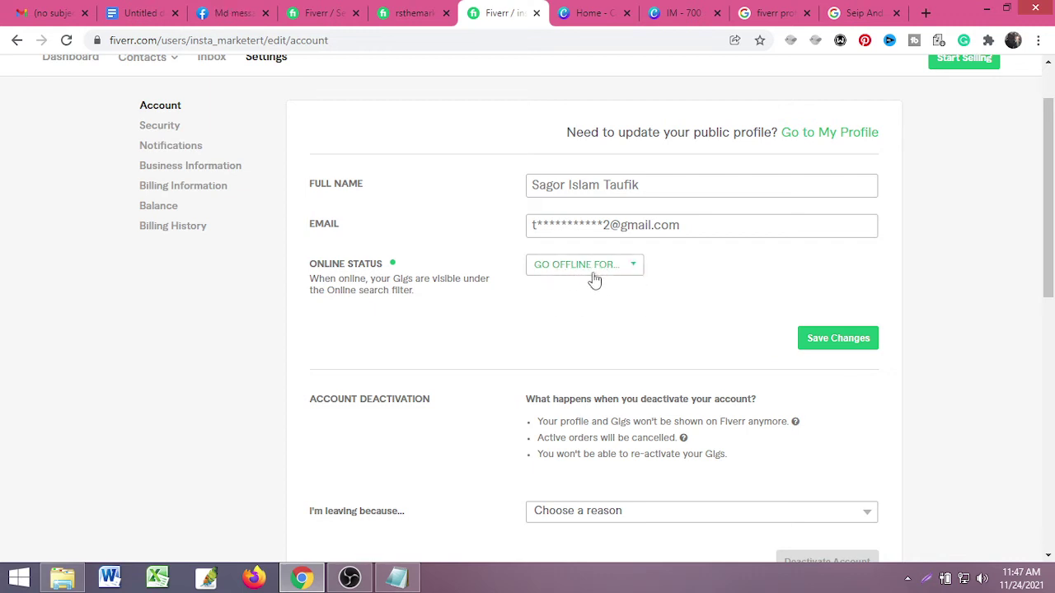
scroll(605, 347, up, 1)
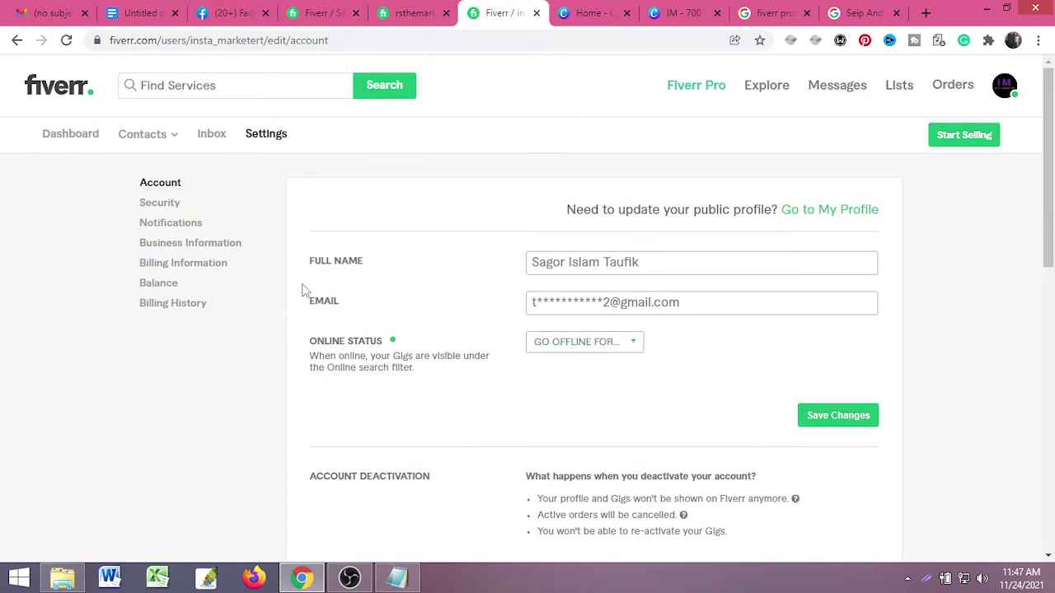
scroll(569, 400, down, 3)
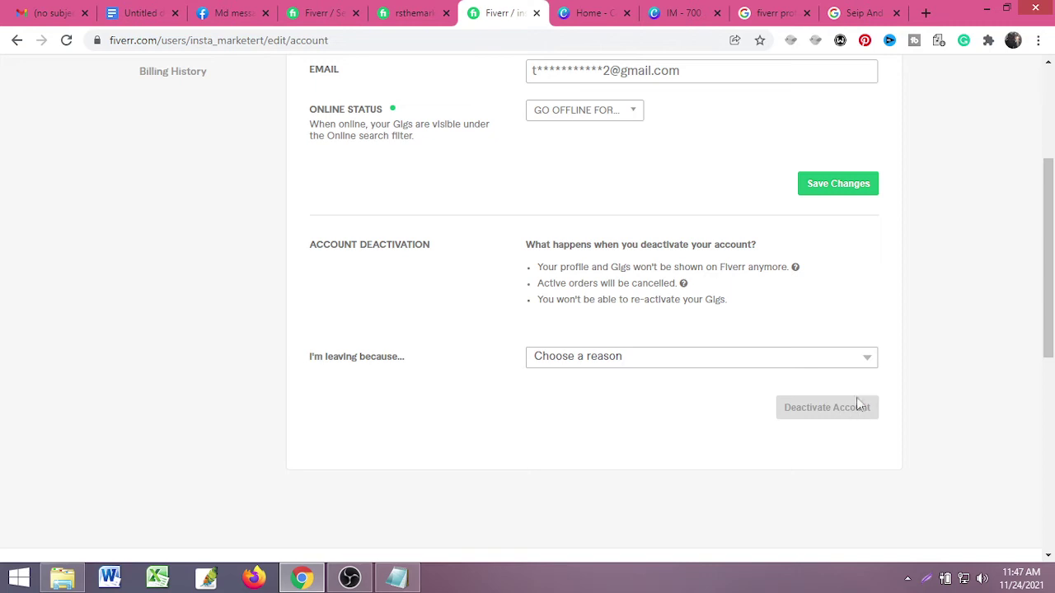
Check the deactivation reasons without choosing one, then save the account settings
click(866, 364)
click(487, 419)
click(862, 189)
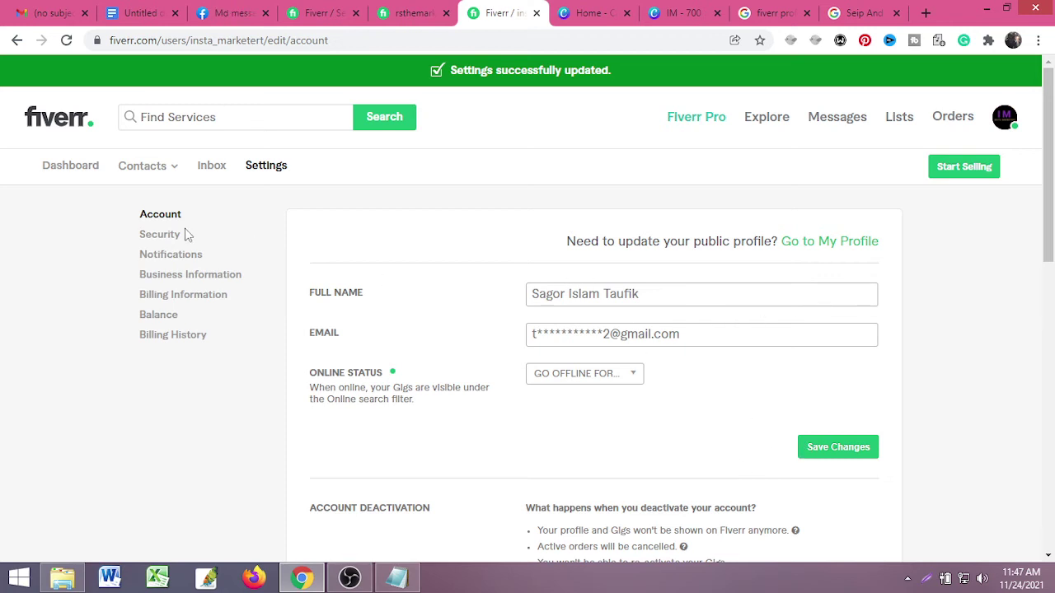
click(159, 235)
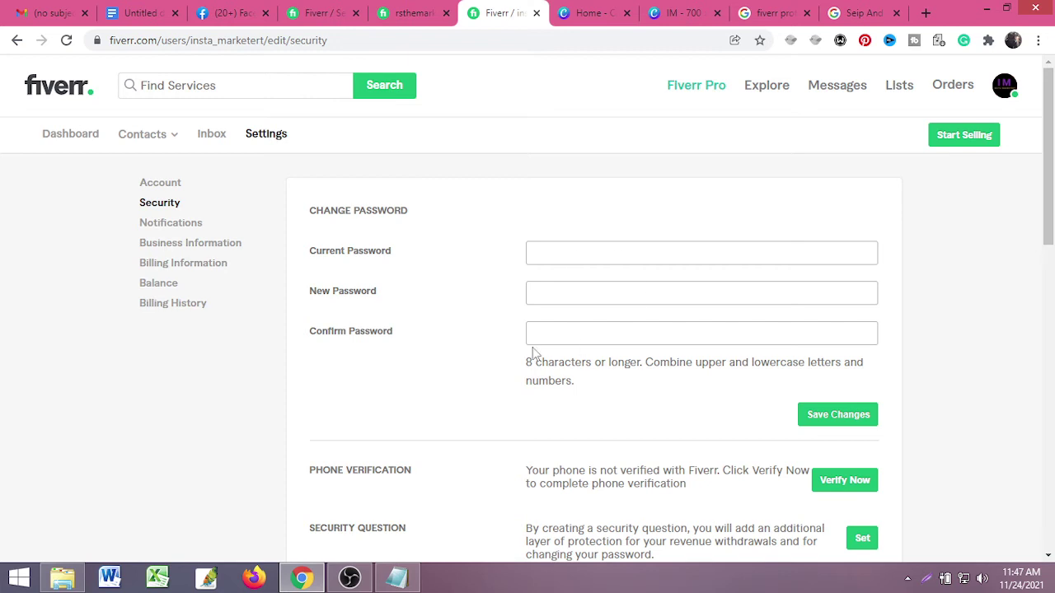
Start phone verification, enter the phone number, and request the code by SMS
scroll(486, 289, down, 1)
scroll(512, 327, down, 2)
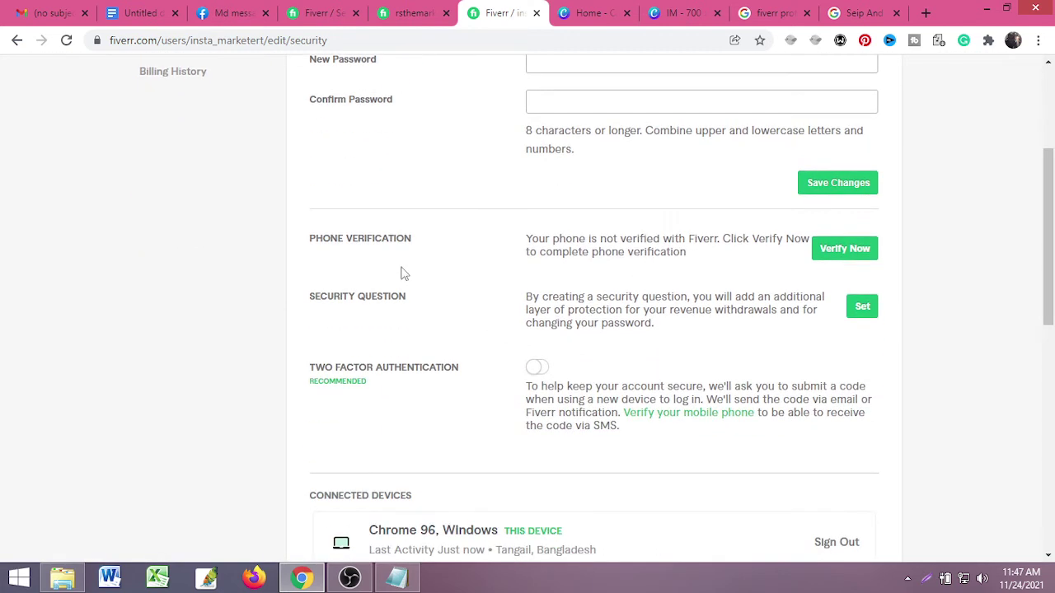
click(835, 255)
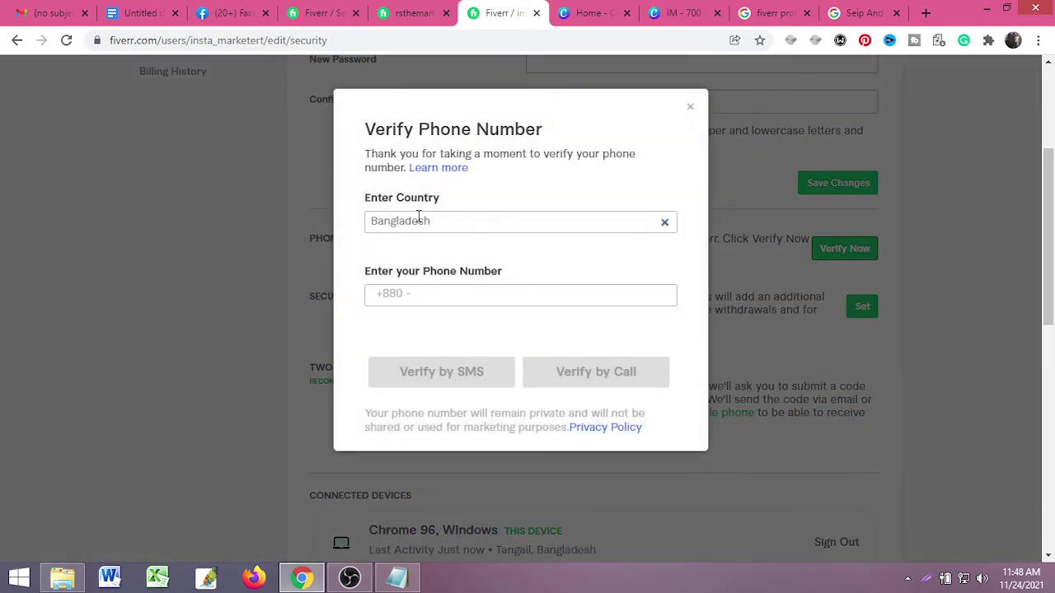
click(429, 293)
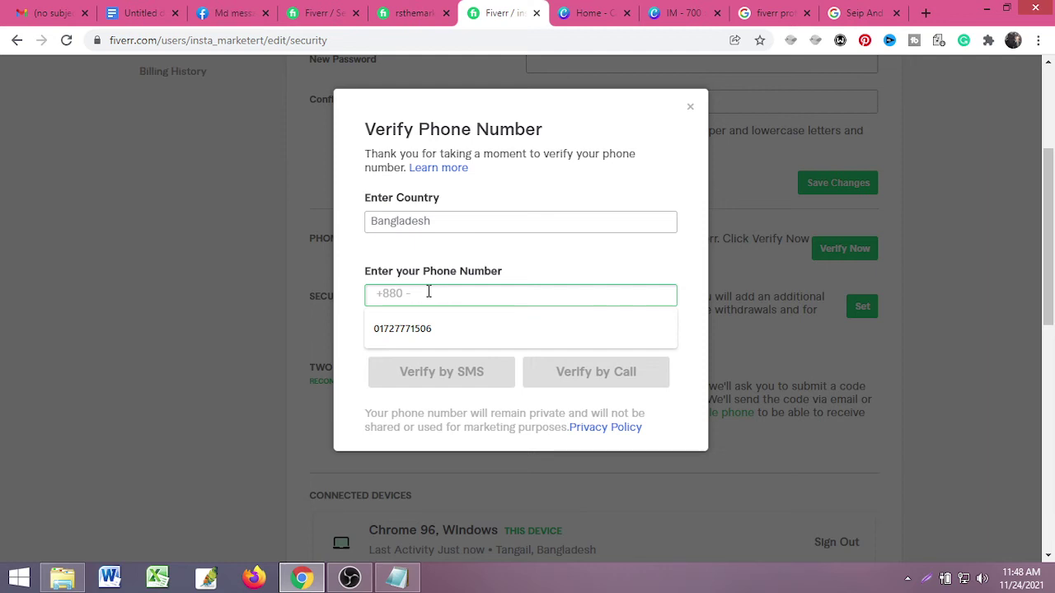
text(229)
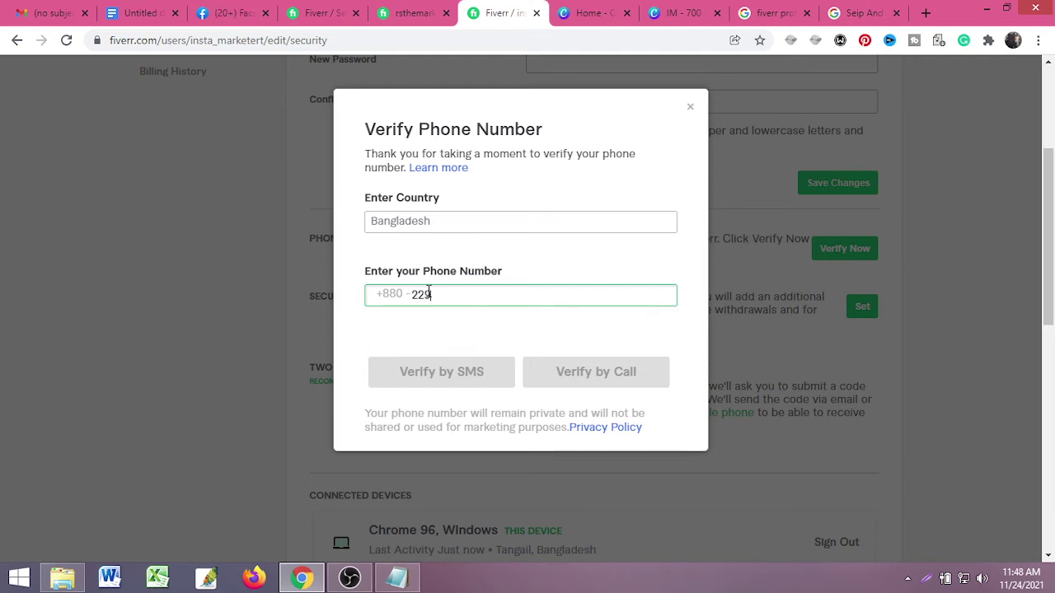
key(BackSpace)
key(BackSpace)
text(55)
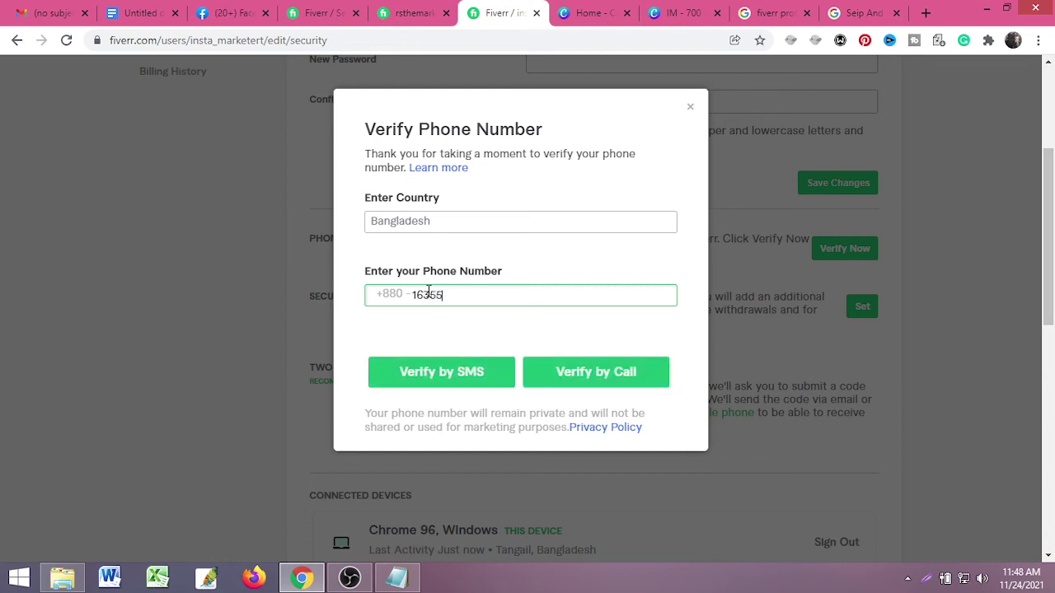
text(90637)
click(462, 379)
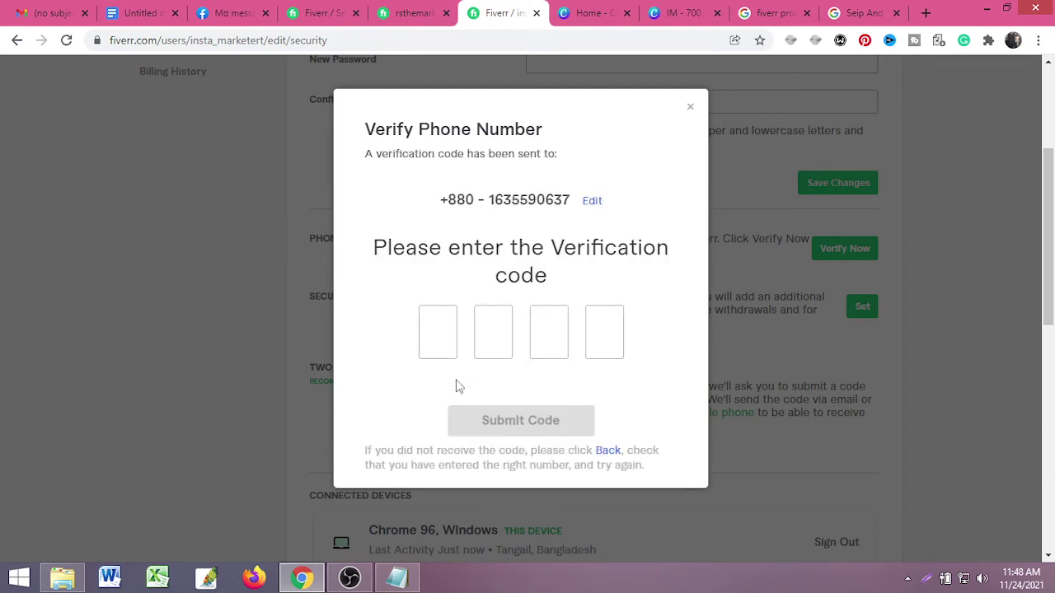
Enter the 4-digit SMS code, submit it, and dismiss the verified message
click(452, 333)
click(498, 336)
click(520, 344)
click(449, 348)
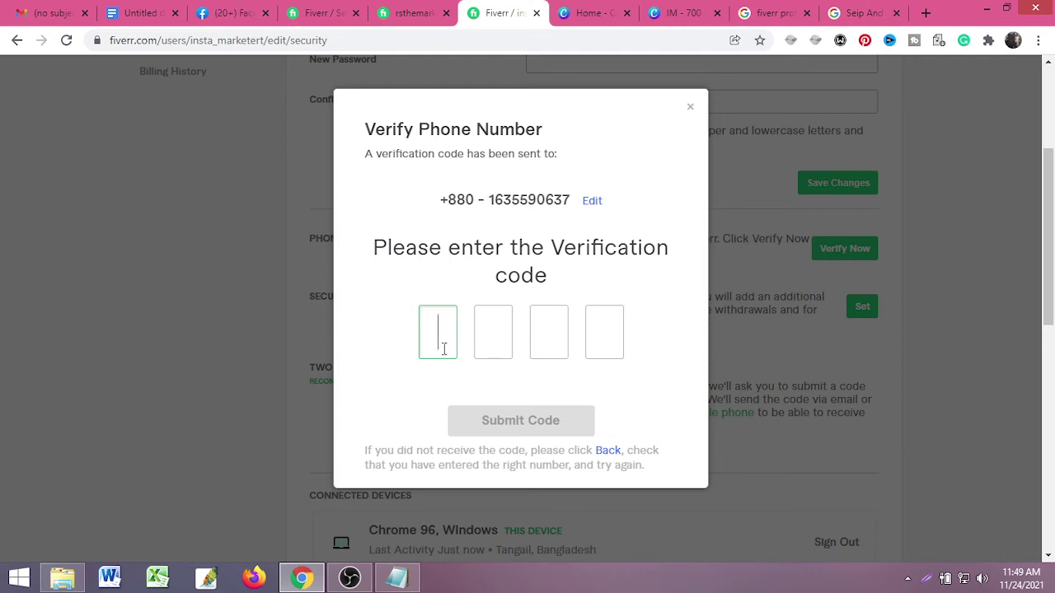
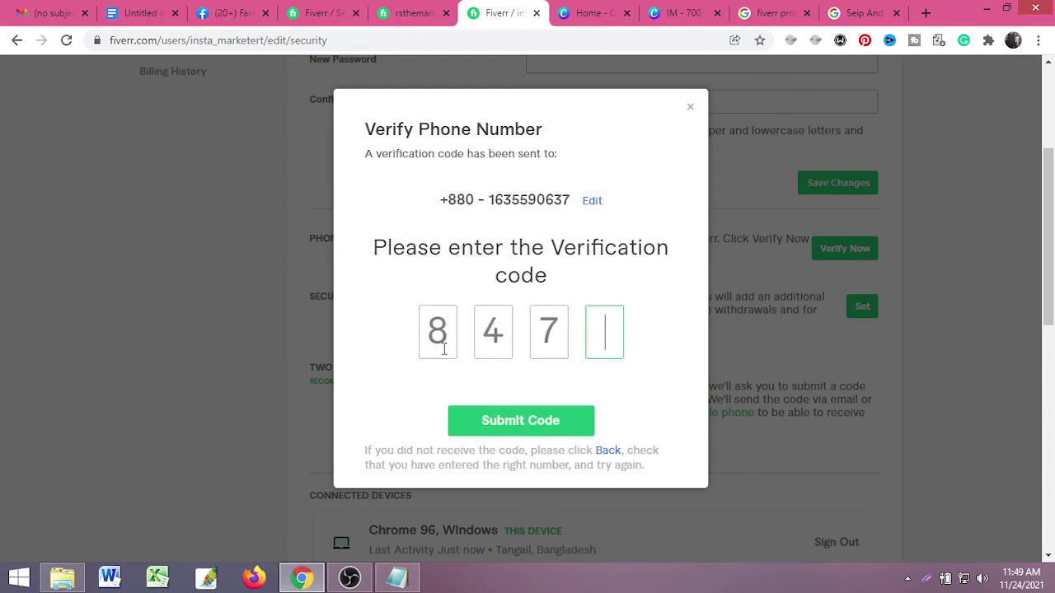
click(530, 428)
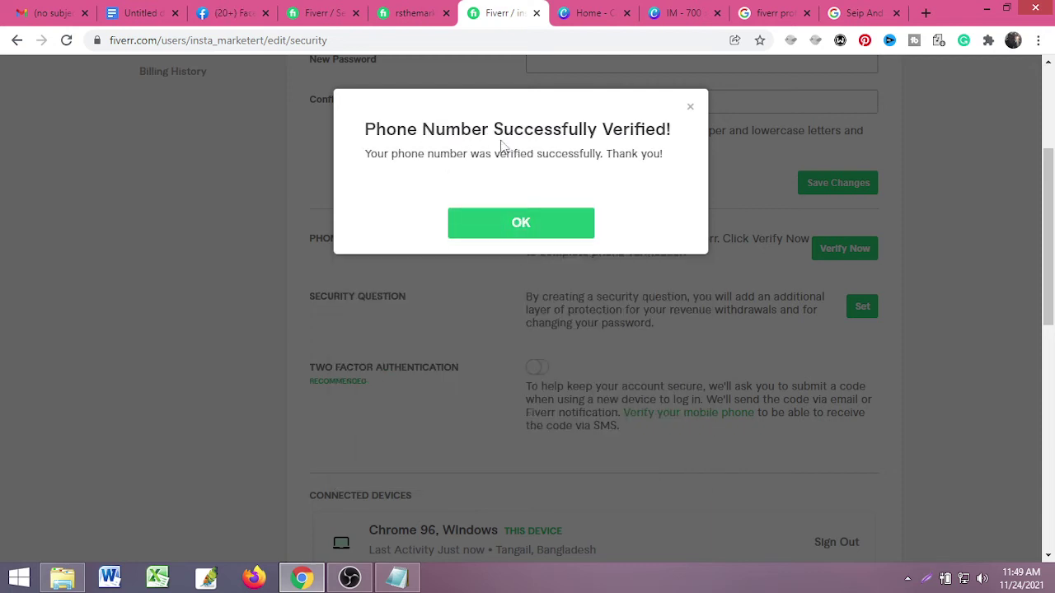
click(523, 224)
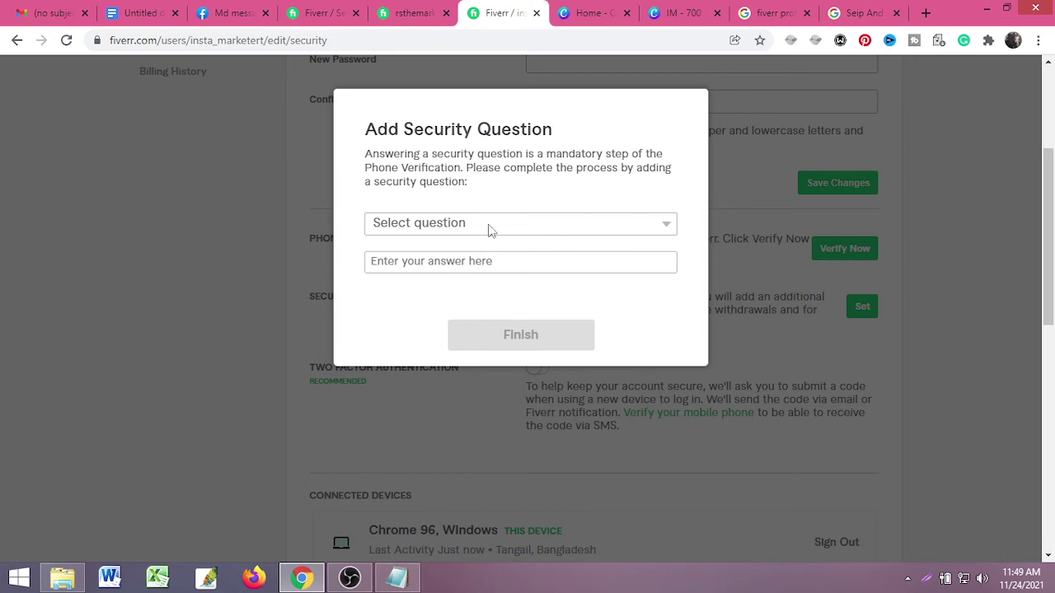
Choose 'What was the name of your elementary school?' as the security question
click(490, 227)
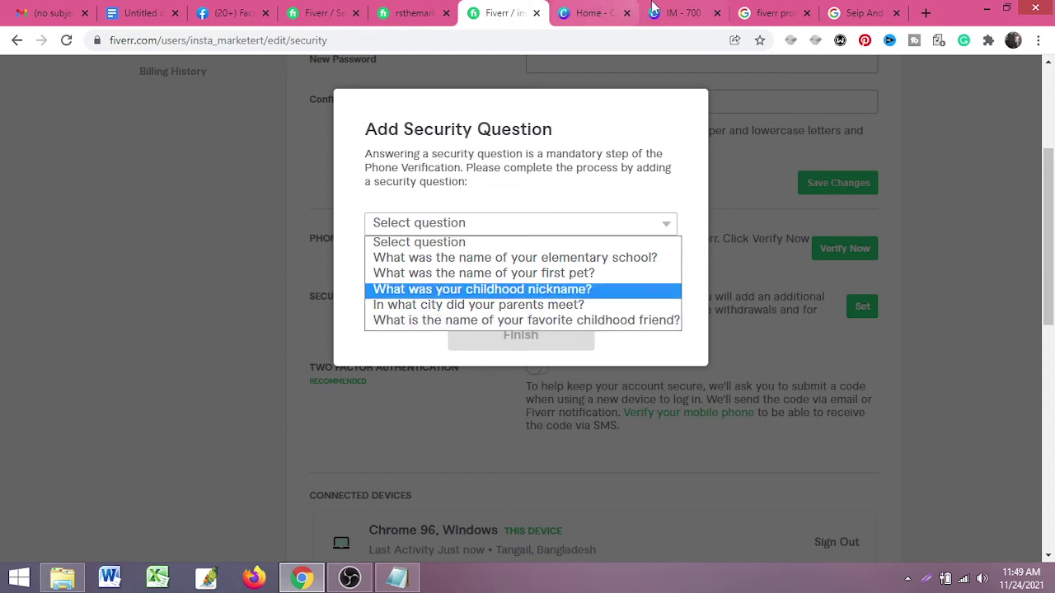
click(531, 203)
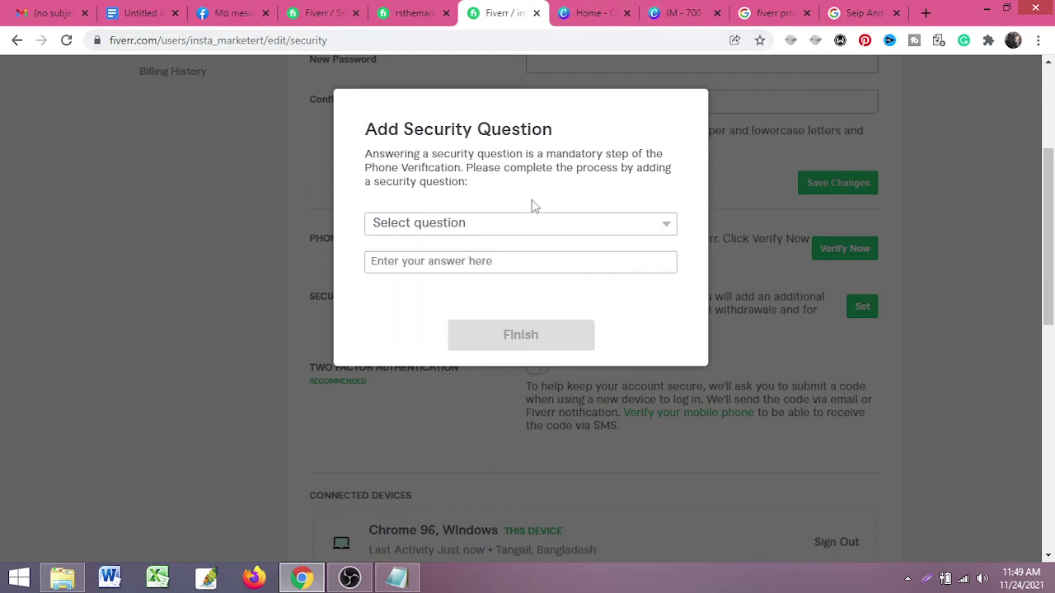
click(562, 227)
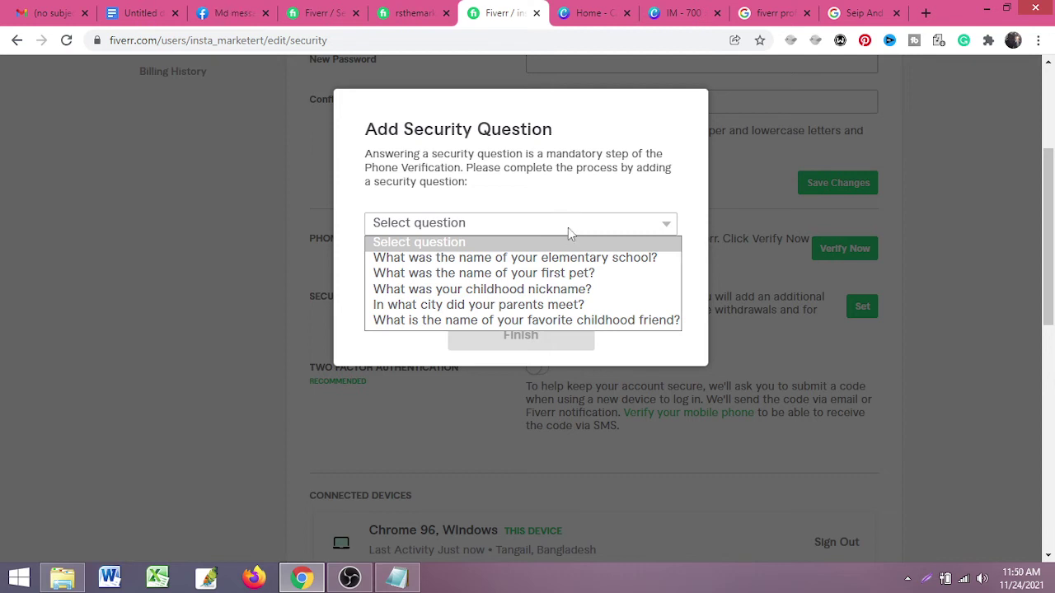
click(568, 233)
click(567, 227)
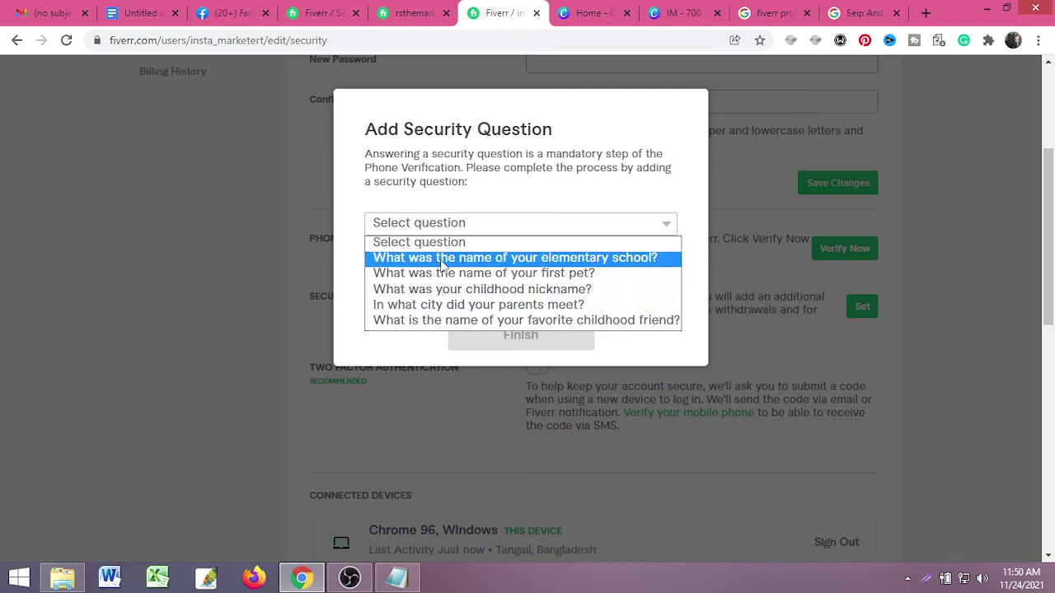
key(Escape)
click(469, 264)
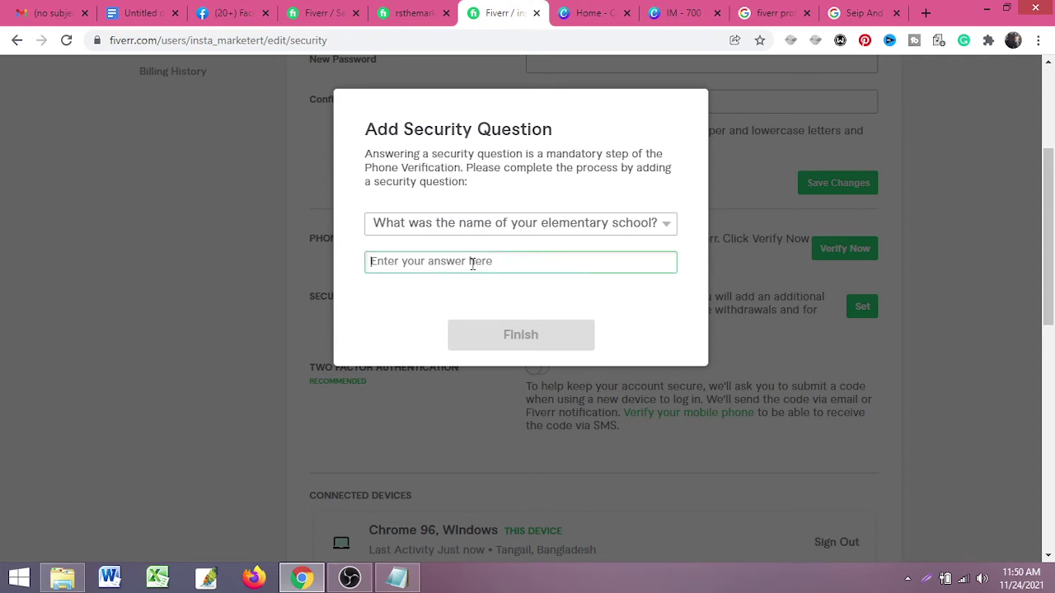
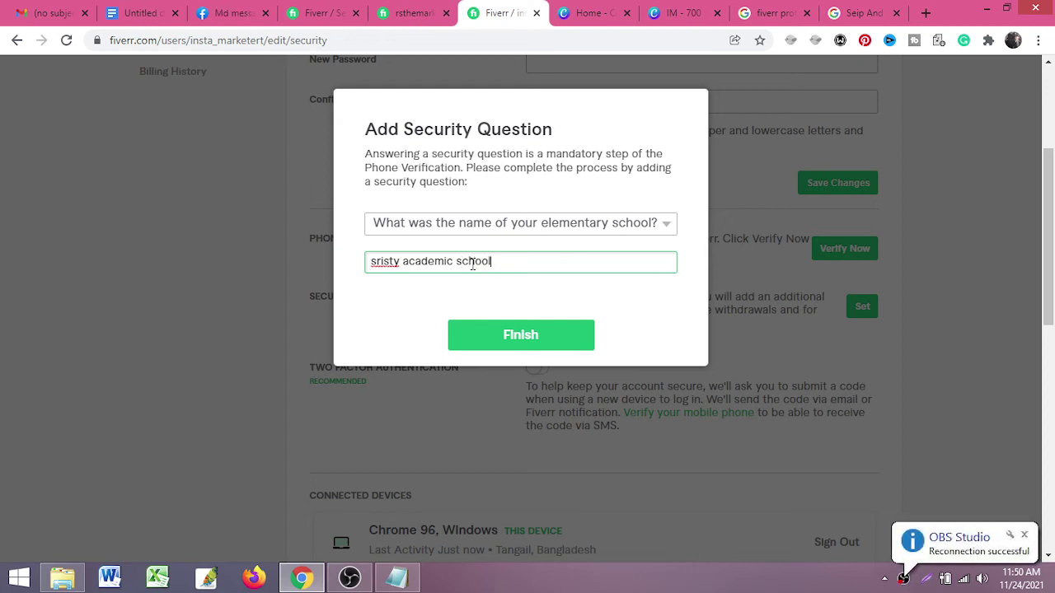
Type the security answer, finish, and dismiss the confirmation
click(410, 294)
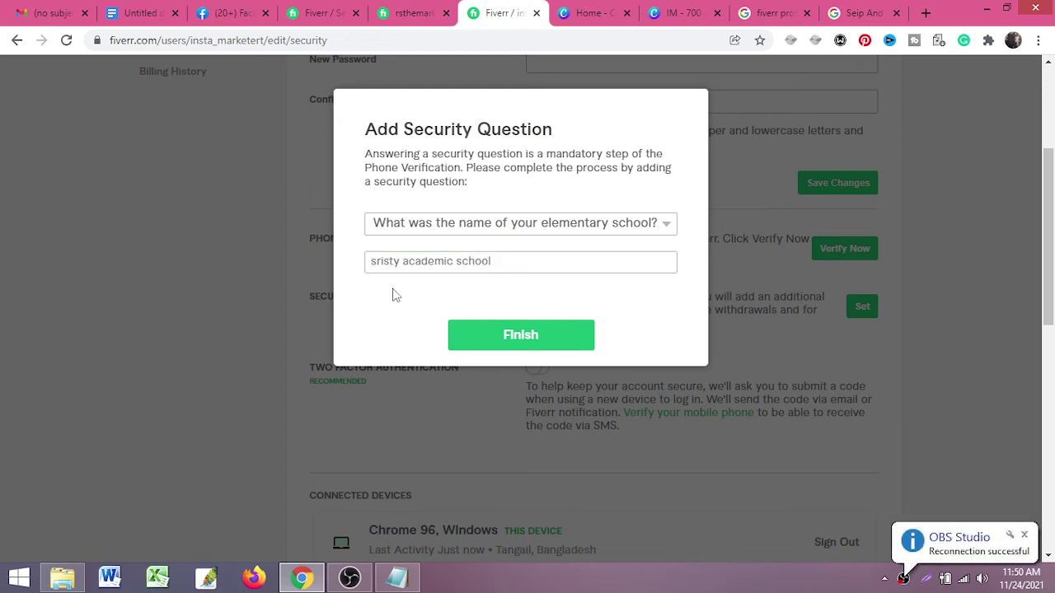
click(539, 345)
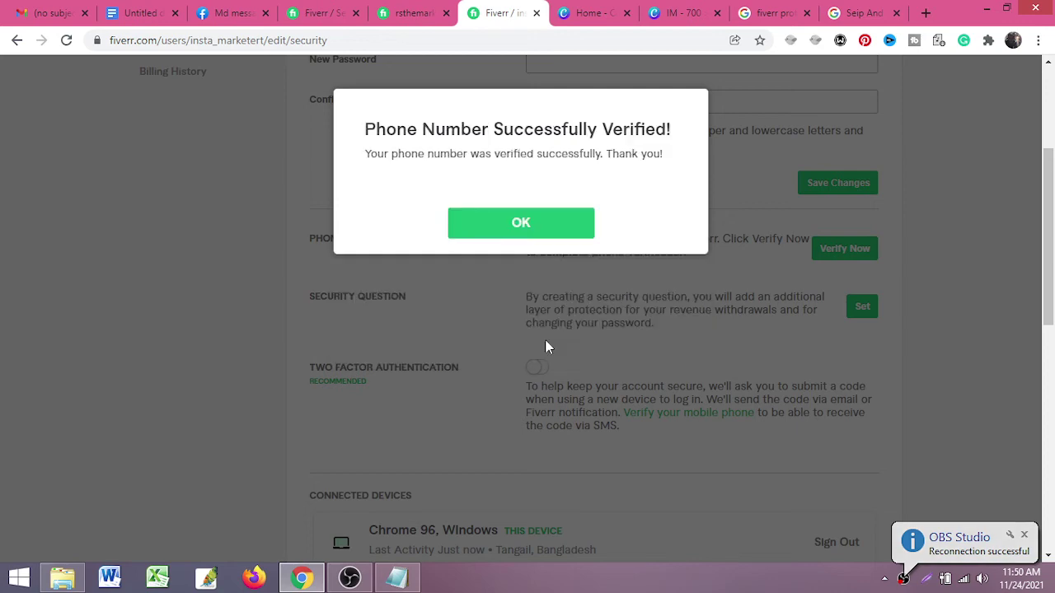
click(535, 232)
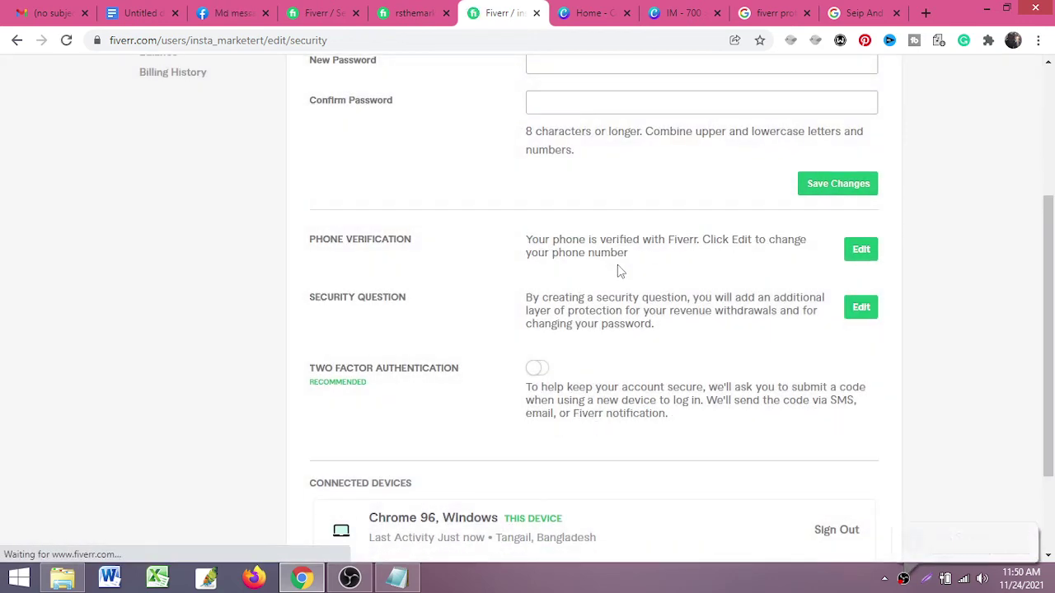
scroll(779, 226, up, 1)
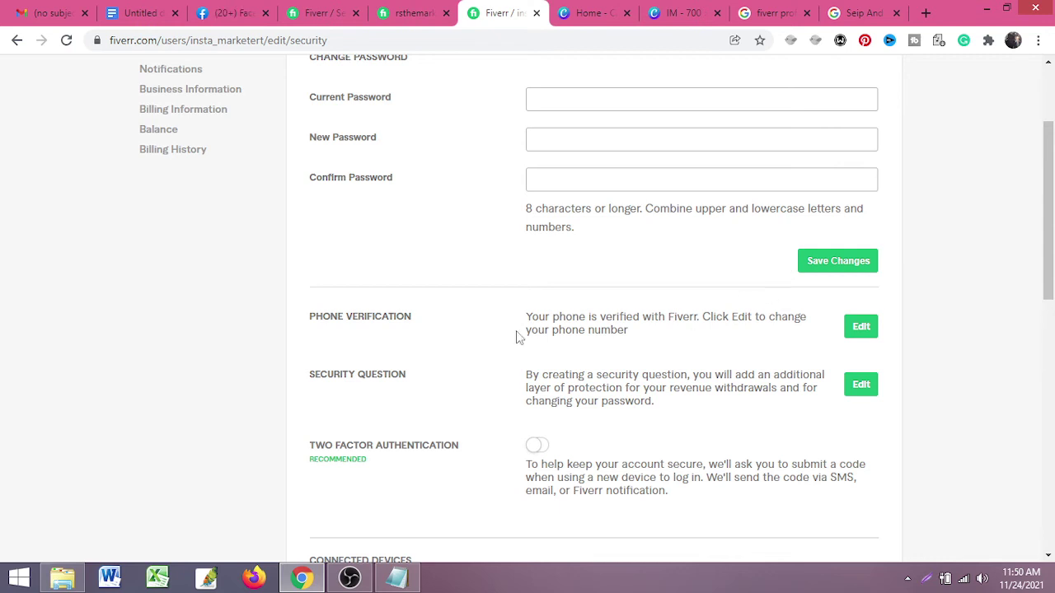
scroll(393, 407, down, 1)
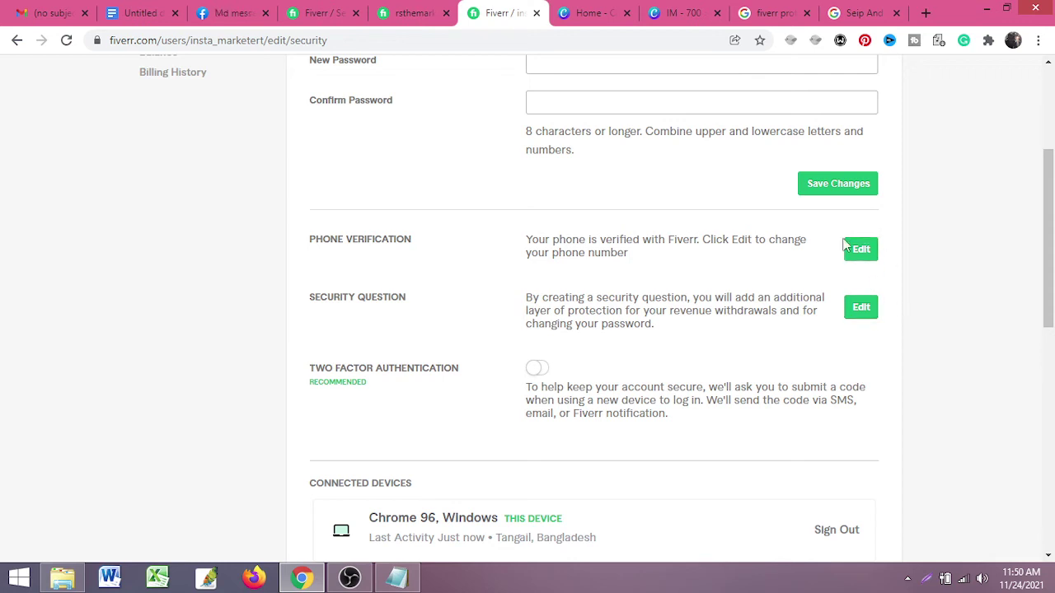
scroll(730, 440, down, 2)
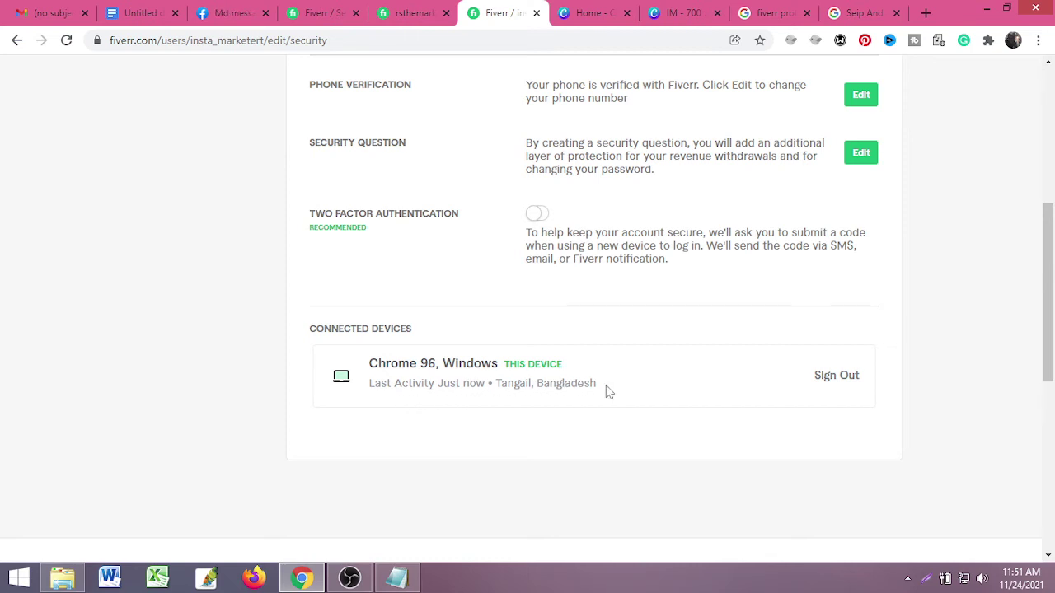
drag(606, 391, 350, 369)
click(459, 419)
scroll(840, 313, up, 3)
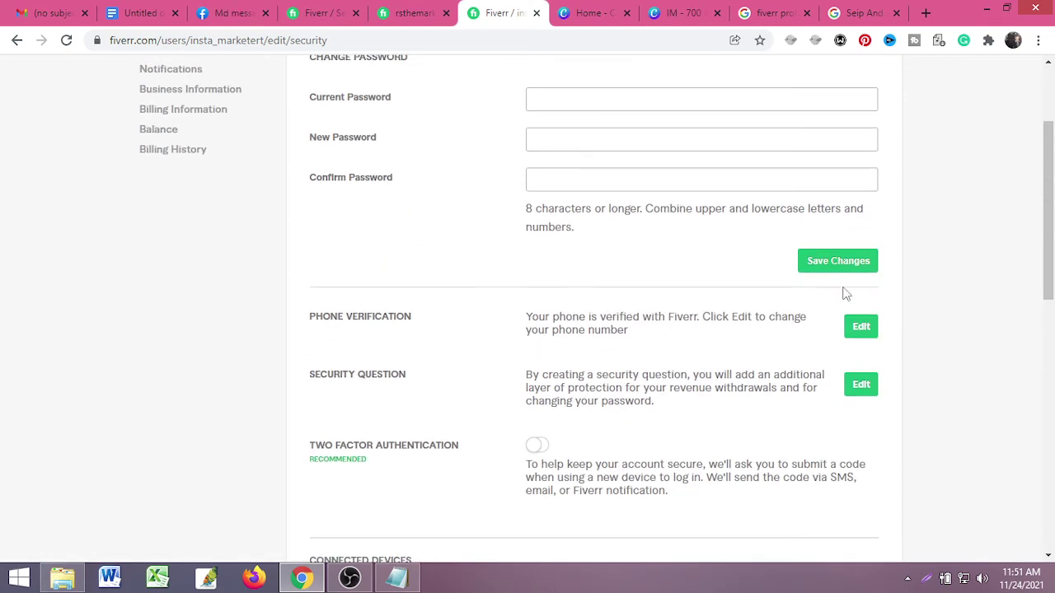
click(856, 261)
scroll(502, 337, up, 2)
scroll(250, 288, down, 1)
click(196, 149)
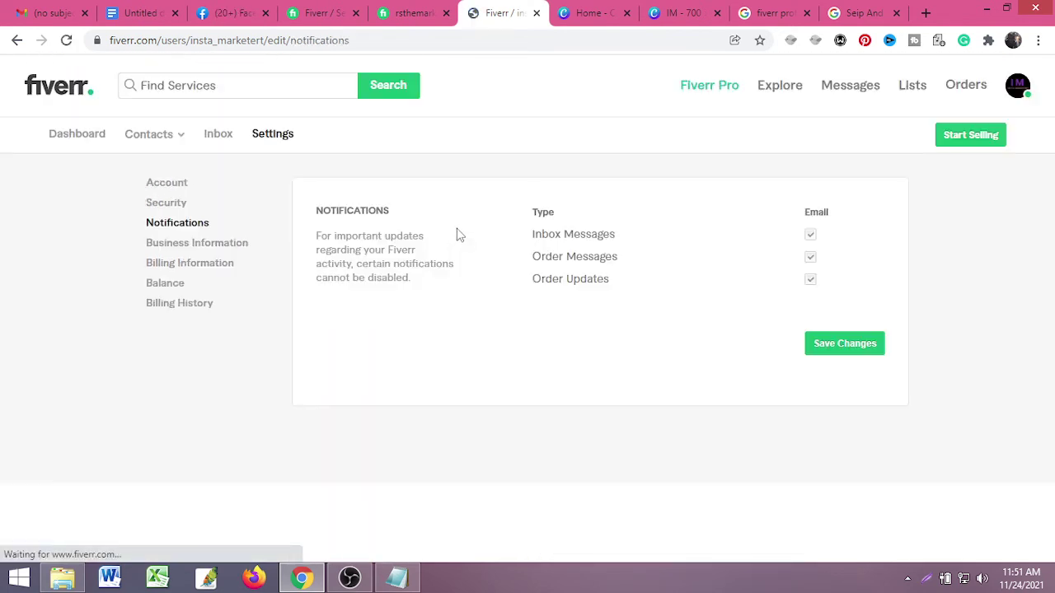
Look through the Notifications and Business Information settings pages
scroll(631, 305, down, 1)
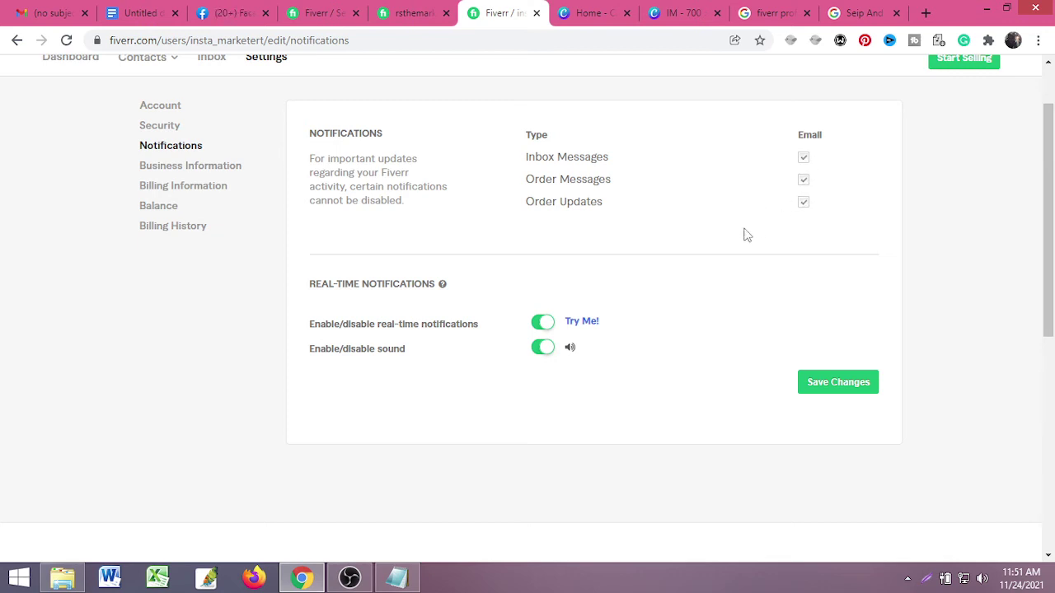
click(229, 169)
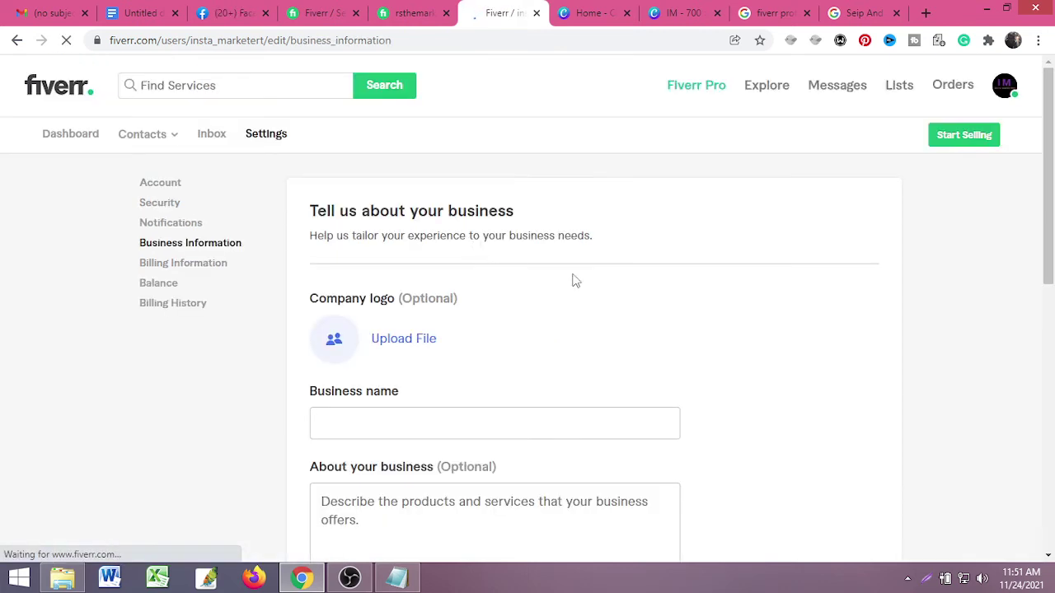
scroll(511, 245, down, 3)
click(401, 204)
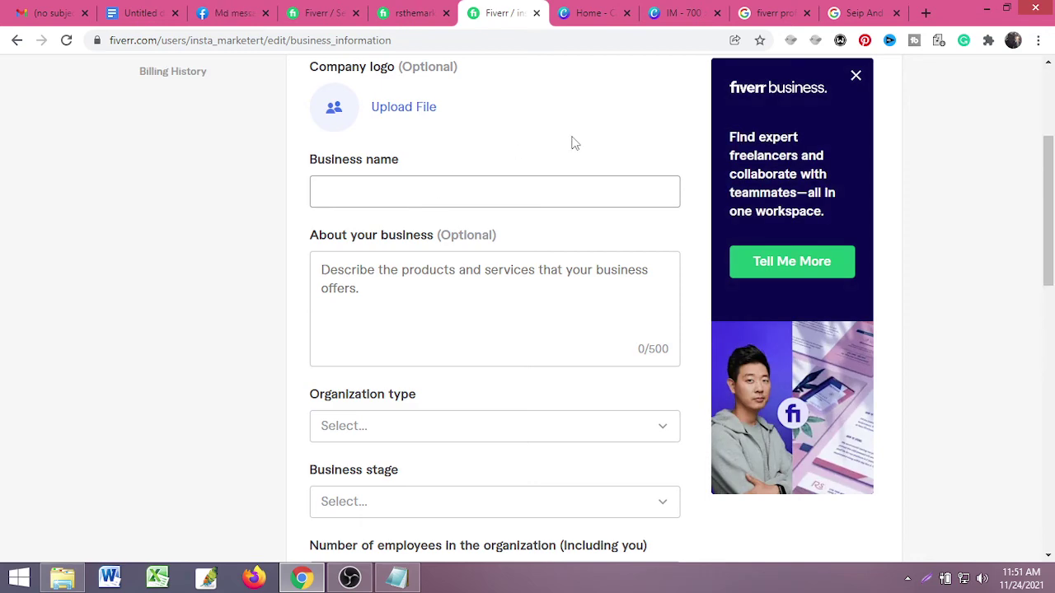
scroll(570, 141, up, 2)
scroll(426, 292, down, 6)
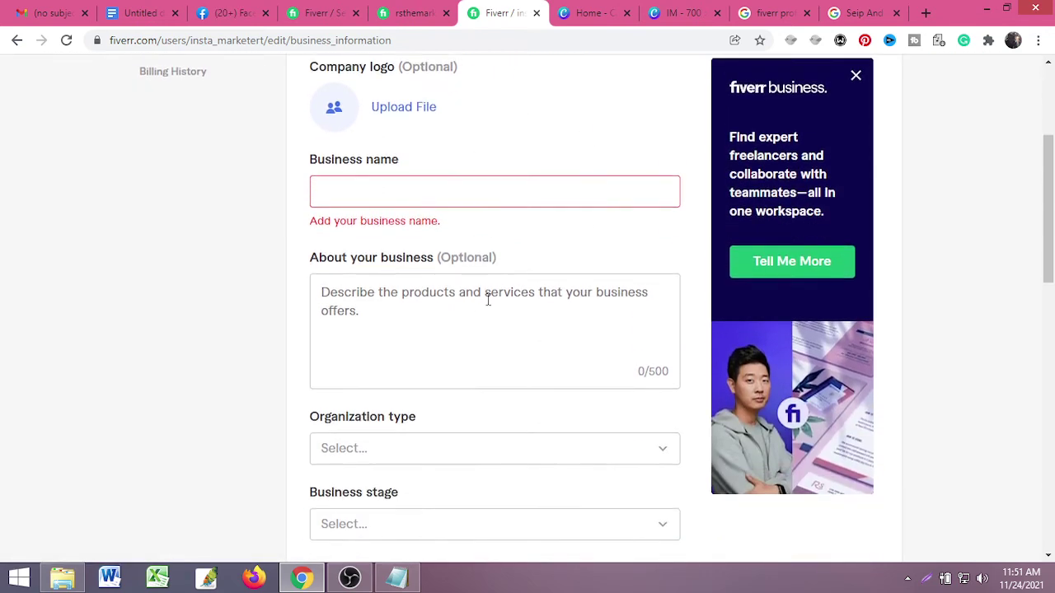
scroll(428, 321, down, 1)
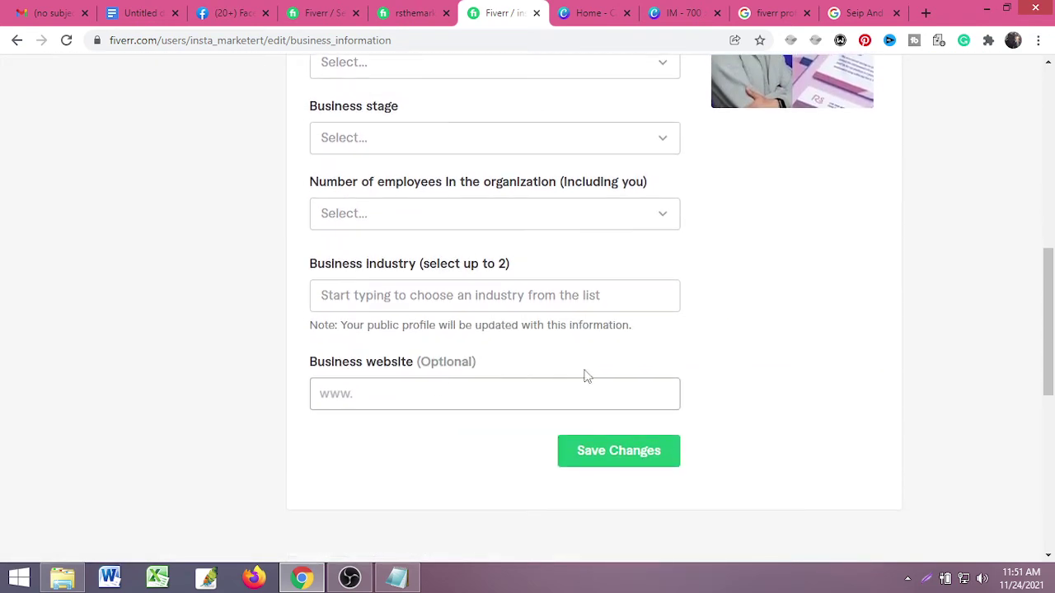
scroll(348, 405, up, 7)
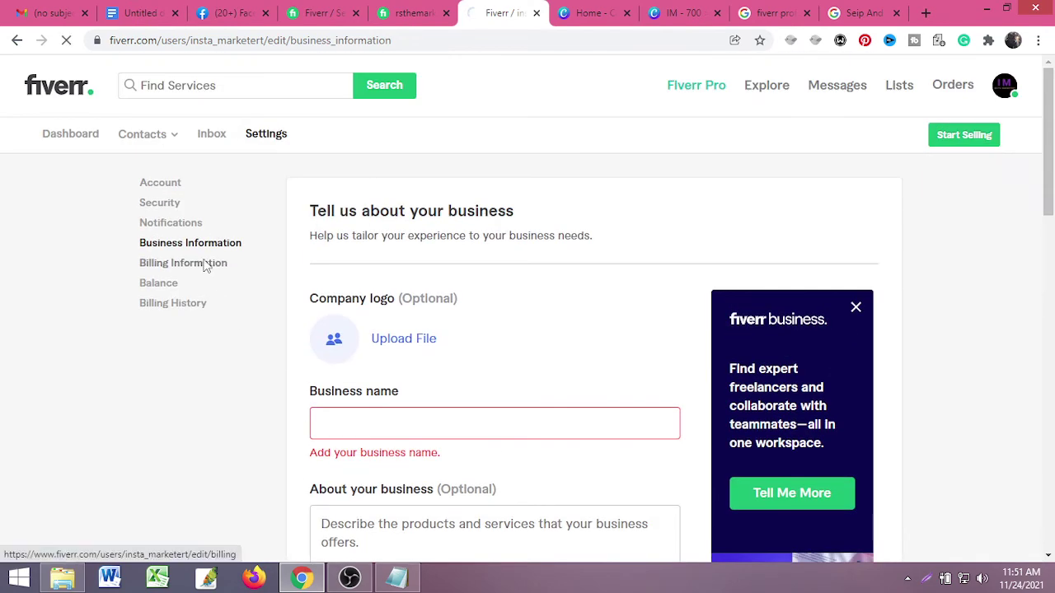
Review the Billing Information settings, with Country set to Bangladesh
click(210, 262)
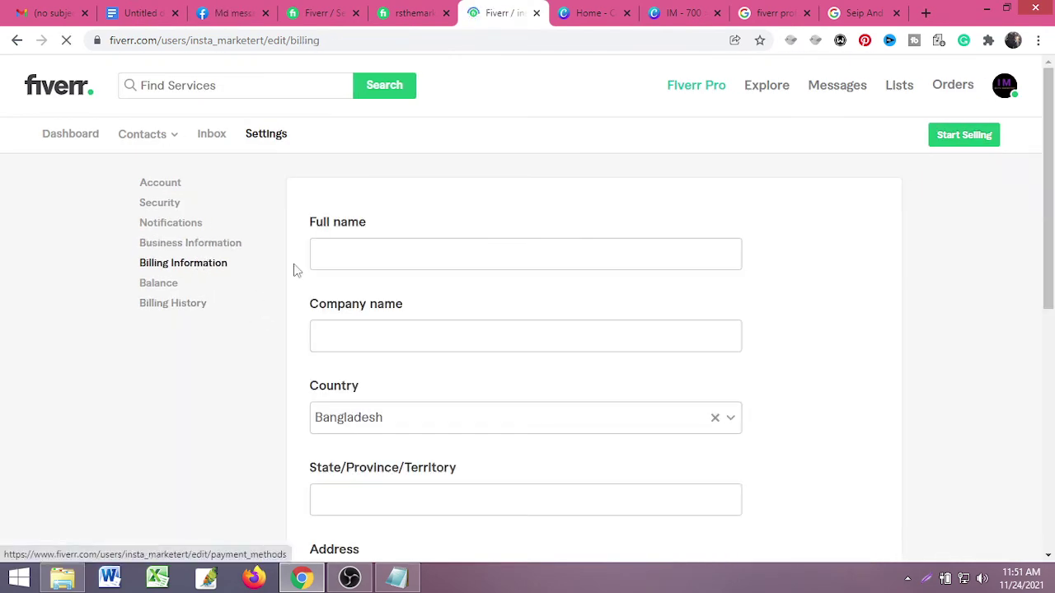
scroll(396, 255, down, 5)
scroll(371, 302, up, 4)
scroll(280, 247, down, 2)
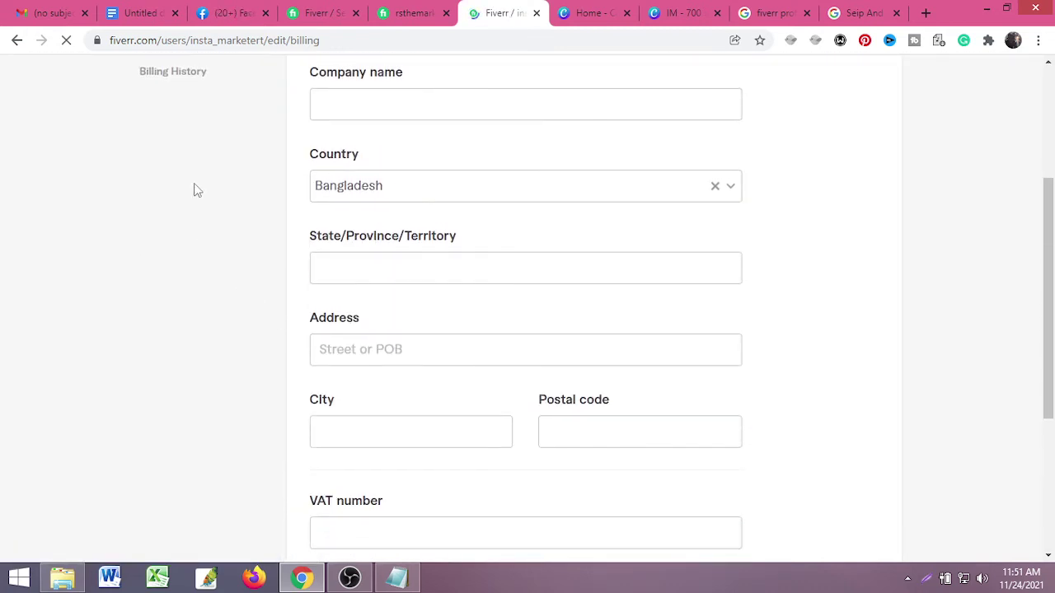
scroll(198, 224, up, 3)
click(180, 288)
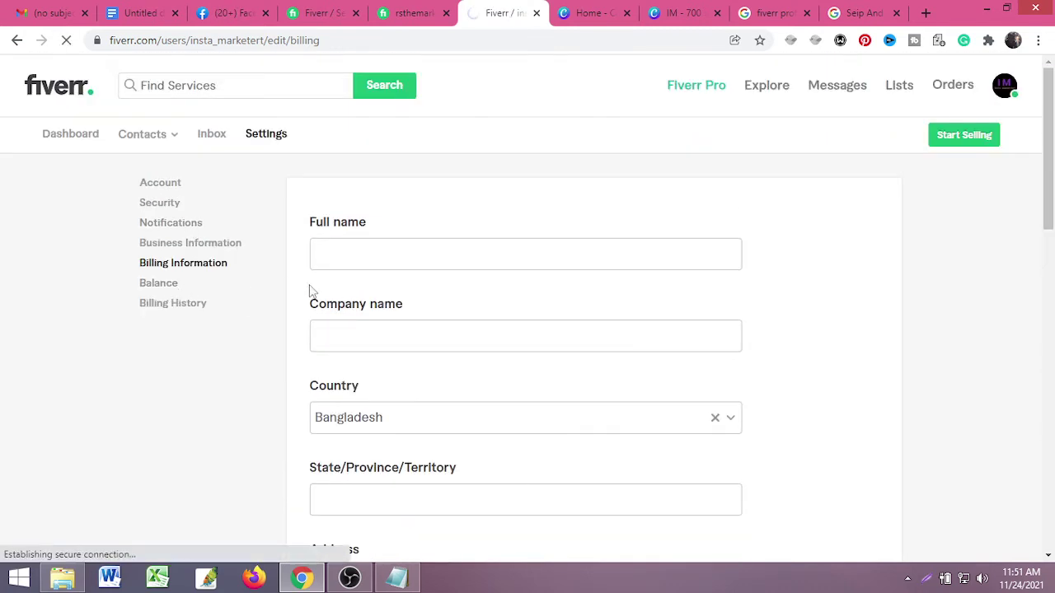
View the empty Billing History page (0 results), then open and dismiss the account menu
click(164, 312)
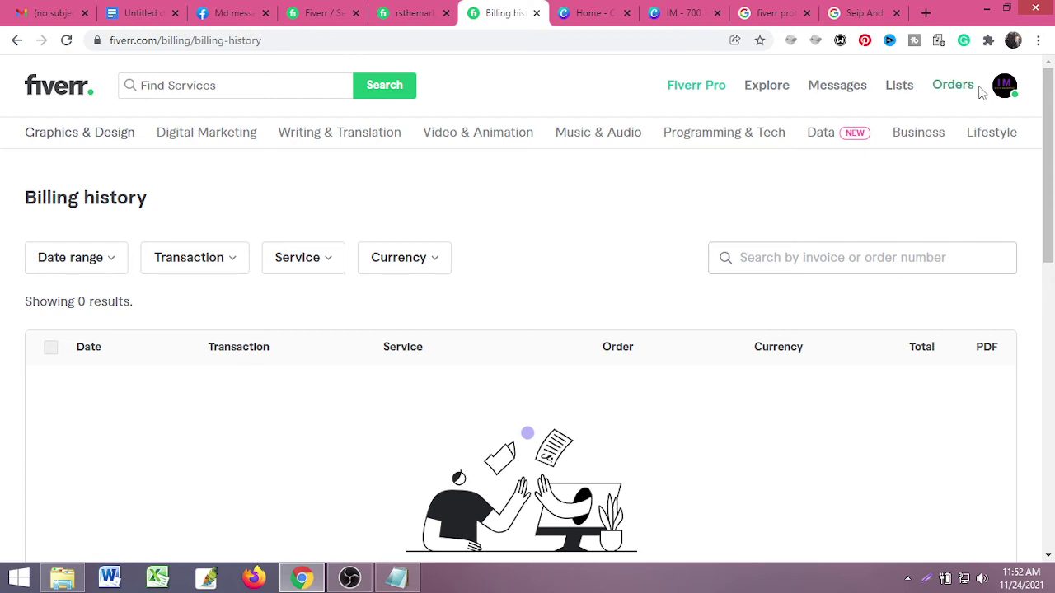
click(1002, 87)
click(789, 224)
From the seller's profile, open the gig 'I will do instagram marketing to build your followers organically'
click(424, 12)
scroll(343, 292, up, 15)
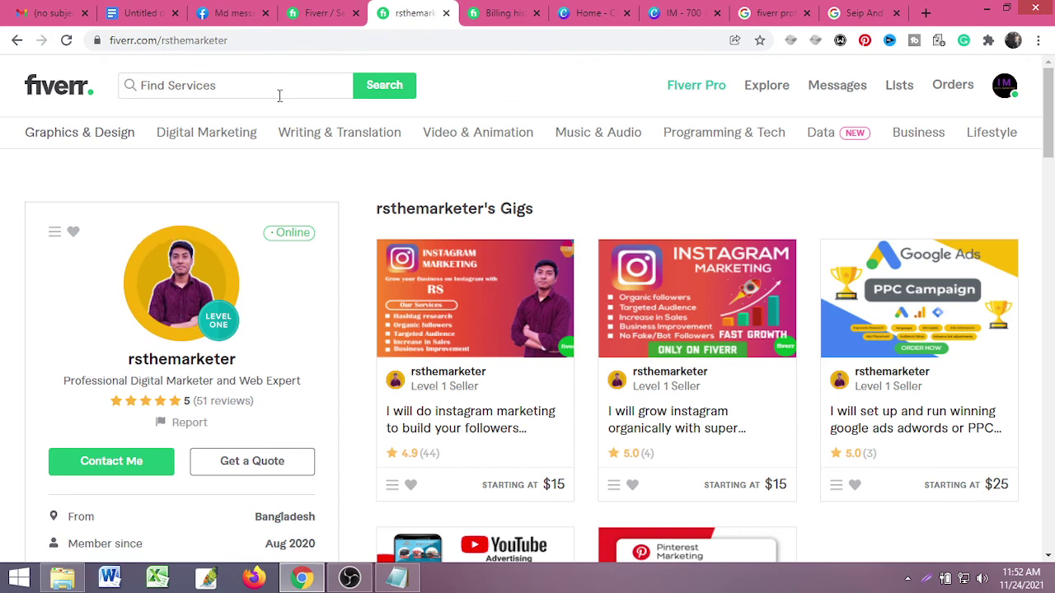
scroll(289, 140, down, 2)
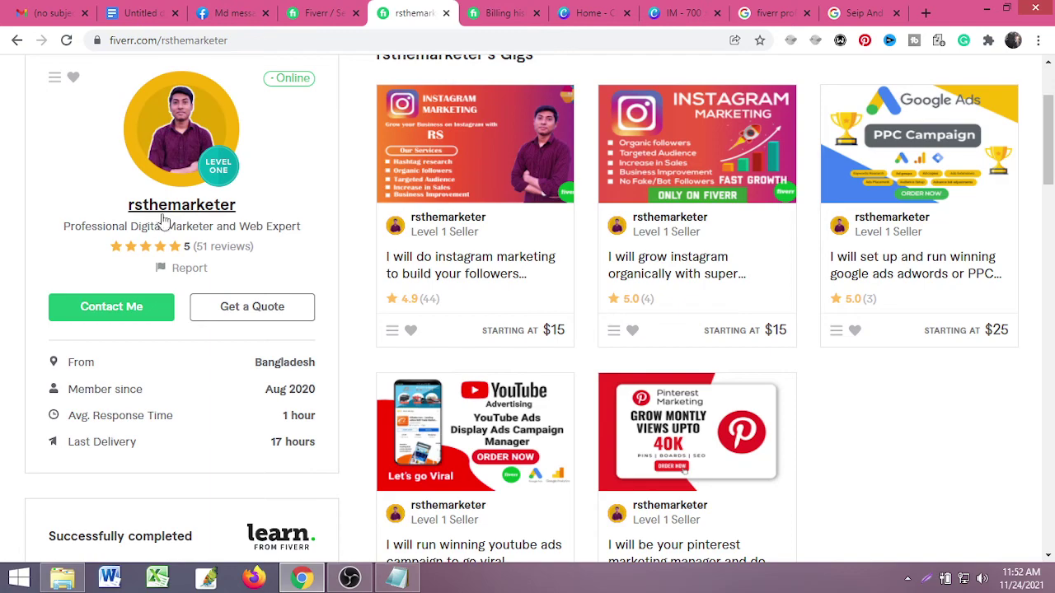
scroll(248, 272, down, 3)
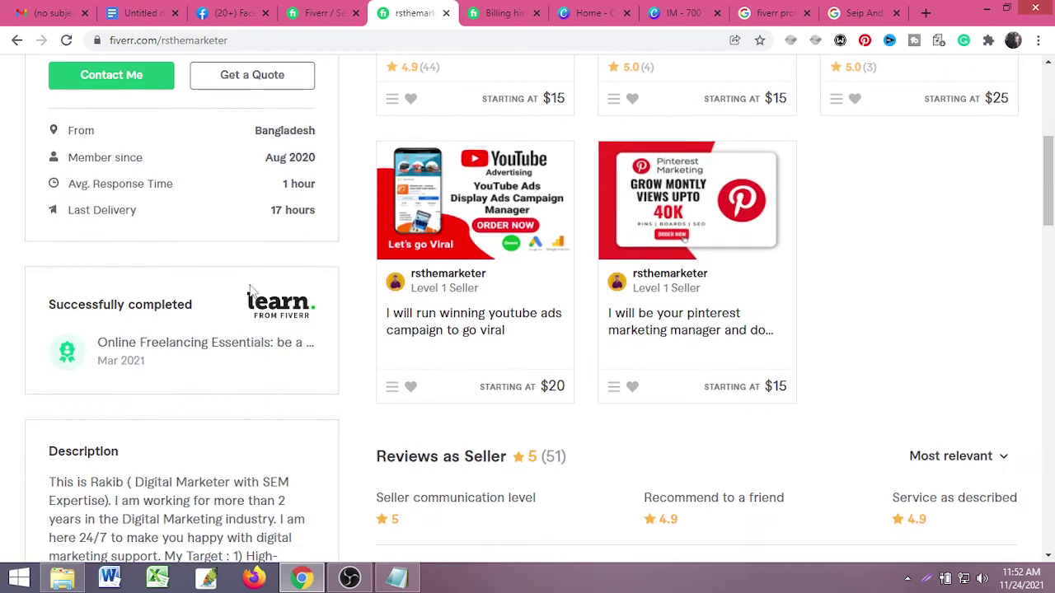
scroll(216, 299, down, 2)
scroll(500, 305, up, 4)
scroll(500, 305, up, 1)
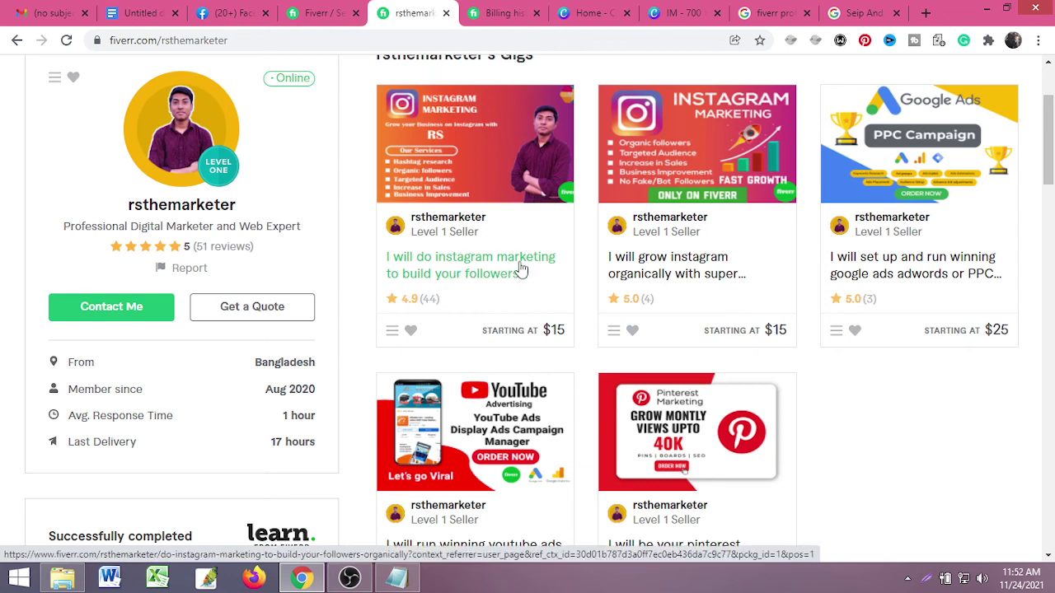
click(505, 266)
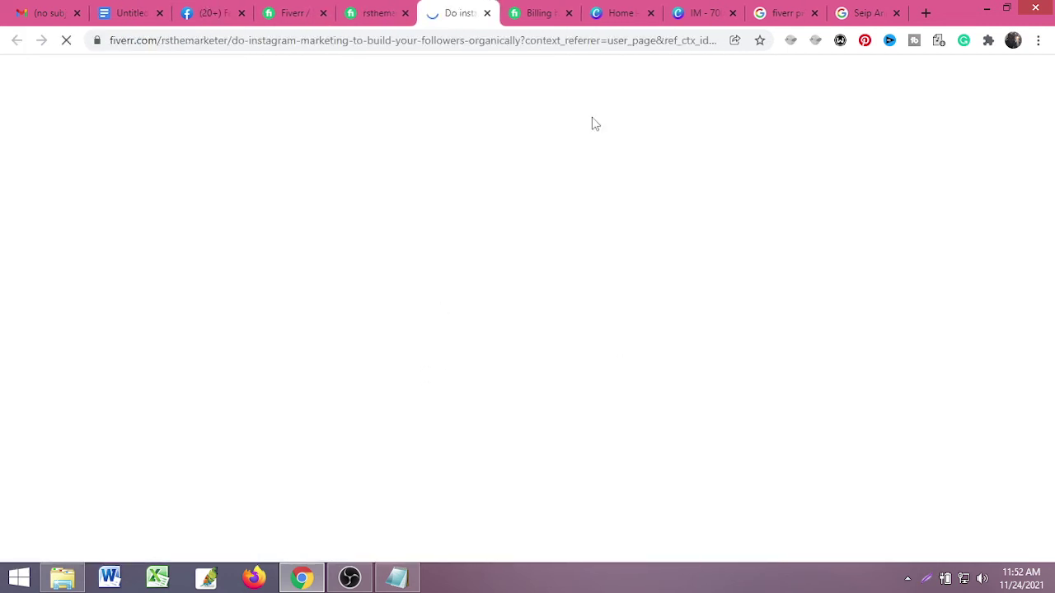
scroll(458, 306, down, 4)
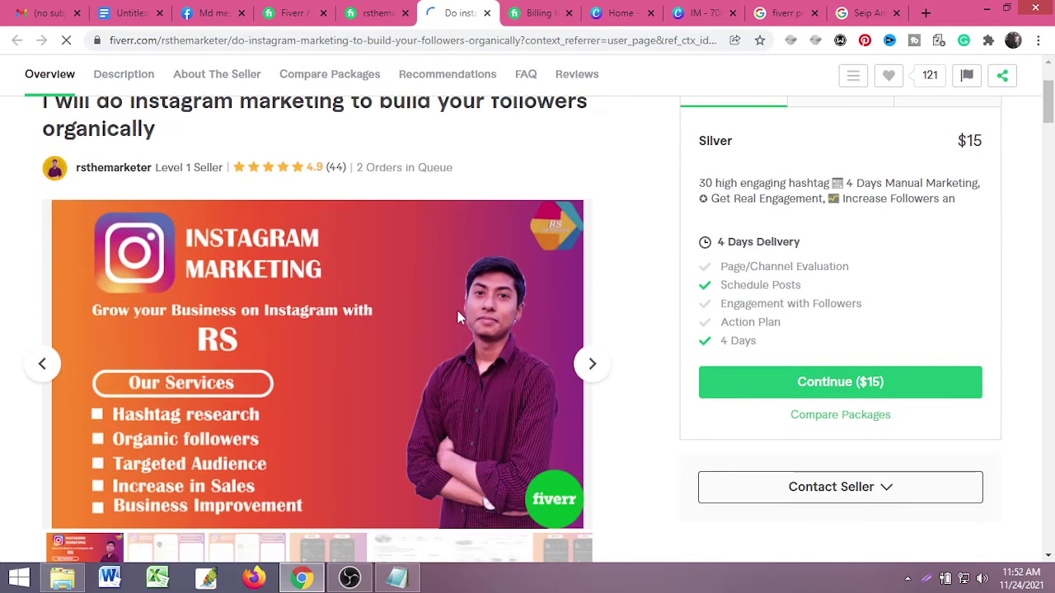
scroll(505, 280, up, 2)
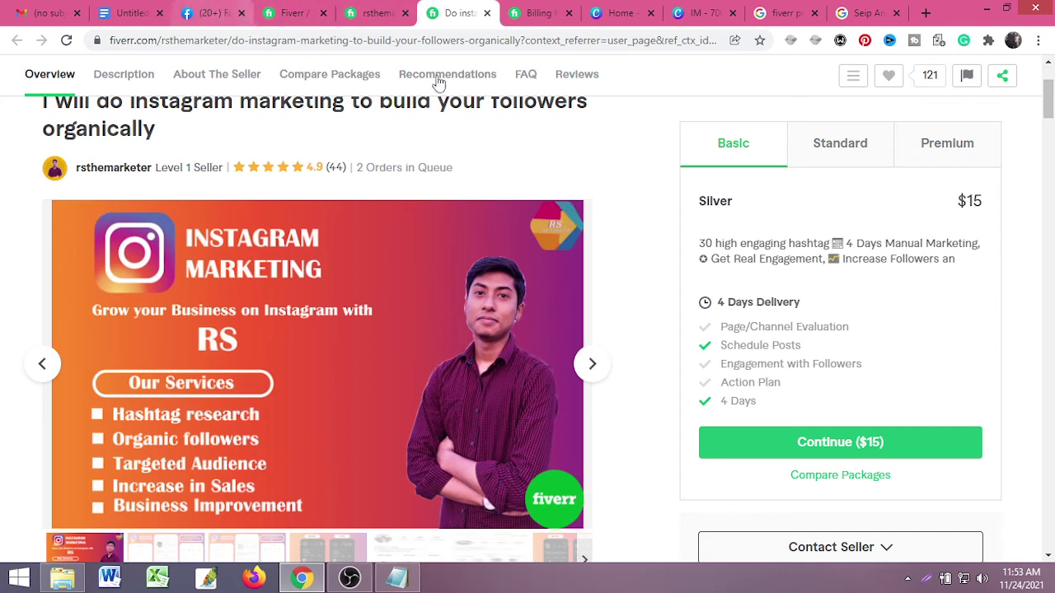
On Canva home, set Custom size to width 680 and height 397 and create the design
click(616, 13)
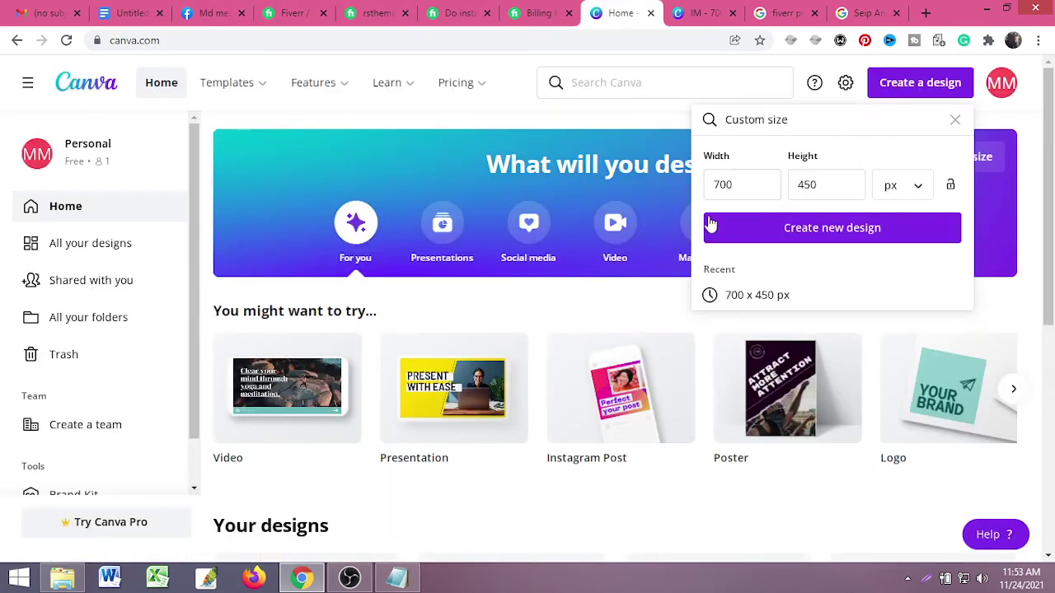
click(760, 180)
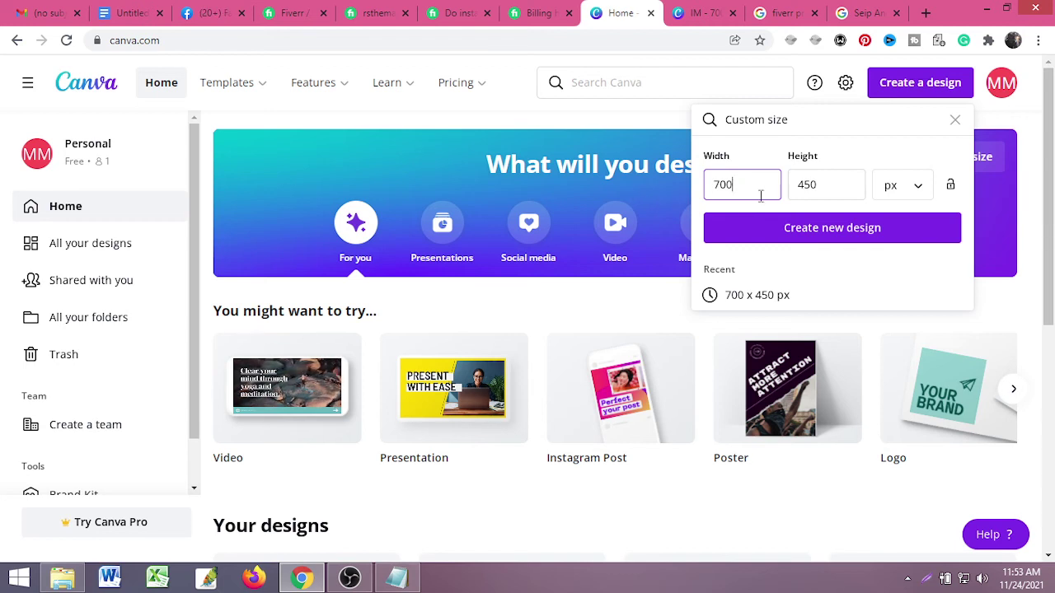
drag(766, 188, 713, 184)
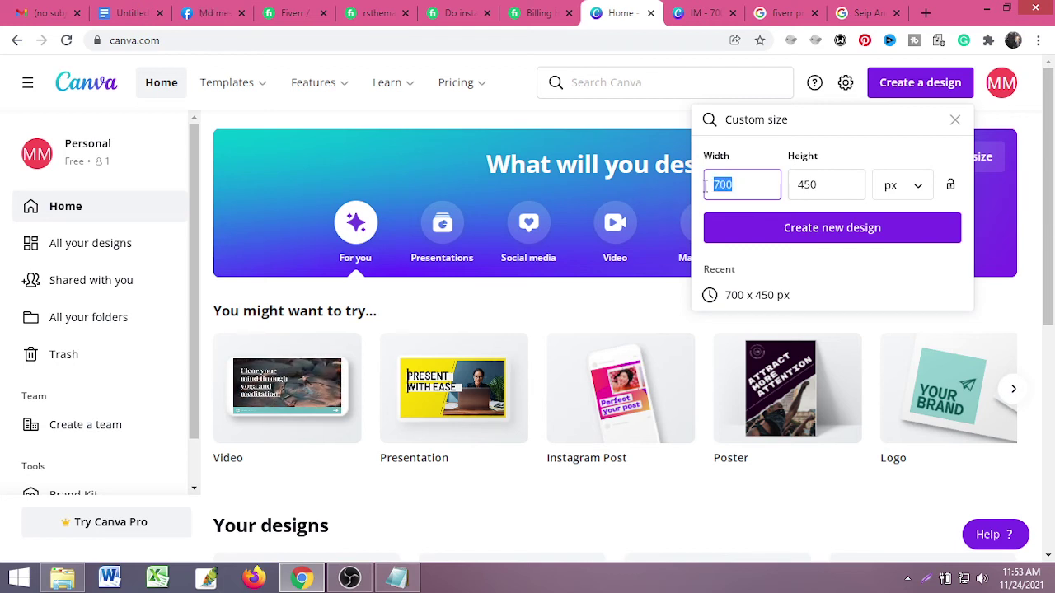
text(680)
key(Tab)
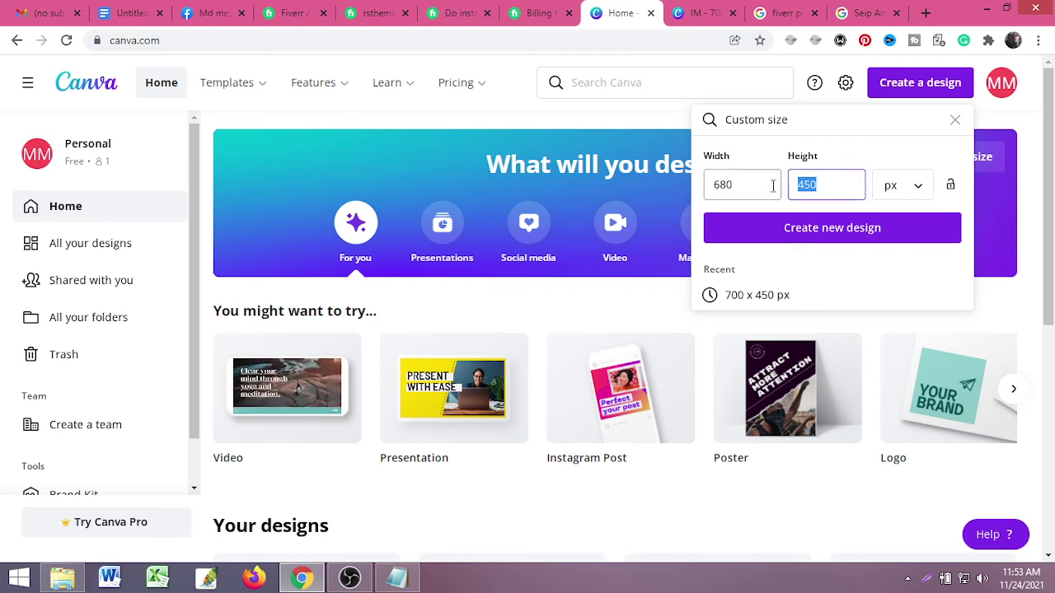
text(397)
click(888, 231)
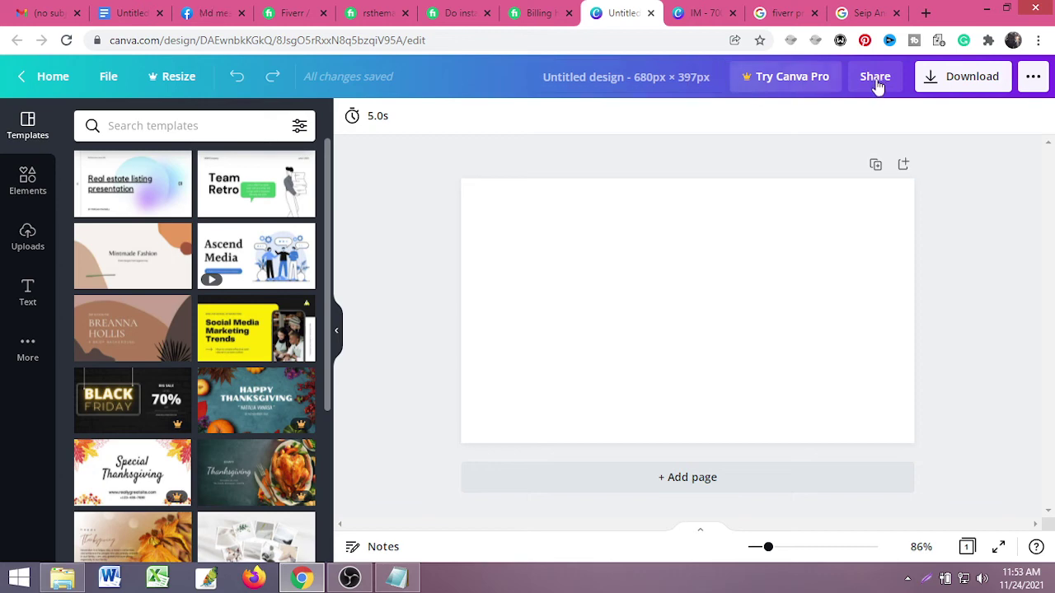
Glance at the Insta Marketert design, then return to the untitled design and select its title
click(695, 10)
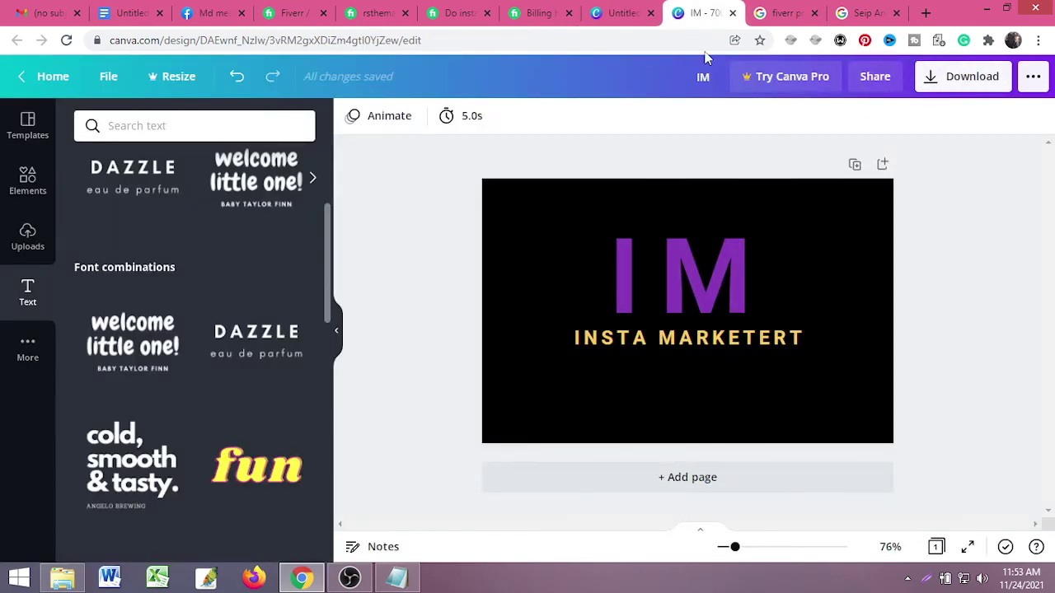
click(642, 13)
click(613, 81)
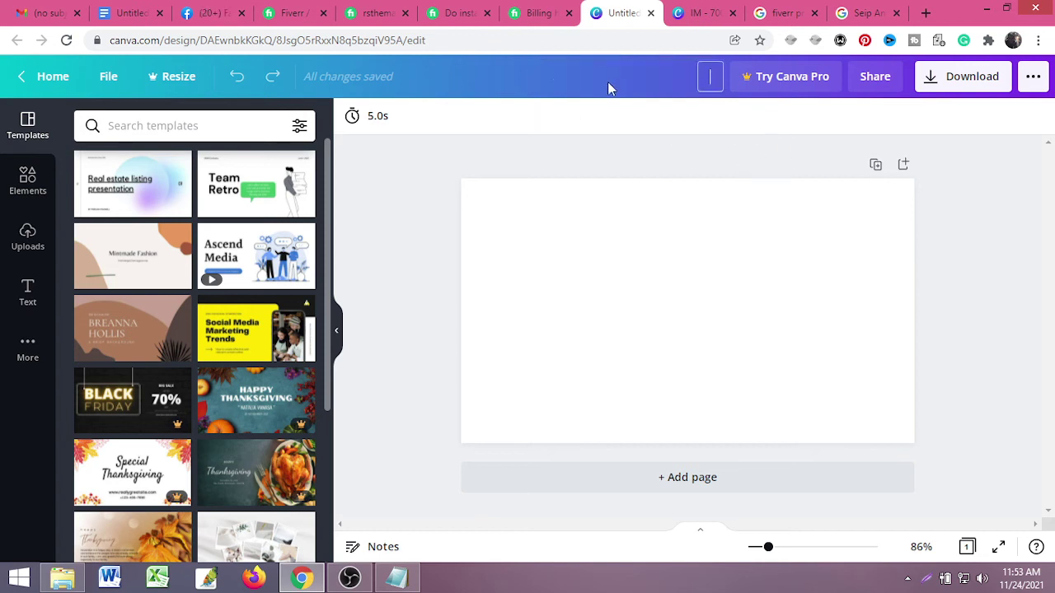